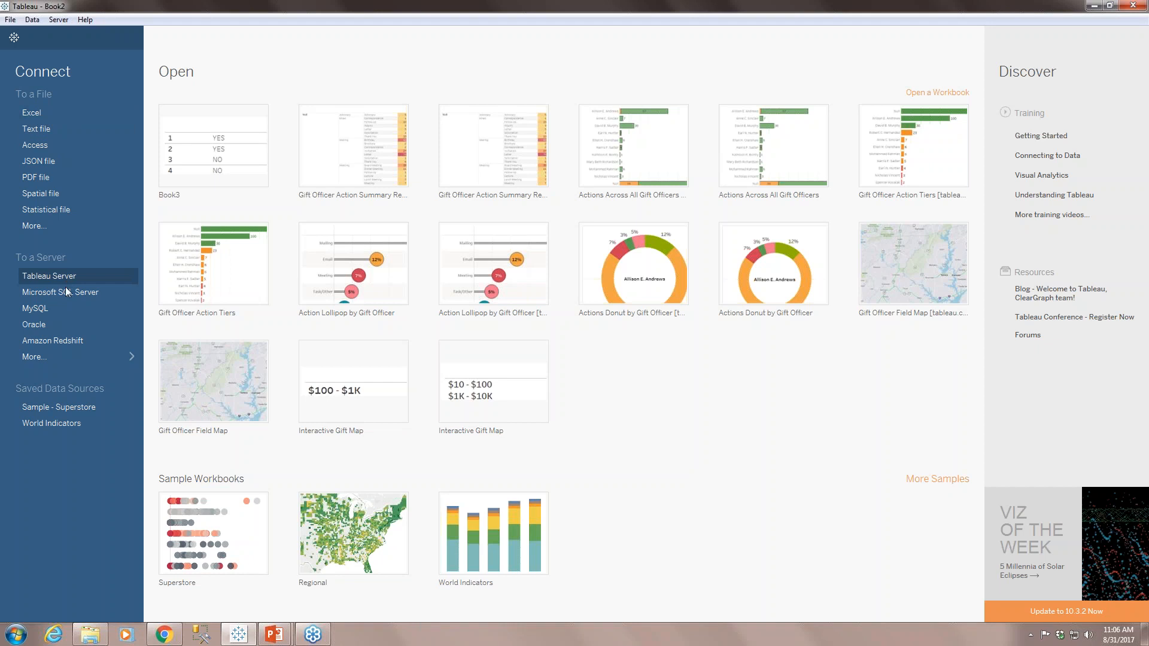
Step: Connect to the Gifts (TwbCache) data source on Tableau Server and open Sheet 1
left_click(73, 362)
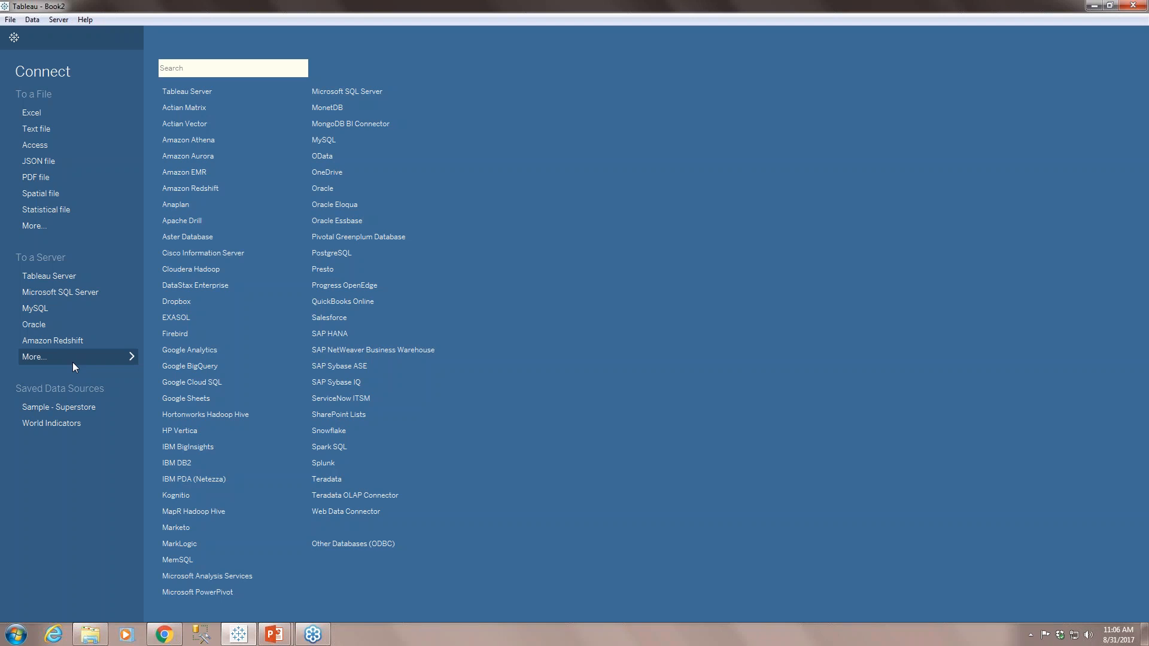
left_click(57, 285)
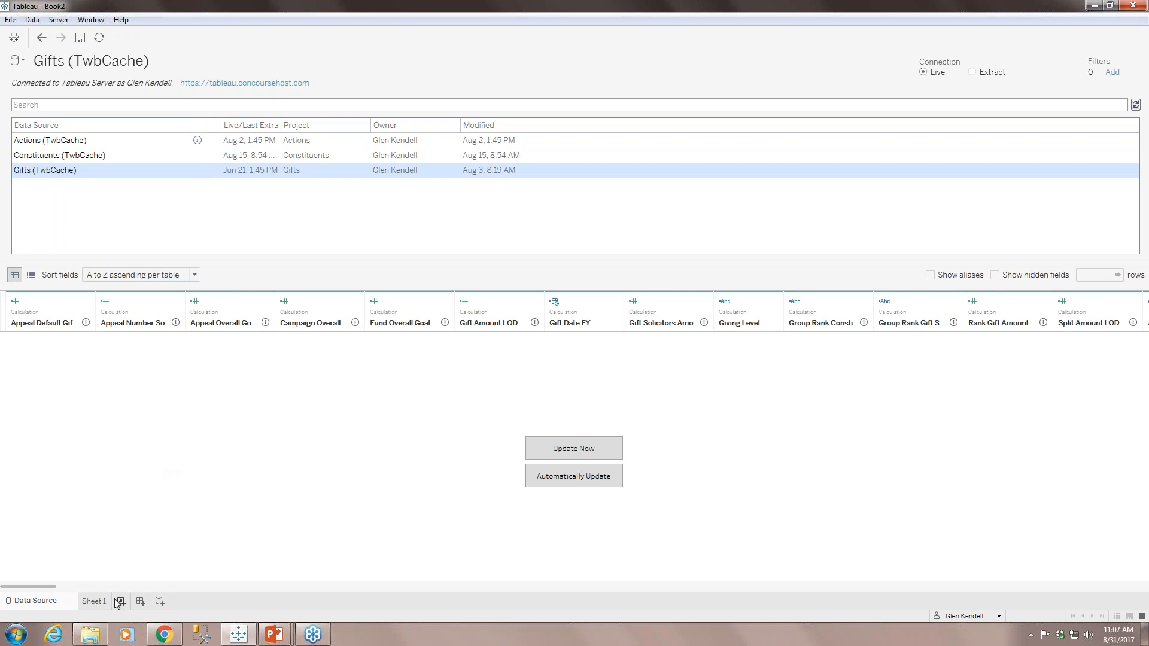
left_click(94, 601)
left_click_drag(124, 224, 155, 222)
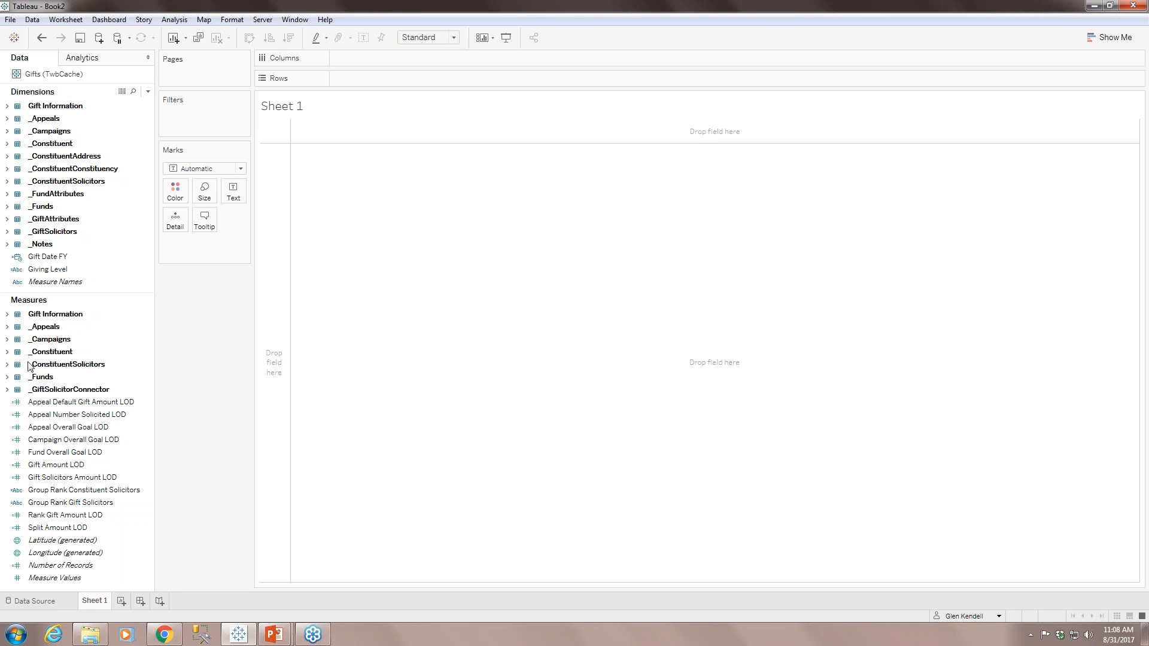
Step: Look through the dimension fields in the Gift Information folder, leaving the folder collapsed
left_click(7, 108)
left_click_drag(148, 125, 140, 175)
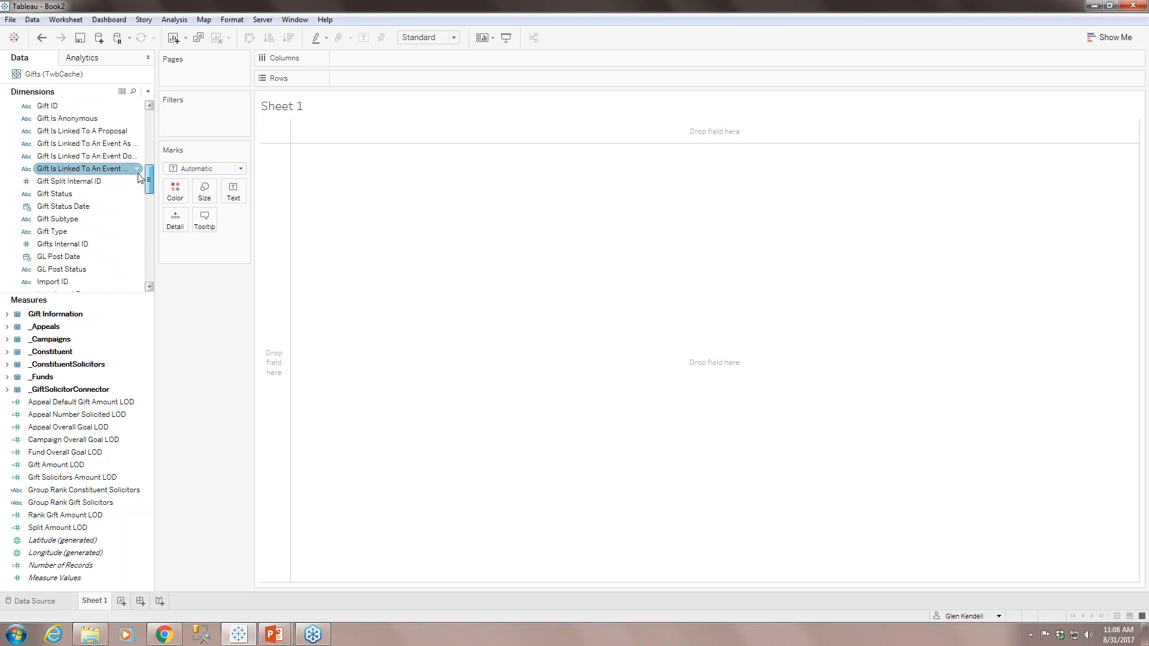
left_click_drag(139, 173, 147, 122)
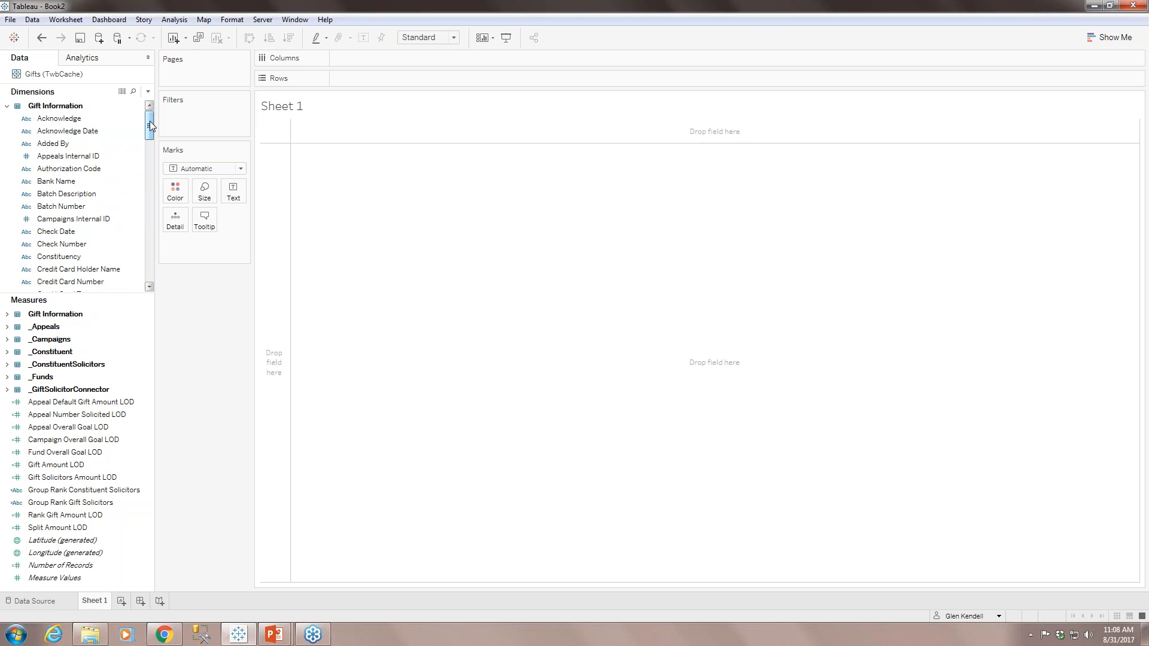
left_click(5, 107)
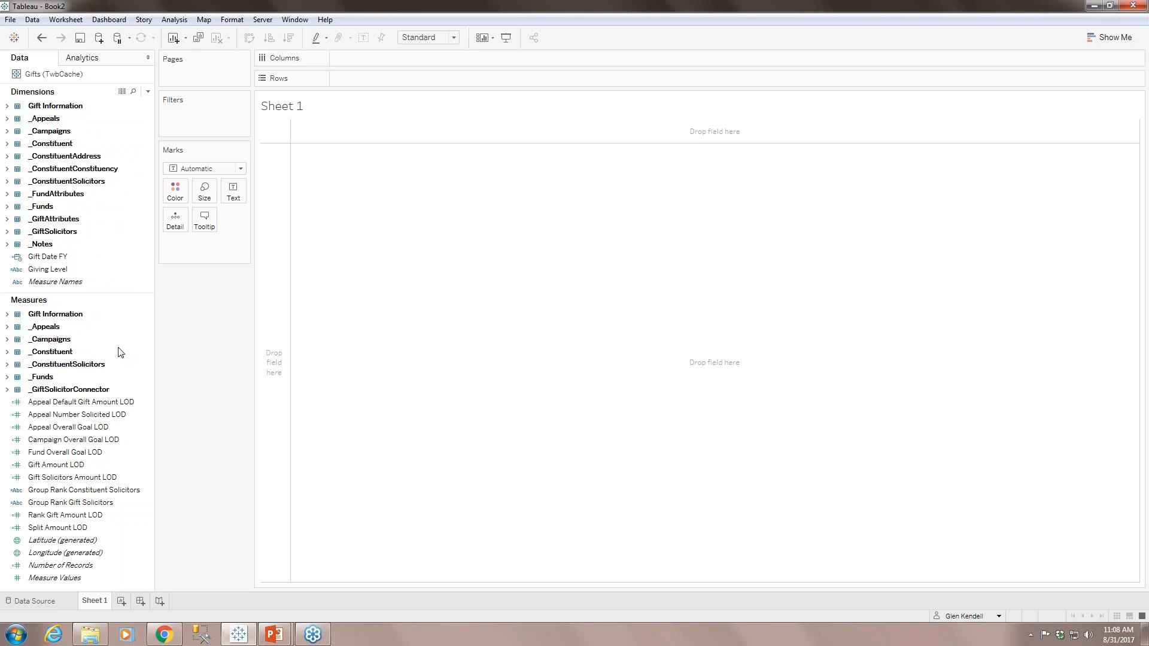
Step: Plot the sum of Gift Amount LOD on rows against Gift Date FY on columns
left_click(78, 466)
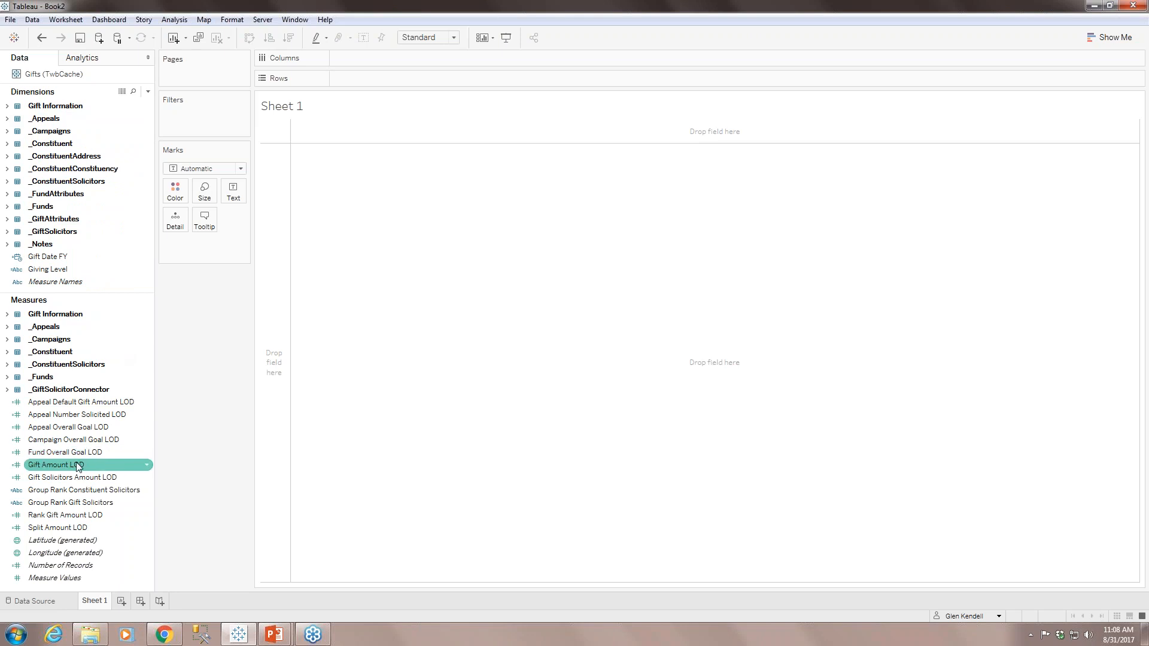
left_click(44, 467)
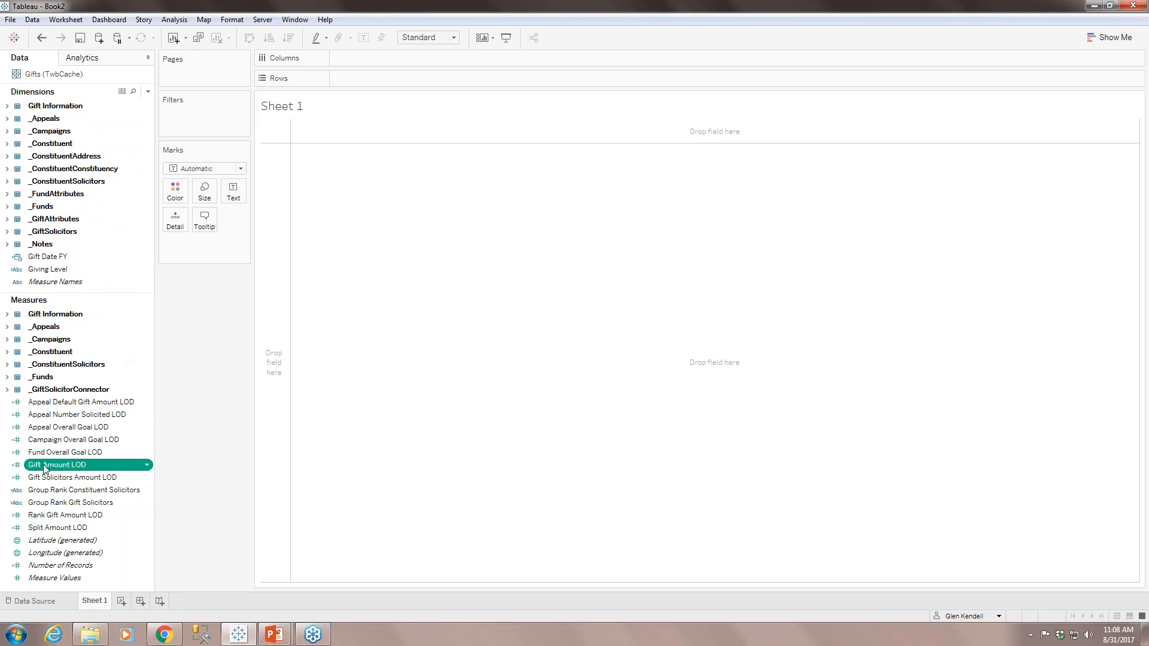
double_click(43, 466)
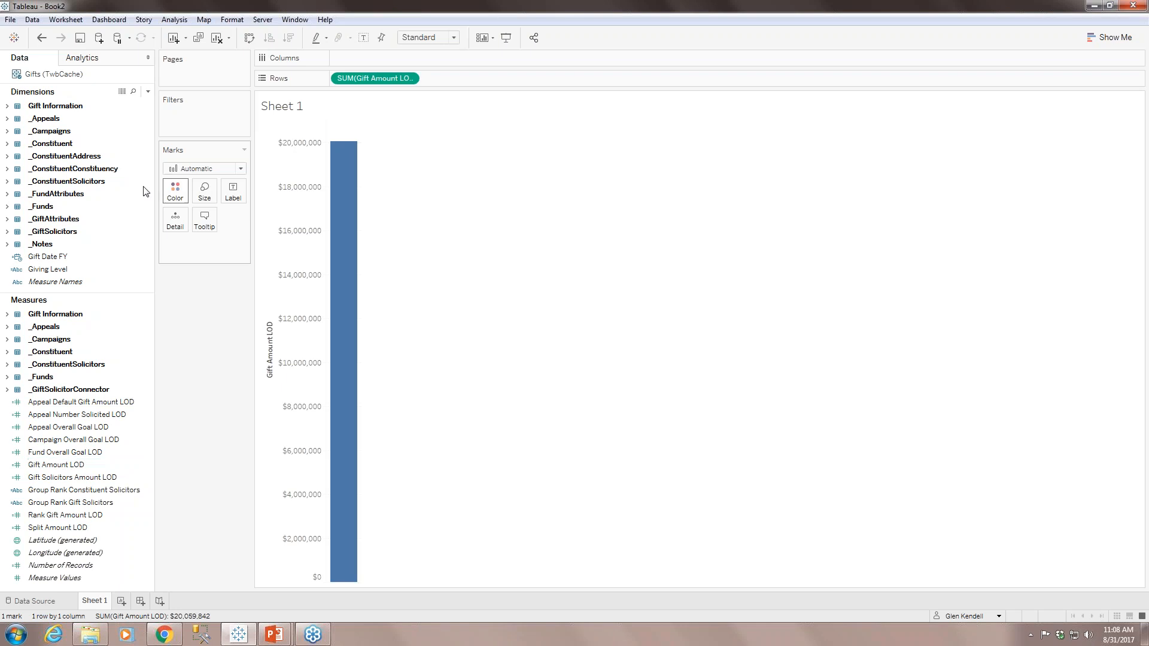
left_click(48, 259)
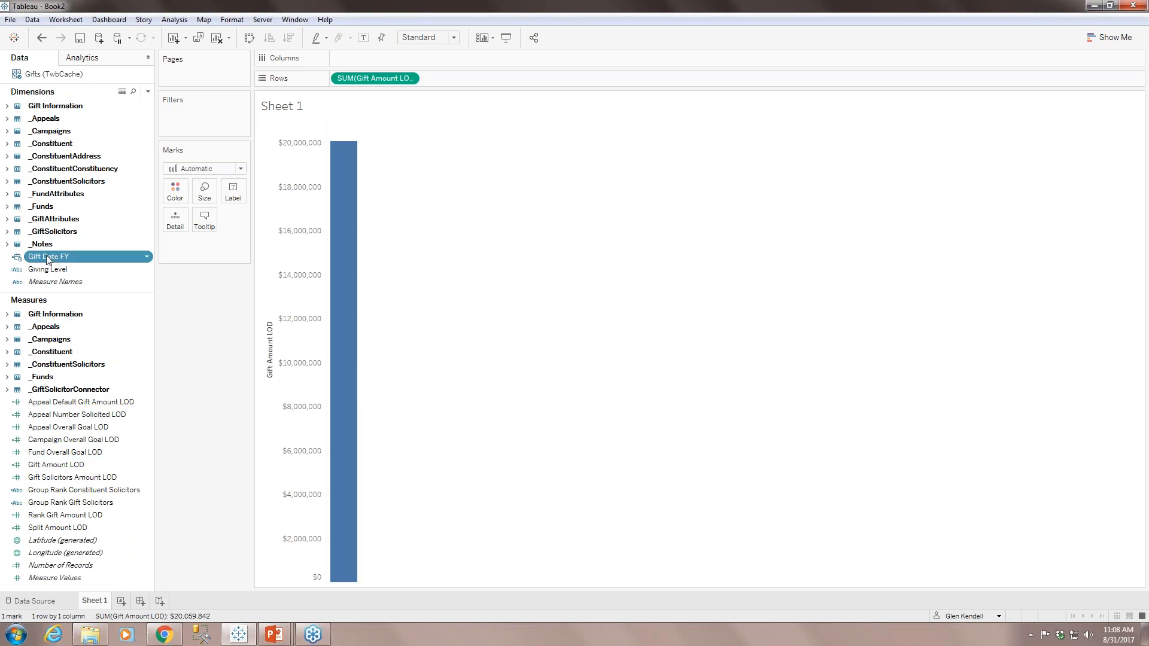
left_click_drag(48, 257, 374, 58)
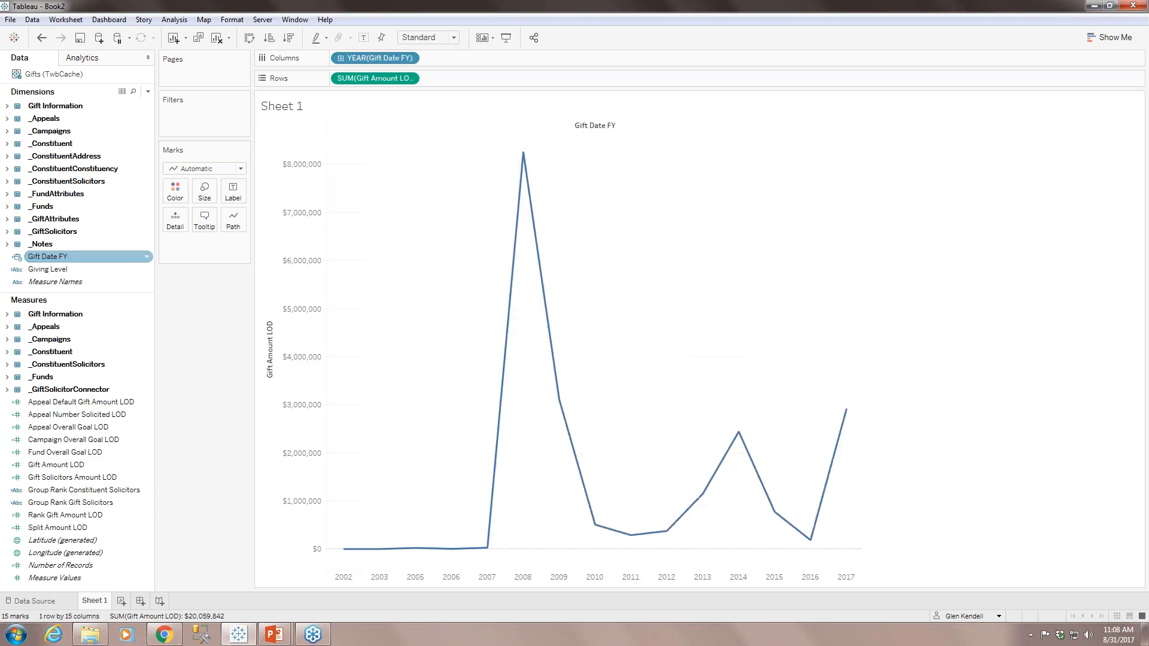
Step: Show the Gift Date FY column by discrete month instead of year and check the January gift amount
left_click(242, 169)
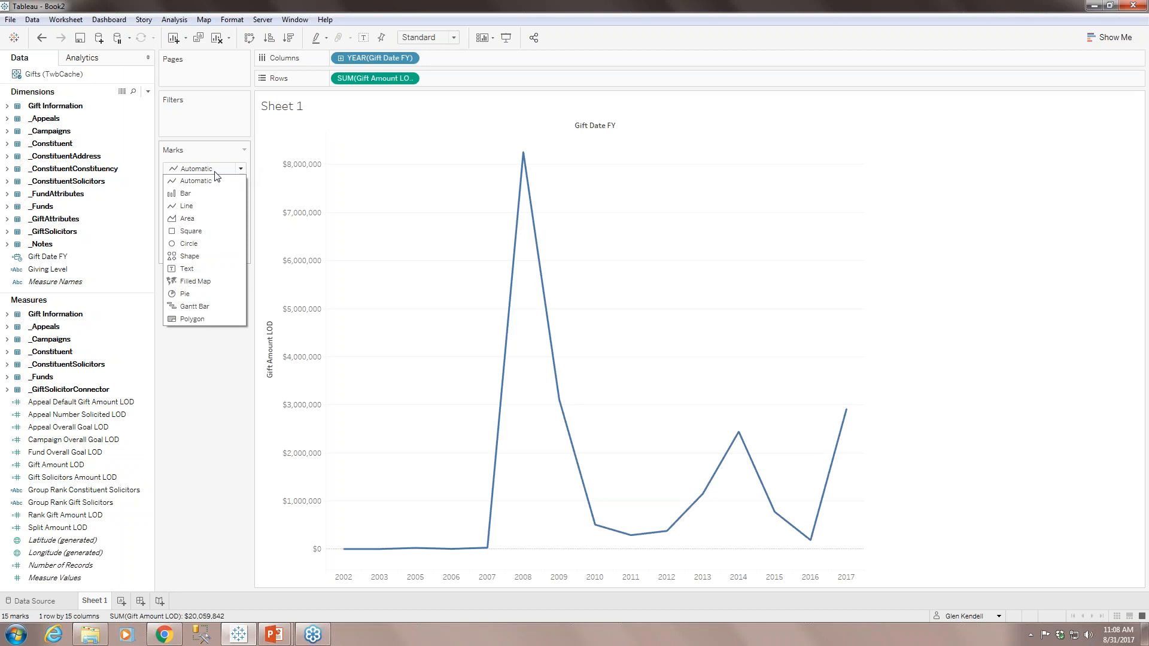
left_click(202, 490)
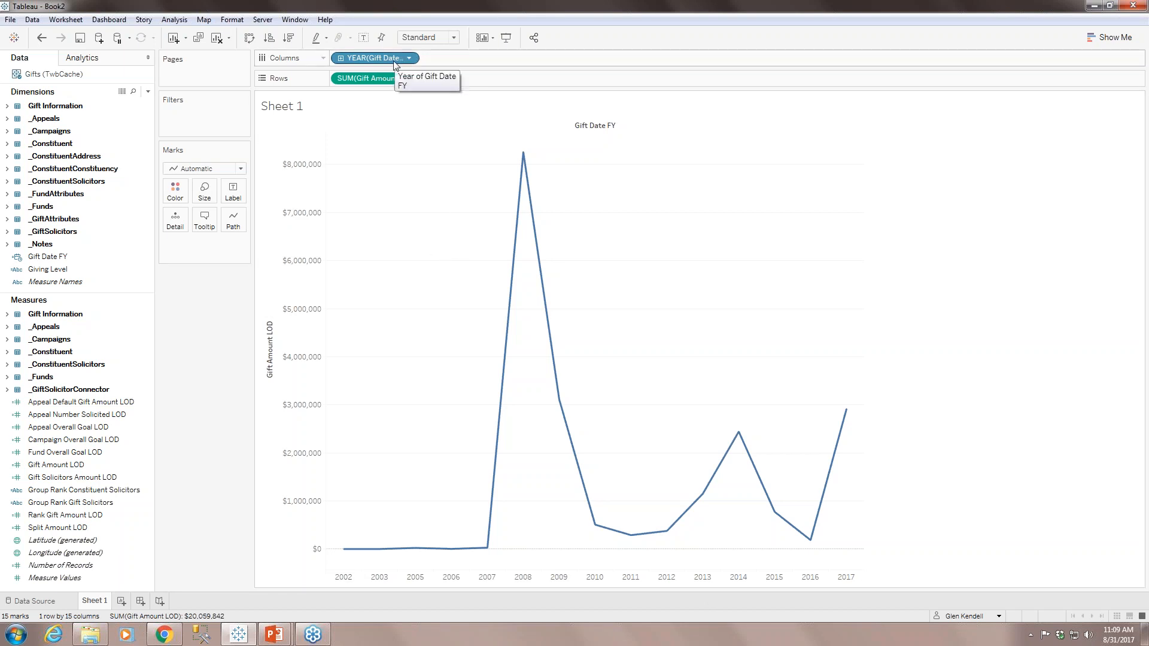
left_click(408, 58)
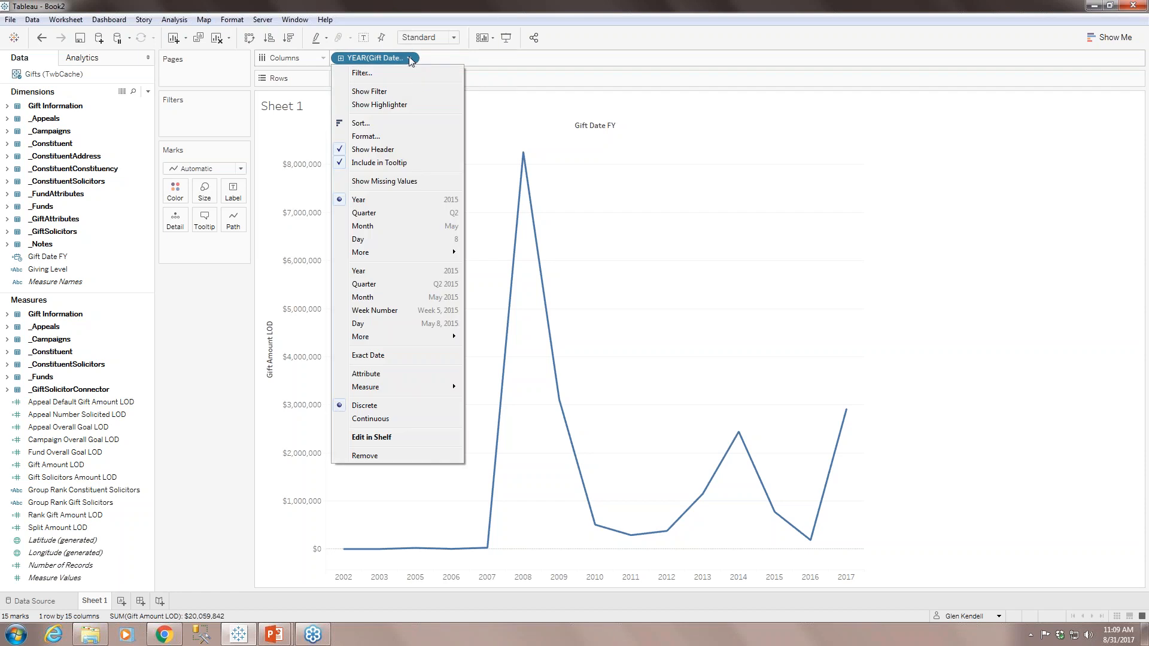
left_click(373, 224)
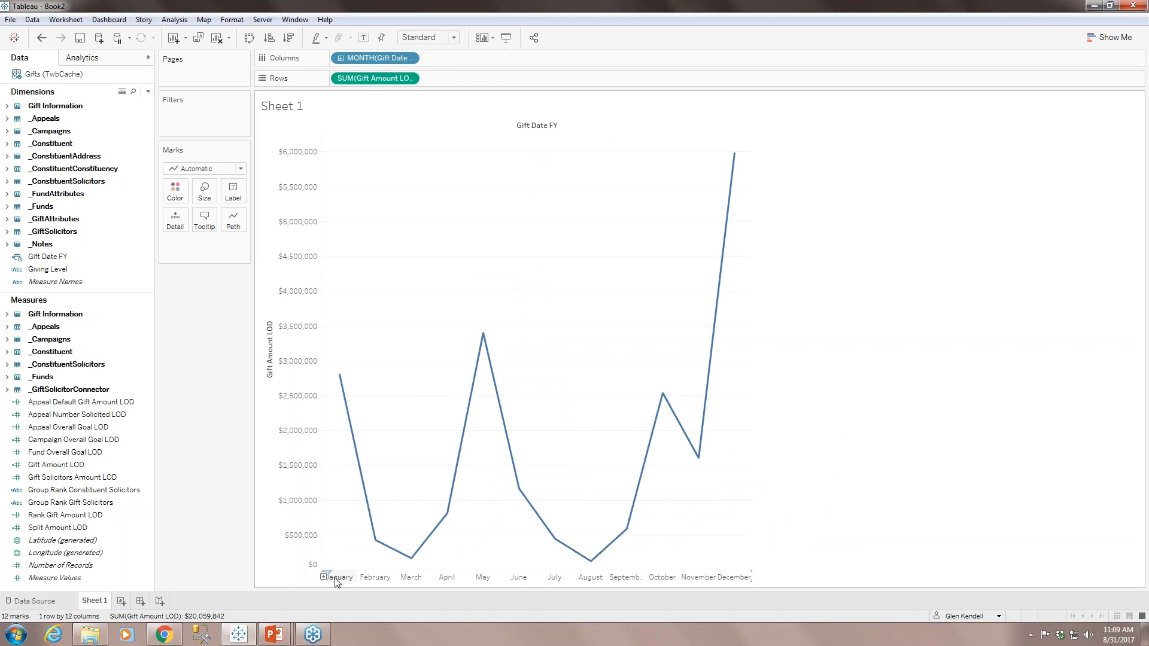
mouse_move(341, 378)
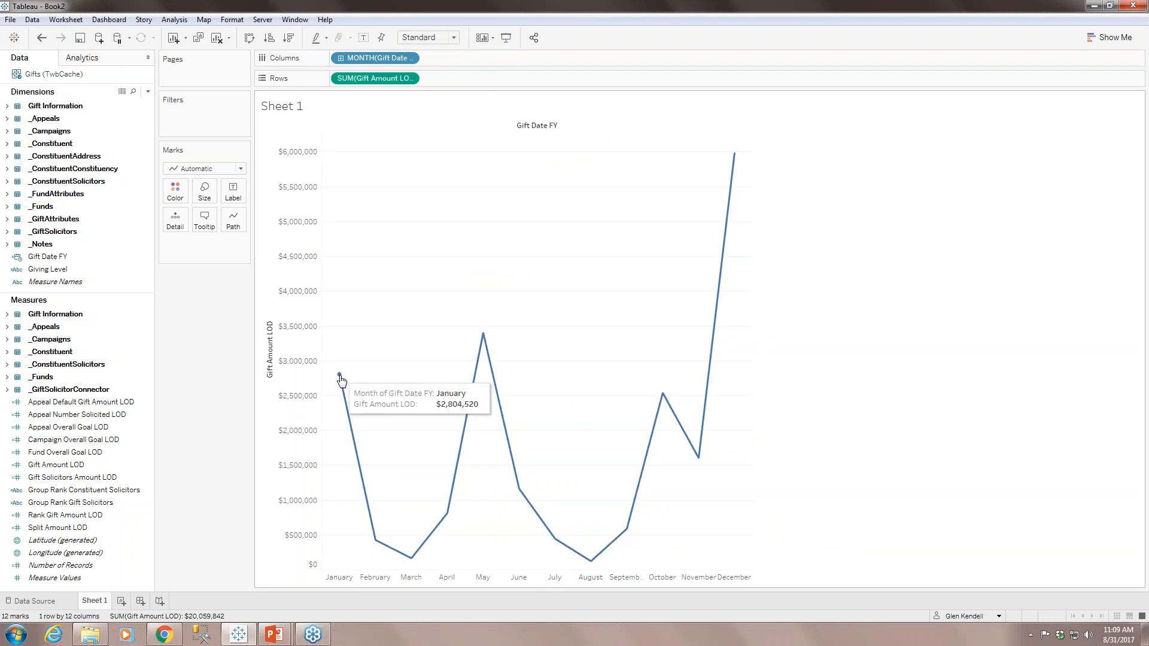
mouse_move(500, 402)
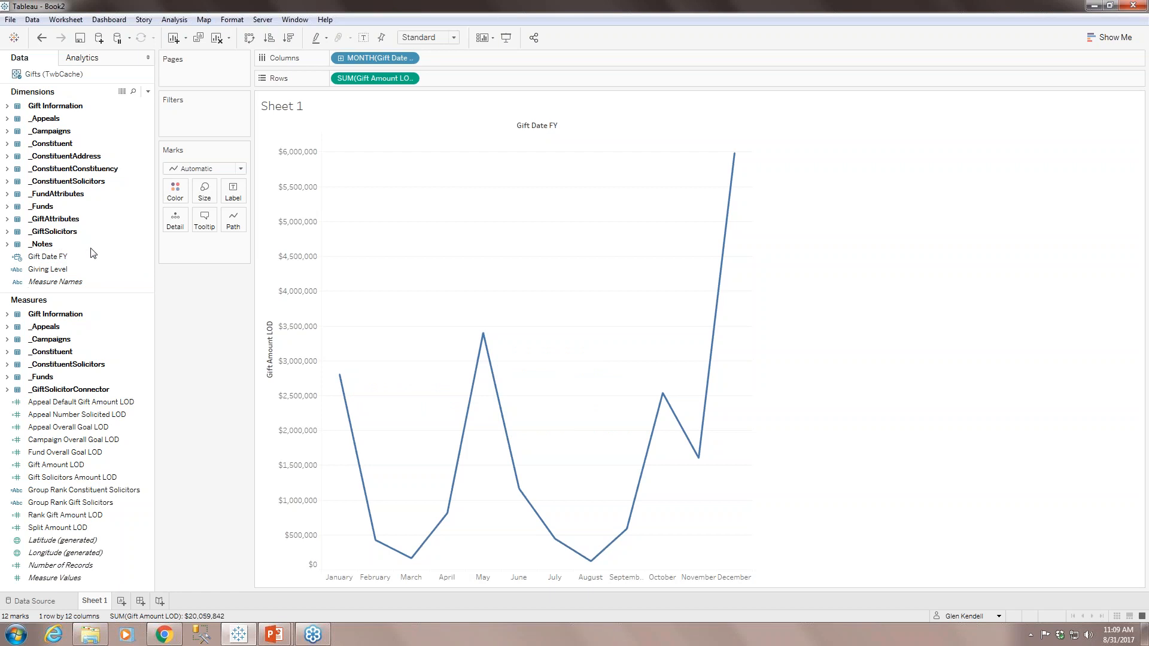
Step: Start a filter on Gift Date FY using a range of dates
left_click(66, 257)
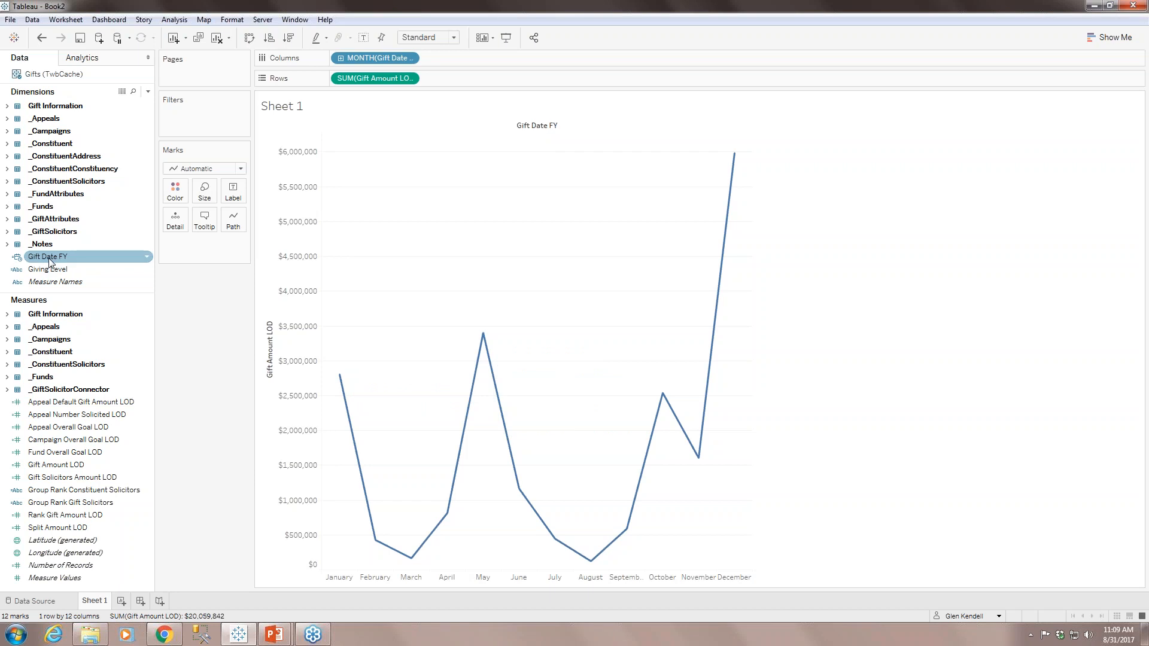
left_click_drag(49, 262, 193, 119)
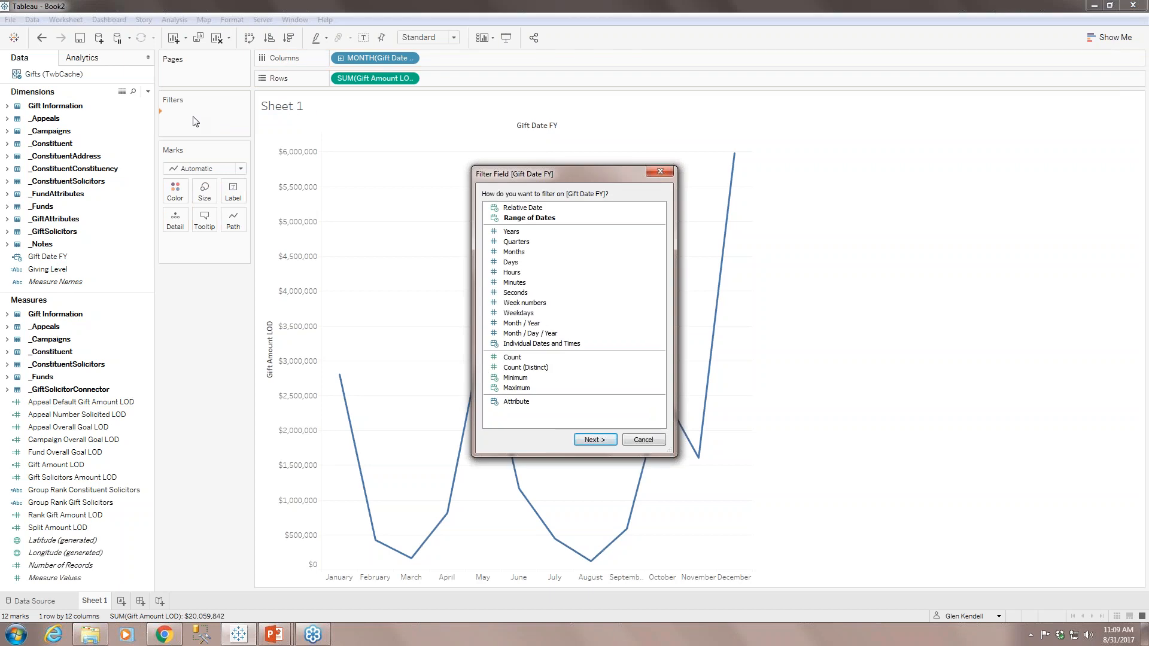
left_click(592, 441)
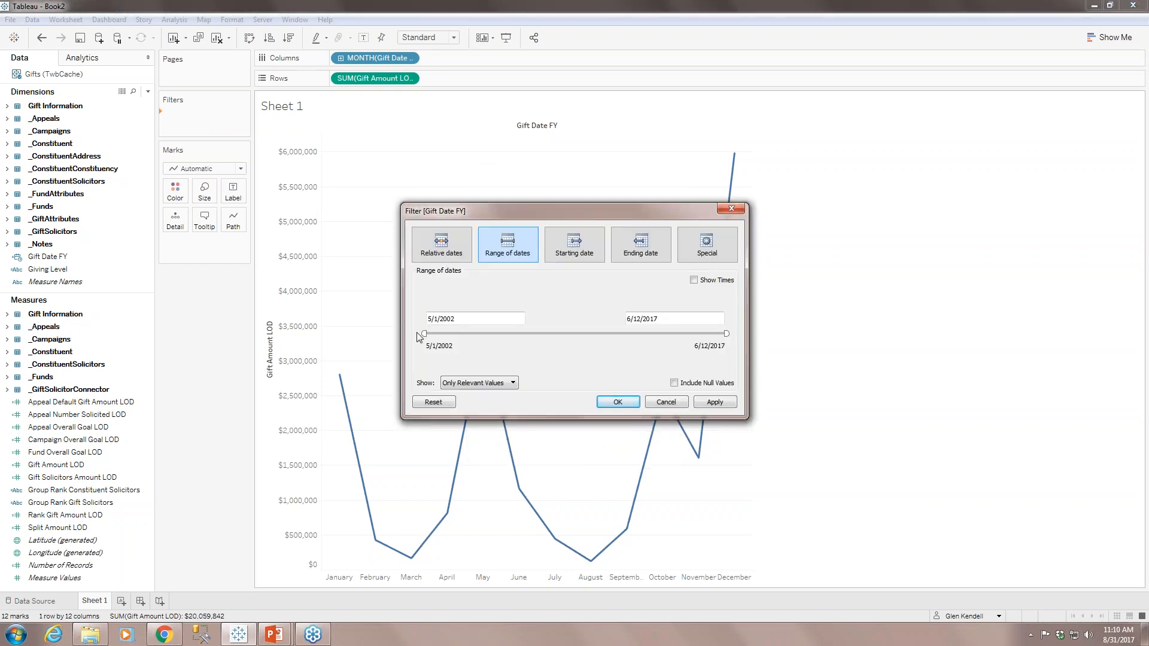
Step: Set the start of the Gift Date FY filter range to 1/1/2016
left_click(479, 320)
left_click_drag(480, 320, 341, 322)
double_click(437, 319)
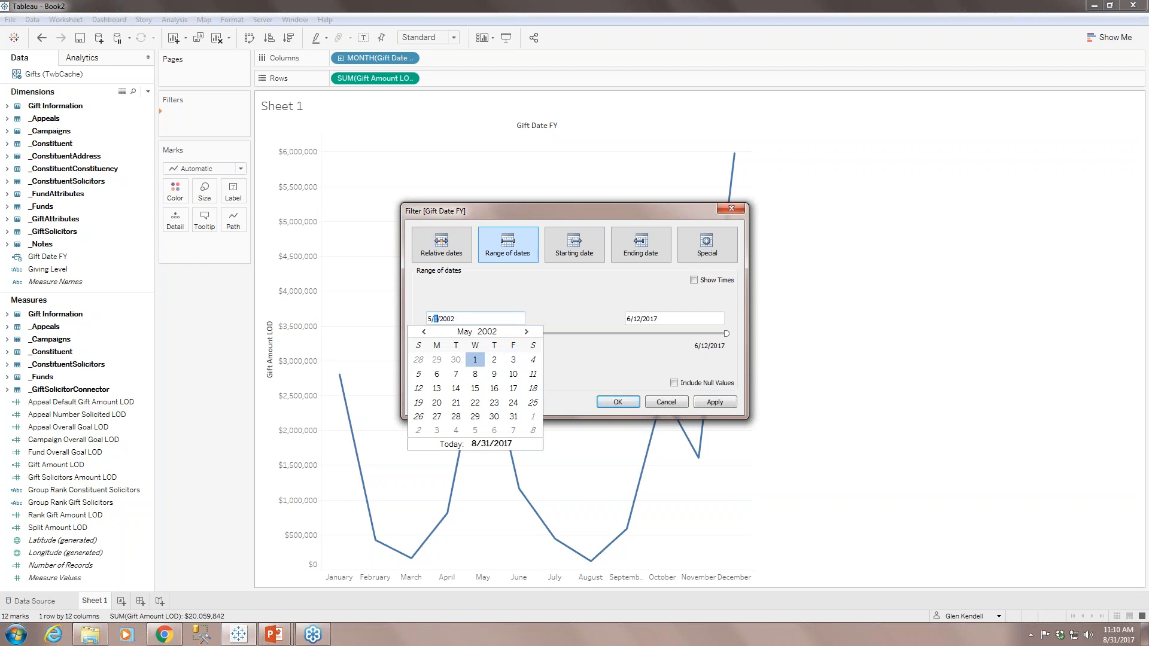
key("BackSpace")
left_click_drag(460, 316, 426, 320)
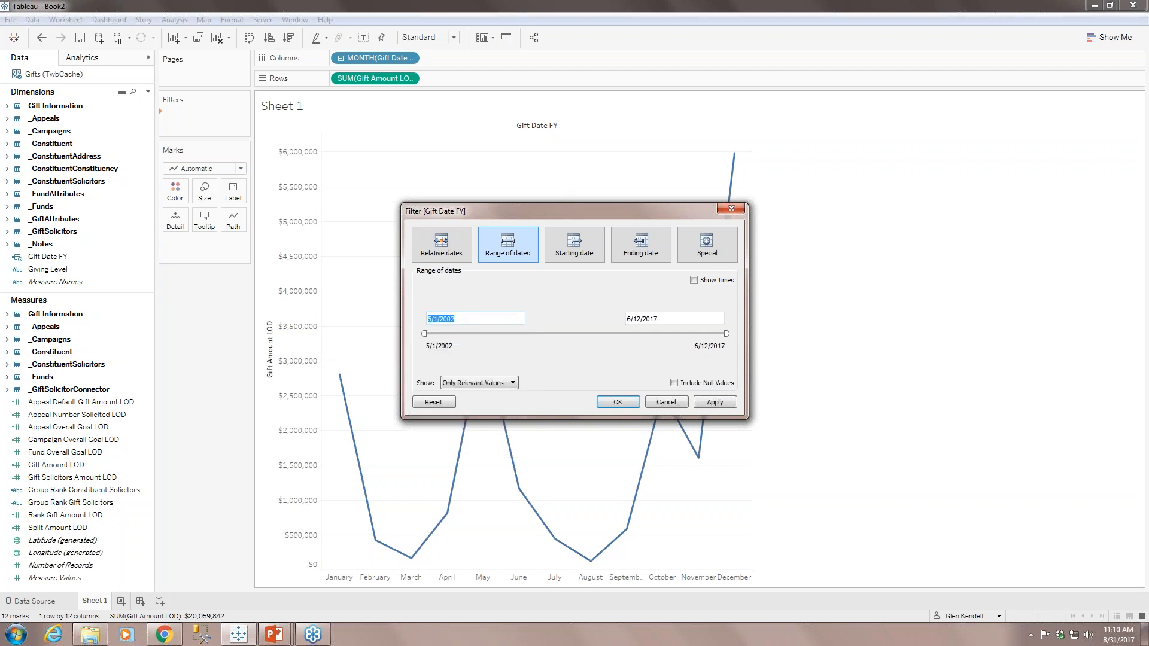
double_click(461, 318)
left_click(430, 317)
type("1/20")
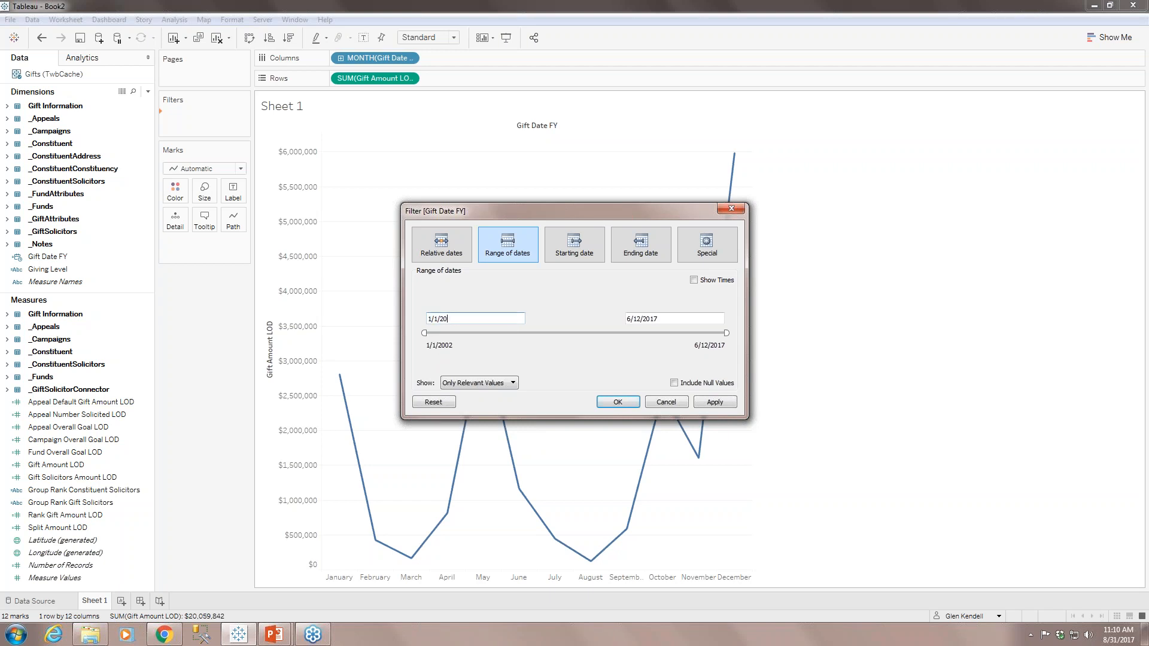
type("16")
left_click(562, 334)
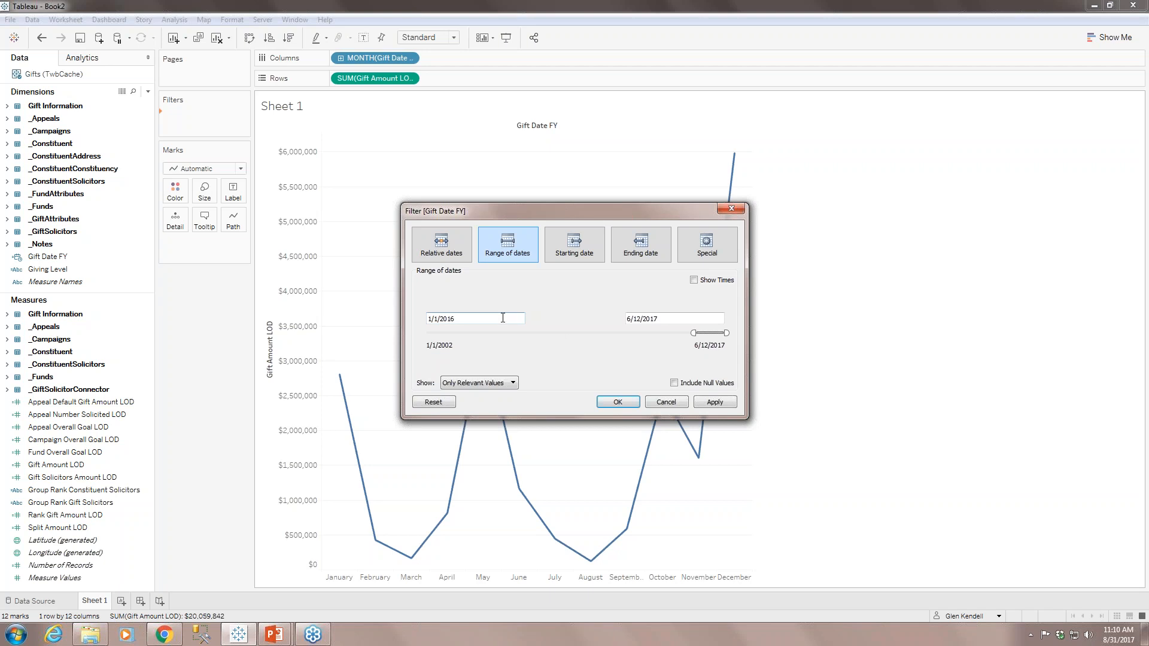
Step: Adjust the end date of the Gift Date FY range and apply the filter
left_click(686, 319)
left_click(657, 288)
key("BackSpace")
type("9")
left_click(624, 405)
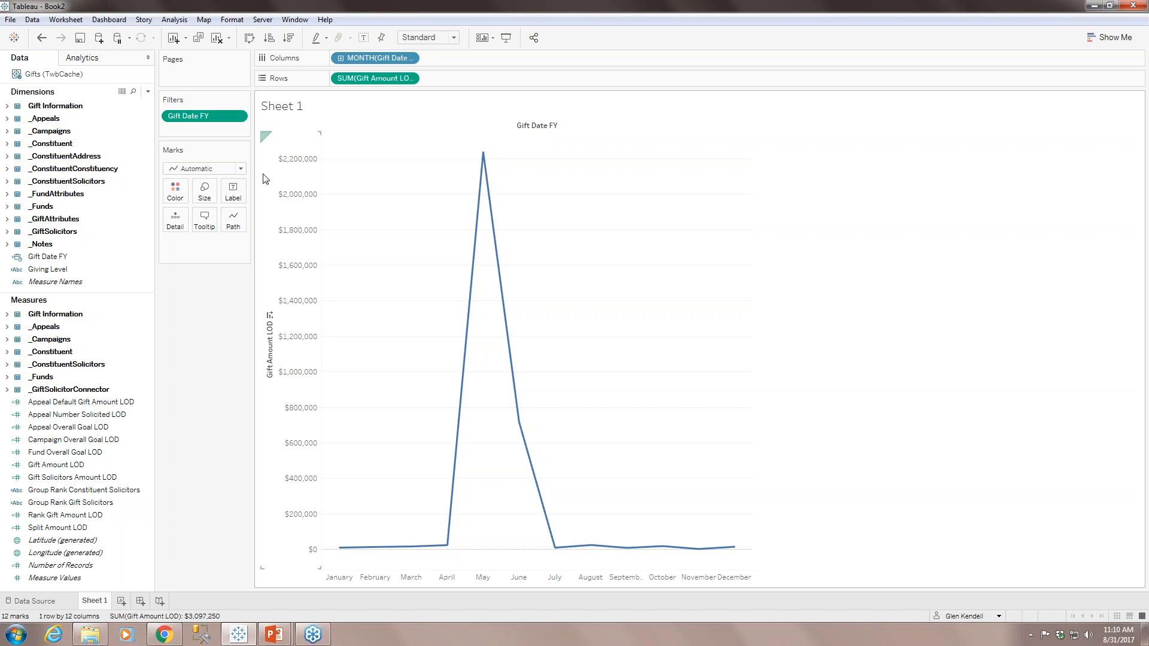
Step: Change the mark type to Area and show Gift Date FY as continuous month with year
left_click(242, 170)
left_click(206, 219)
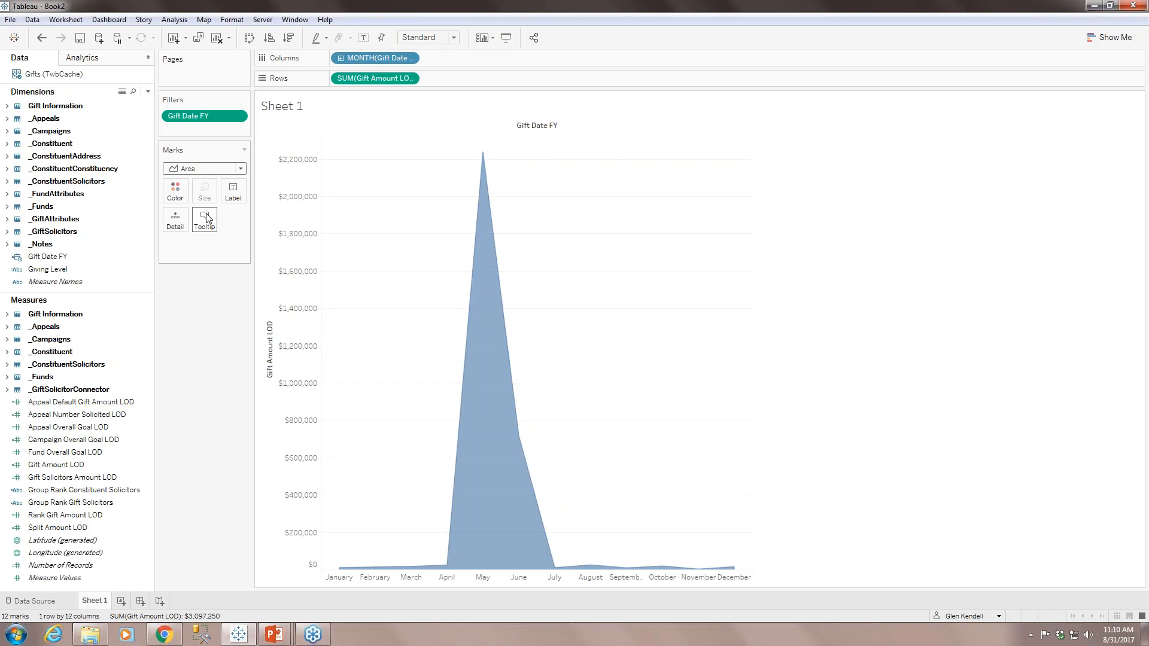
left_click(408, 58)
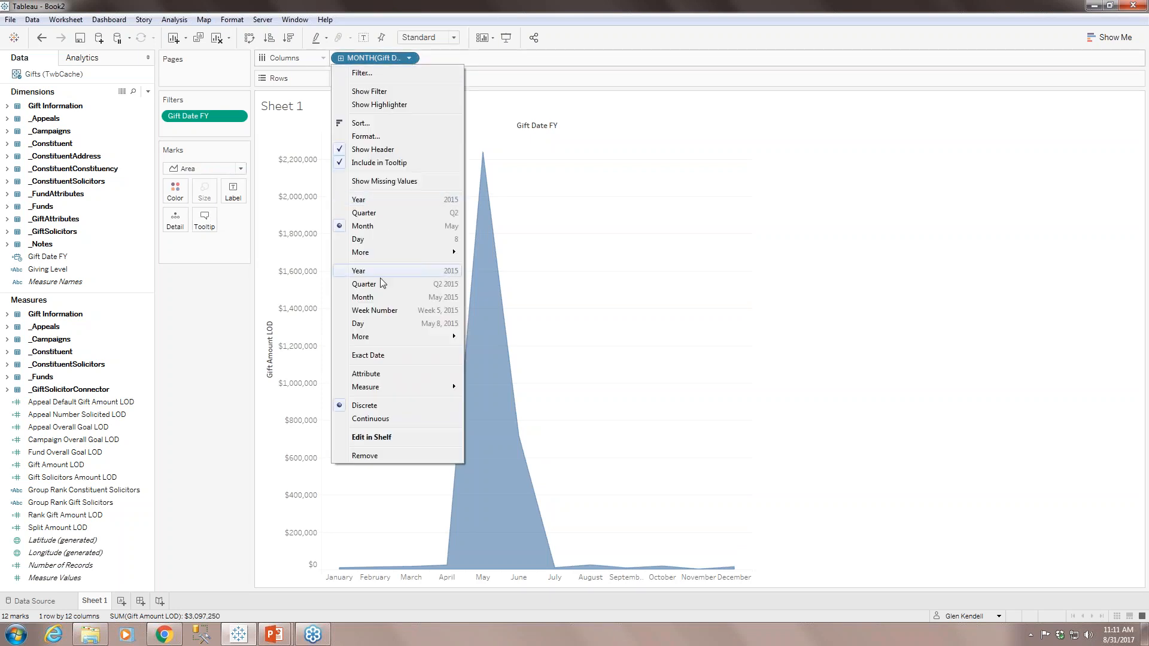
left_click(376, 296)
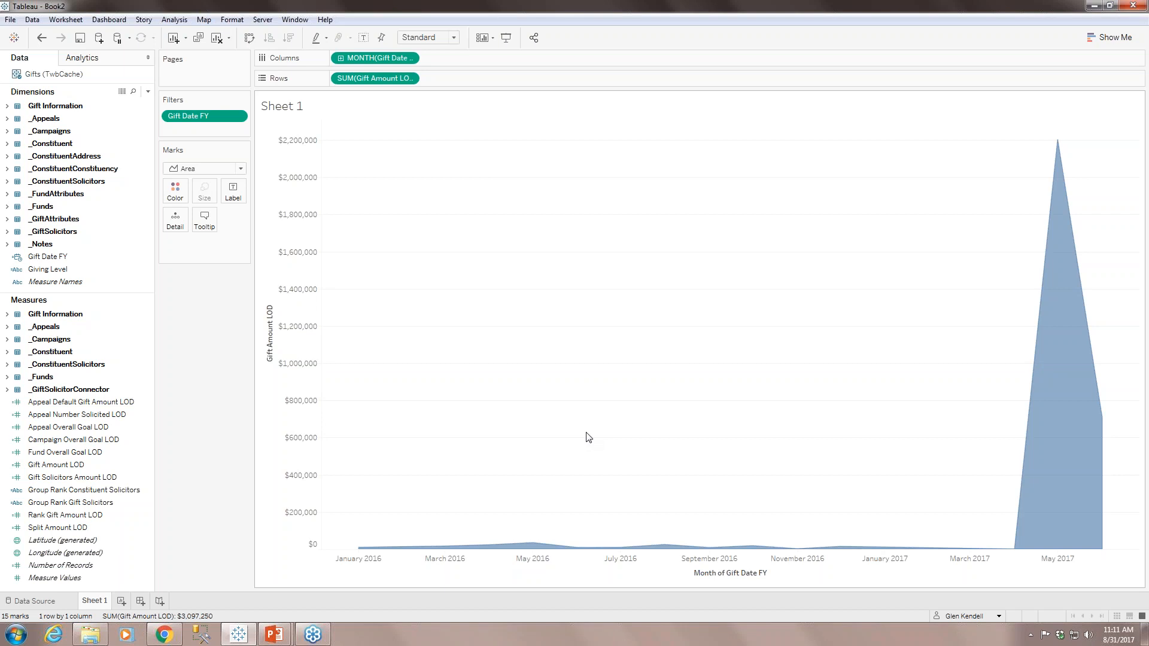
left_click(36, 468)
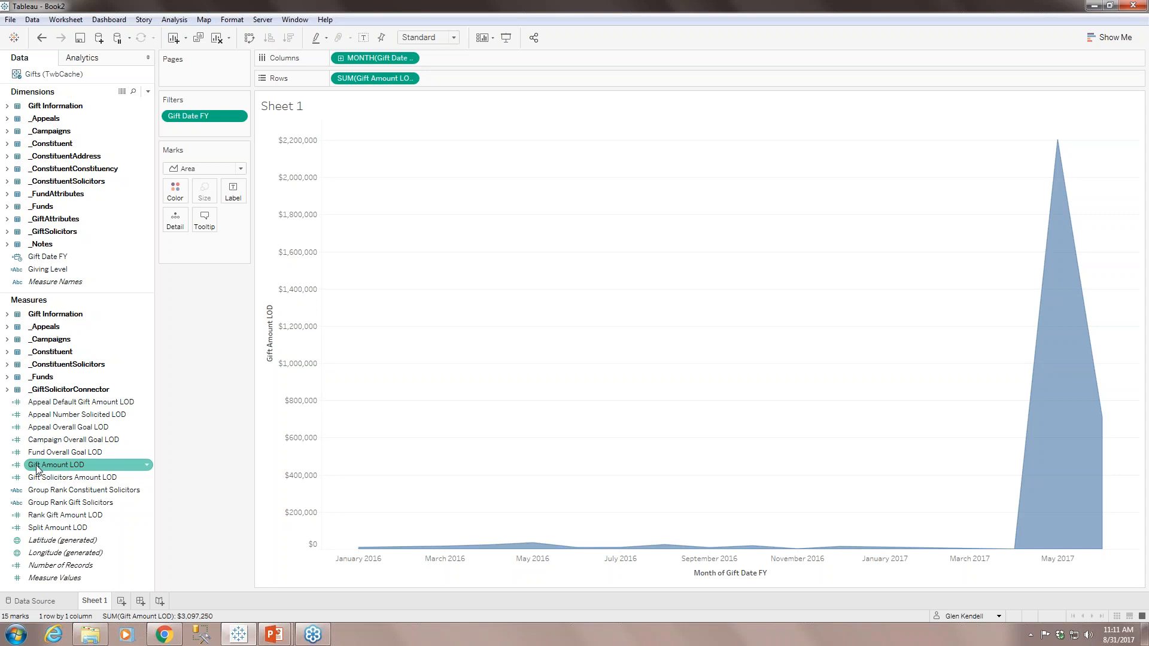
right_click(91, 256)
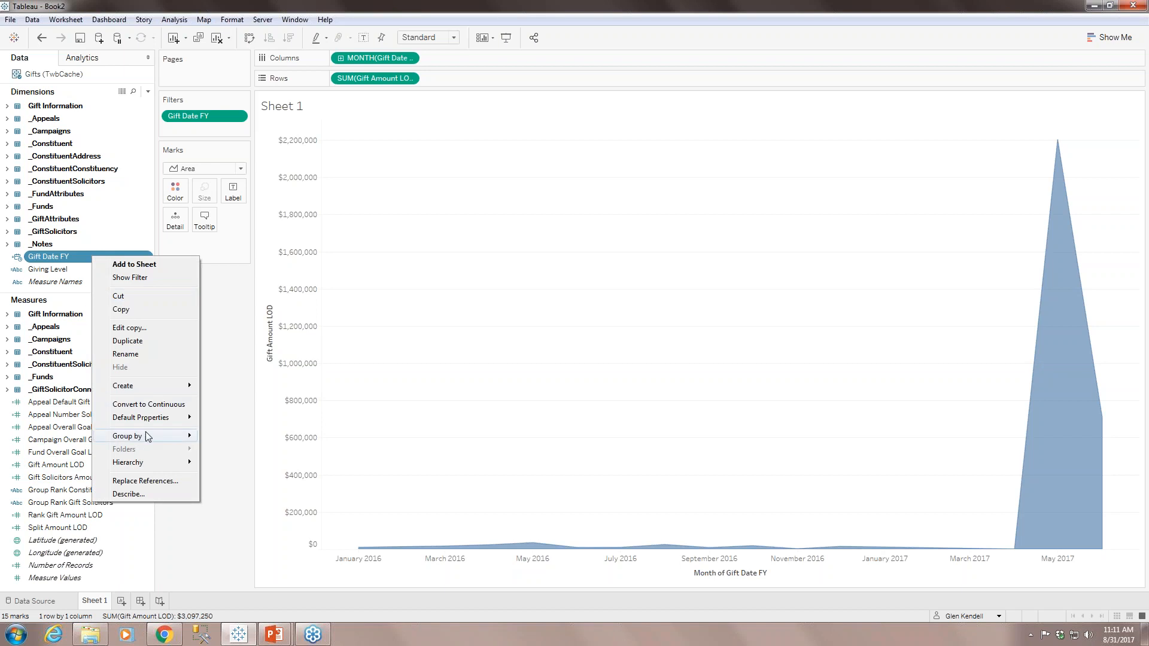
mouse_move(168, 420)
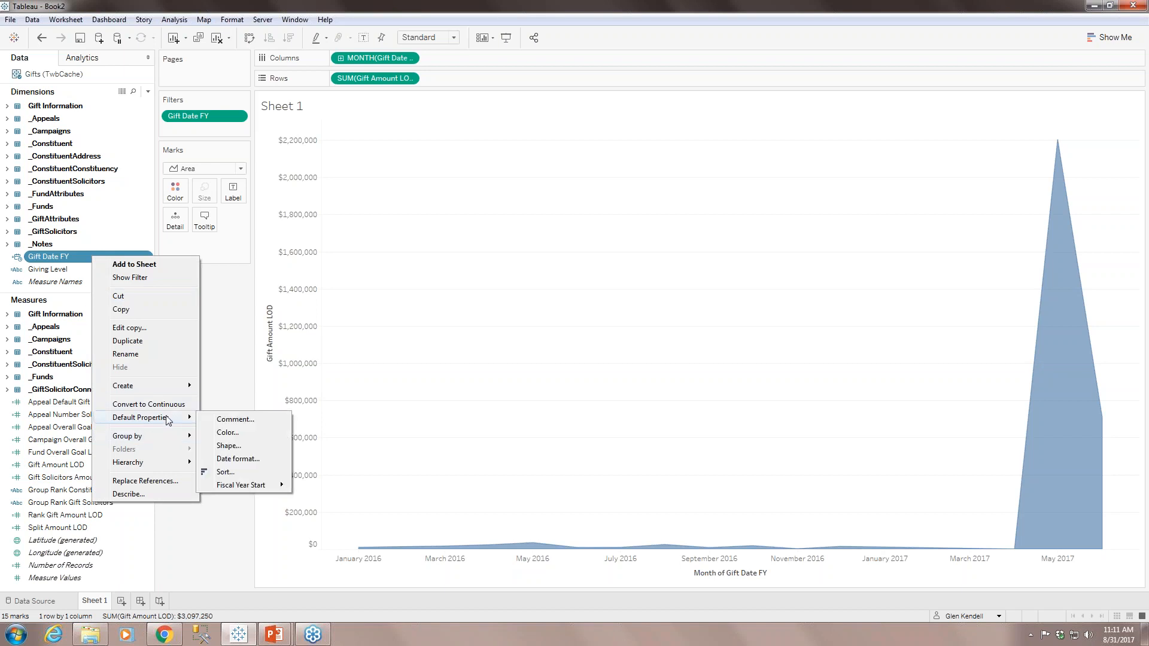
left_click(76, 279)
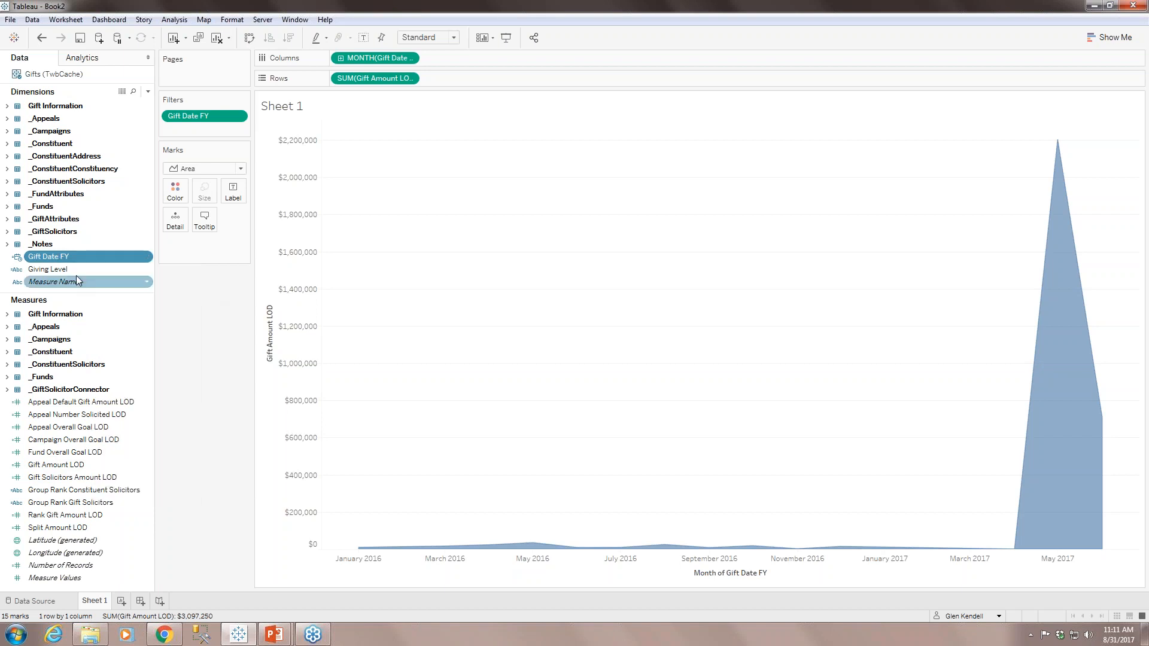
right_click(45, 252)
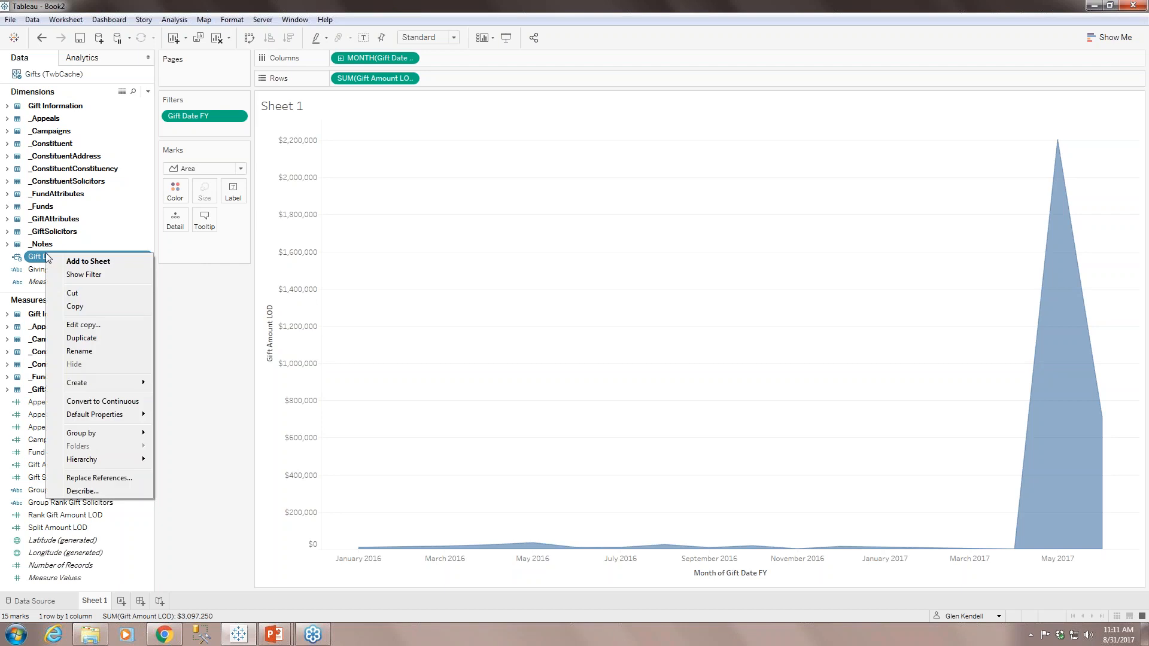
mouse_move(131, 417)
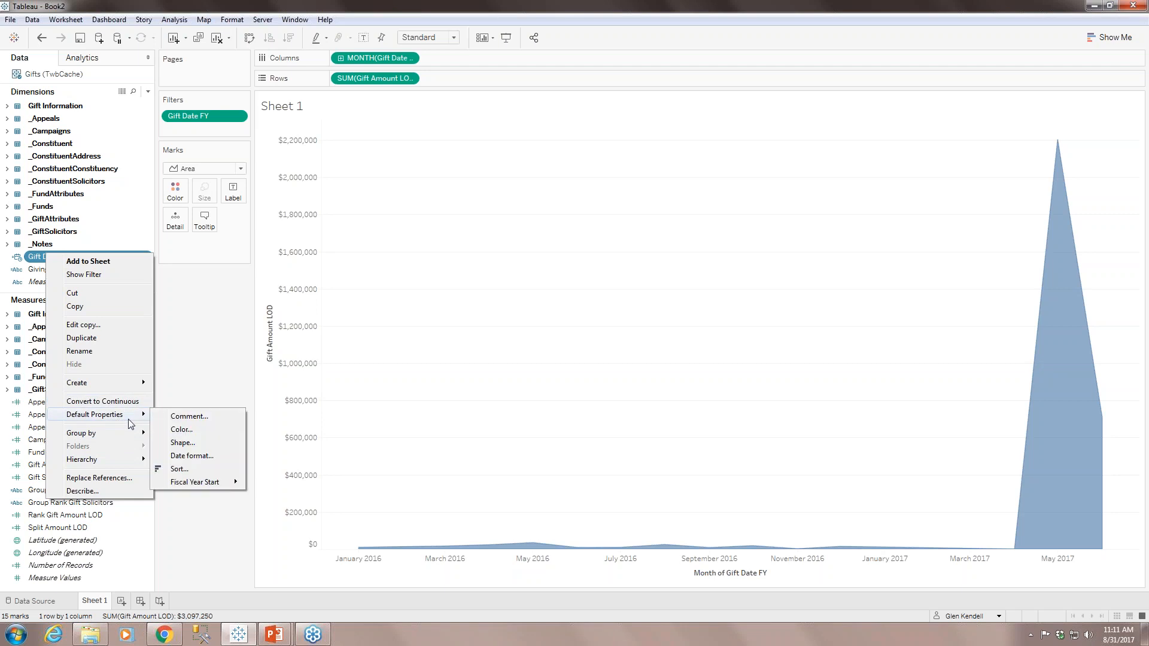
left_click(203, 456)
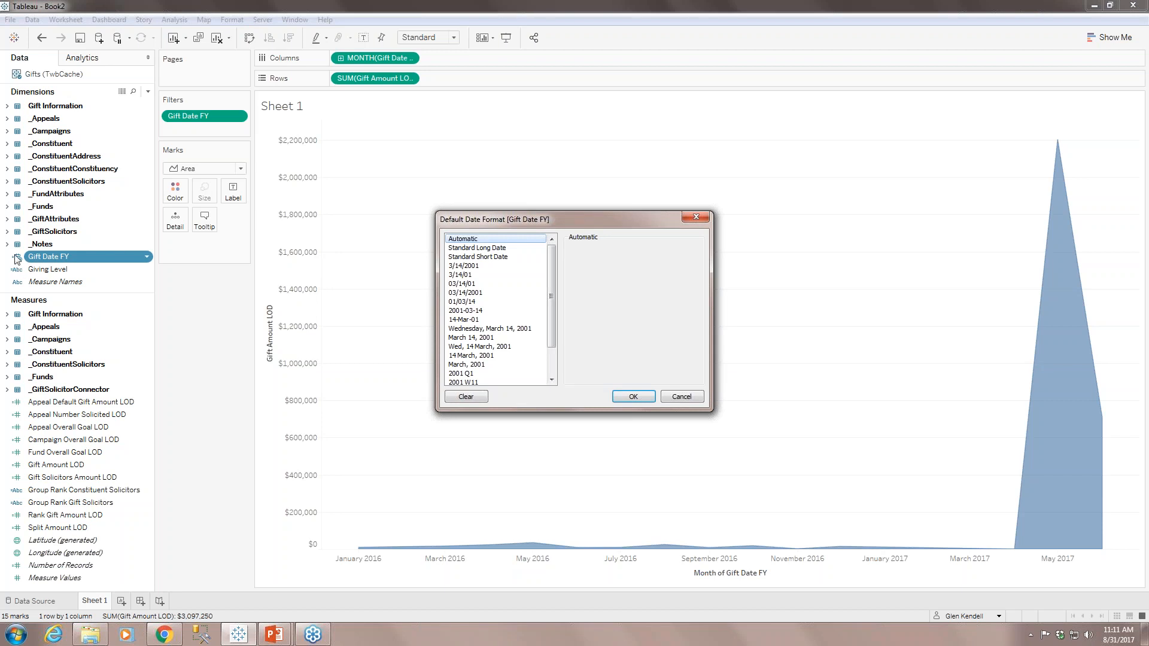
left_click(685, 397)
Step: Set the default fiscal year start of the Gift Date FY dimension to July
right_click(144, 253)
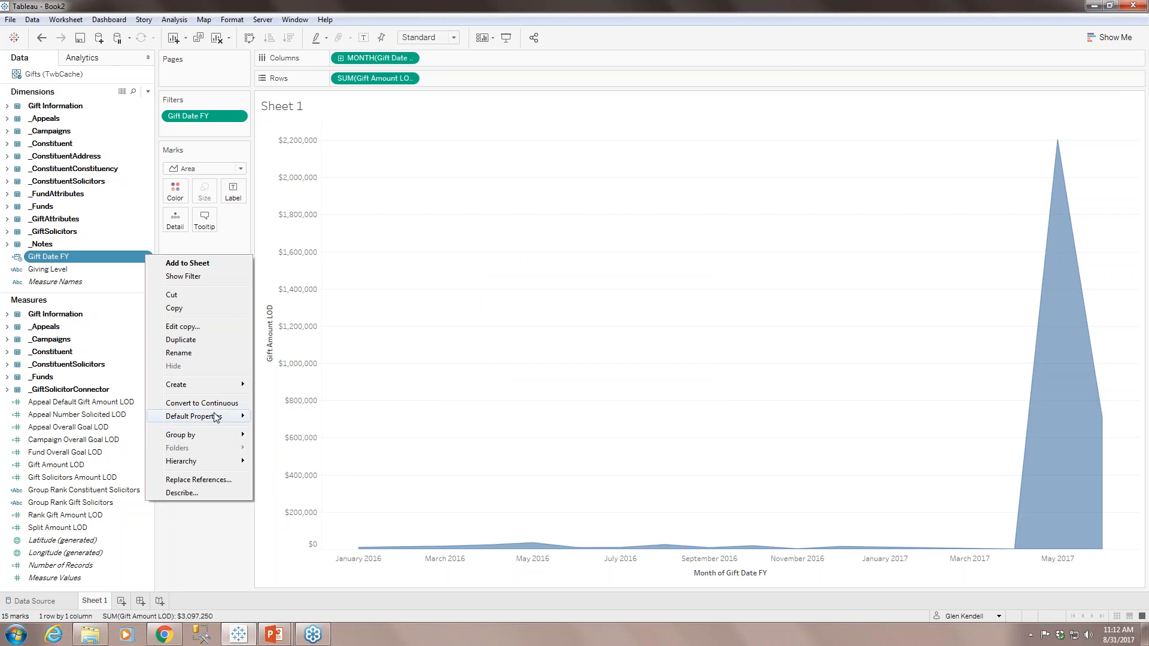
mouse_move(215, 417)
mouse_move(277, 486)
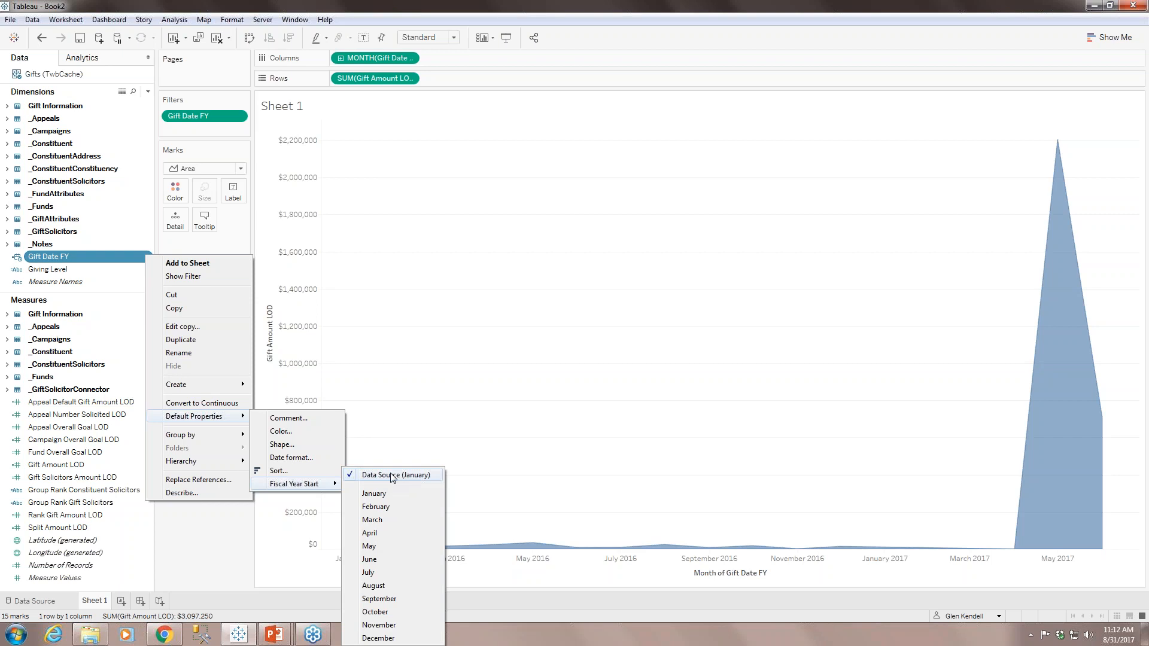
left_click(378, 573)
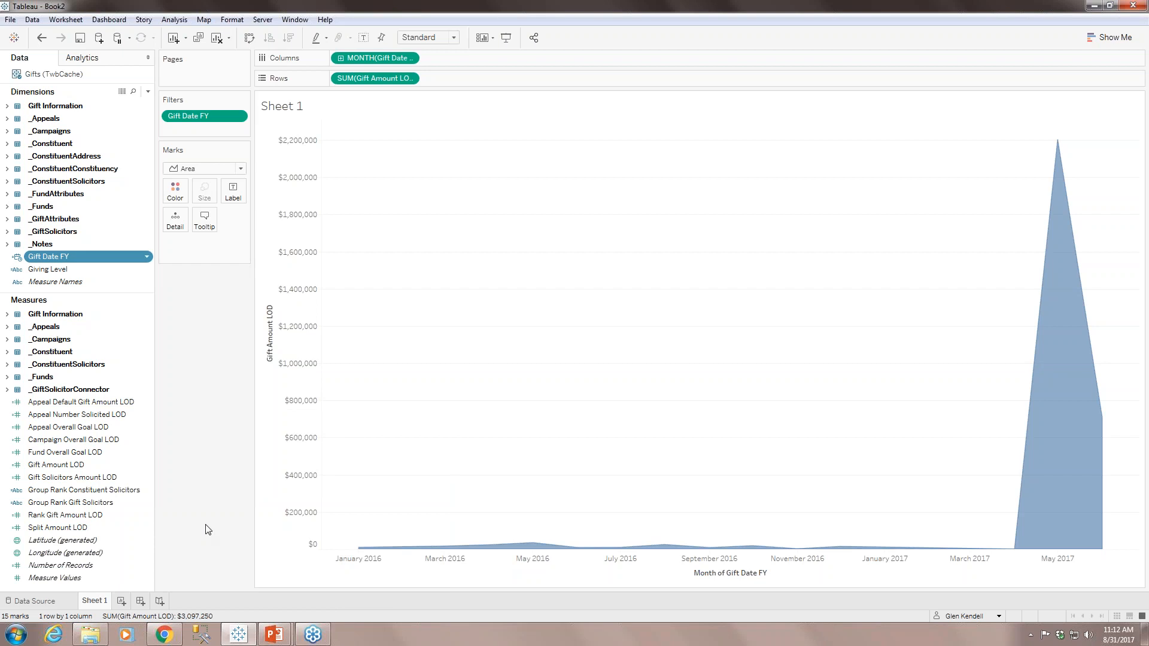
Step: Create an editable copy of the Gift Date FY calculated field and accept its [Gift Date] formula
right_click(106, 257)
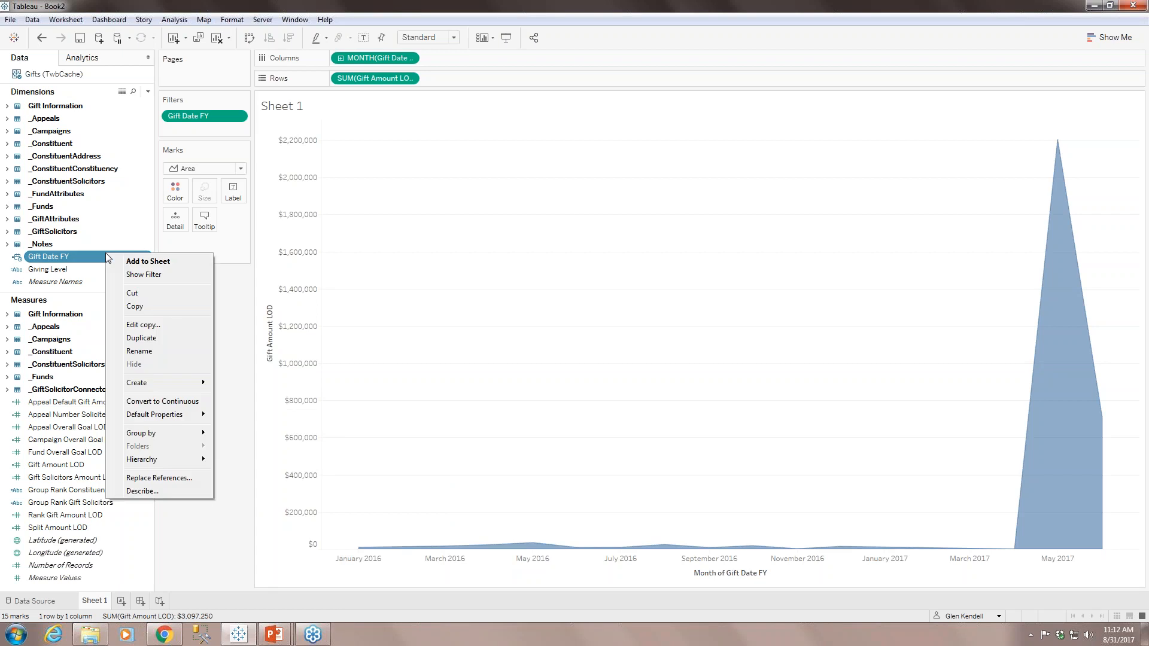
left_click(180, 324)
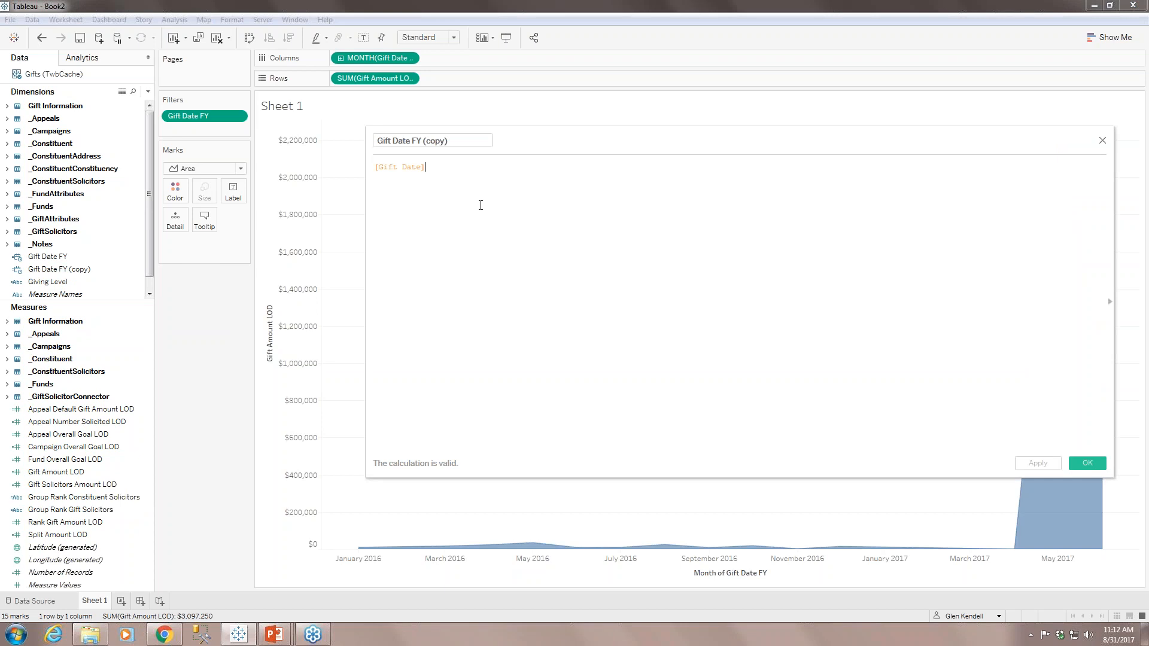
left_click_drag(931, 139, 662, 81)
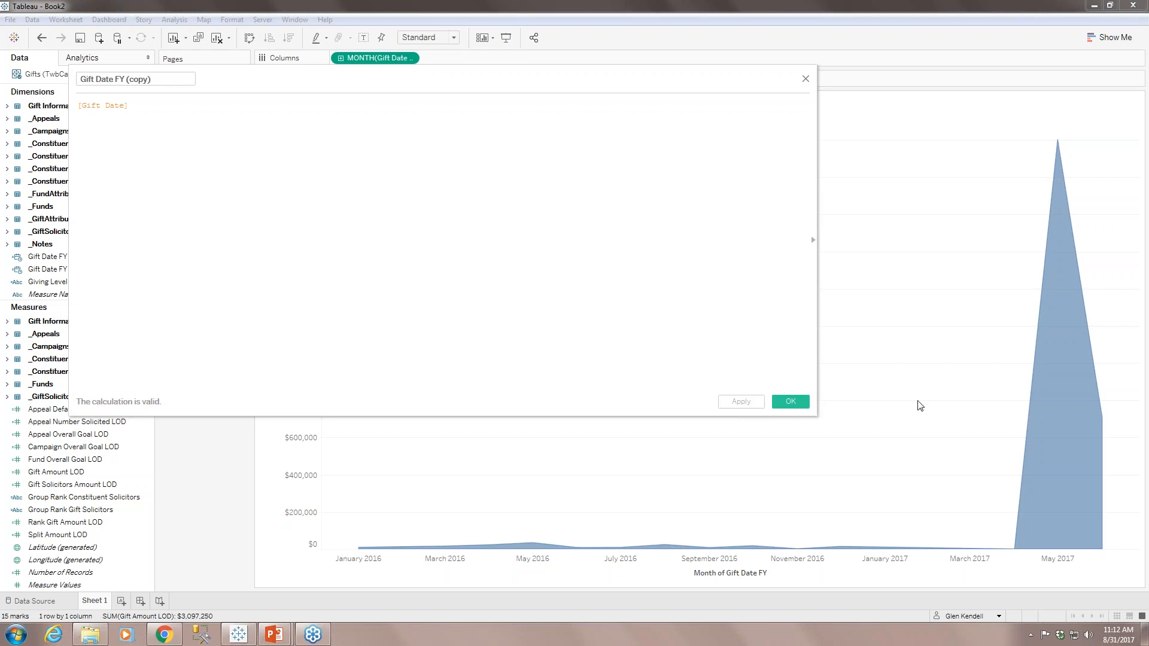
left_click(782, 400)
Step: Set the default fiscal year start of Gift Date FY (copy) to July
right_click(108, 269)
mouse_move(178, 460)
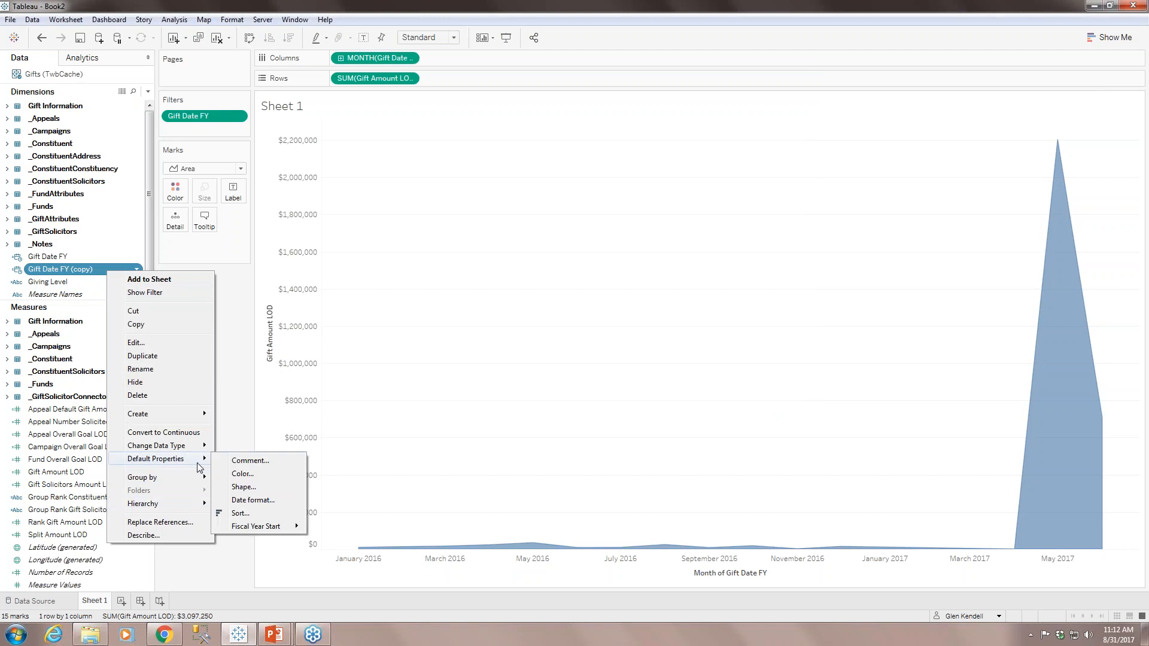
mouse_move(264, 526)
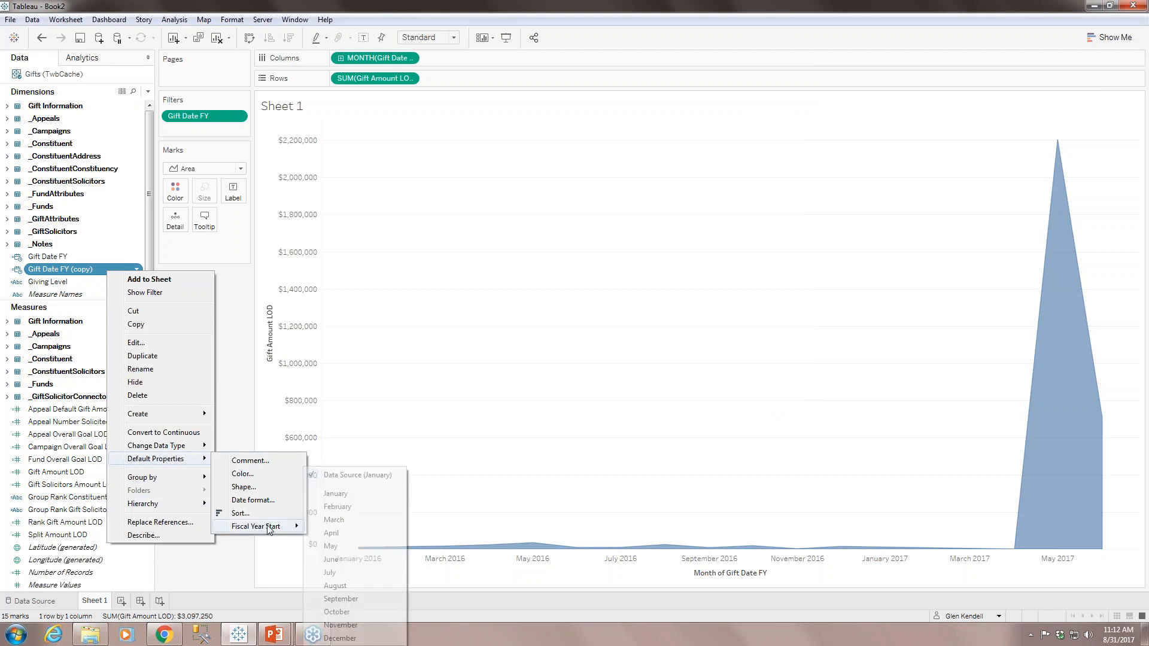
left_click(331, 572)
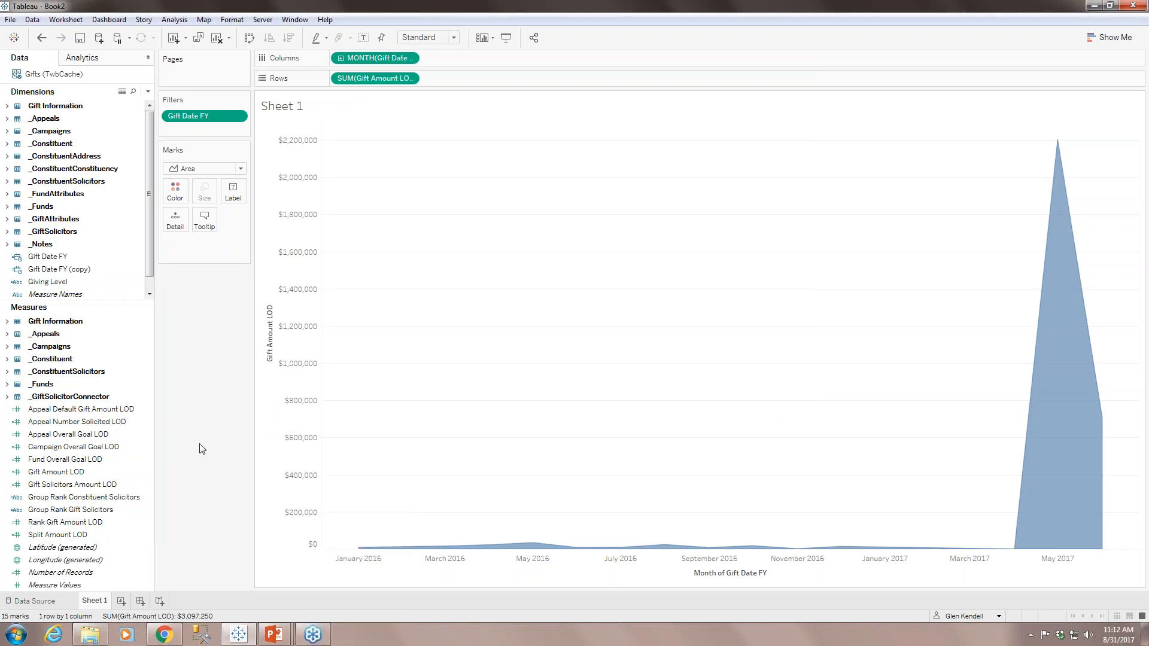
Step: Examine the Gift Amount LOD formula in an editable copy and close it without saving
right_click(91, 473)
left_click(124, 299)
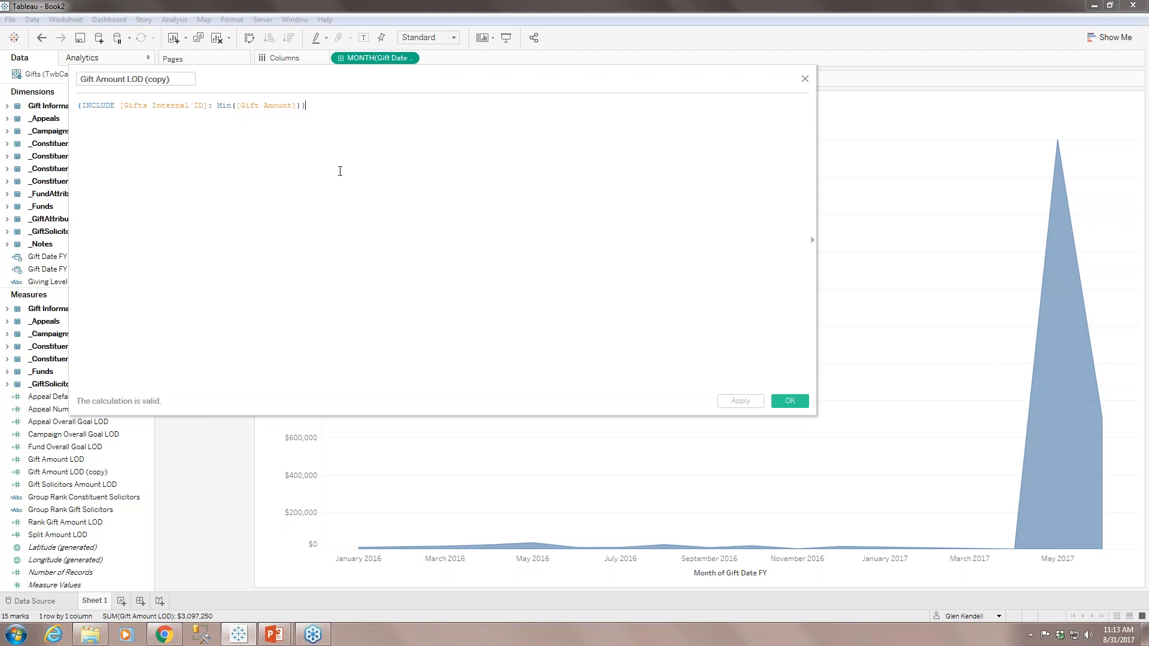
left_click(805, 80)
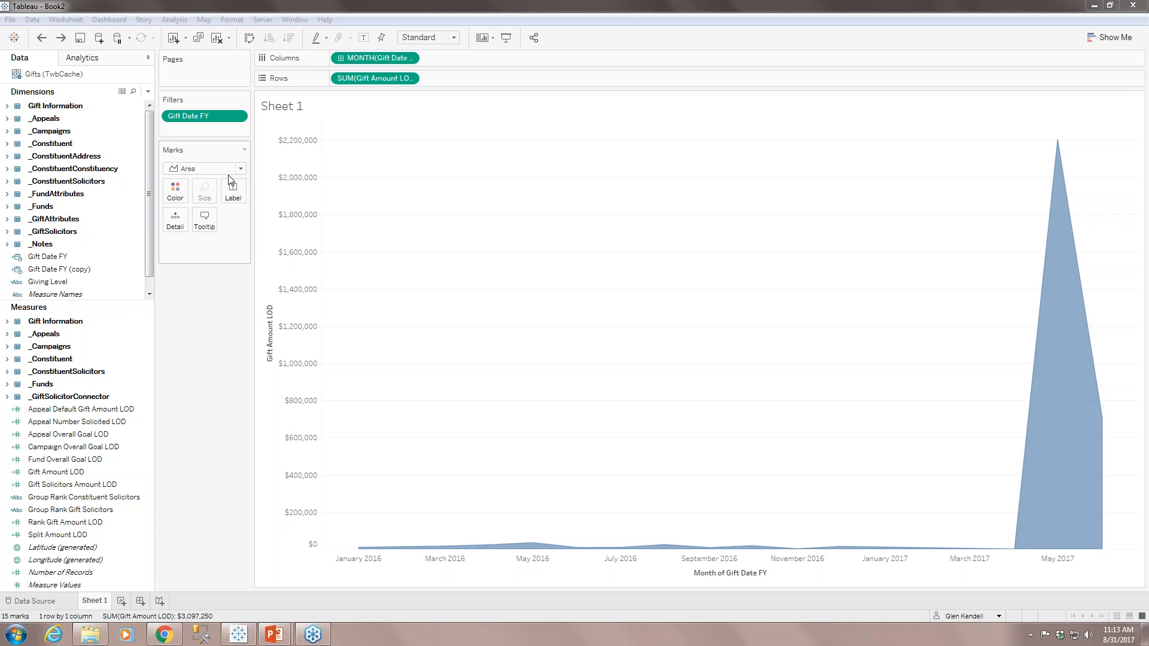
Step: Set the start of the Gift Date FY filter range to 1/1/2017 and apply it
mouse_move(1110, 492)
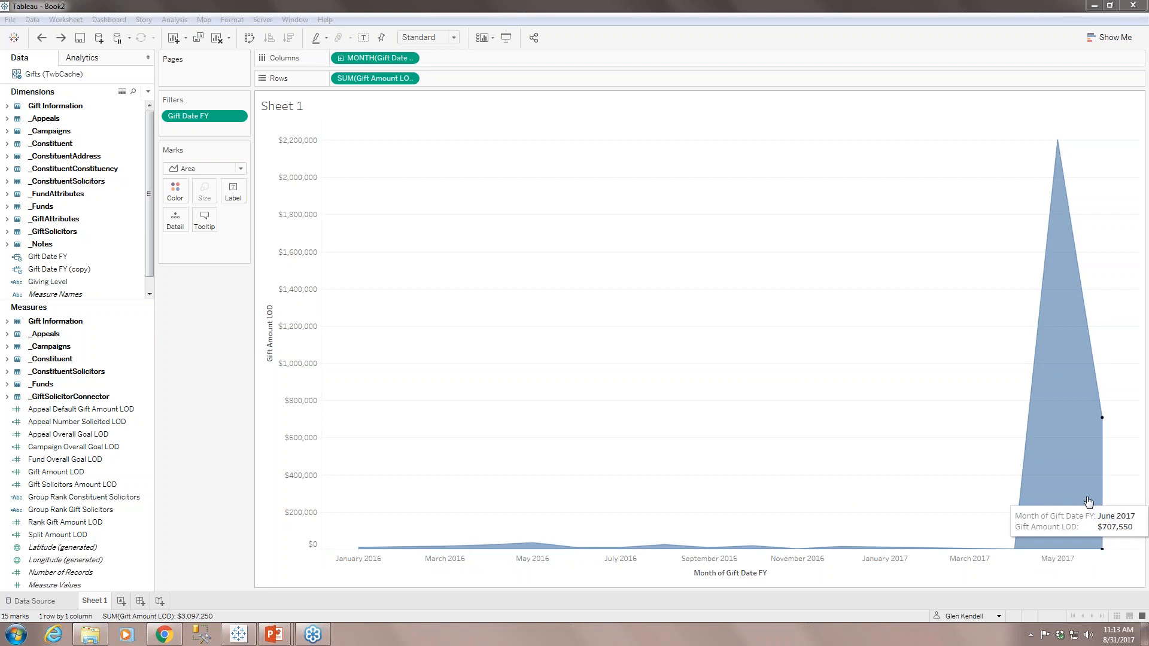
mouse_move(1059, 143)
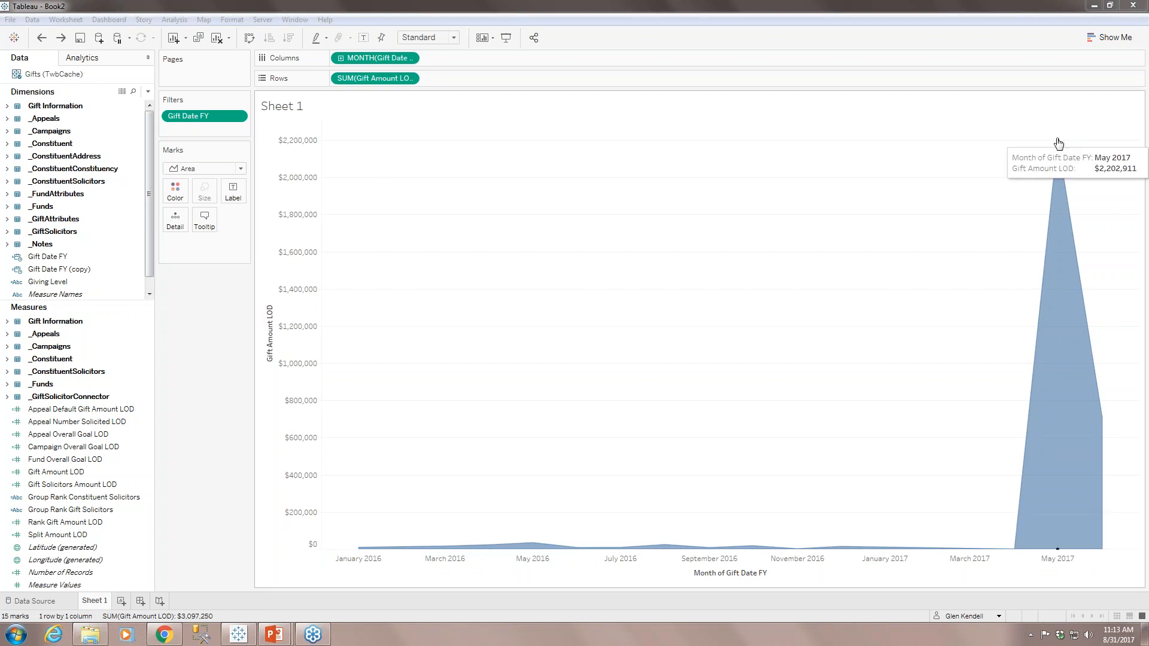
left_click(237, 117)
left_click(221, 131)
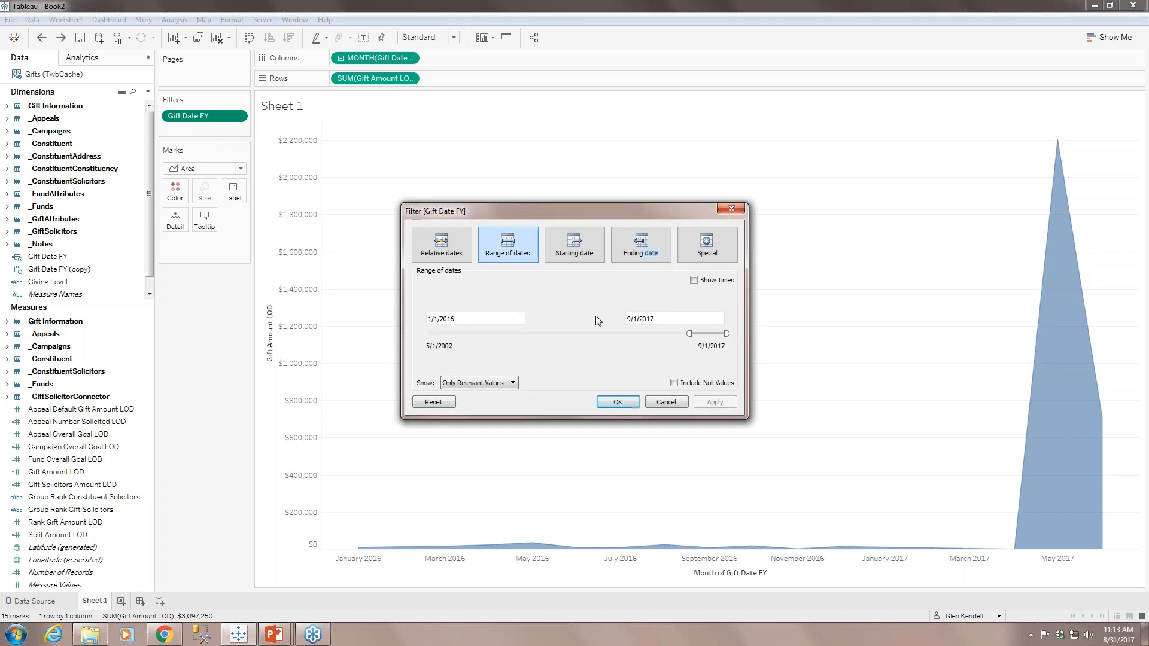
left_click(457, 317)
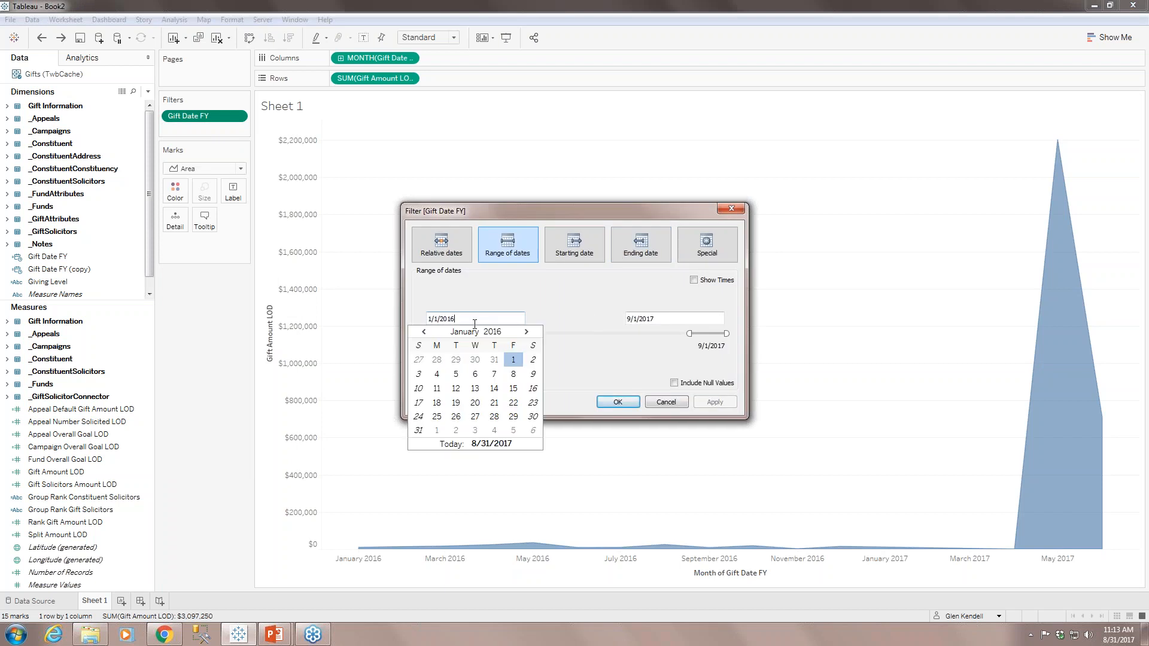
type("7")
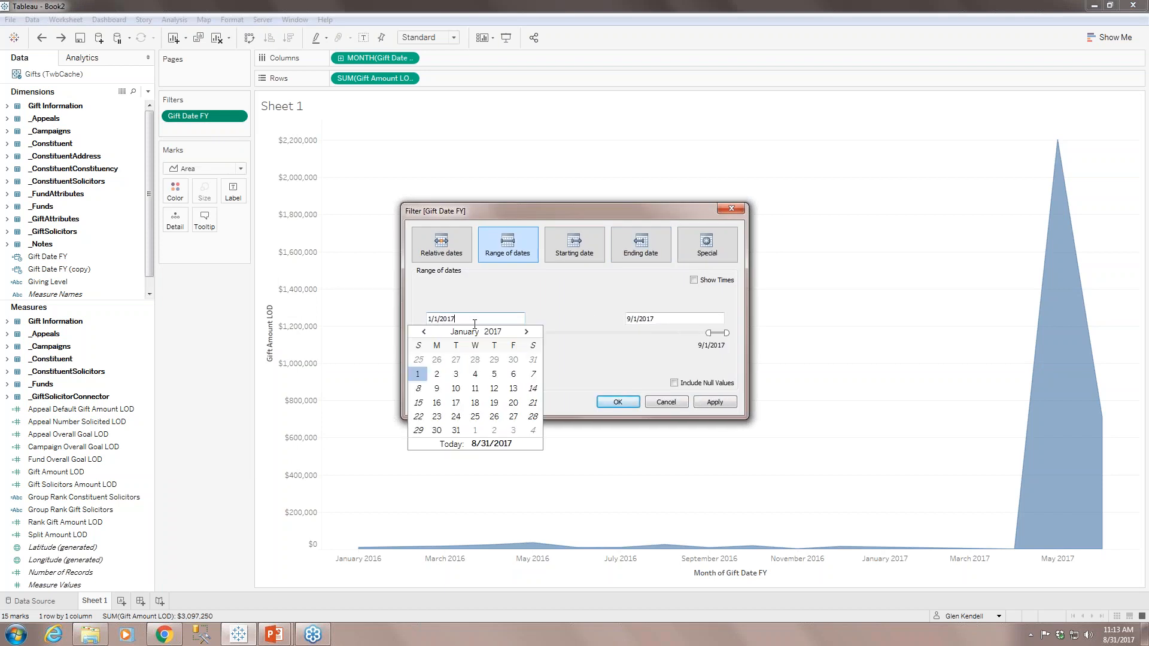
left_click(622, 404)
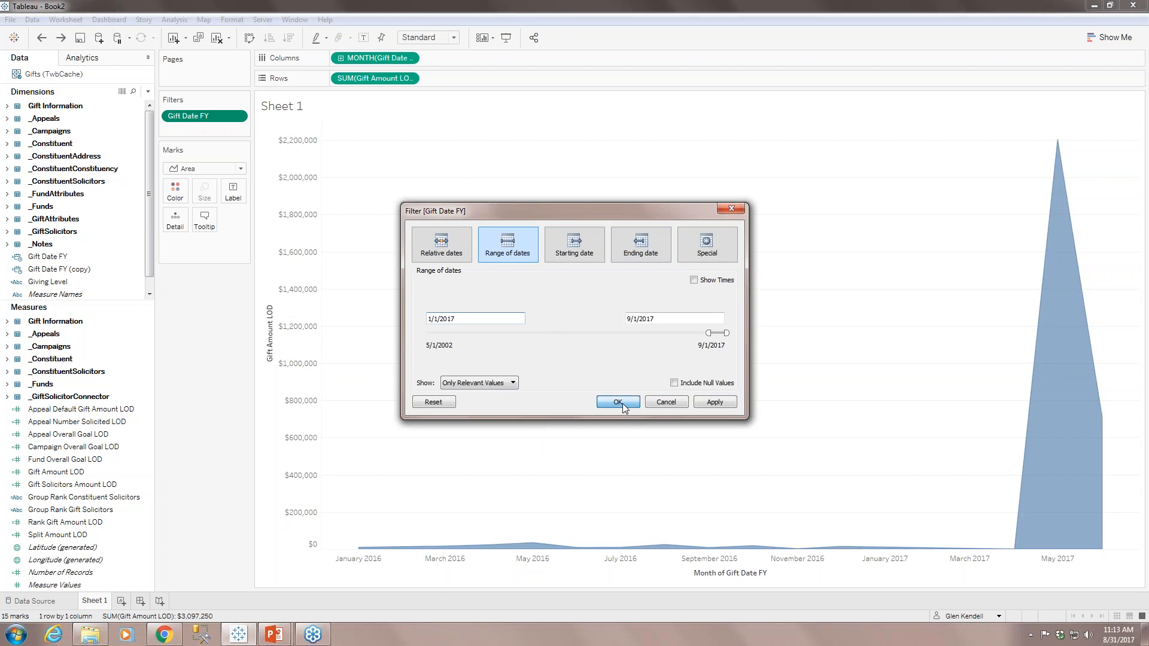
left_click(618, 402)
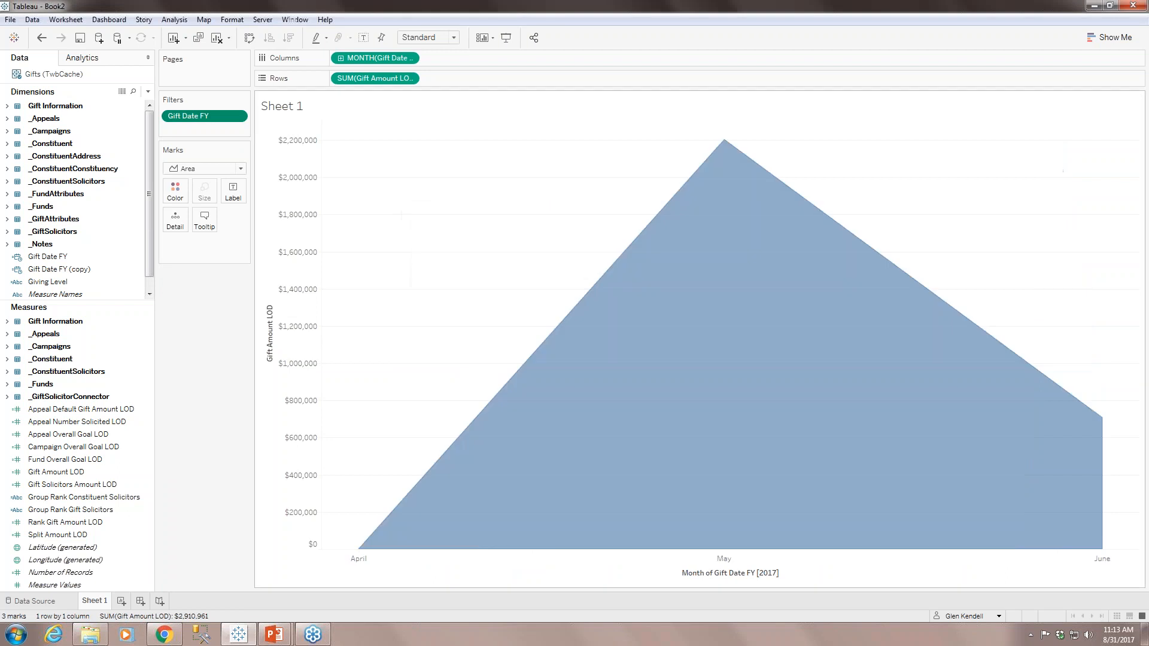
Step: Edit the Gift Date FY filter and set the start of its date range to 7/1/2016
left_click(238, 117)
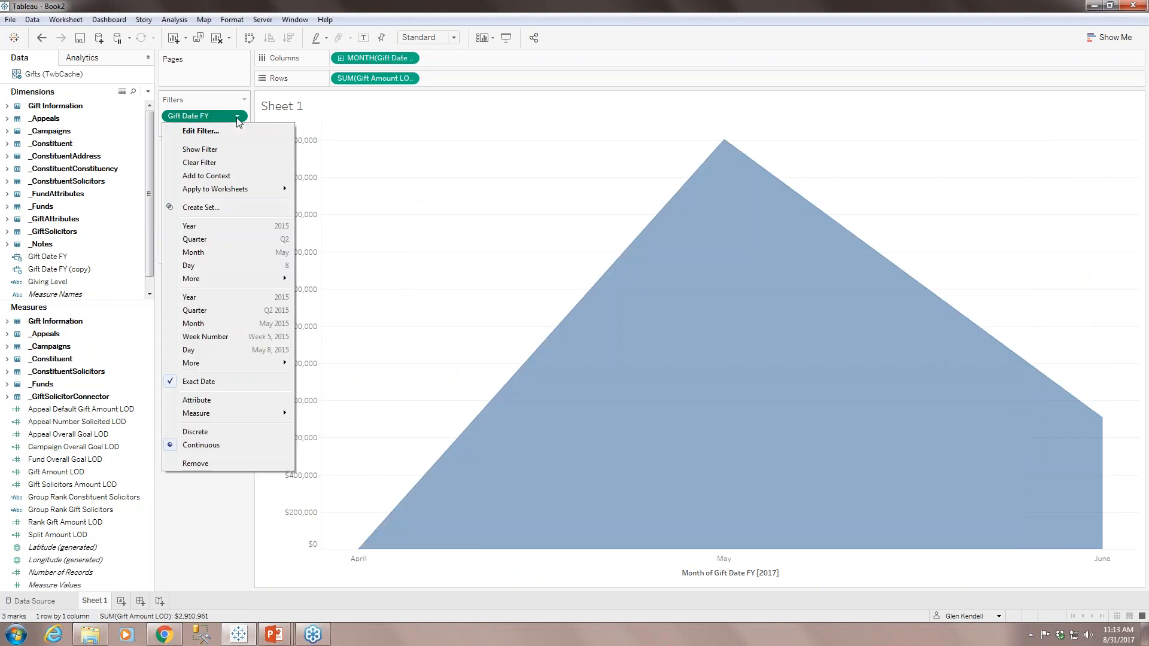
left_click(204, 131)
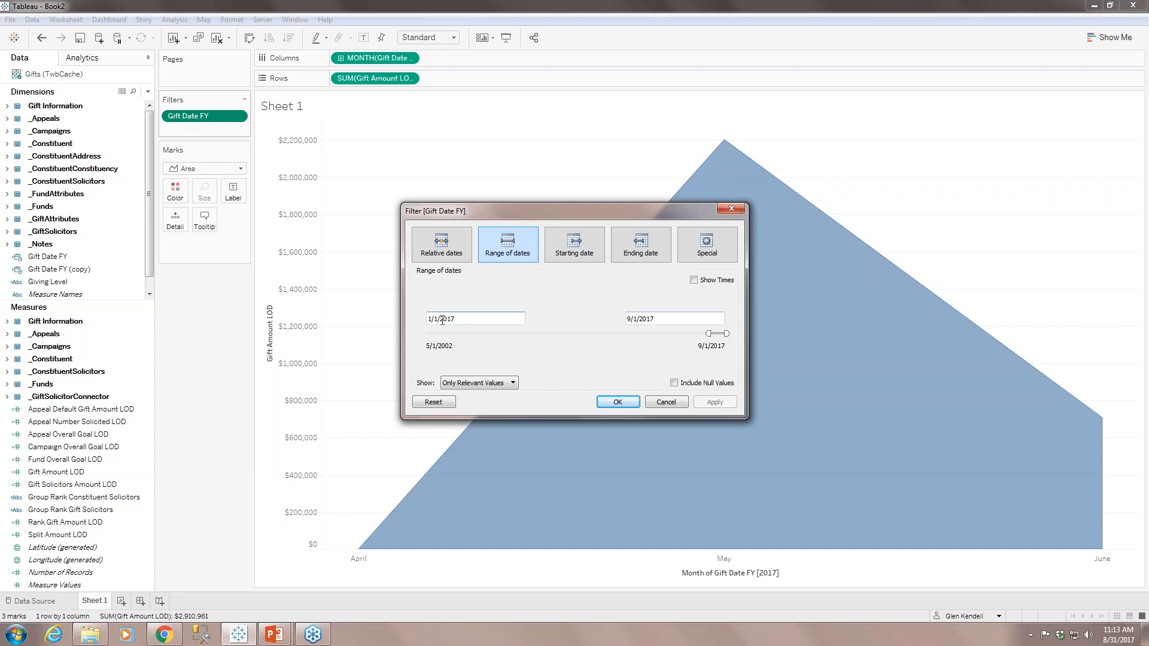
left_click(462, 320)
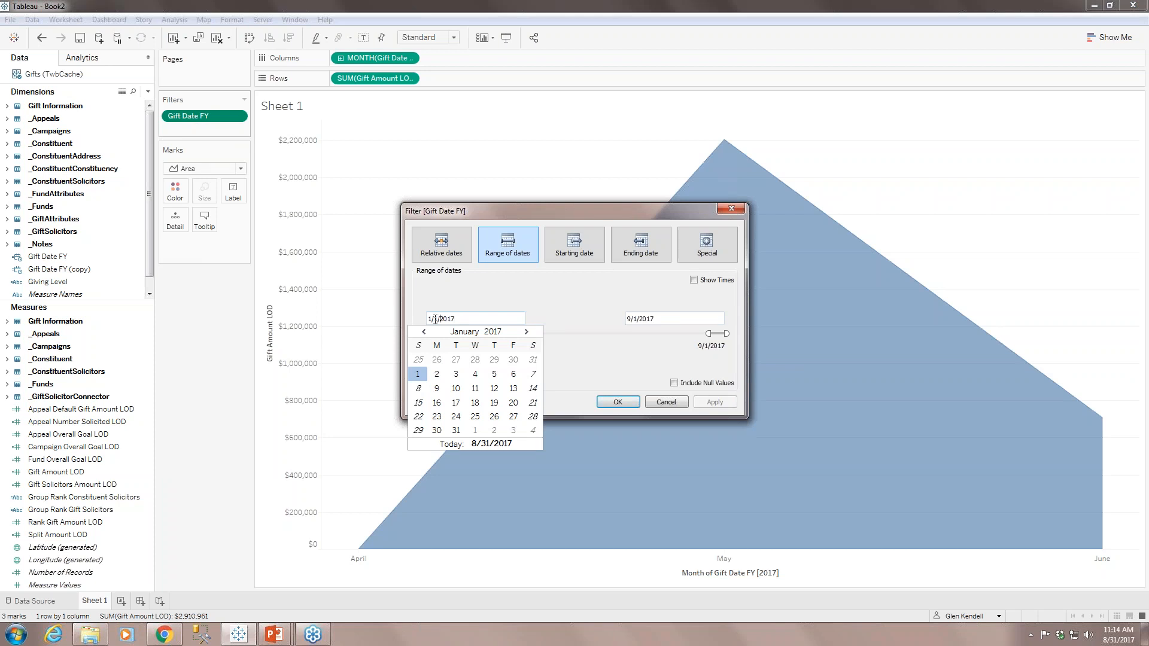
type("7")
key("Return")
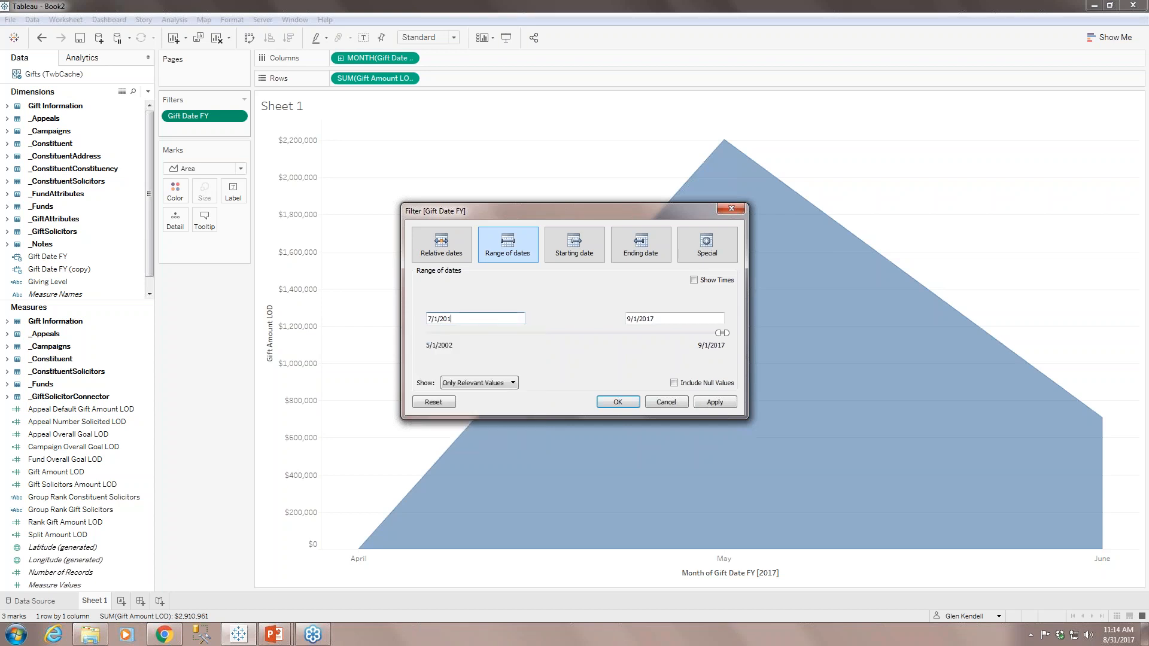
type("6")
Step: Set the end of the Gift Date FY filter range to 6/30/2017 and apply the filter
left_click_drag(671, 319, 566, 315)
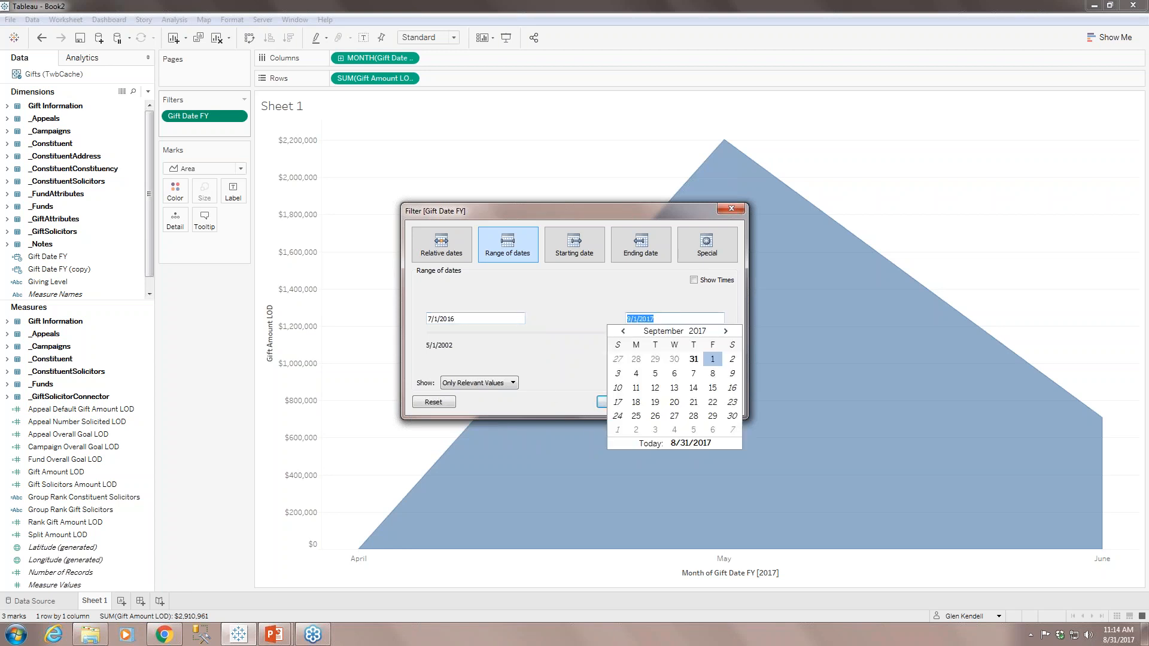
type("9/30/2017")
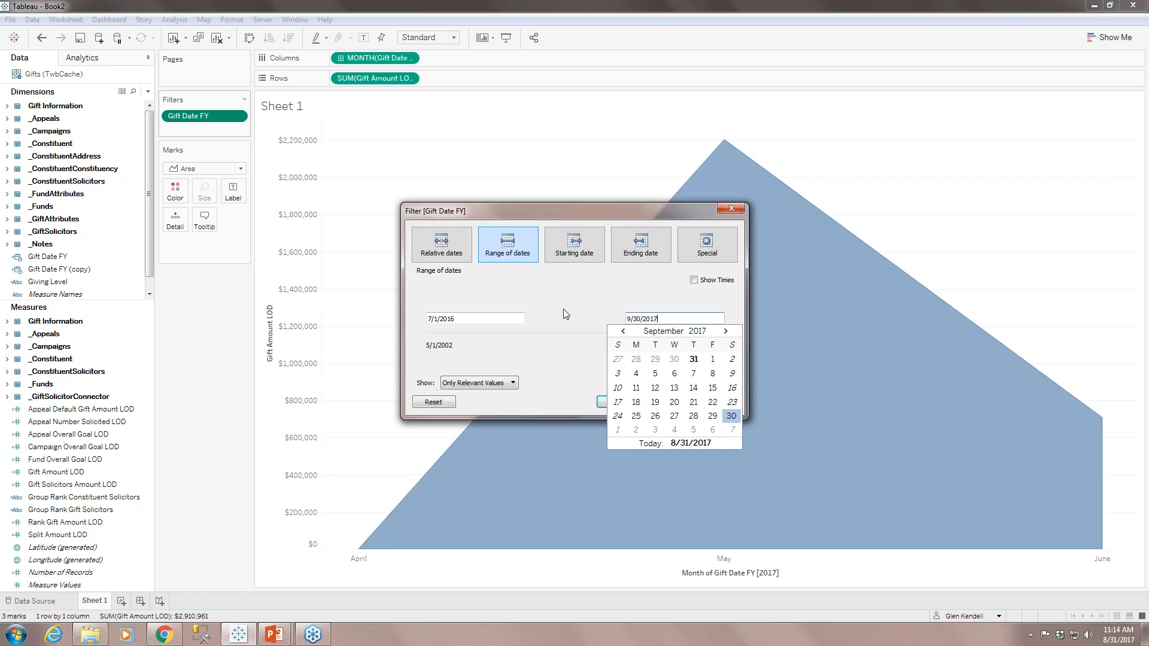
left_click(586, 318)
left_click(631, 323)
key("BackSpace")
type("6")
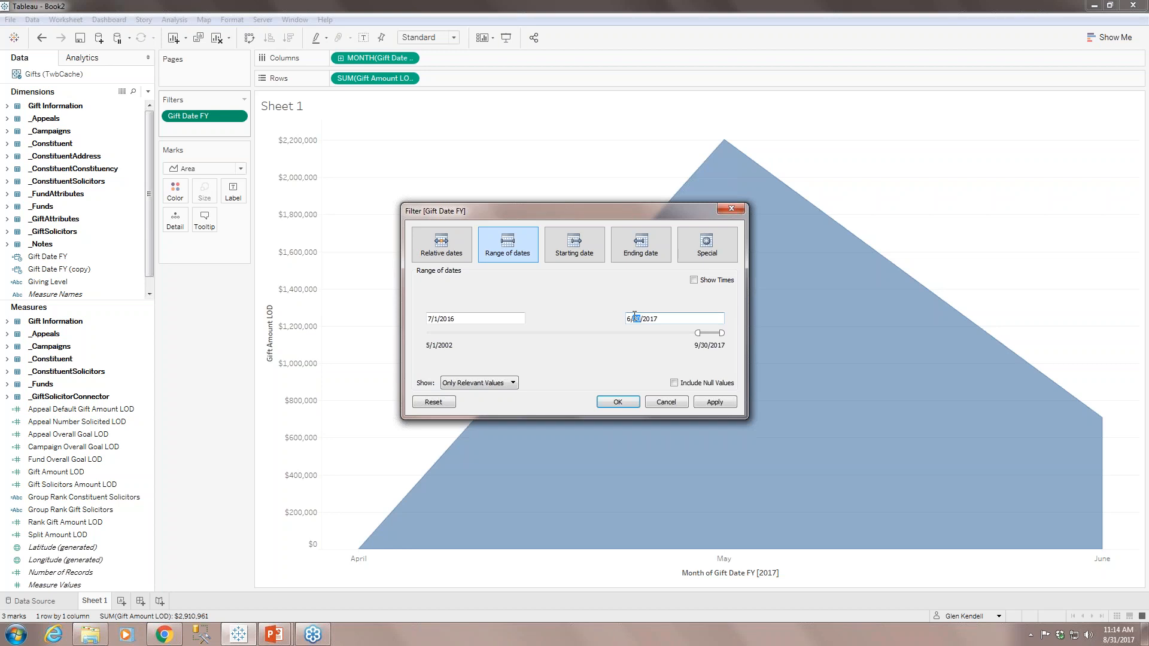
left_click(629, 403)
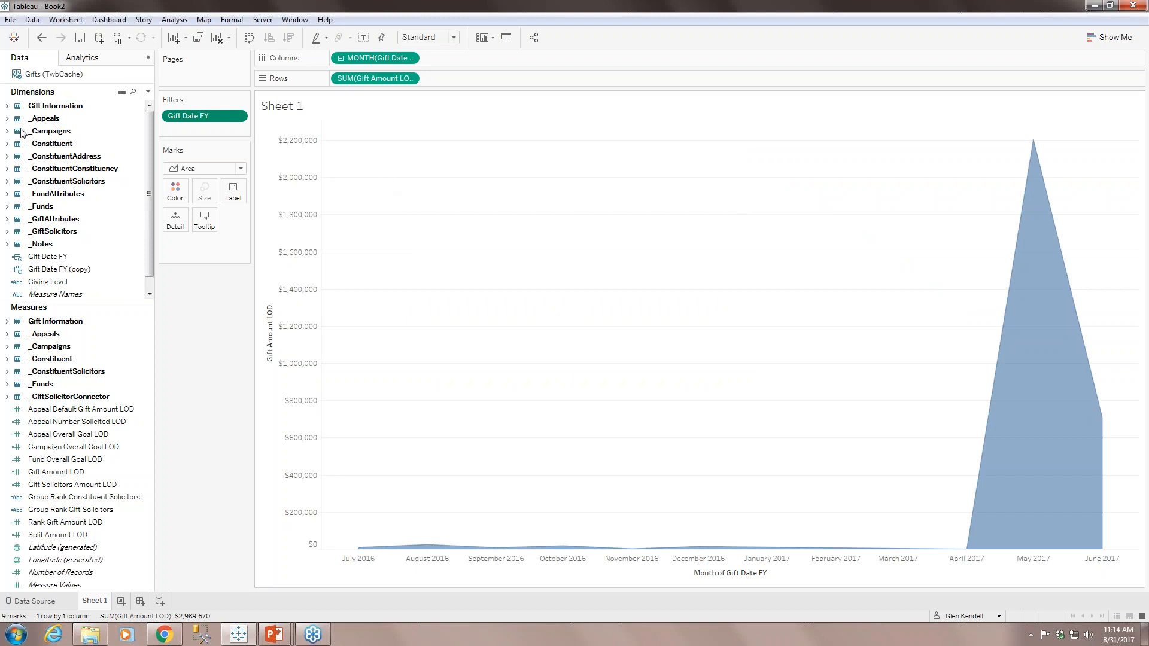
Step: Add the Gift Type dimension from the Gift Information table as a filter and select all of its values
left_click(7, 106)
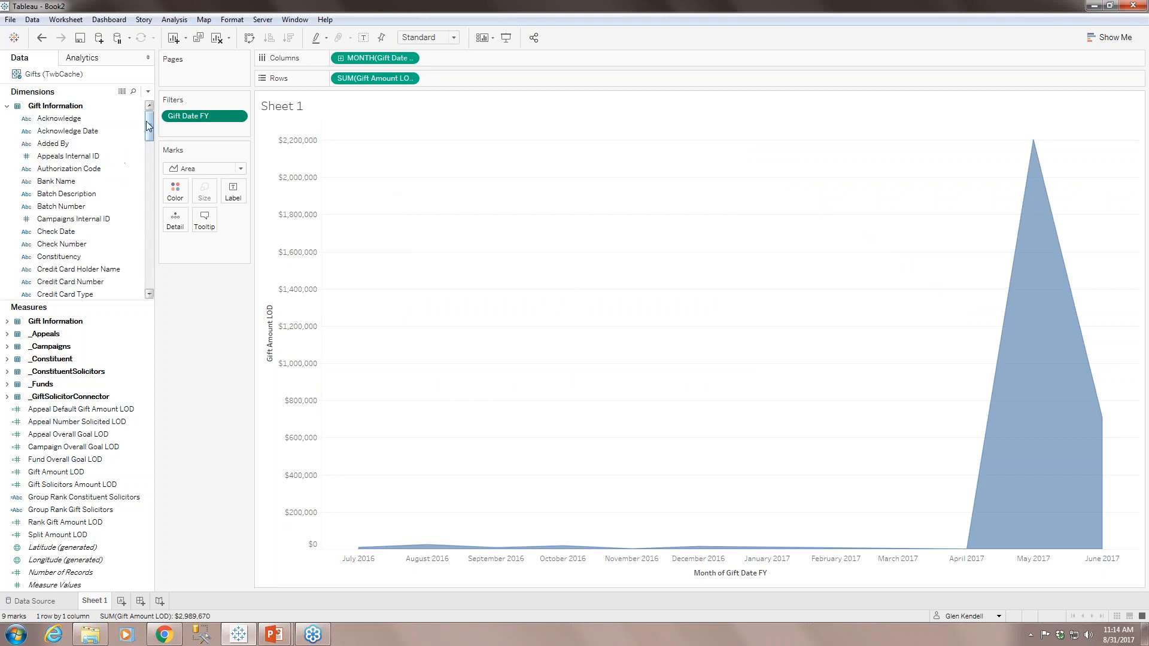
left_click_drag(148, 125, 145, 185)
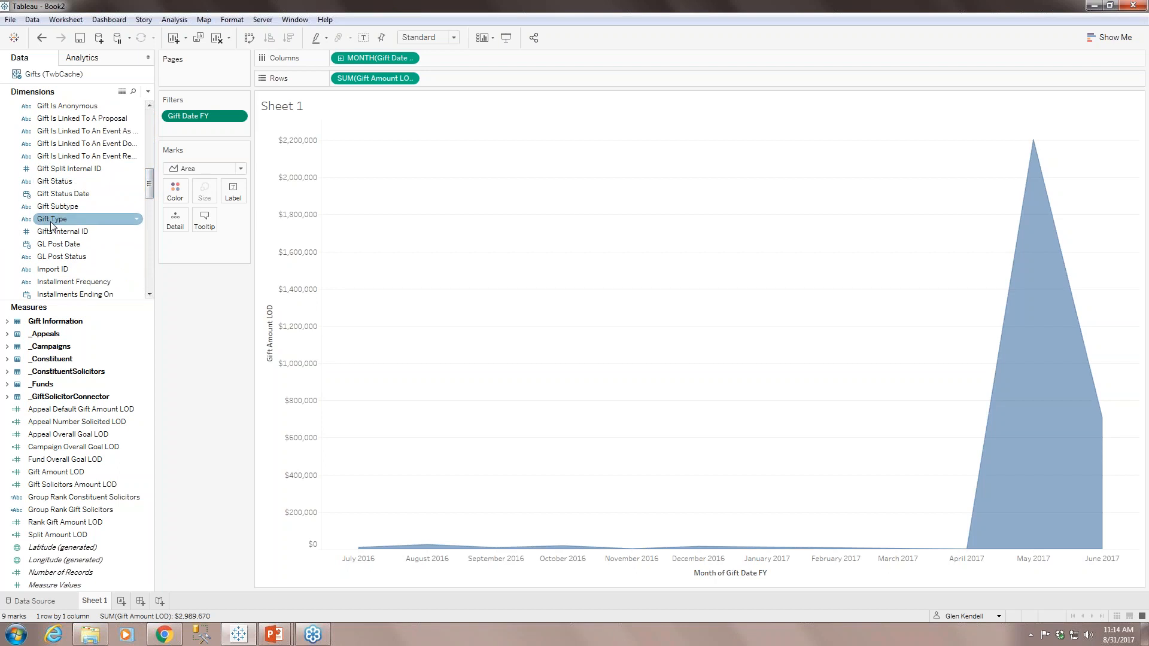
mouse_move(55, 218)
left_mouse_down()
mouse_move(248, 113)
mouse_move(174, 125)
left_mouse_up()
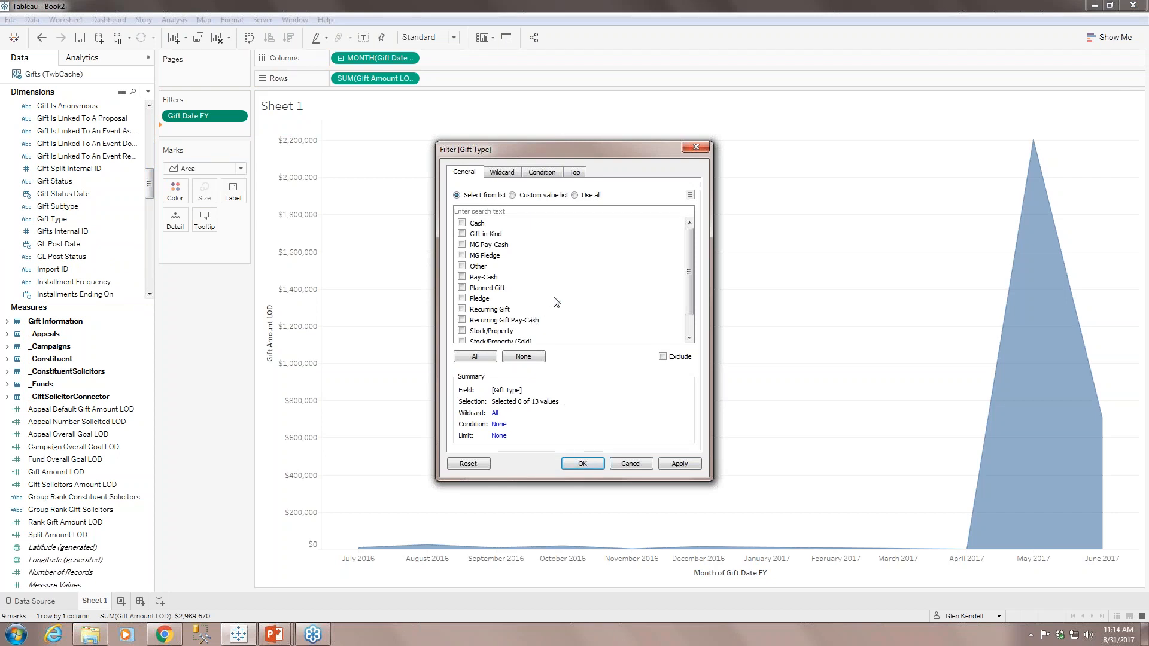
left_click_drag(688, 255, 688, 287)
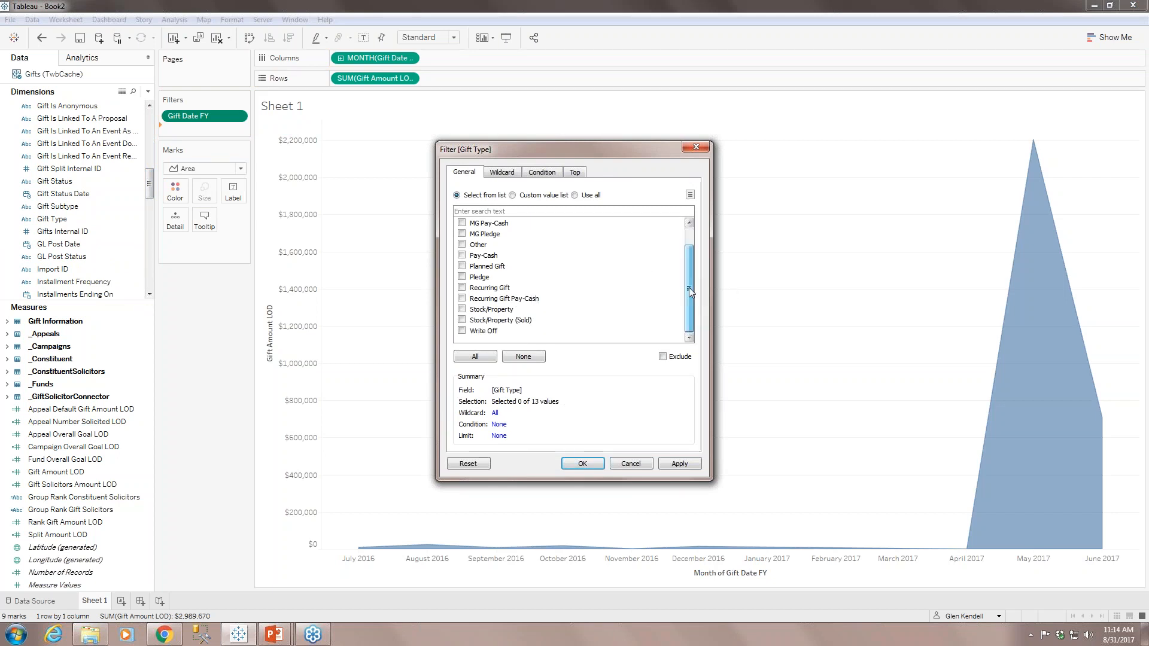
left_click(494, 356)
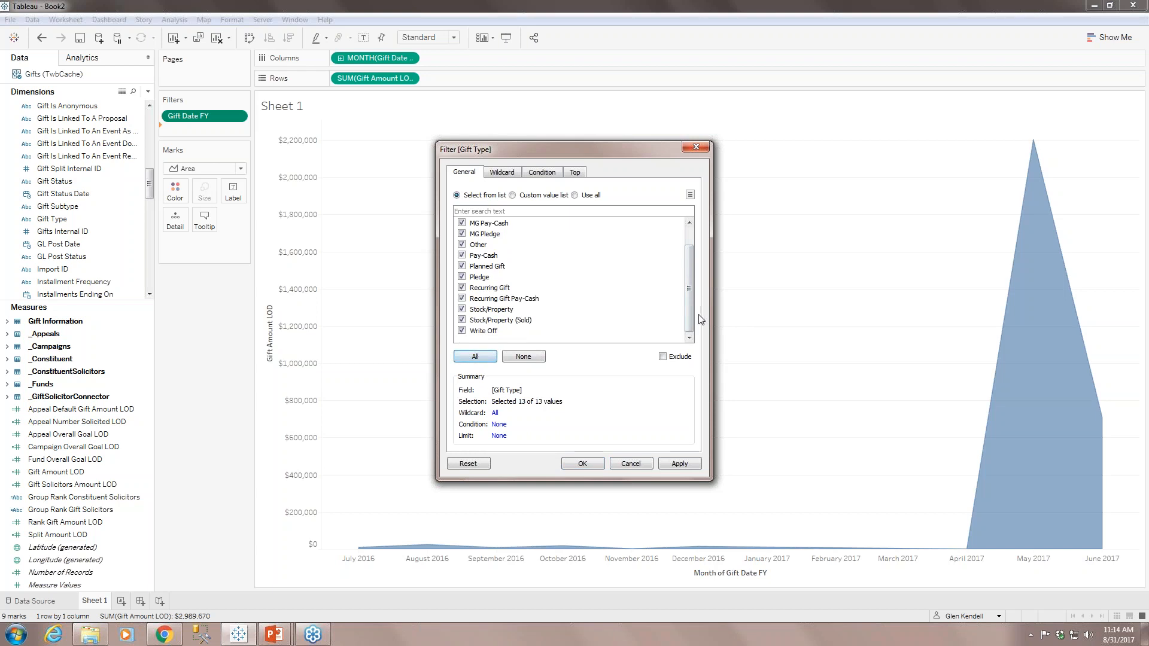
left_click_drag(689, 314, 685, 275)
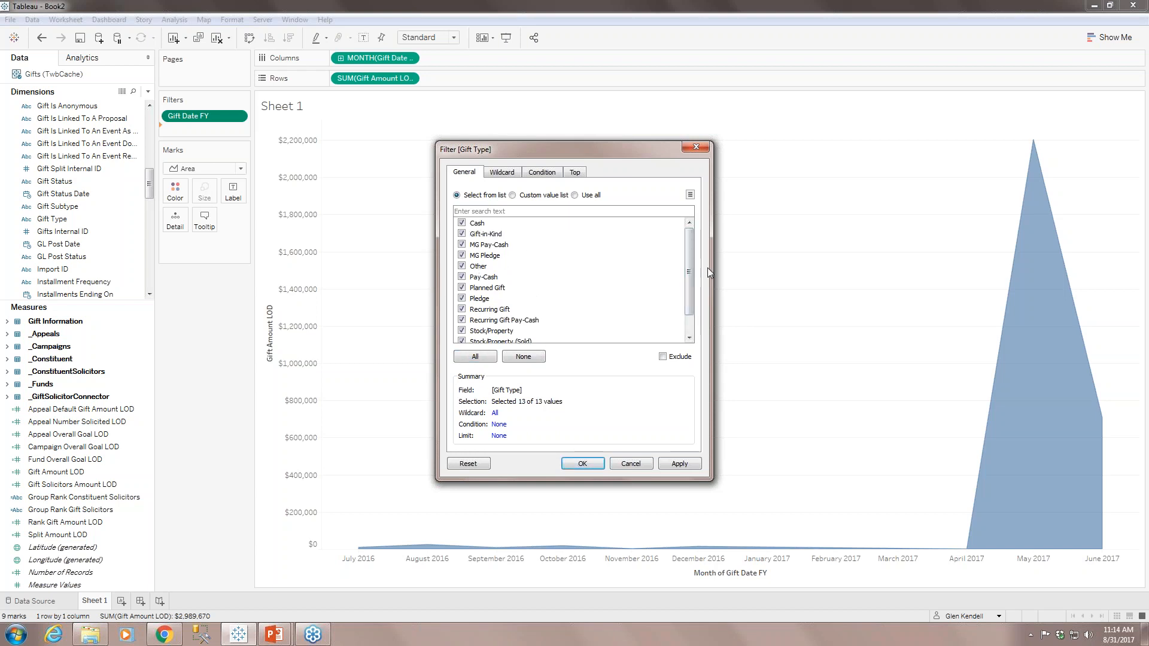
mouse_move(691, 252)
left_mouse_down()
mouse_move(688, 271)
mouse_move(691, 245)
left_mouse_up()
Step: Deselect MG Pledge, Pledge, Recurring Gift and Write Off in the Gift Type filter and apply it
left_click(462, 256)
scroll(689, 308, "down", 1)
left_click(461, 331)
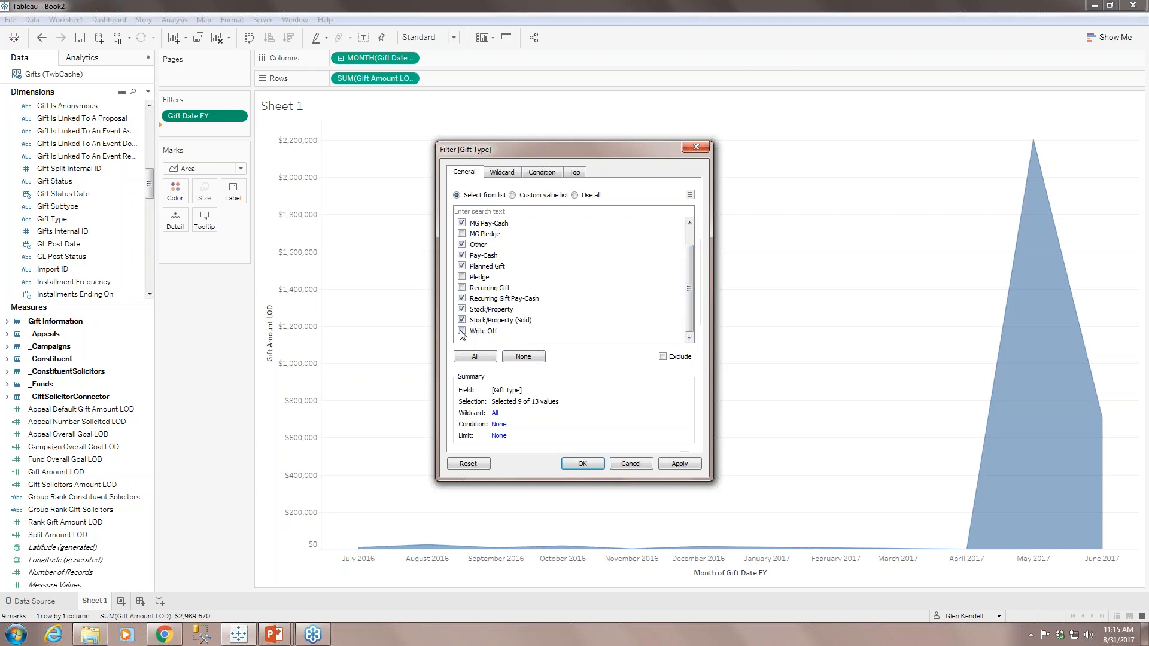
left_click_drag(691, 312, 598, 318)
left_click(574, 466)
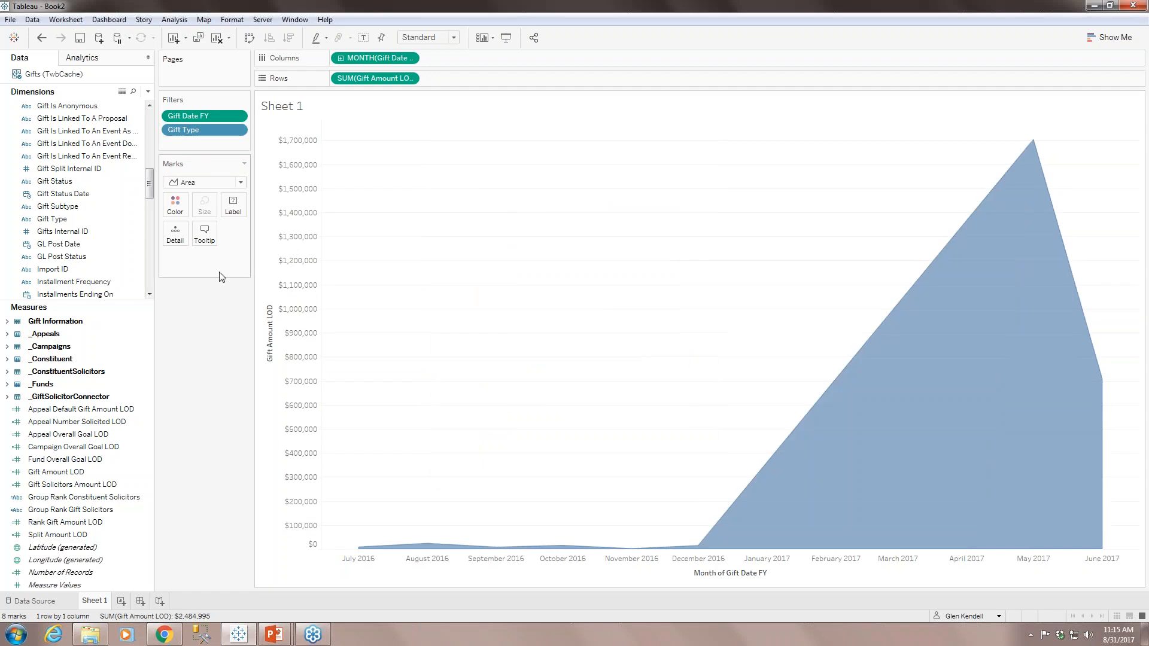
Step: Edit the Gift Type filter to deselect Stock/Property and apply the change
left_click(238, 132)
left_click(286, 150)
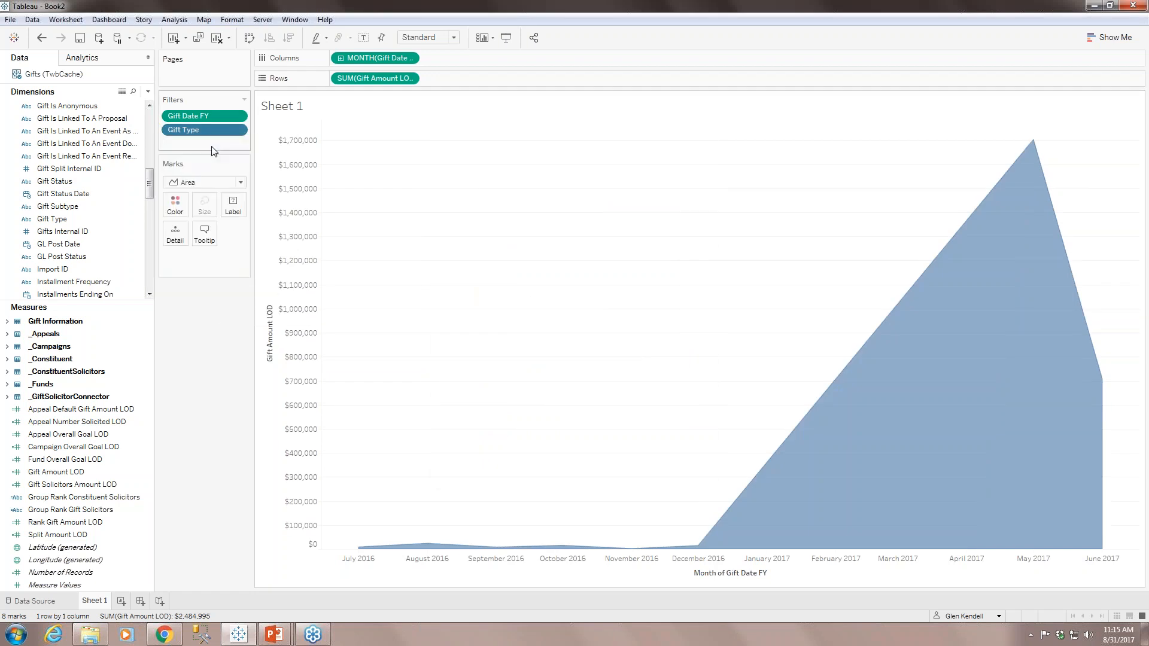
left_click(687, 325)
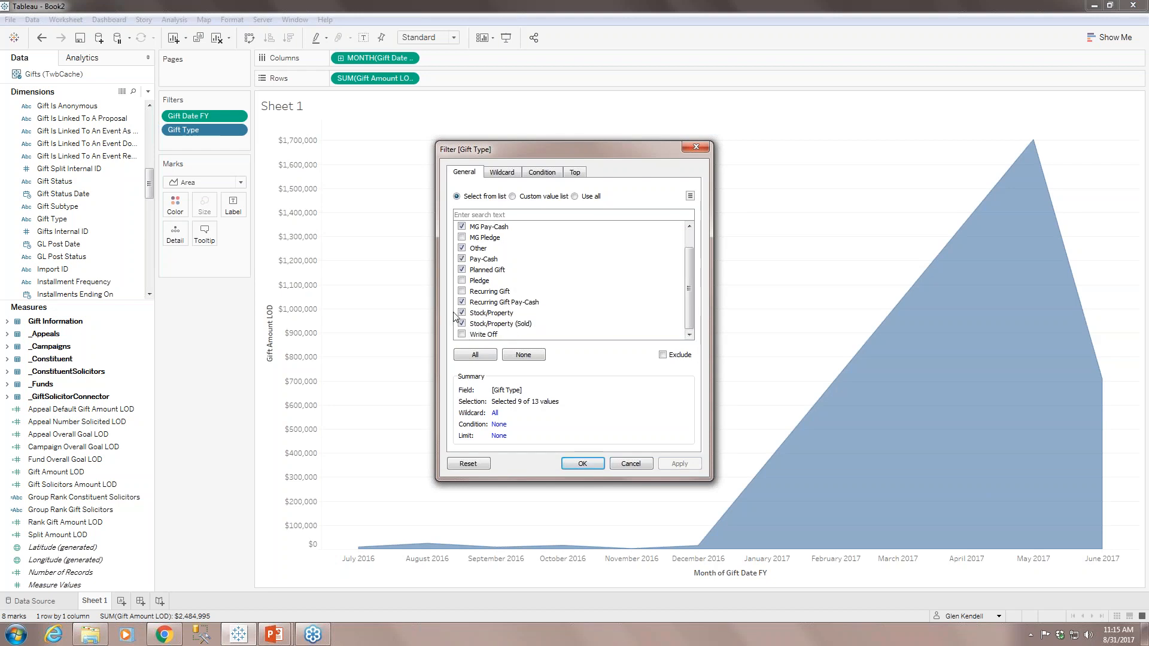
left_click(461, 313)
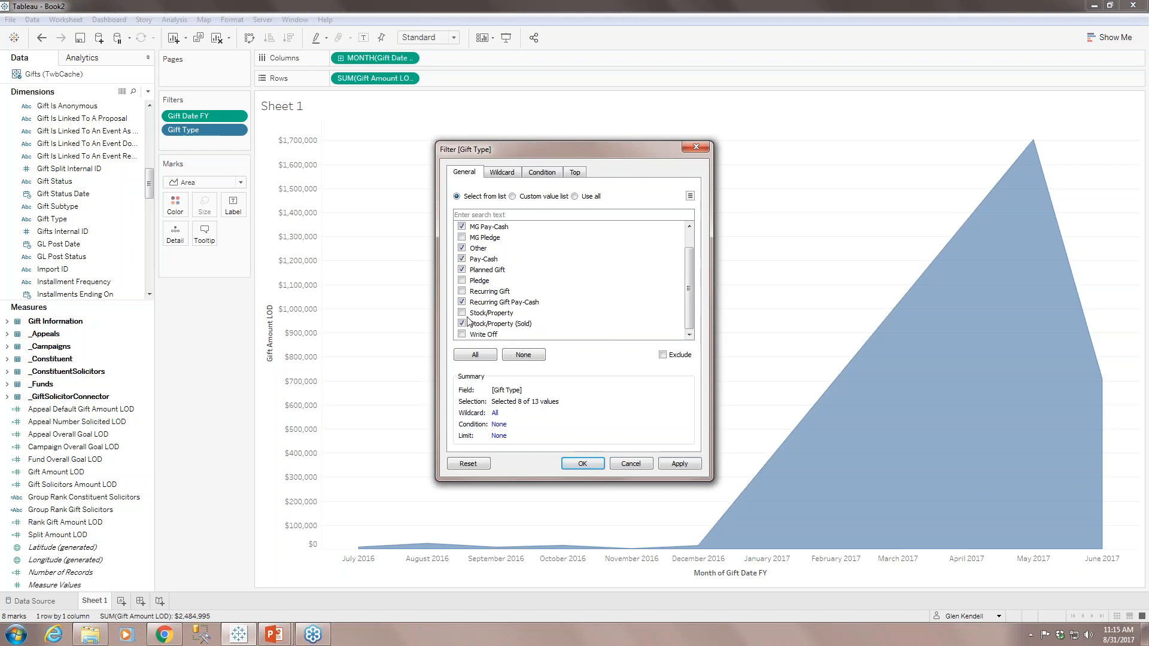
left_click(592, 466)
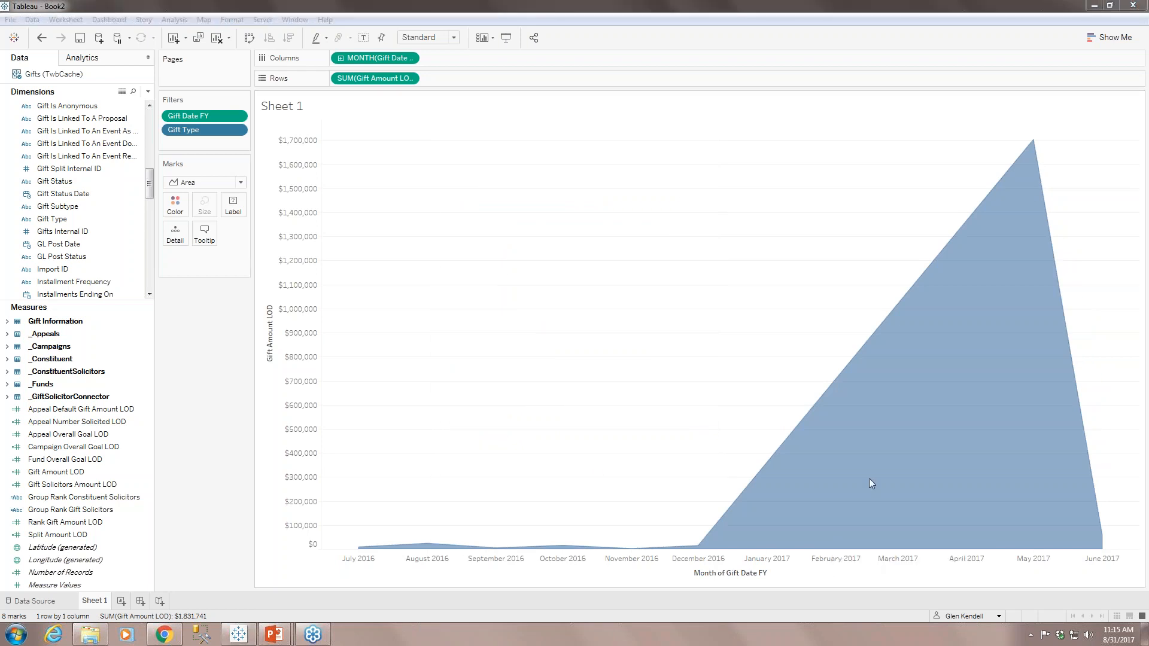
left_click(577, 394)
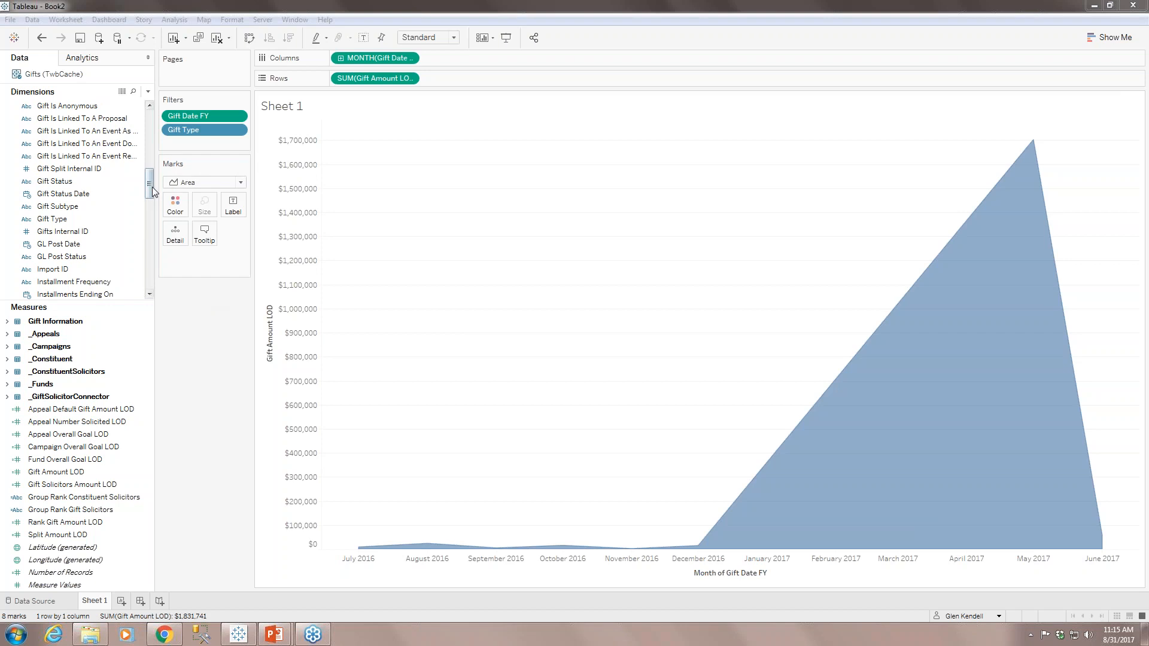
Step: Collapse the Gift Information dimensions and create a Float parameter named Major Gift Threshold that allows all values
left_click_drag(150, 184, 151, 123)
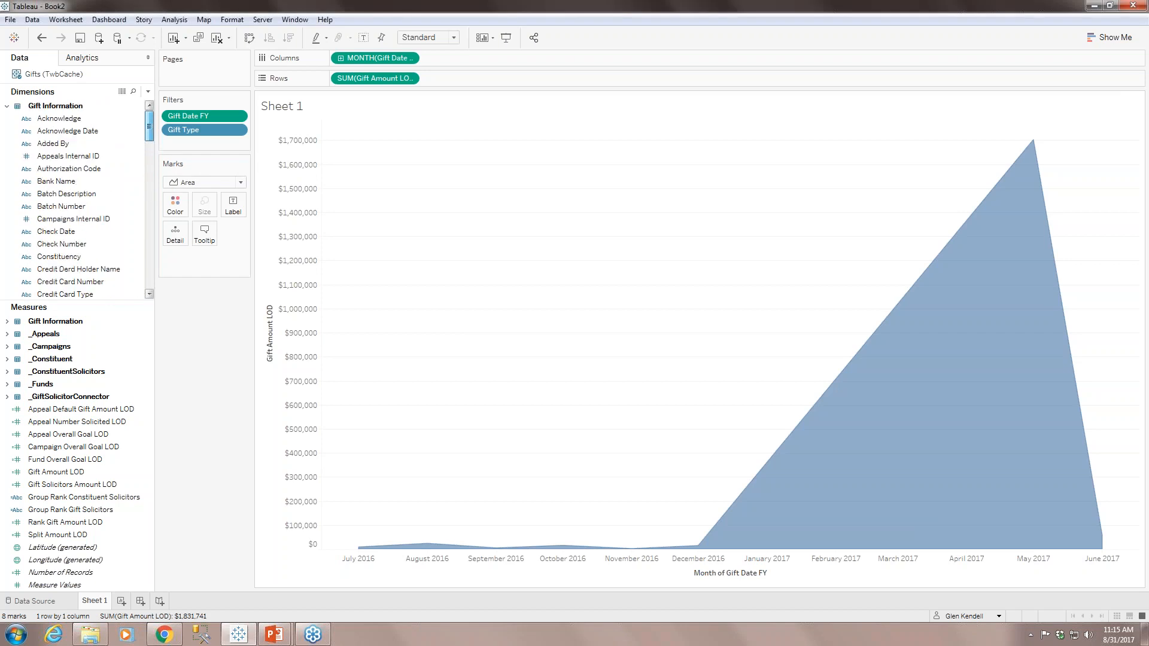
left_click(6, 106)
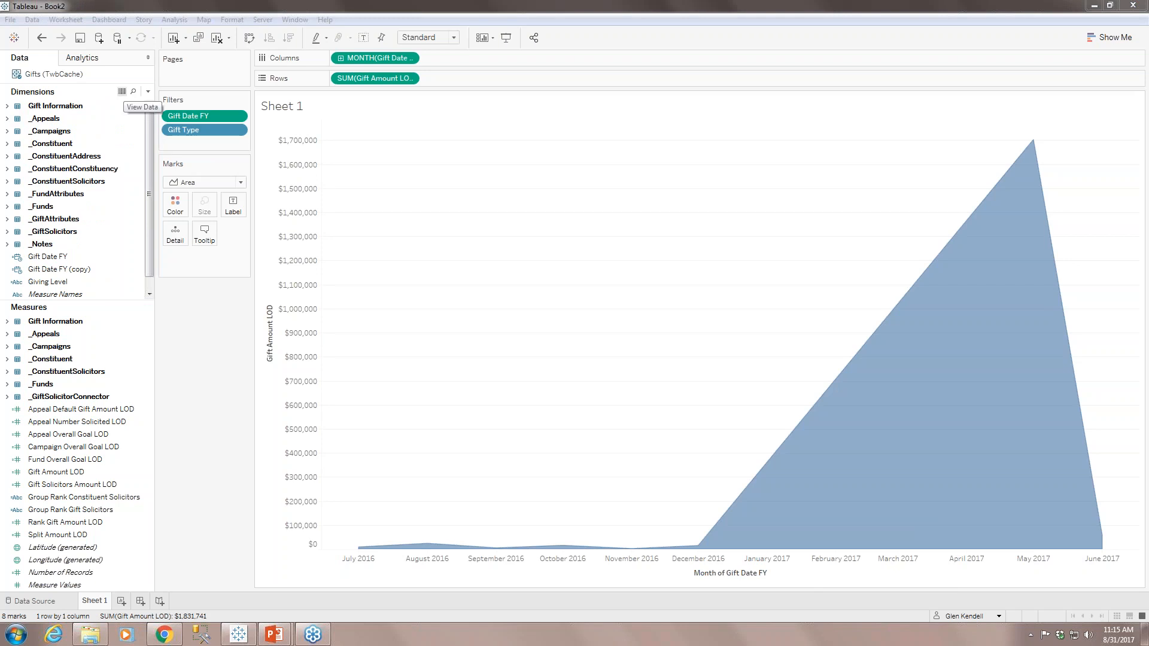
left_click(148, 94)
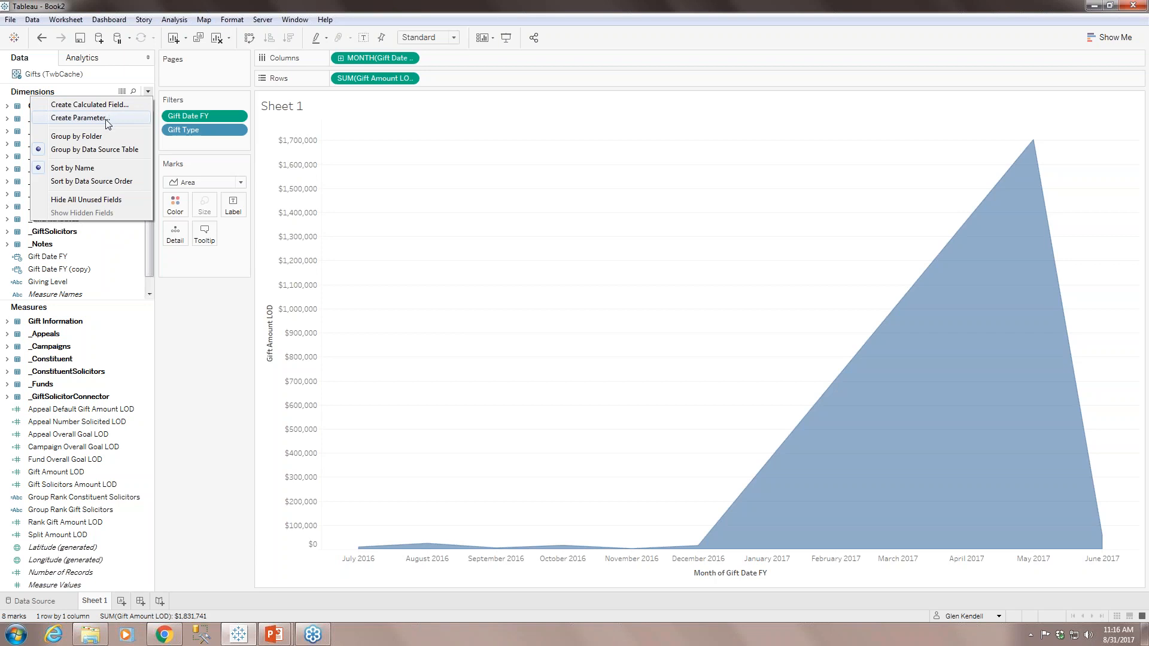
left_click(78, 118)
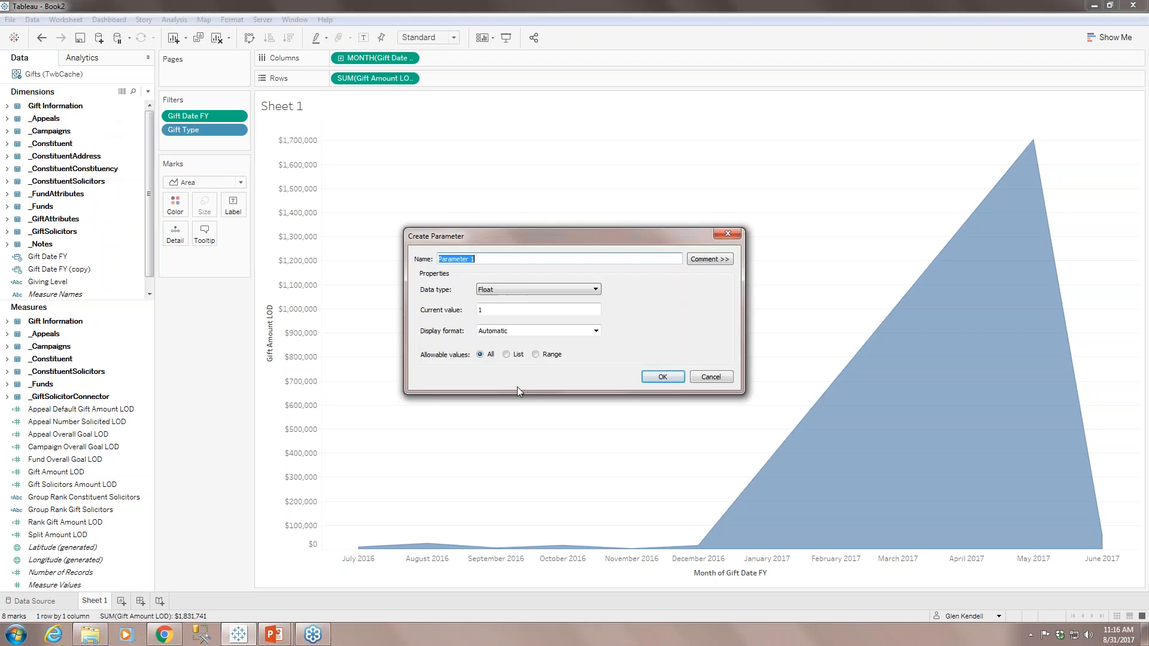
type("Major Gift Threshold")
left_click(817, 547)
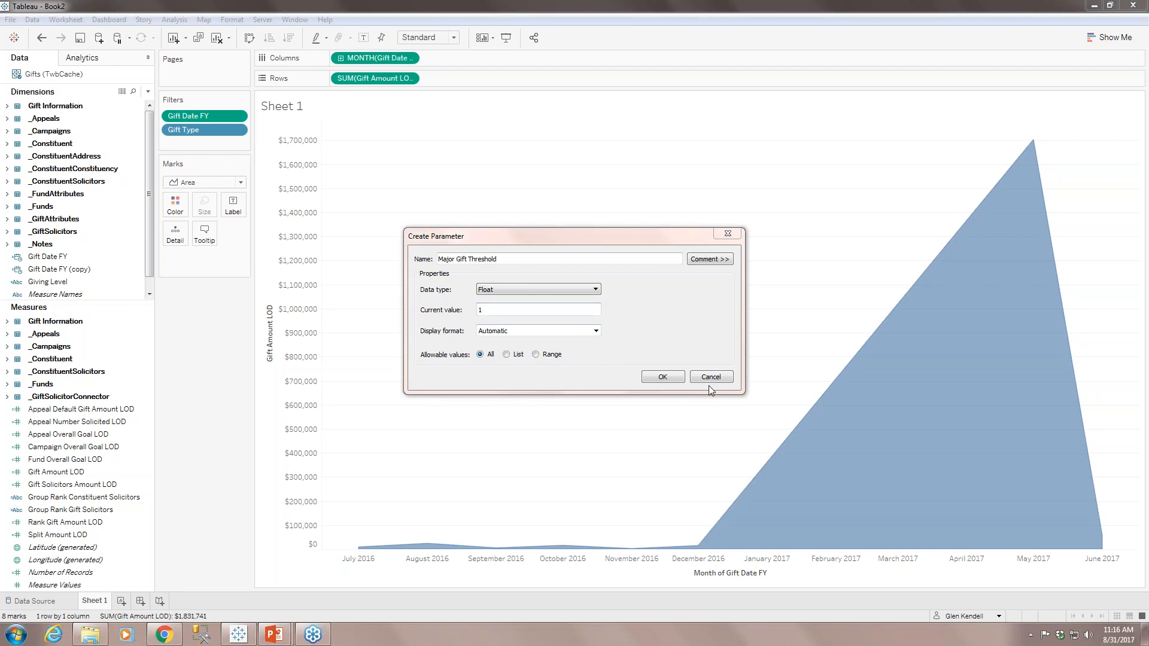
left_click(662, 378)
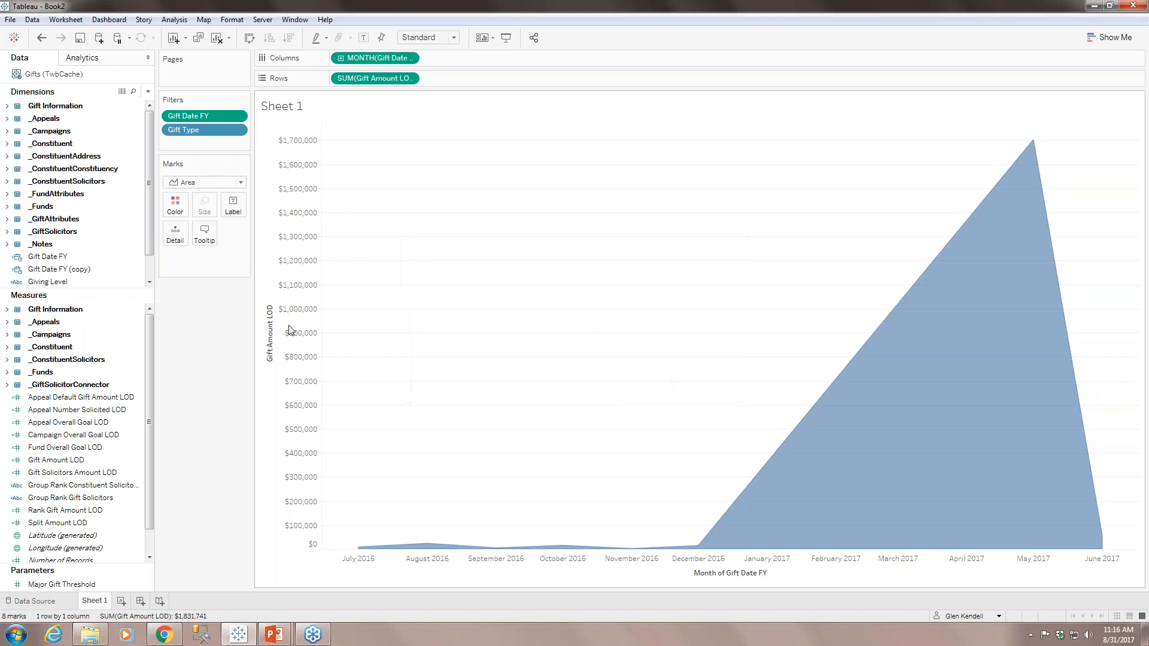
Step: Set the default number format of the Major Gift Threshold parameter to Currency (Custom) with 0 decimal places
right_click(99, 582)
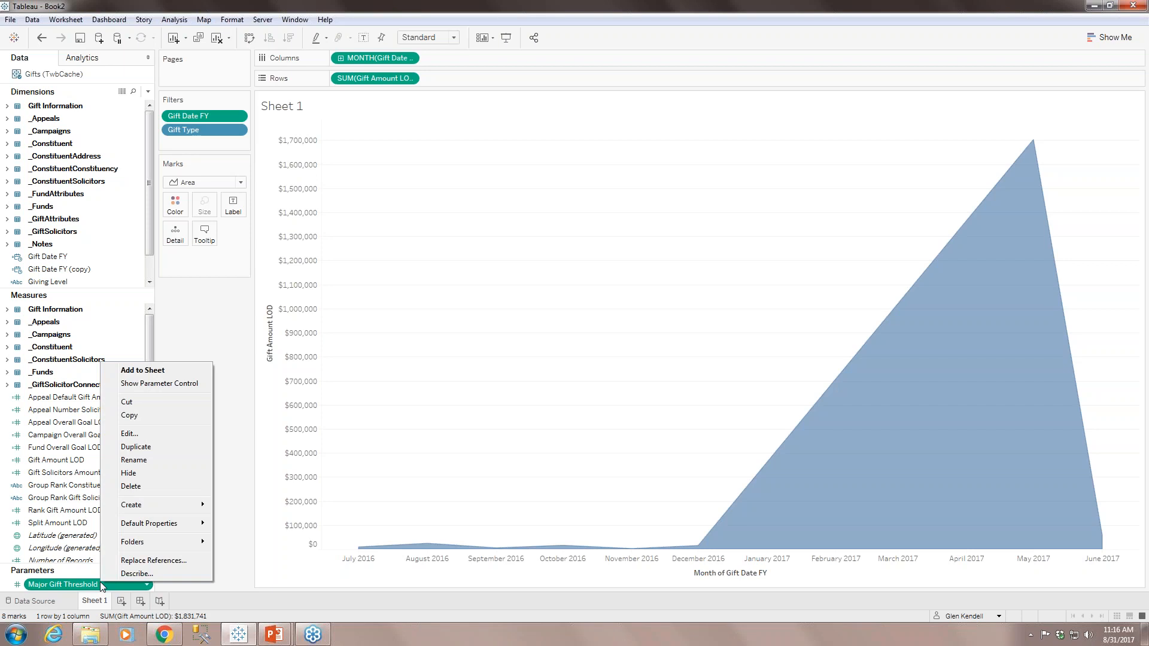
mouse_move(182, 527)
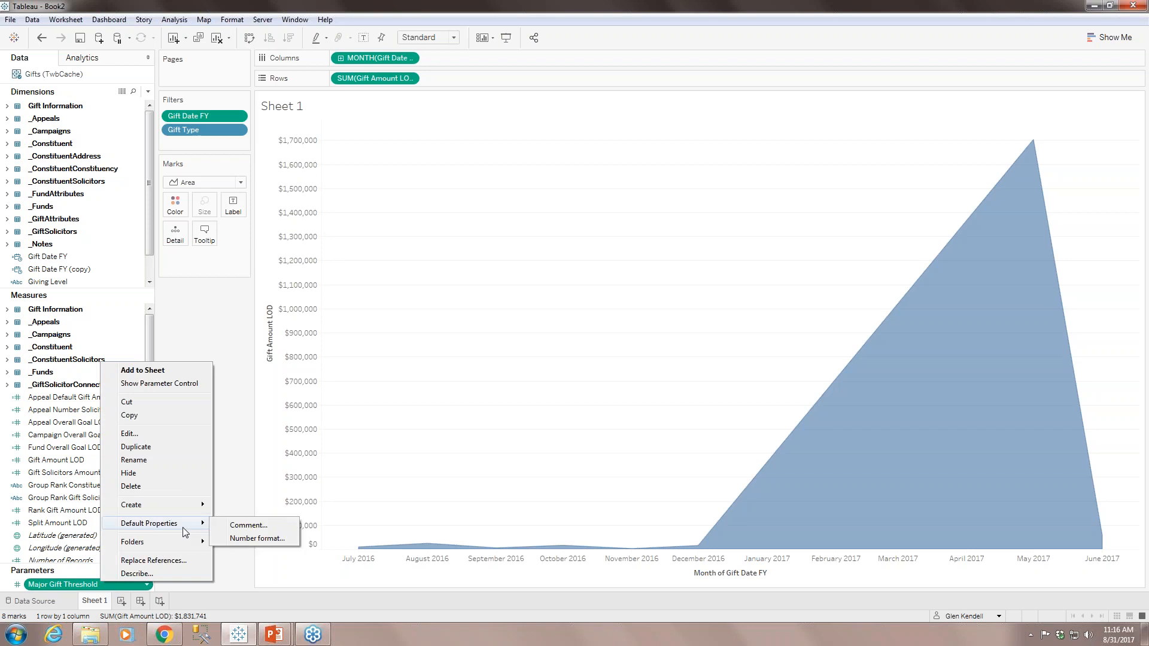
left_click(256, 538)
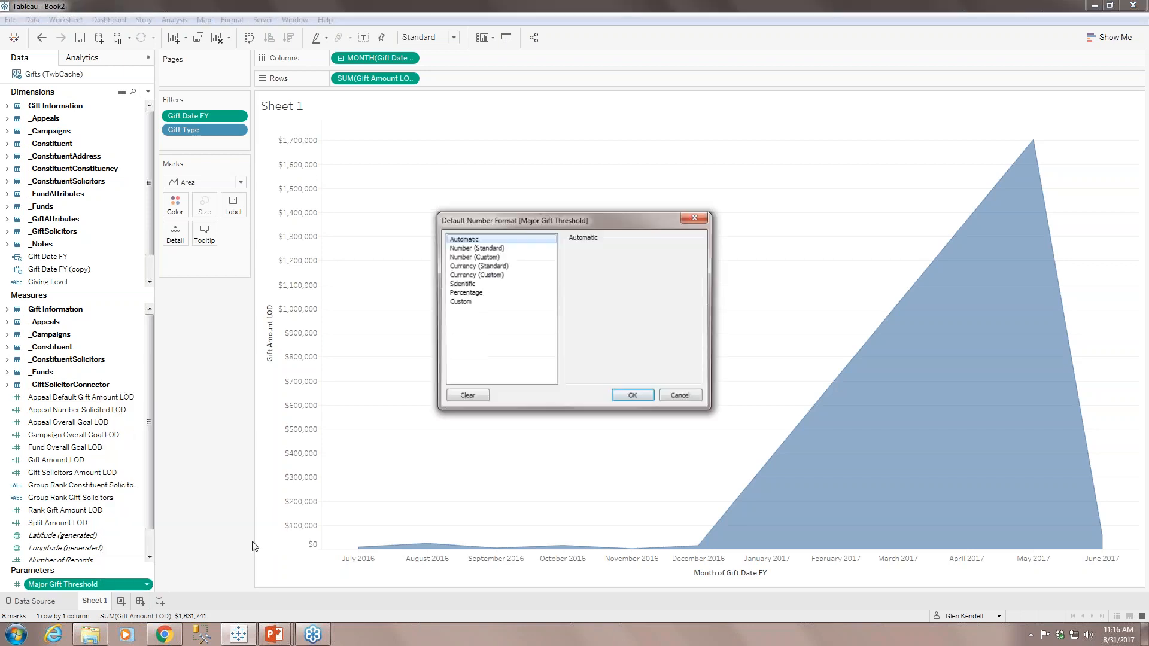
left_click(490, 276)
left_click(602, 264)
left_click(603, 264)
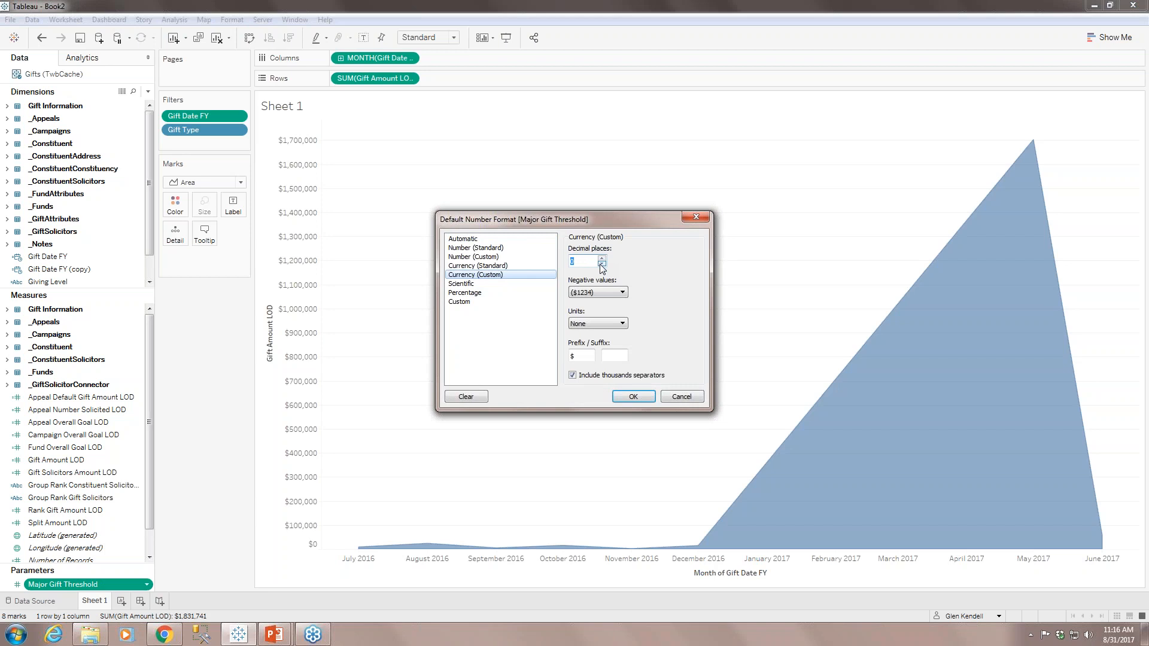
left_click(633, 397)
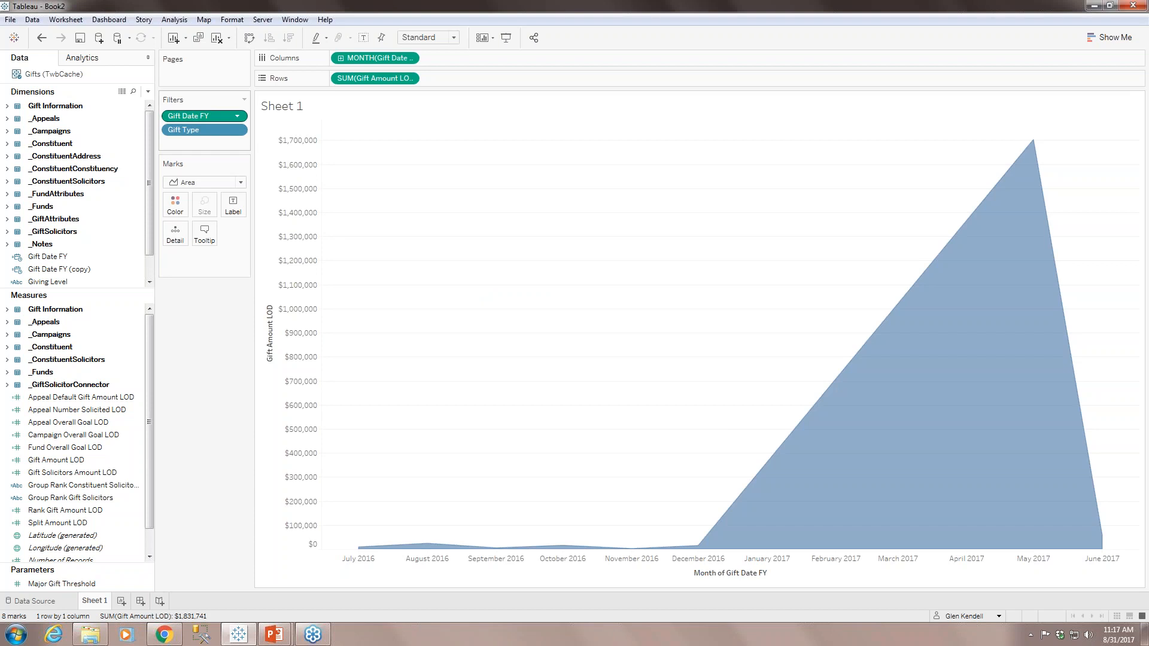
Step: Apply the Gift Date FY and Gift Type filters to all worksheets using this data source
left_click(238, 116)
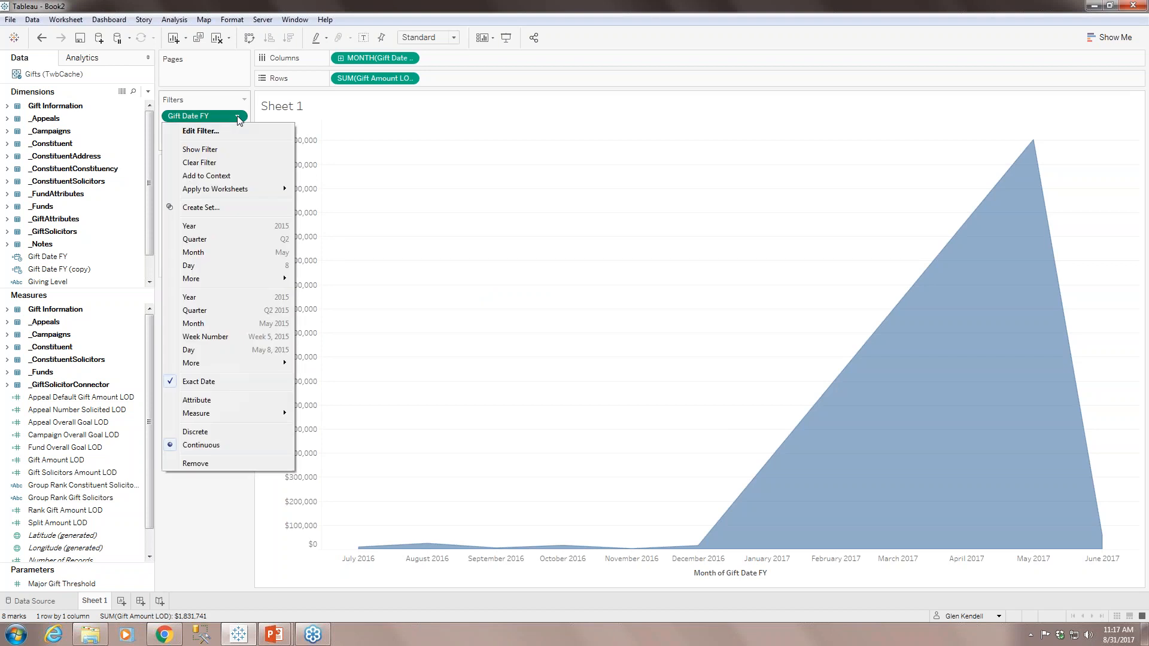
left_click(239, 117)
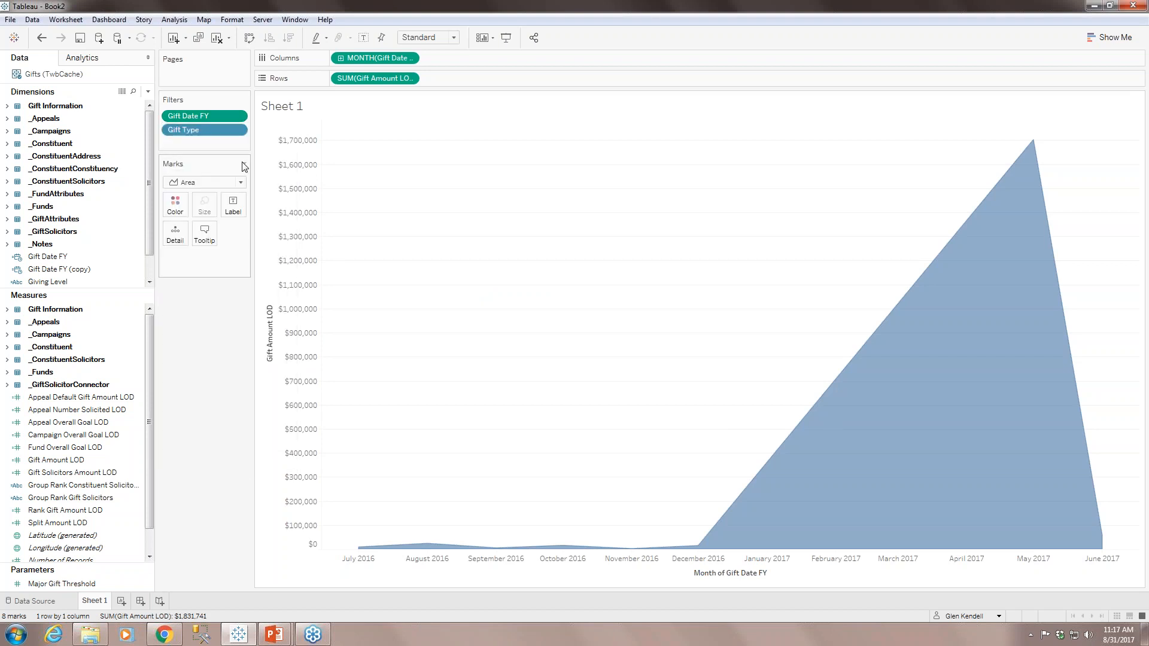
left_click(238, 117)
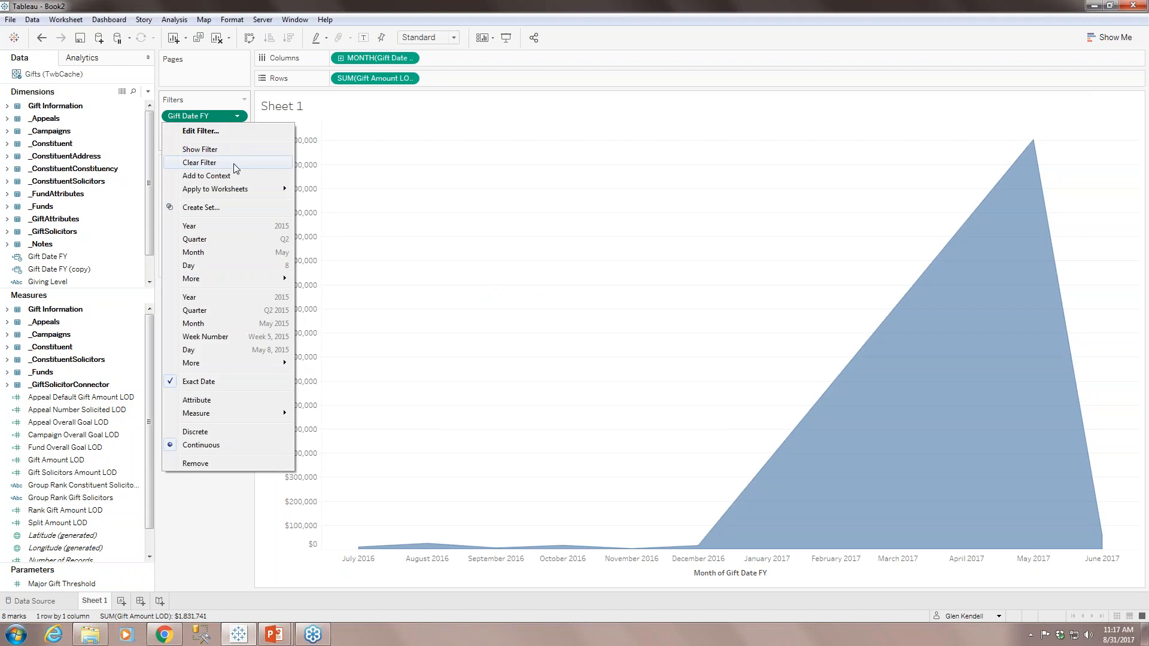
mouse_move(244, 192)
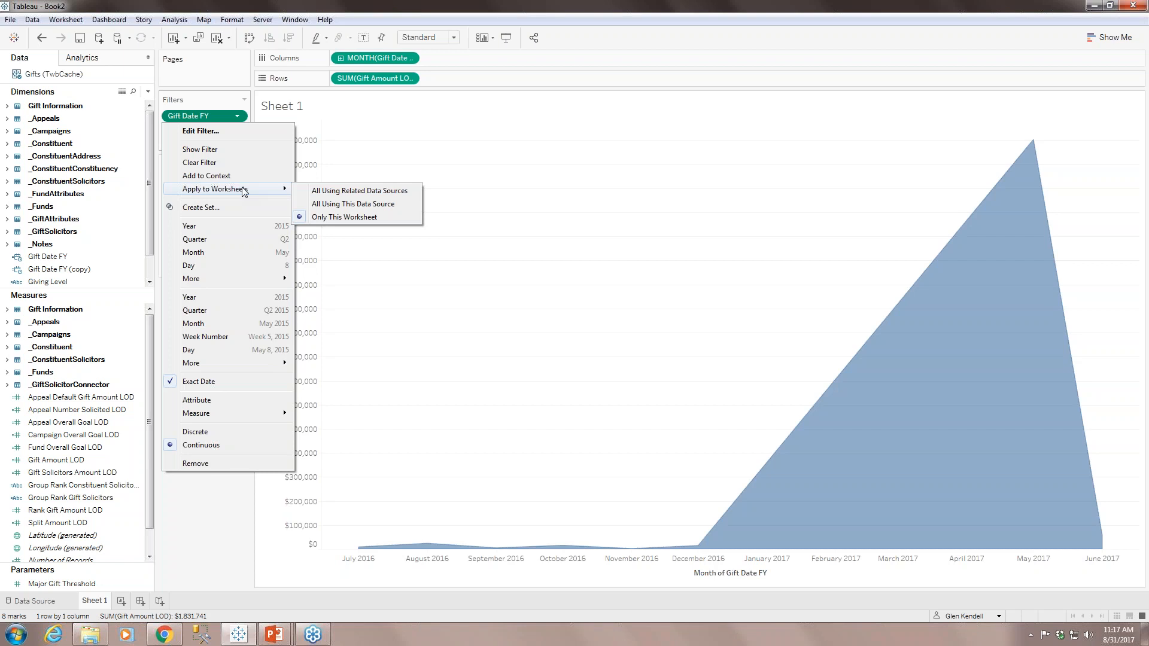
left_click(330, 206)
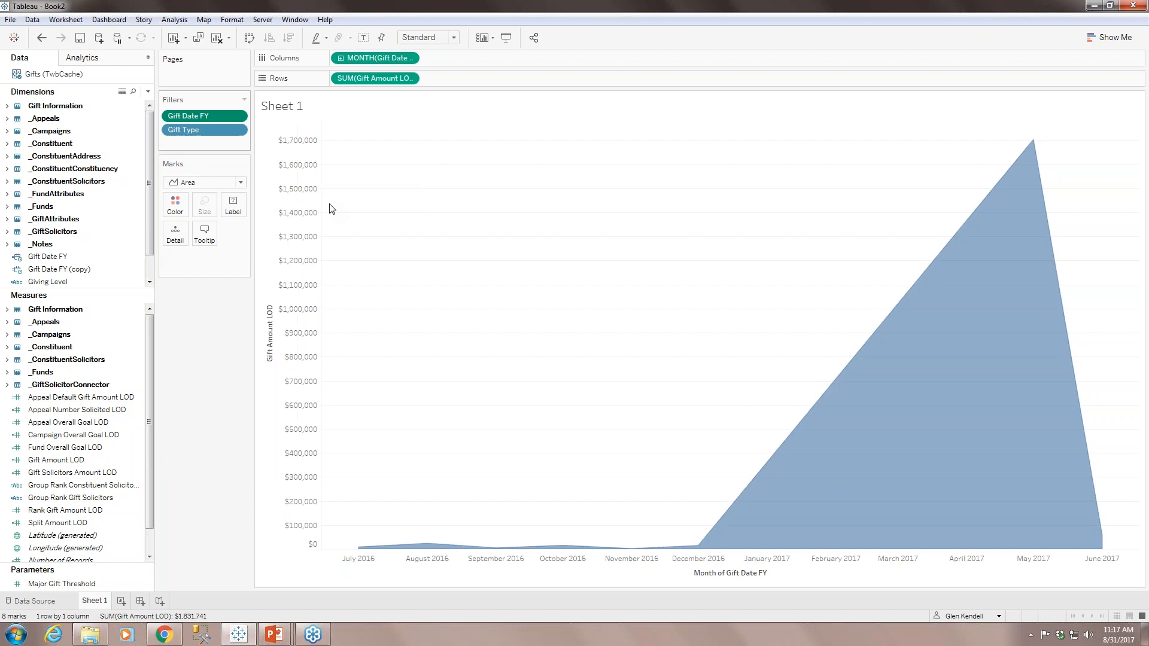
left_click(238, 131)
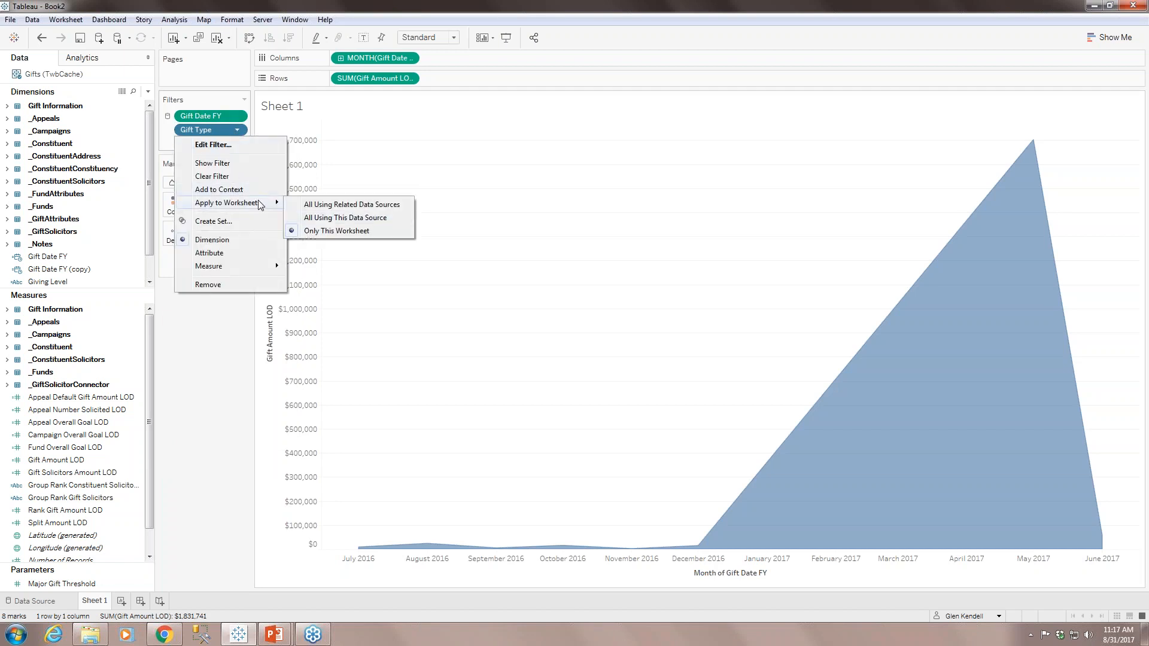
left_click(336, 219)
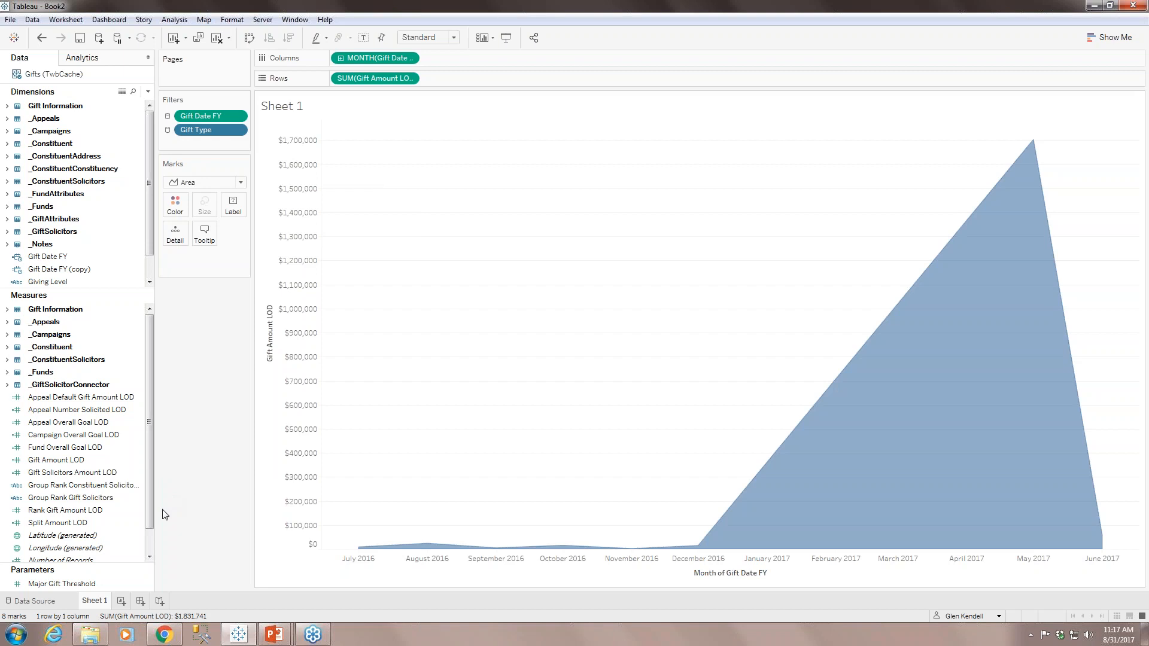
Step: Show the interactive filter controls for Gift Date FY and Gift Type beside the chart
left_click(238, 116)
left_click(229, 150)
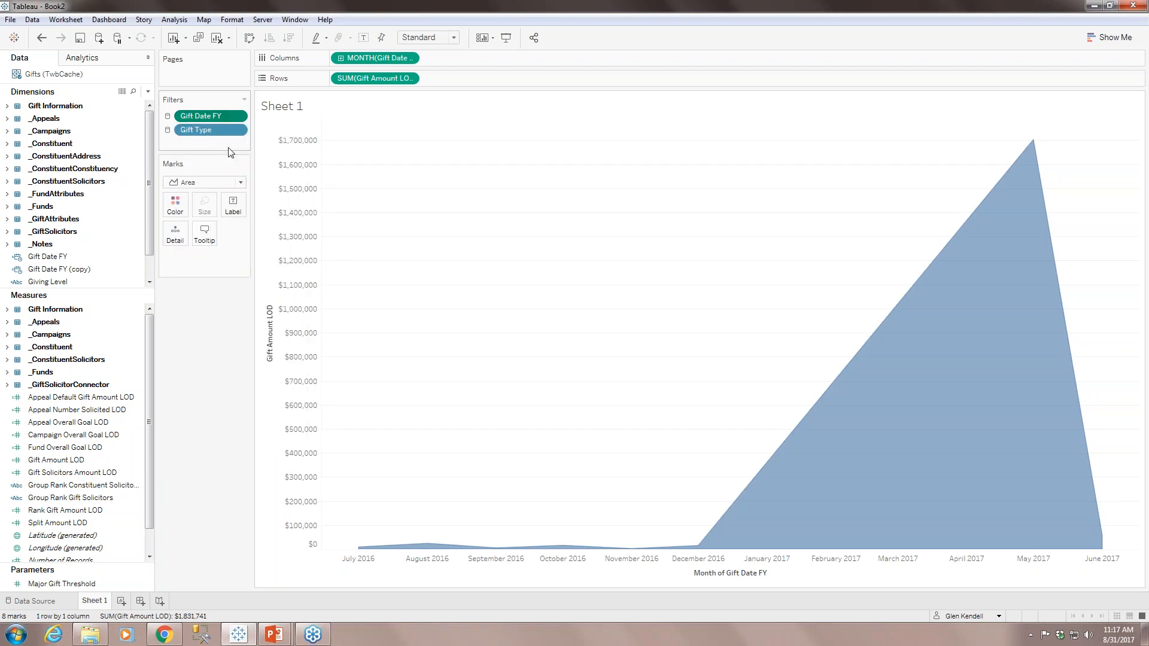
left_click(238, 130)
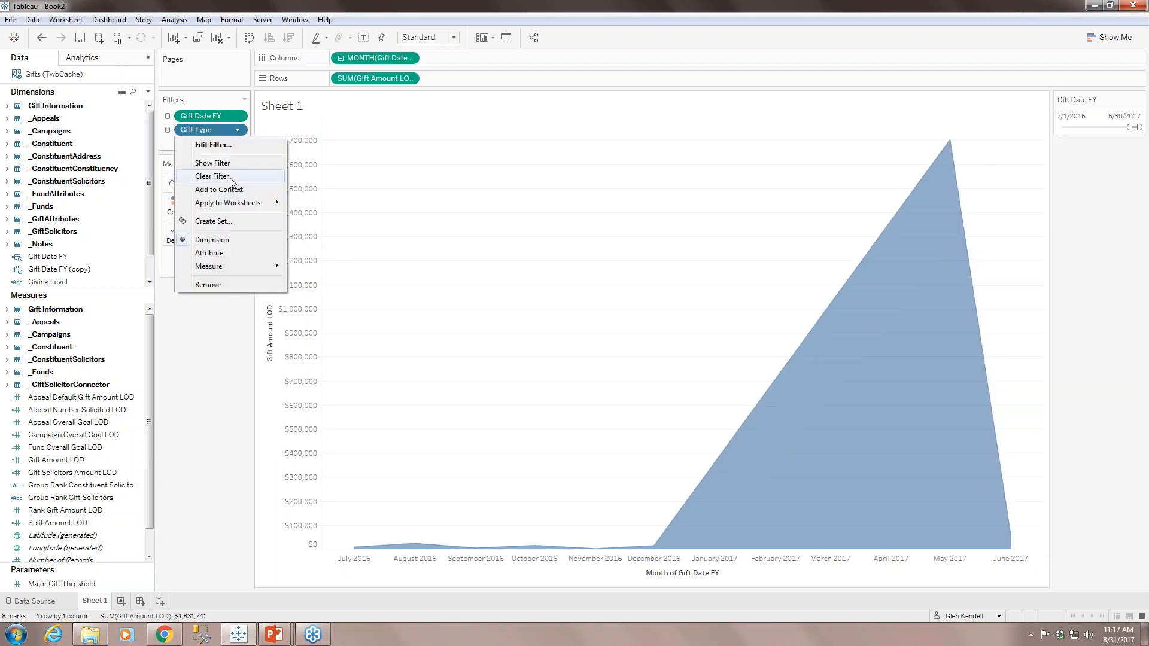
left_click(227, 163)
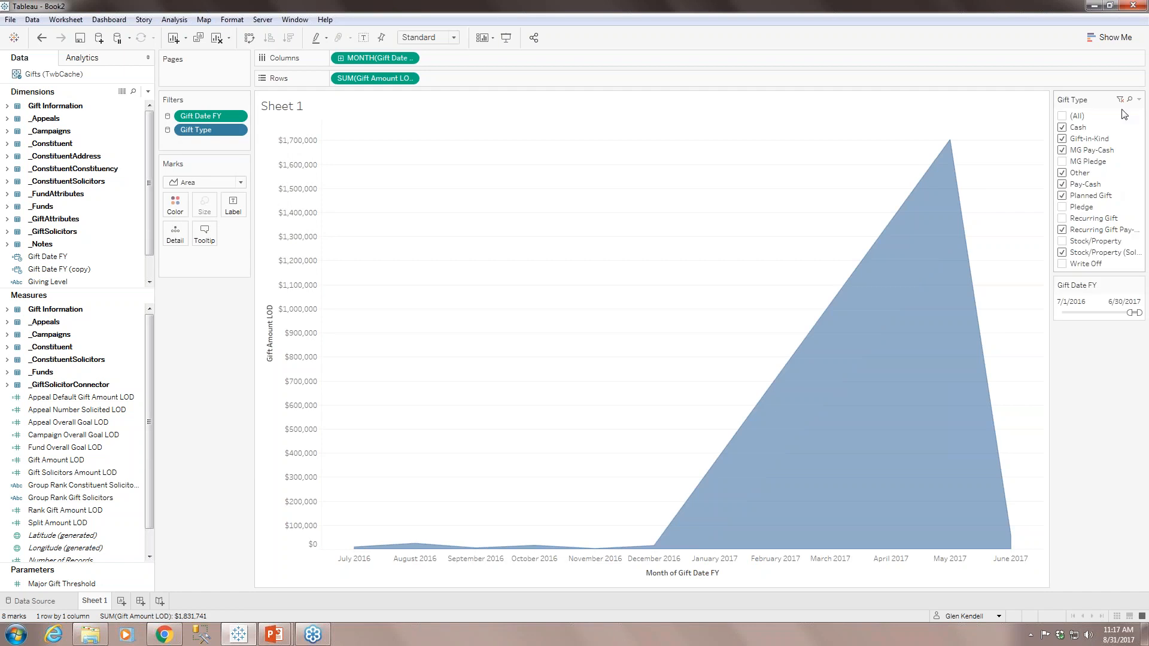
left_click(1136, 15)
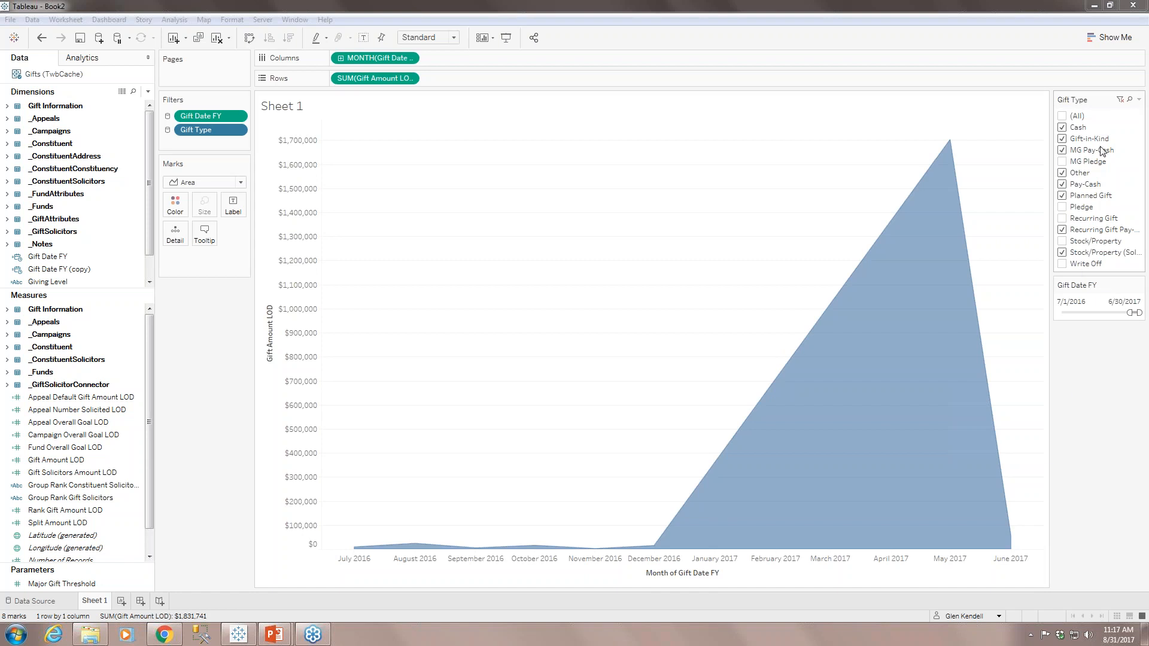
Step: Change the Gift Type filter control to Multiple Values (dropdown) and check its list of choices
left_click(1141, 101)
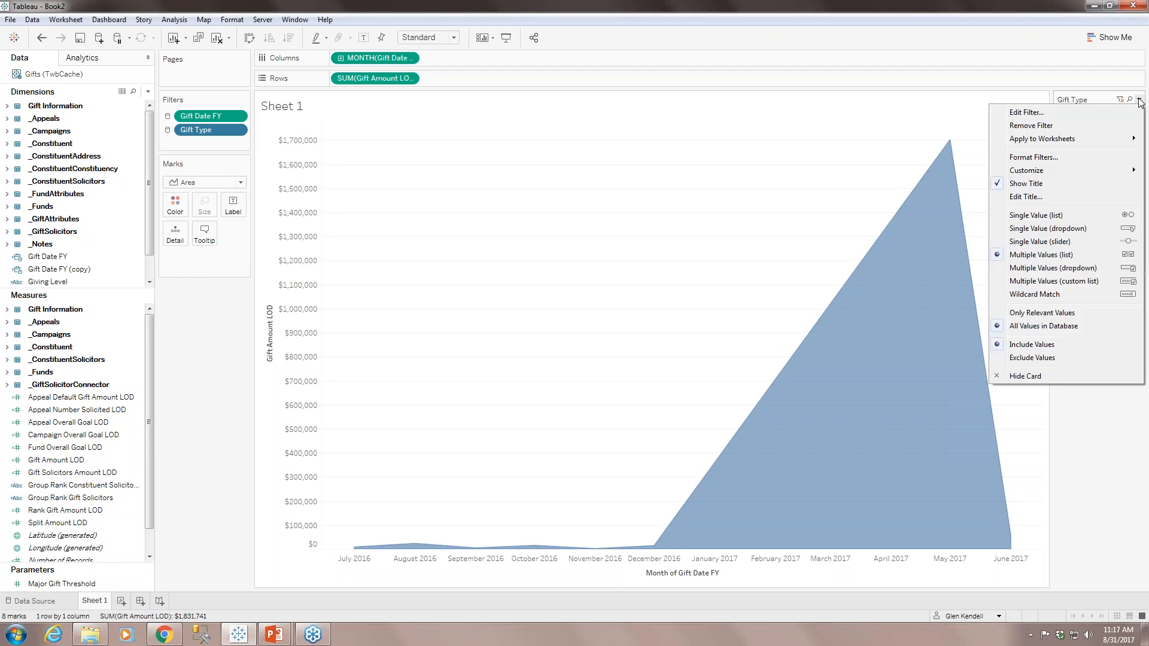
left_click(1054, 270)
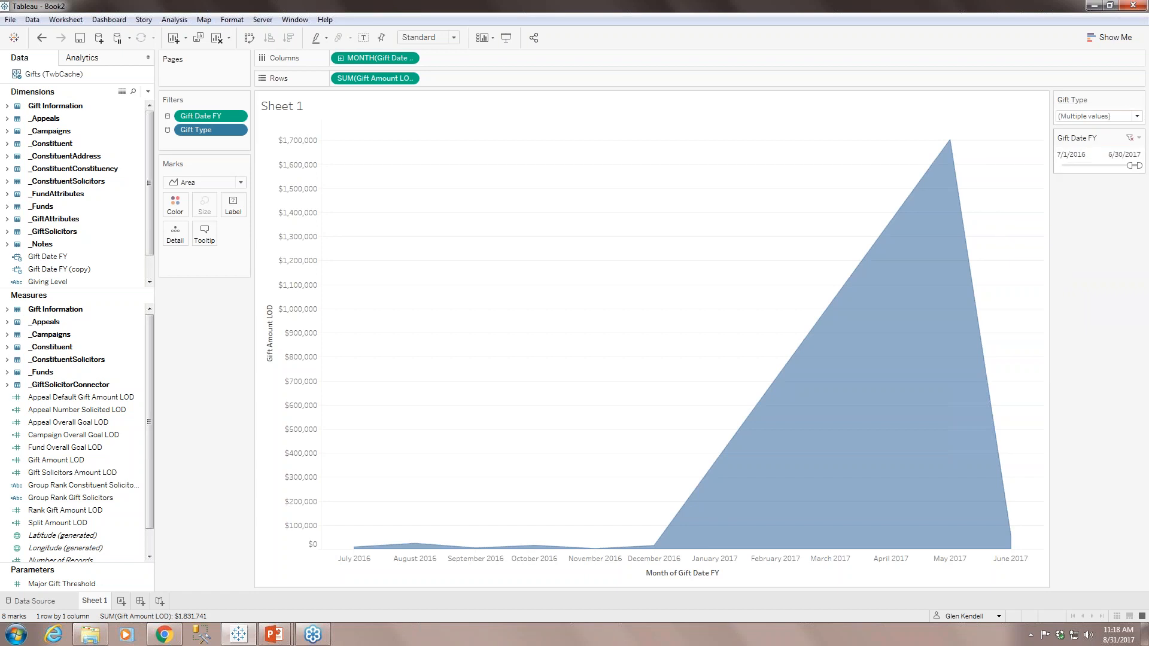
left_click(1137, 117)
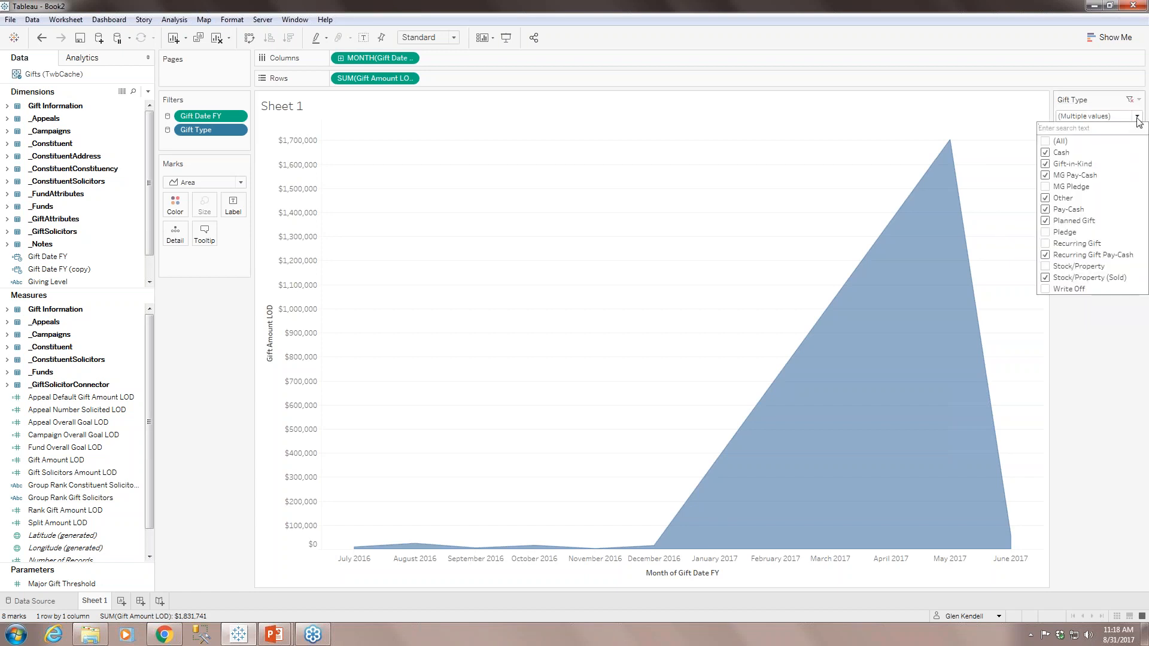
left_click(1138, 118)
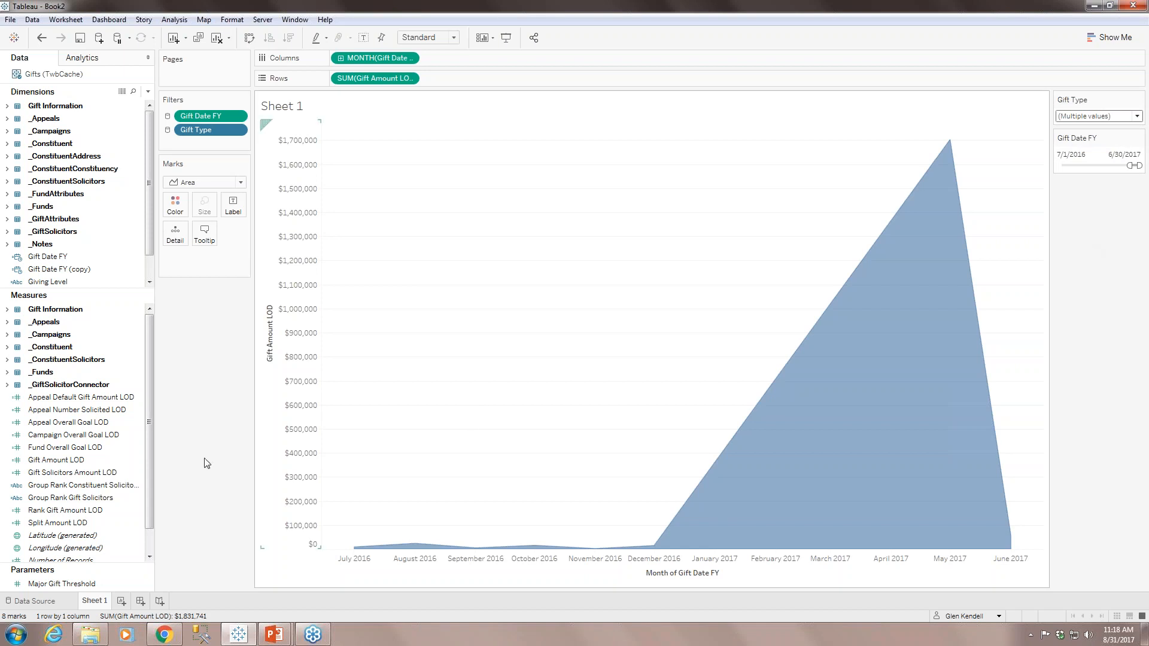
Step: Show the Major Gift Threshold parameter control beside the chart and set its value to 5000
left_click(147, 583)
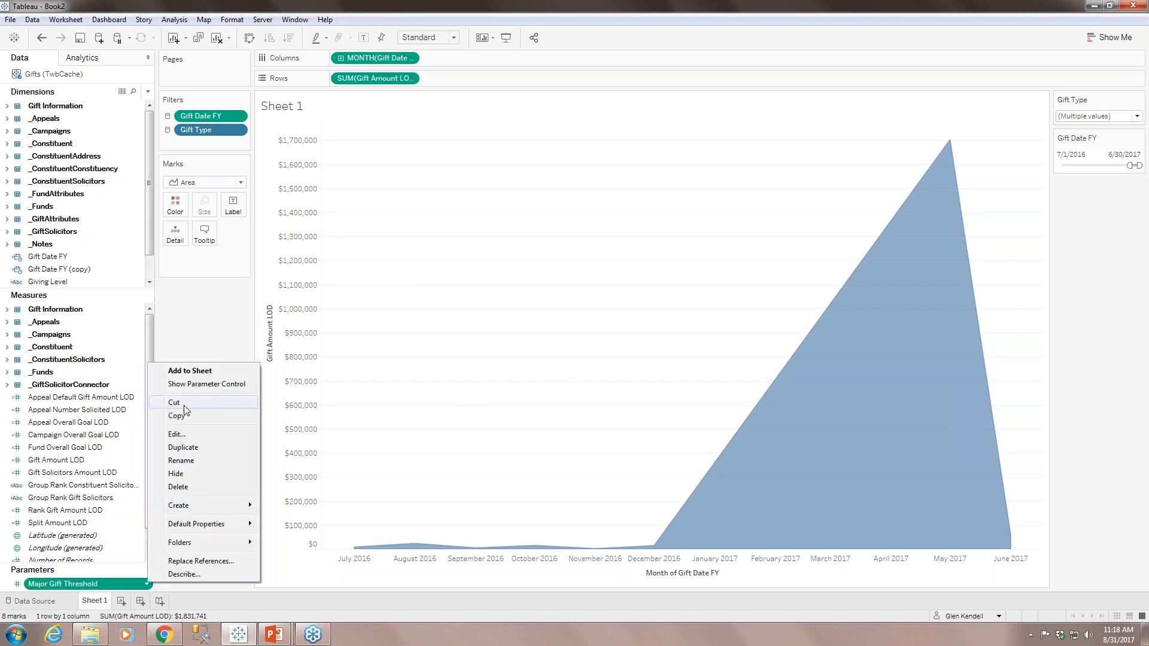
left_click(193, 389)
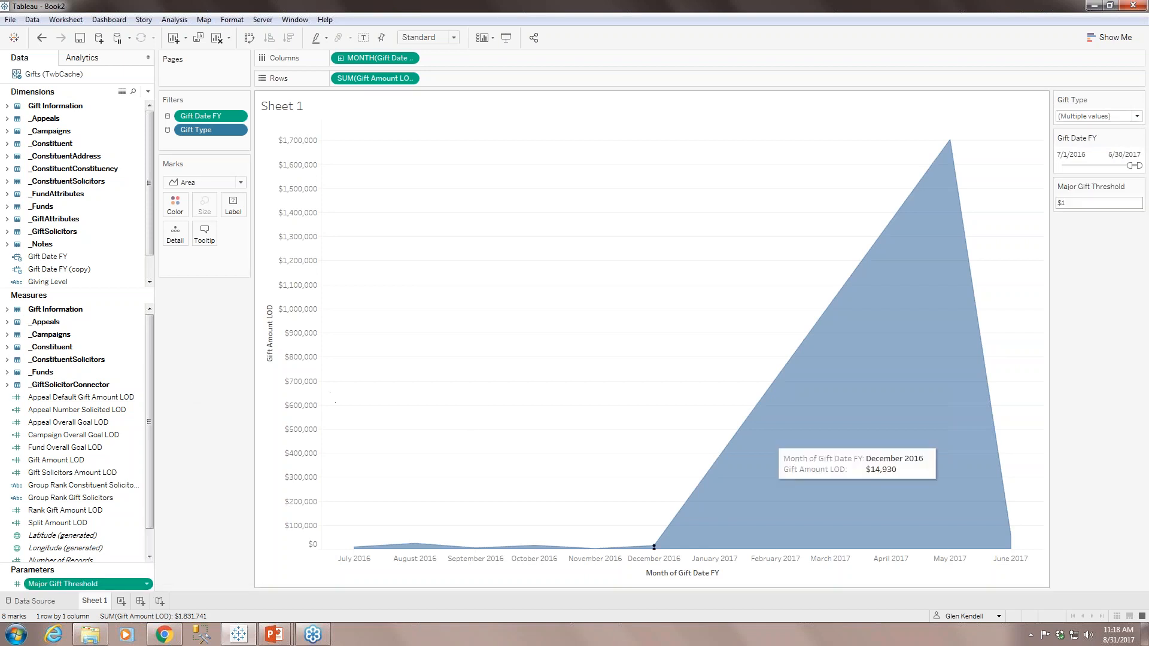
left_click(1090, 203)
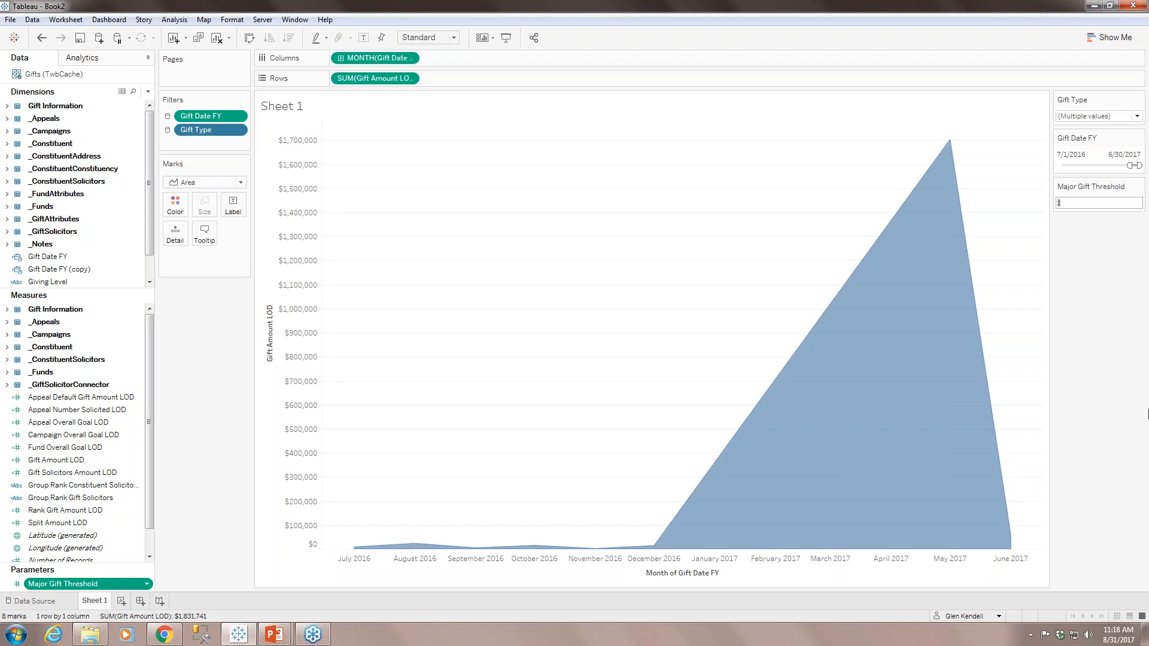
type("5000")
key("Return")
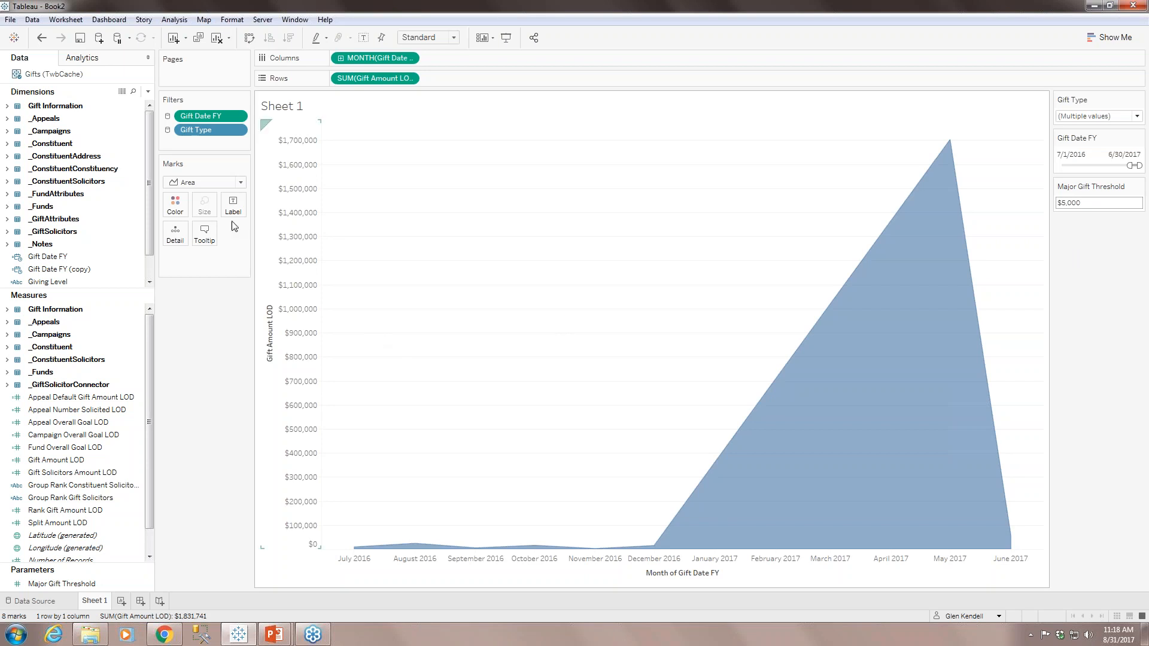
Step: Create a calculated field named Is Major Gift
left_click(148, 94)
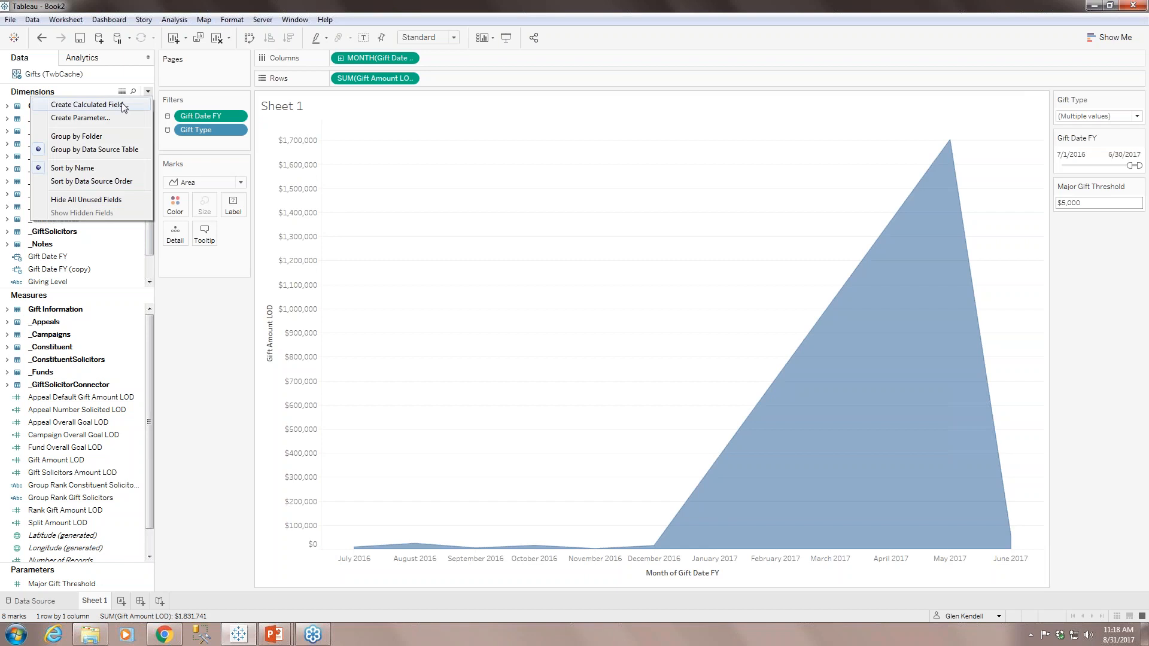
left_click(68, 106)
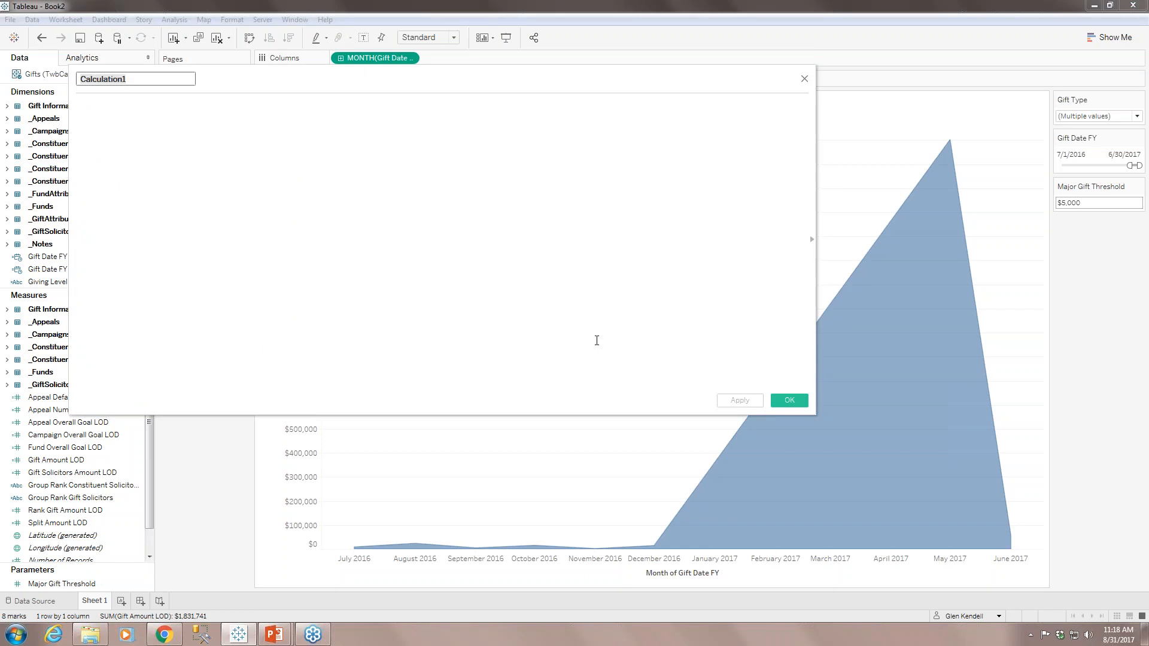
type("Is Major Gift")
left_click(134, 140)
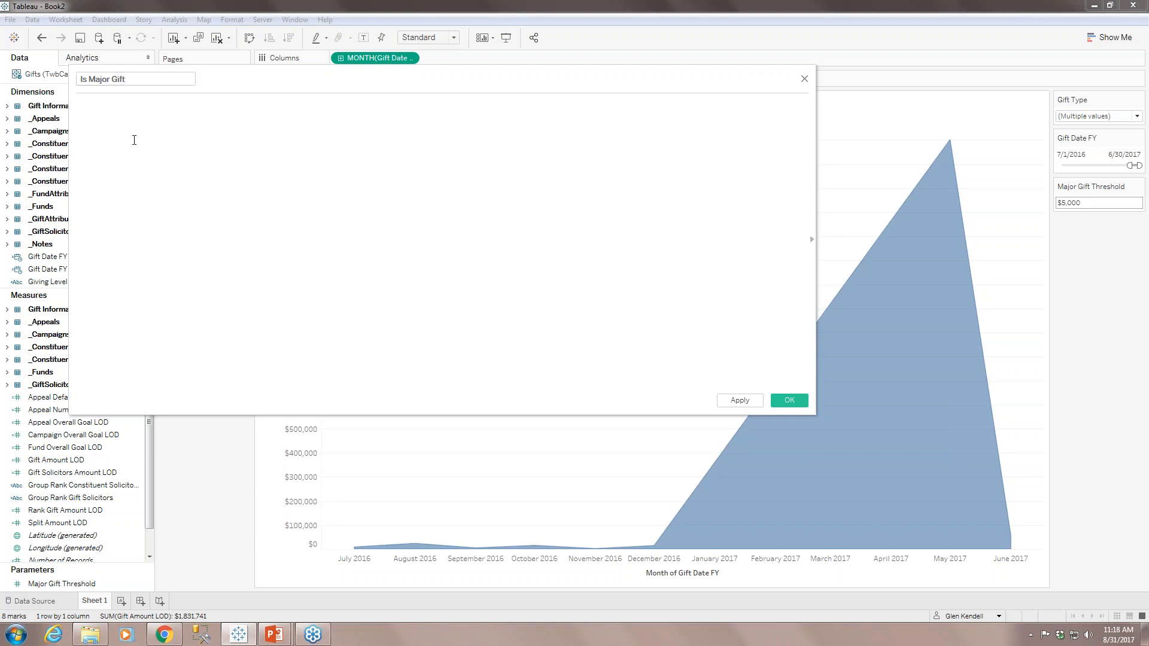
Step: Write the Is Major Gift formula as If [Gift Amount] >= [Major Gift Threshold] THEN YES ELSE NO END
type("If [Gift")
key("Return")
type(">= [ma")
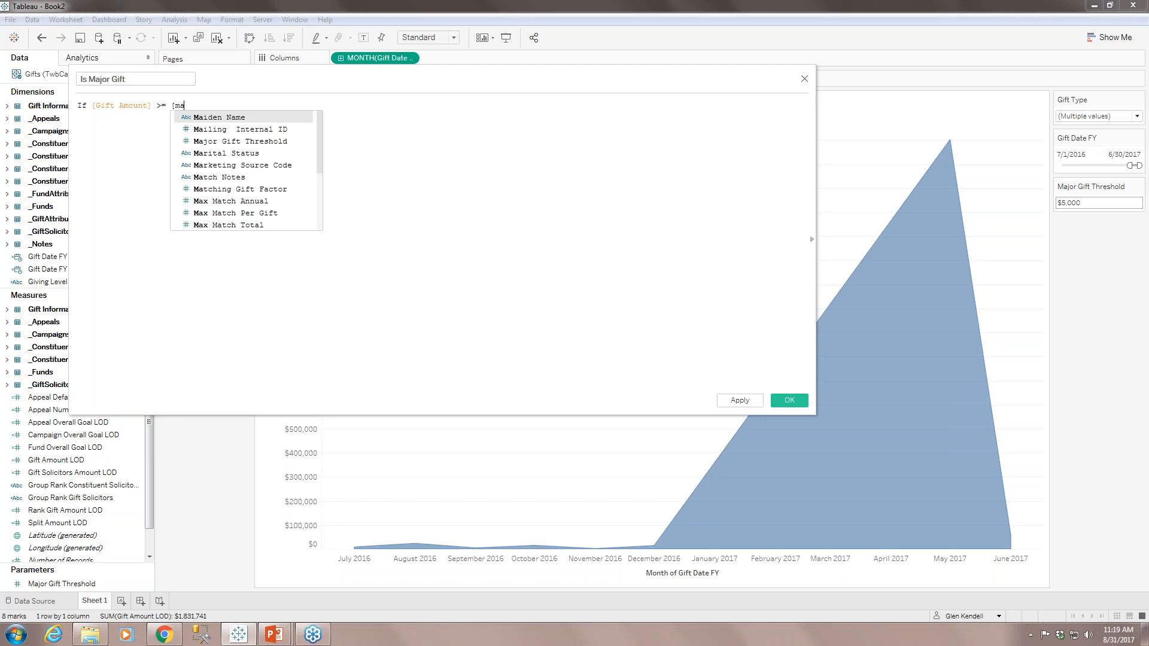
type("j")
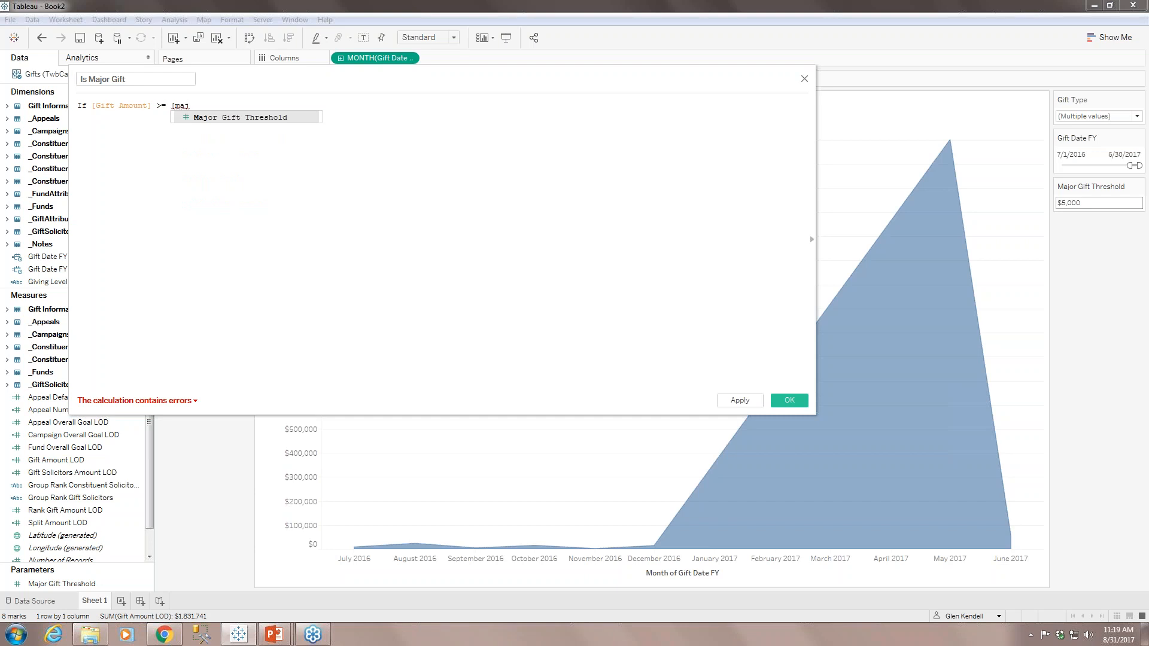
key("Return")
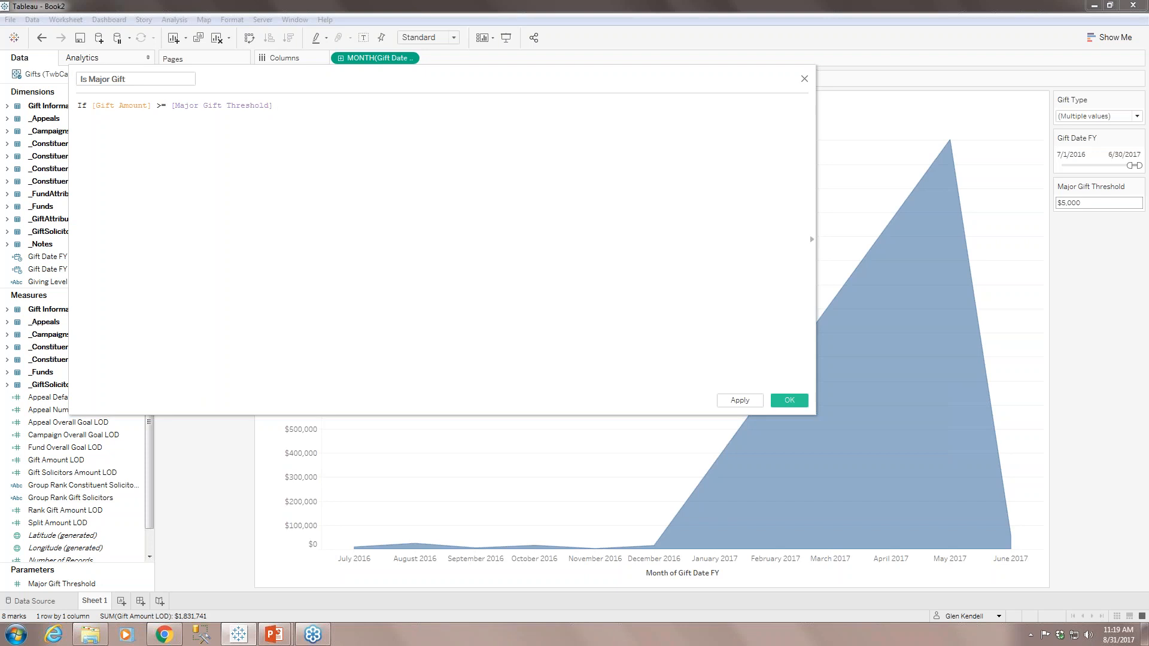
type("THEN YES EL")
type("SE NO END")
Step: Enclose YES and NO in single quotes in the Is Major Gift formula and save the calculated field
left_click(299, 108)
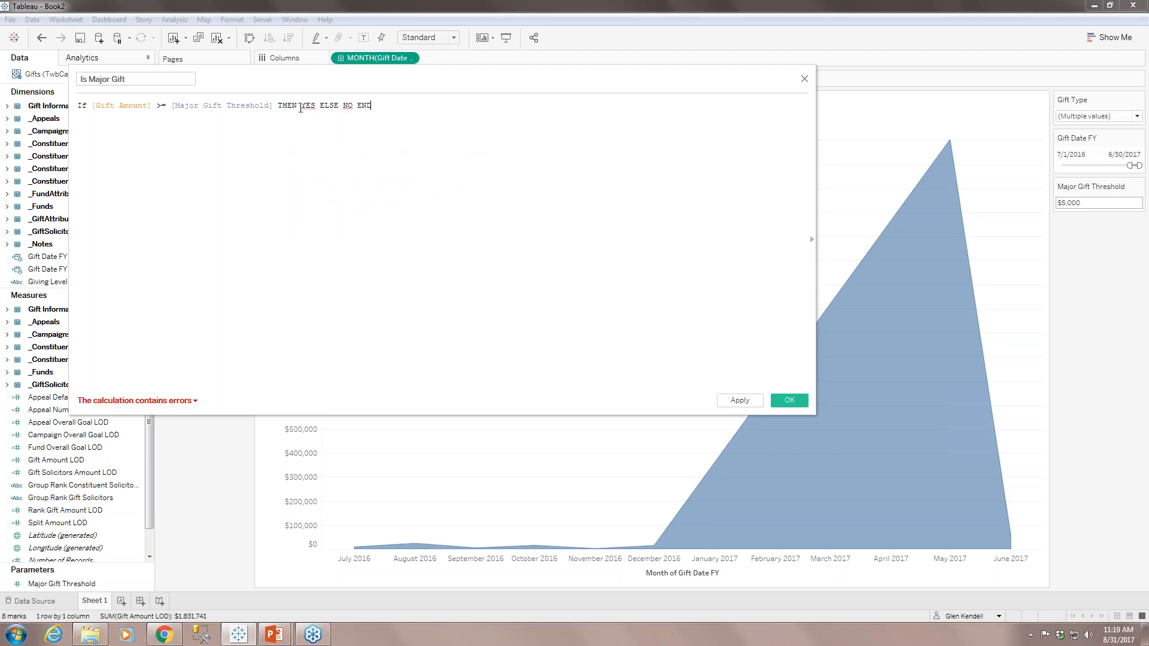
key("Right")
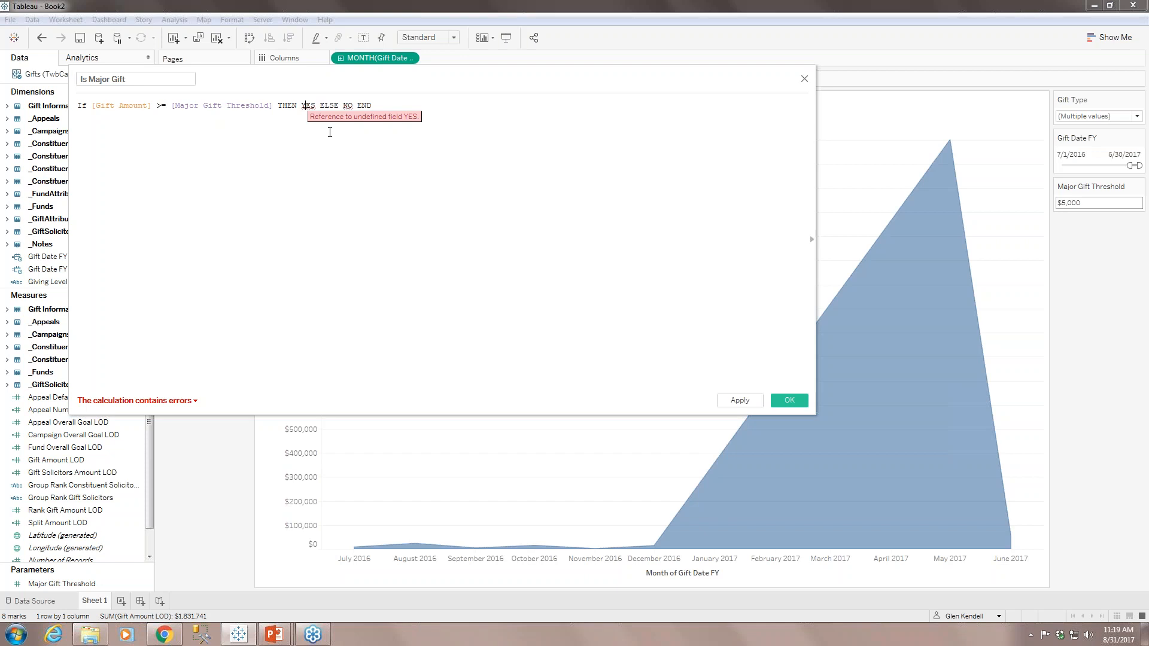
type("'")
key("Right")
key("Right")
key("Right")
type("'")
left_click(353, 107)
type("'")
left_click(367, 107)
type("'")
left_click(422, 190)
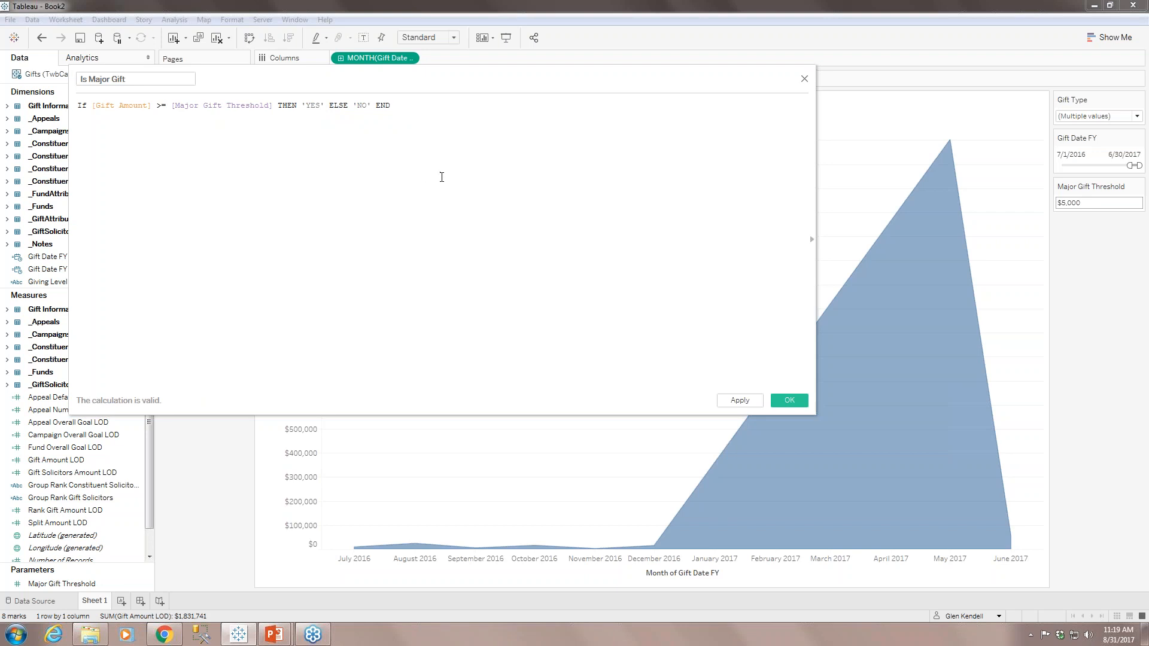
left_click(790, 400)
Step: Filter the sheet by the Is Major Gift dimension, keeping only the value NO
left_click(146, 260)
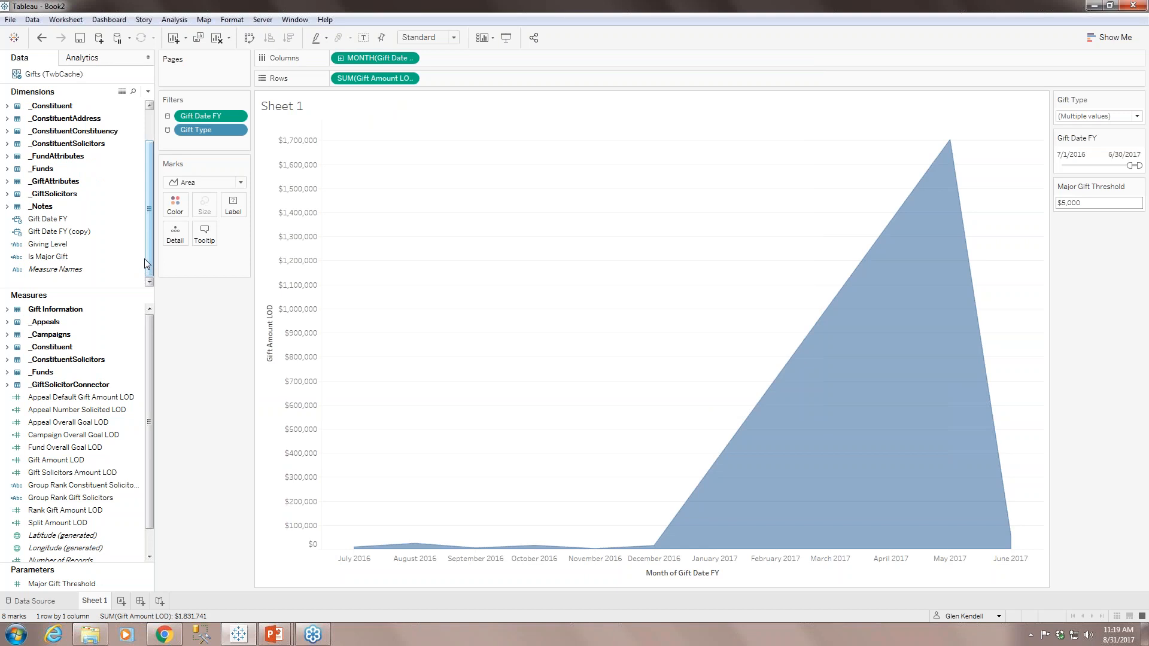
left_click(103, 258)
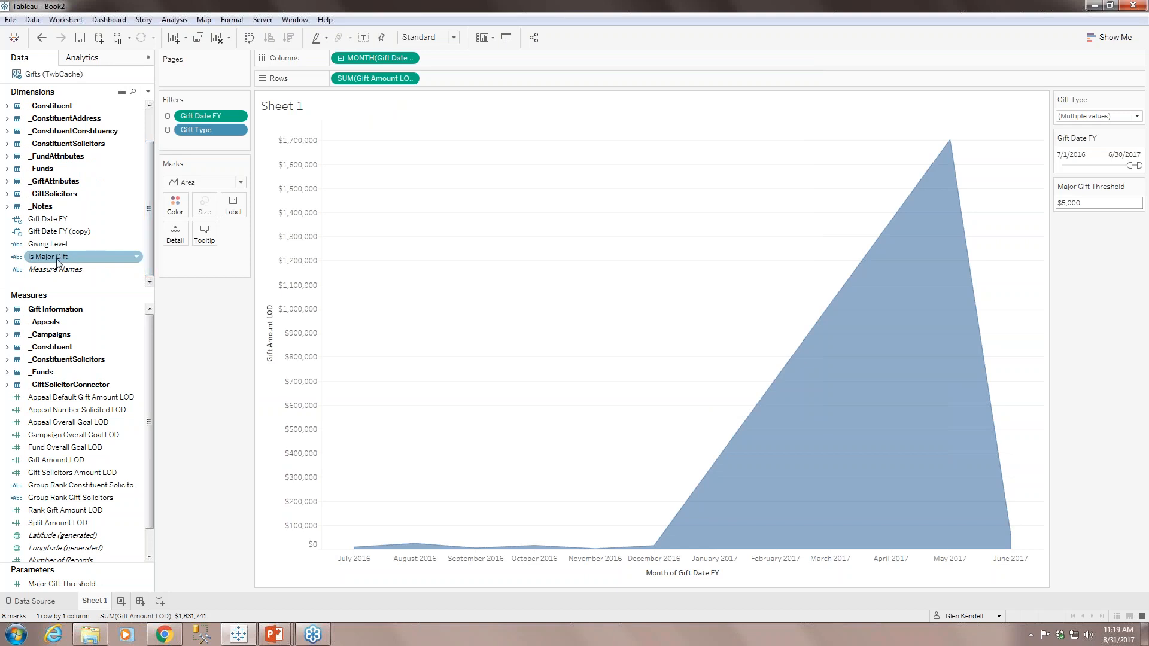
mouse_move(57, 261)
left_mouse_down()
mouse_move(214, 145)
mouse_move(180, 141)
left_mouse_up()
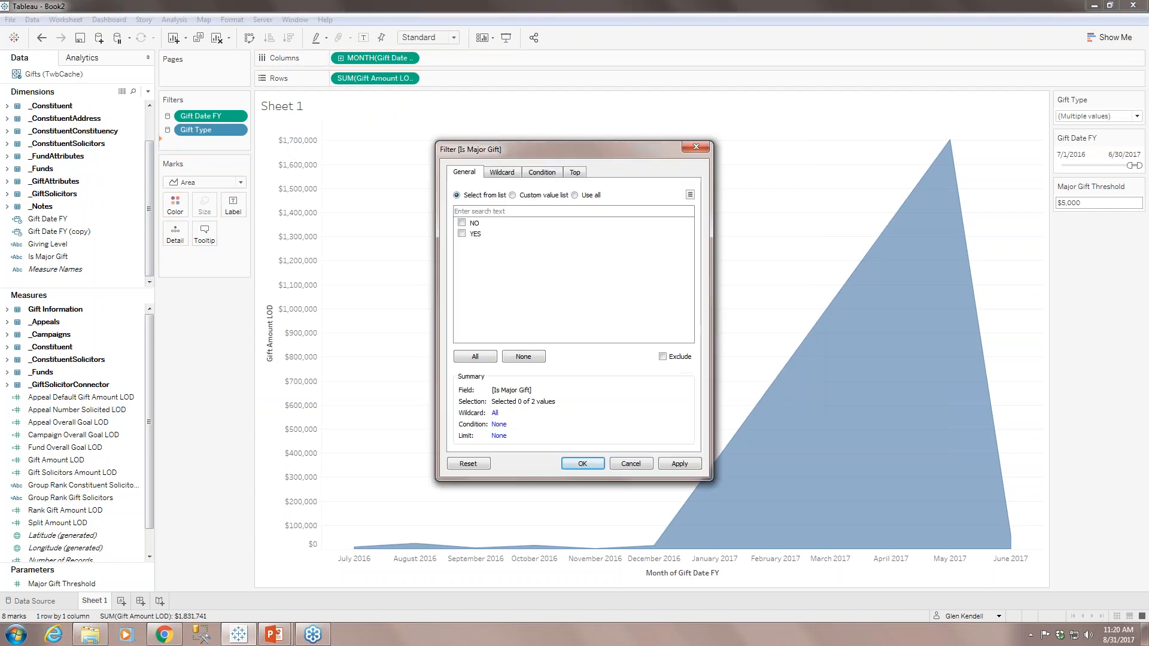
left_click(462, 223)
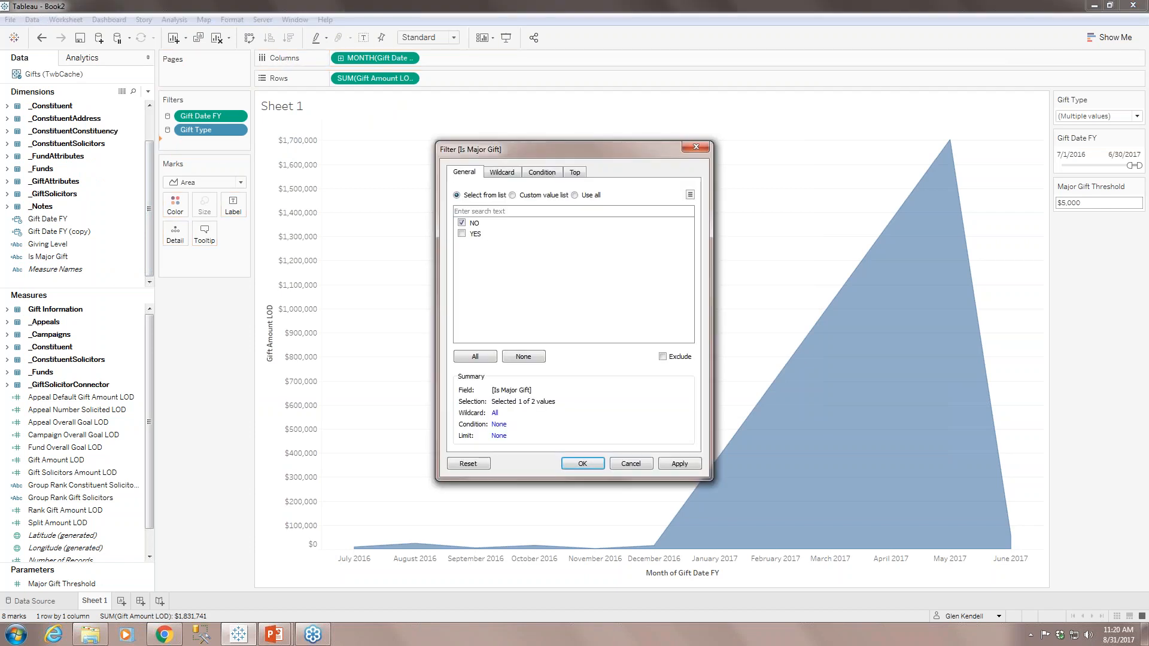
left_click(579, 465)
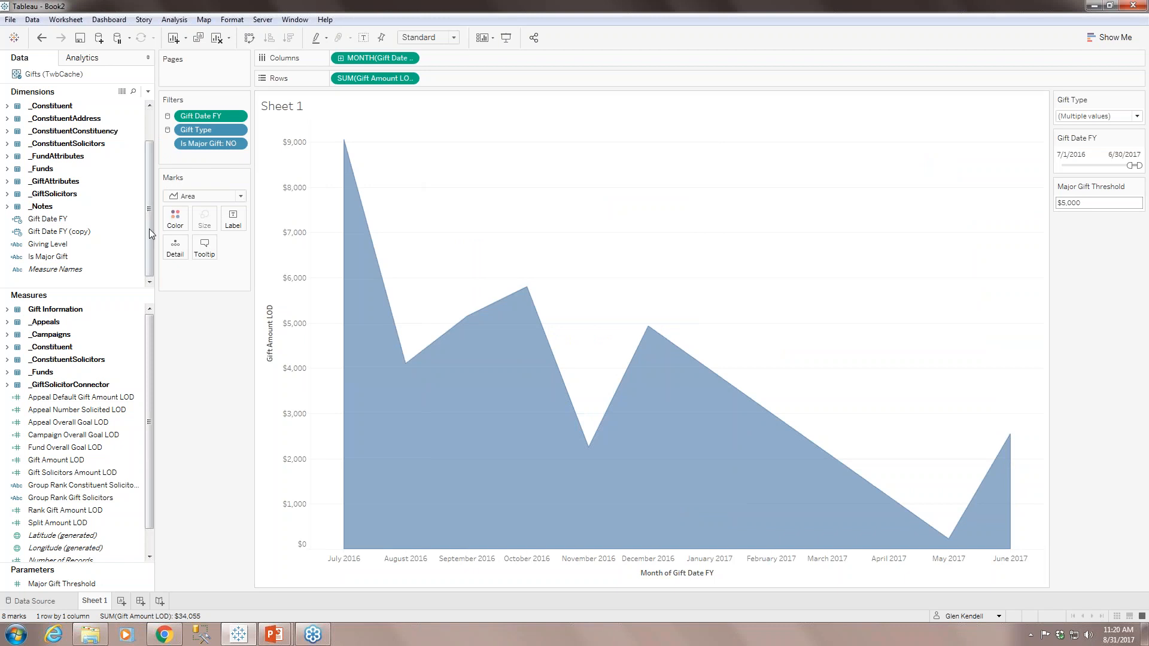
Step: Recolor the area marks light teal
left_click(175, 218)
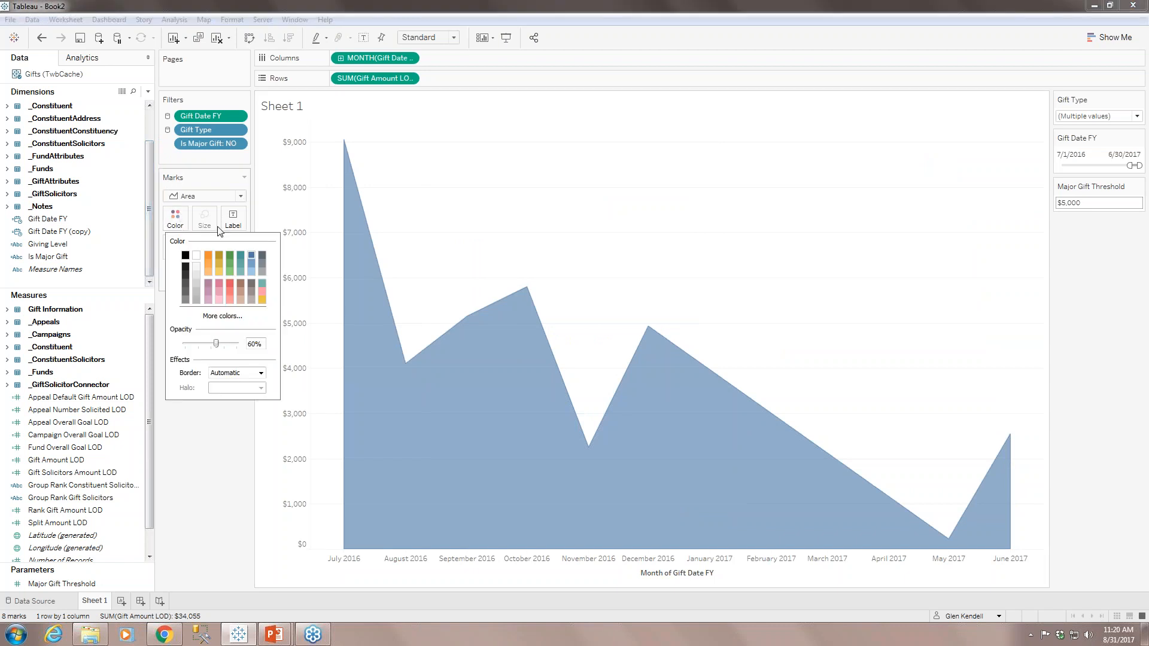
left_click(242, 266)
left_click(219, 437)
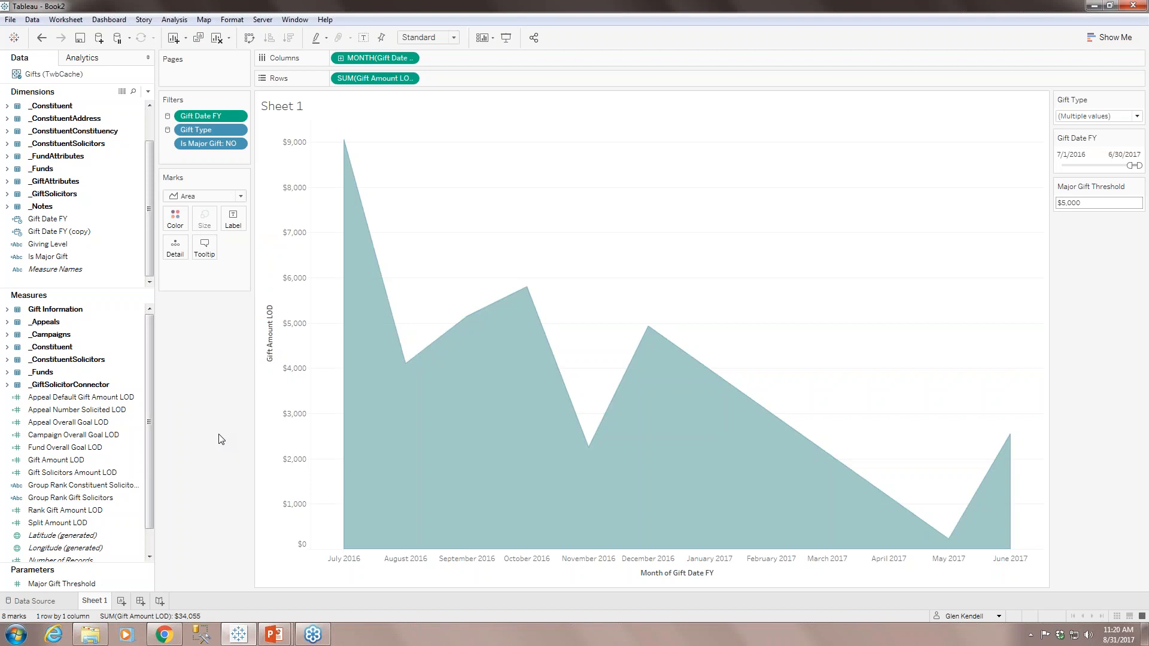
Step: Hide the month axis header and clear the title of the Gift Amount LOD axis
right_click(465, 561)
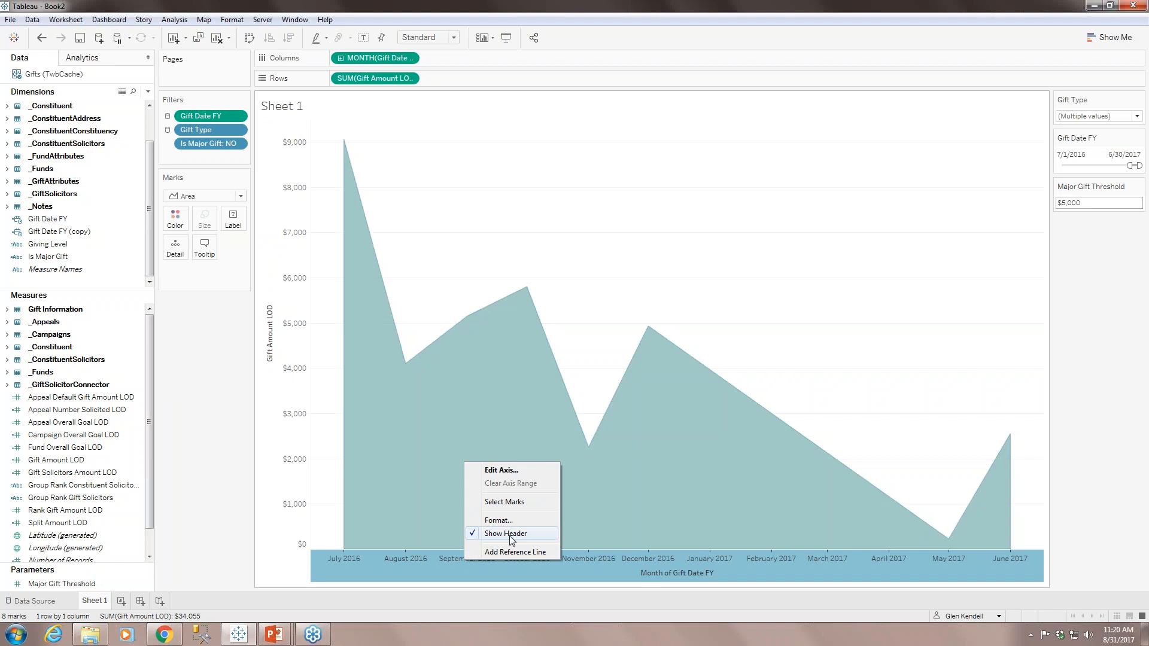
left_click(510, 535)
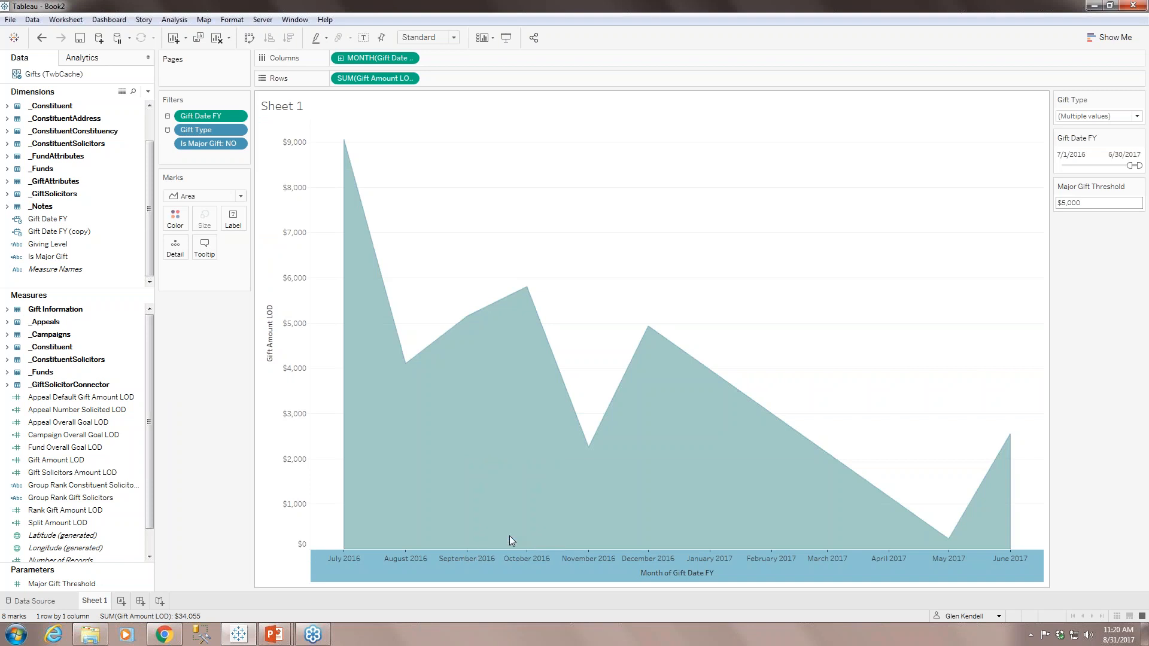
left_click(268, 349)
right_click(267, 346)
left_click(293, 353)
left_click_drag(593, 357, 541, 358)
key("BackSpace")
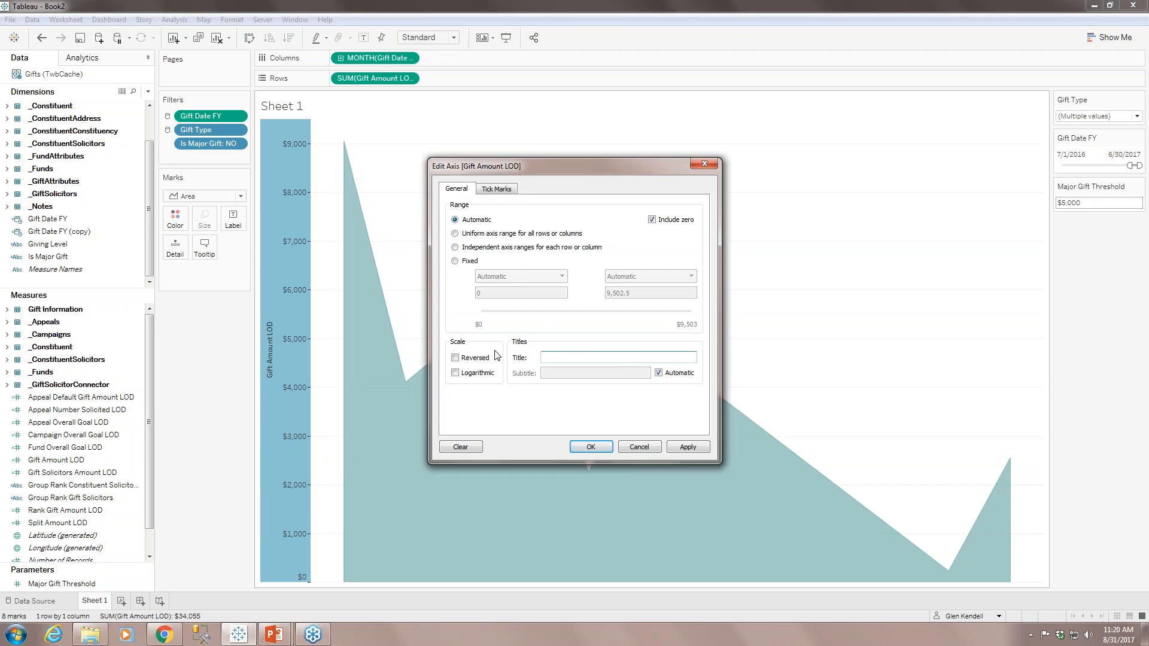
left_click(591, 447)
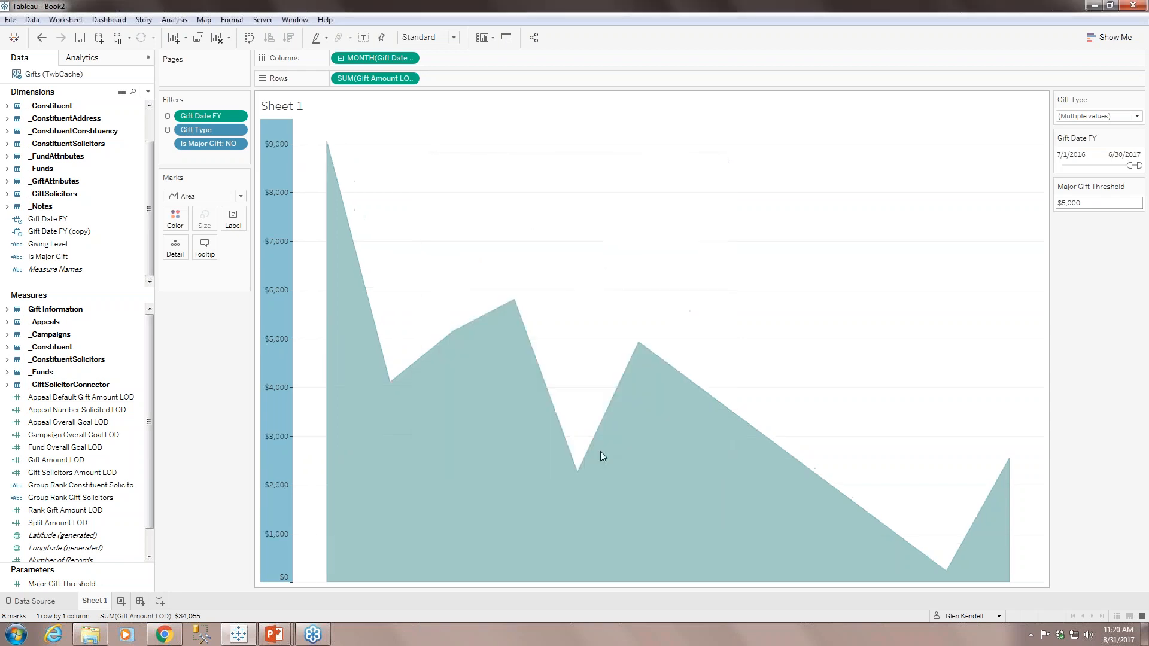
left_click(424, 178)
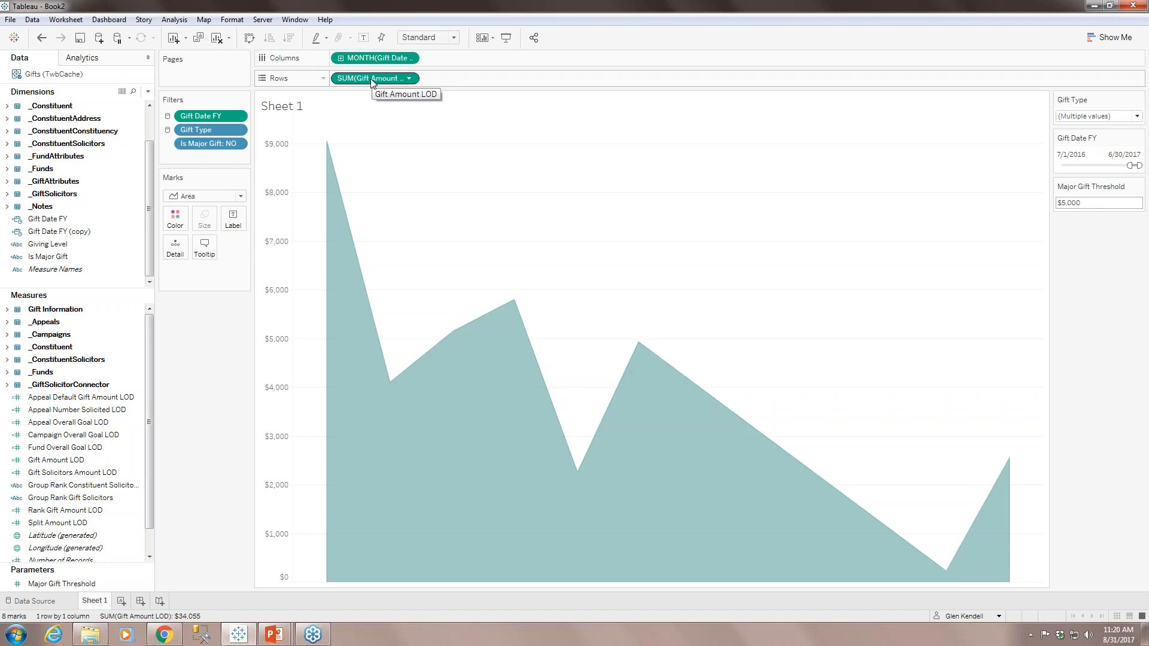
Step: Label the area chart with SUM(Gift Amount LOD) at the maximum value only, disallowing label overlap with other marks
left_click_drag(371, 82, 233, 220)
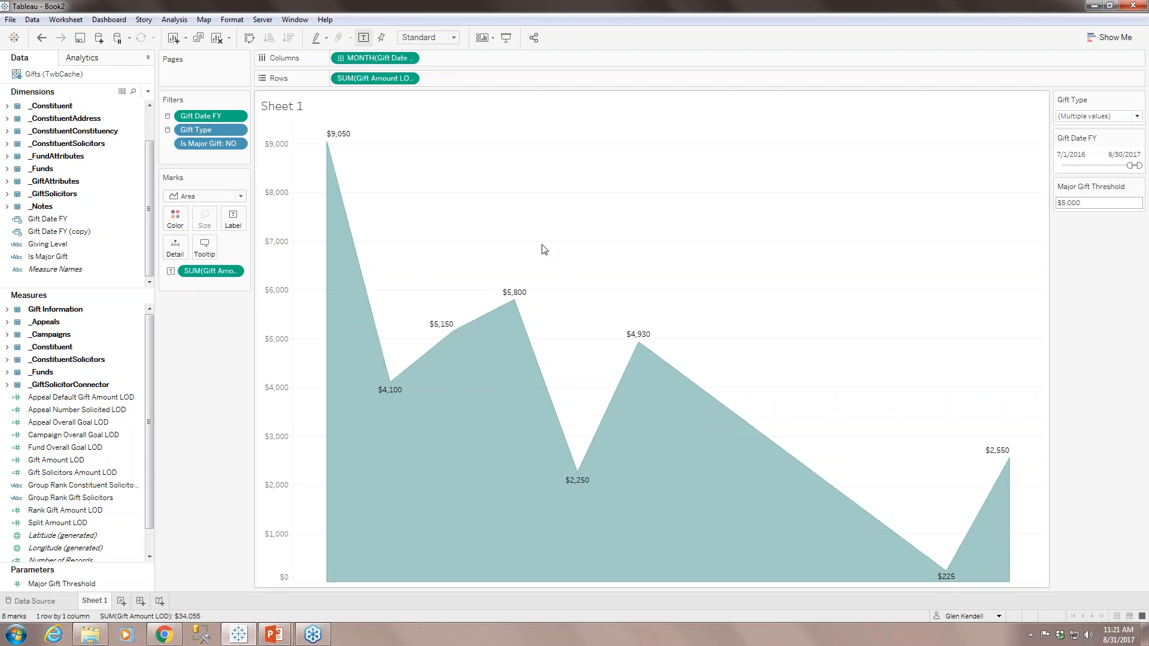
left_click(232, 221)
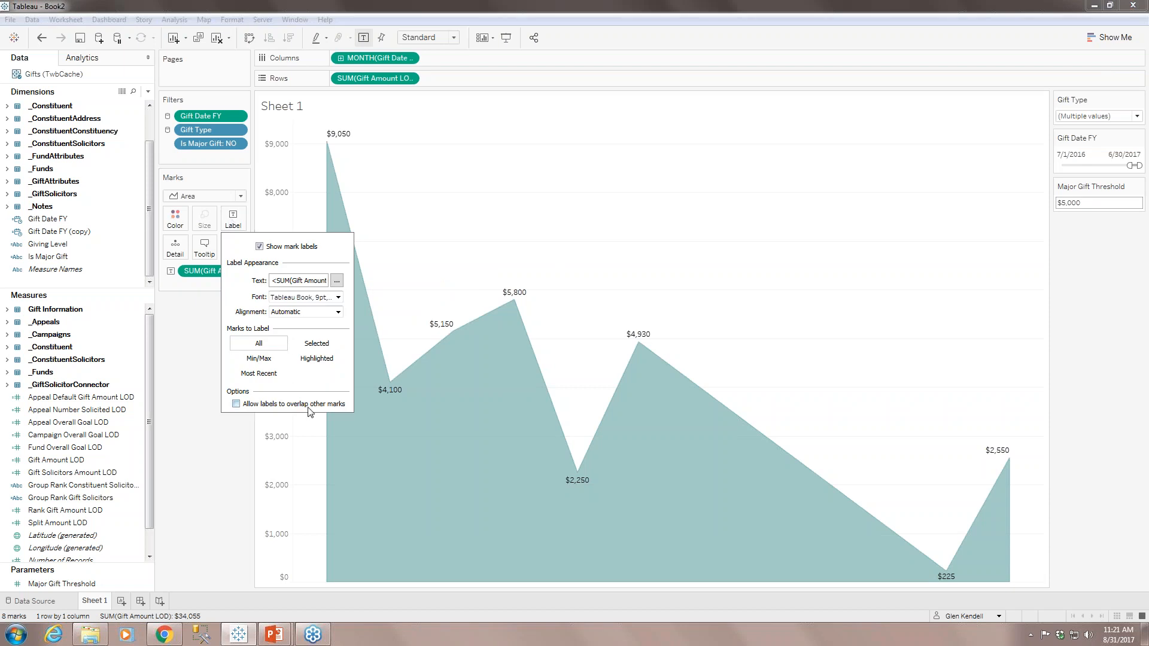
left_click(267, 363)
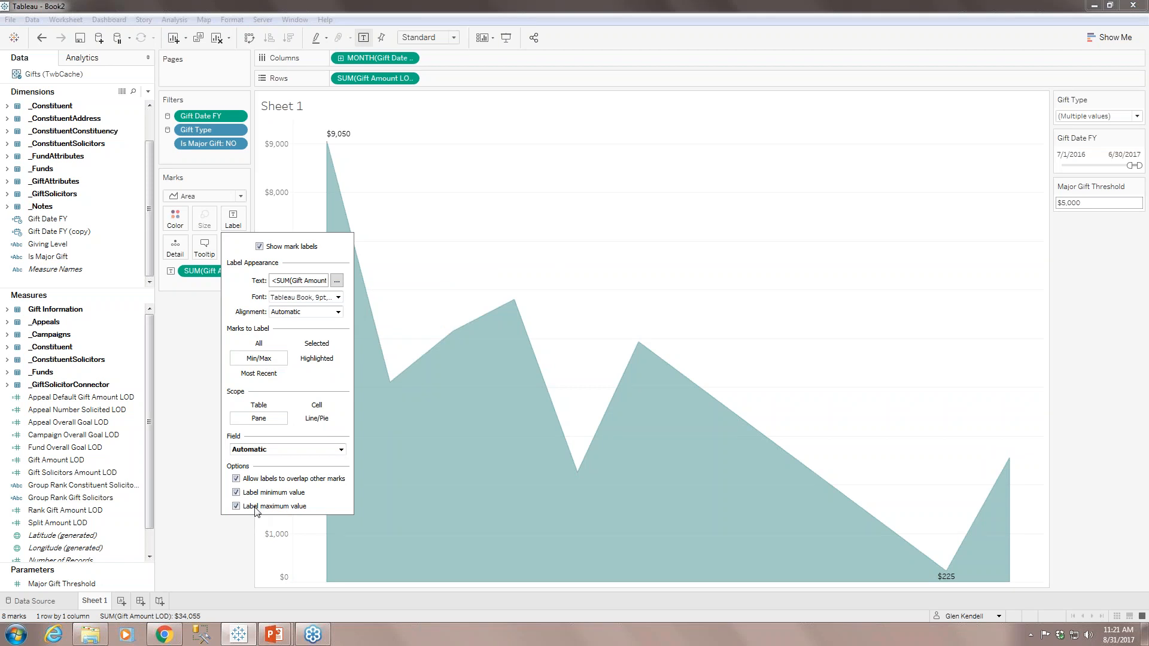
left_click(237, 493)
left_click(236, 478)
left_click(211, 426)
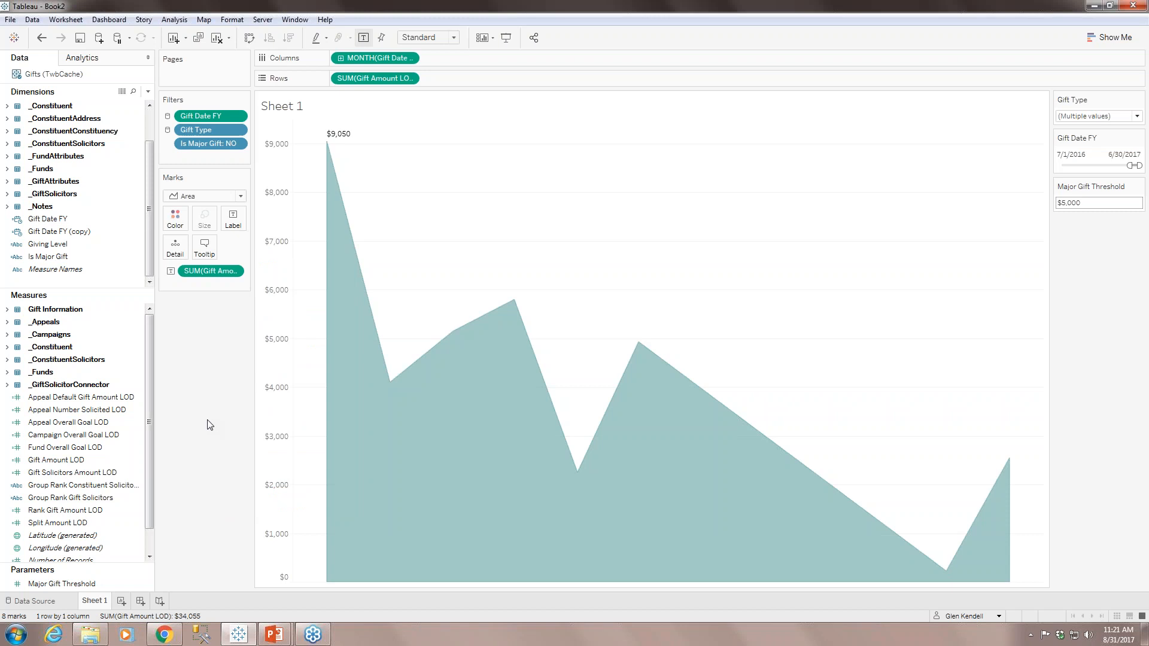
Step: Format the SUM(Gift Amount LOD) mark label font as bold Tableau Book, 10 pt
left_click(233, 270)
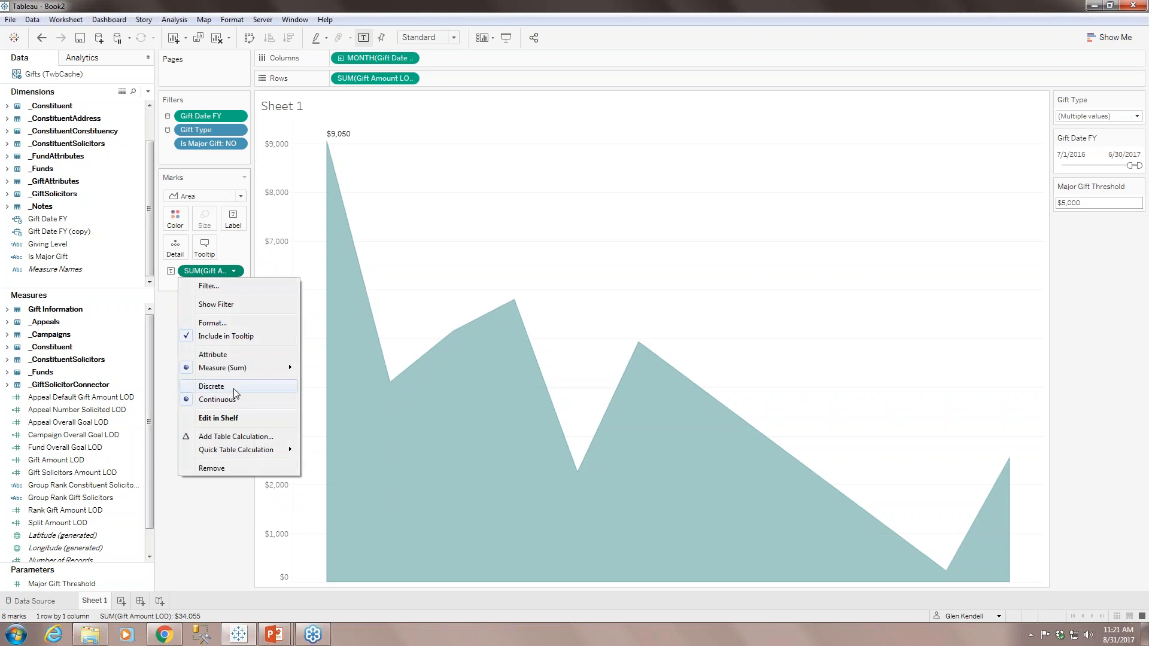
left_click(235, 323)
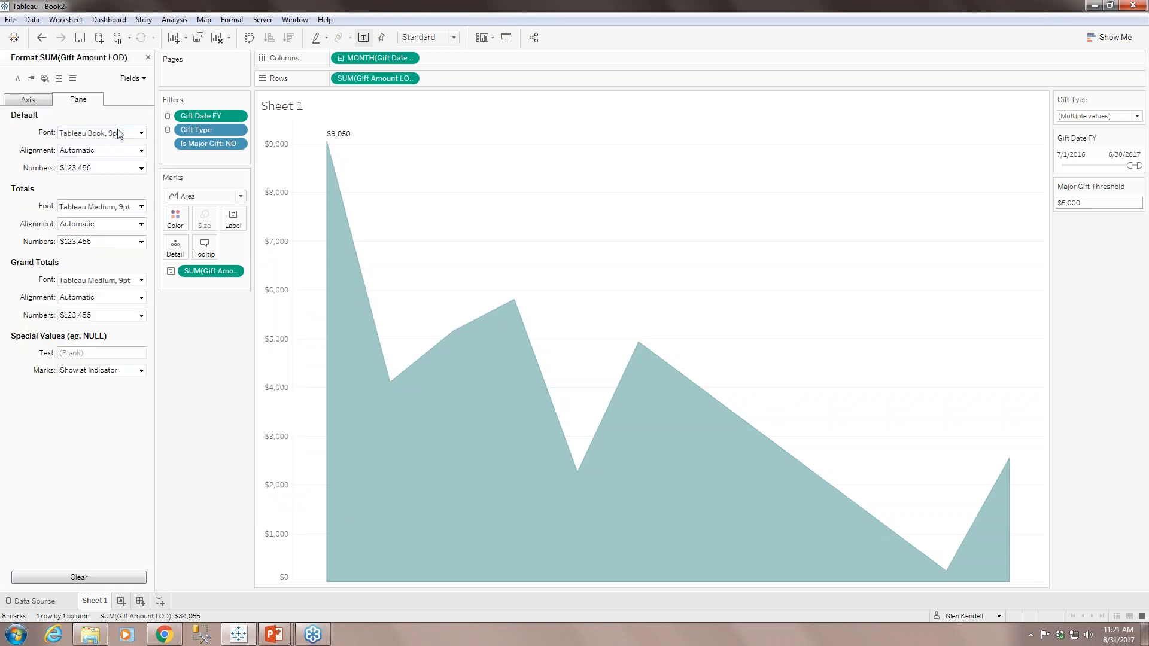
left_click(141, 134)
left_click(88, 166)
left_click(77, 196)
left_click(88, 166)
left_click(77, 197)
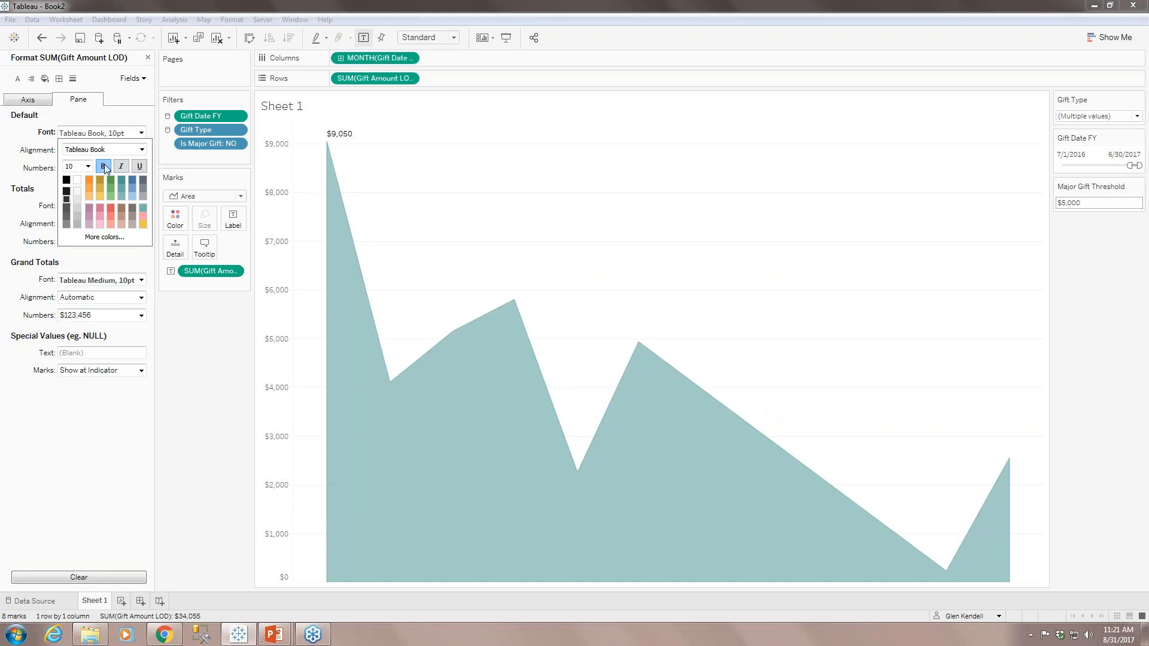
left_click(236, 361)
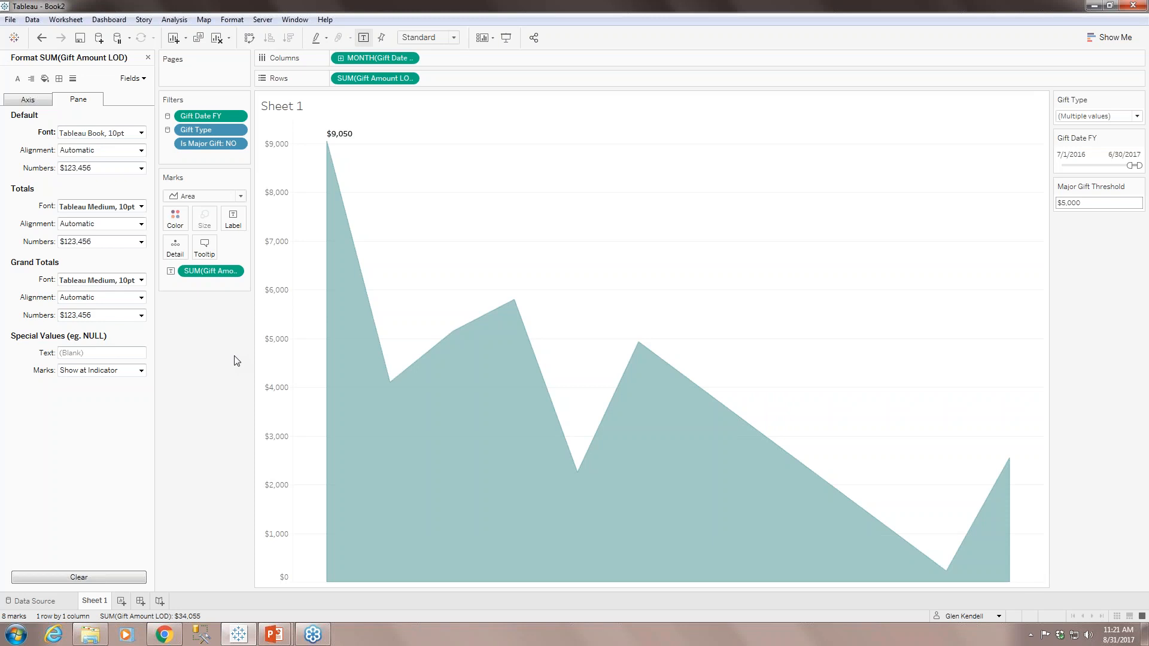
Step: Rename Sheet 1 as "Regular Gifts by Month"
right_click(94, 606)
left_click(153, 490)
type("Regua")
key("BackSpace")
key("BackSpace")
type("ulga")
key("BackSpace")
key("BackSpace")
type("ar Gifts by Month")
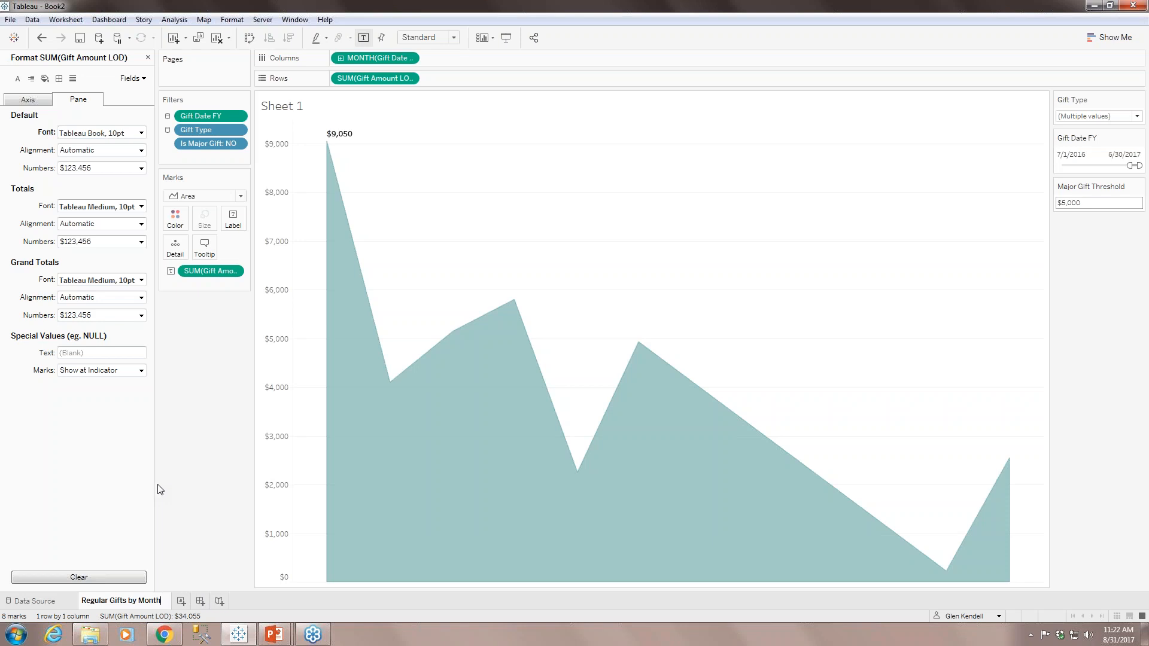
key("Return")
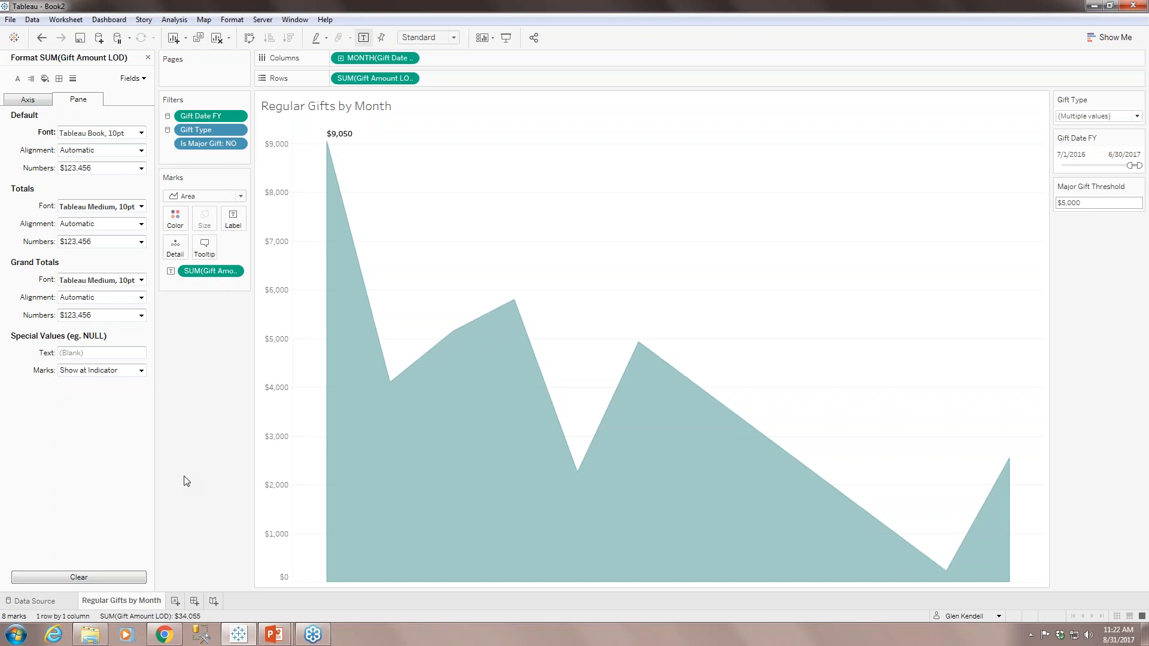
Step: Examine the month and gift amount tooltips of several peaks and dips along the area chart
left_click(915, 505)
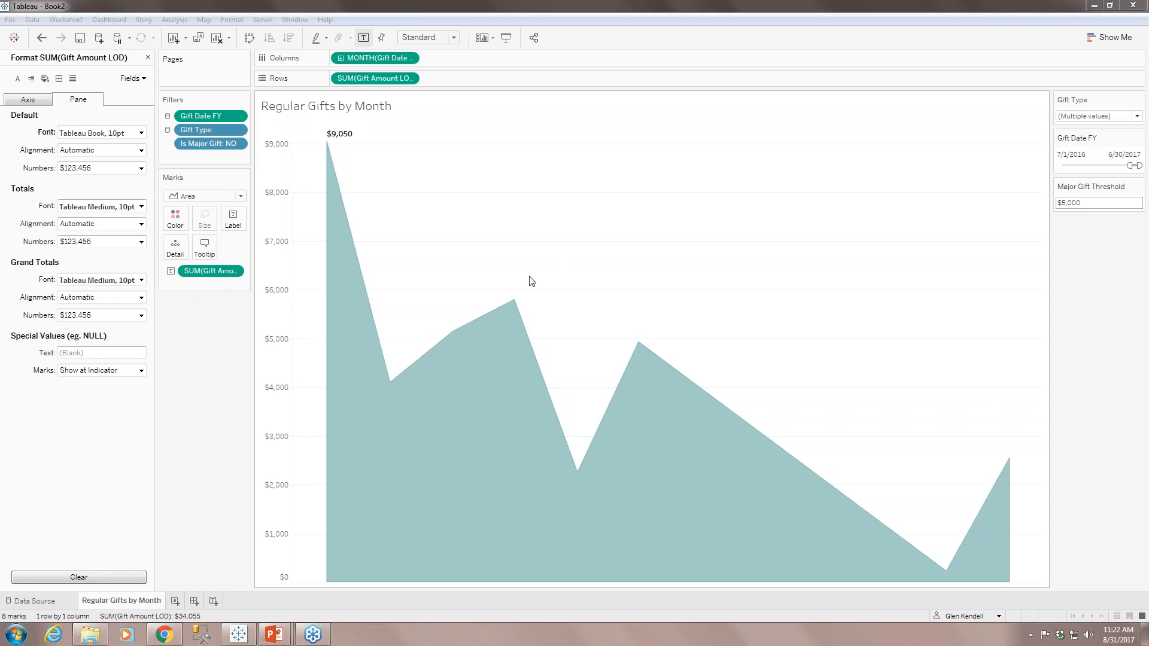
mouse_move(518, 309)
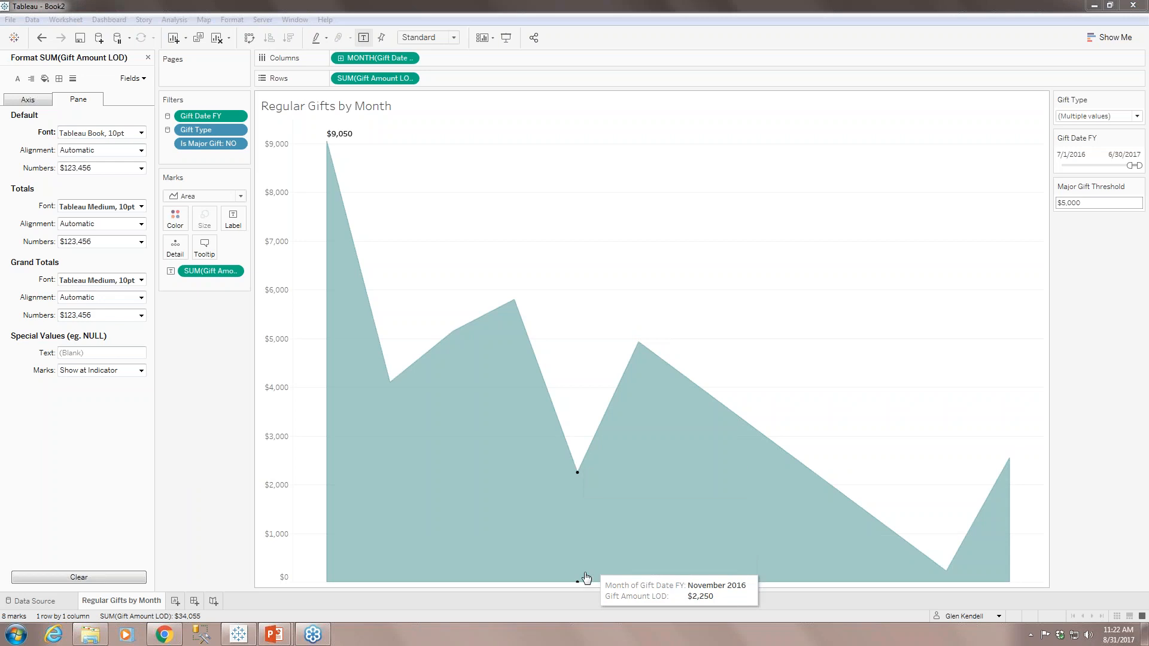
mouse_move(577, 476)
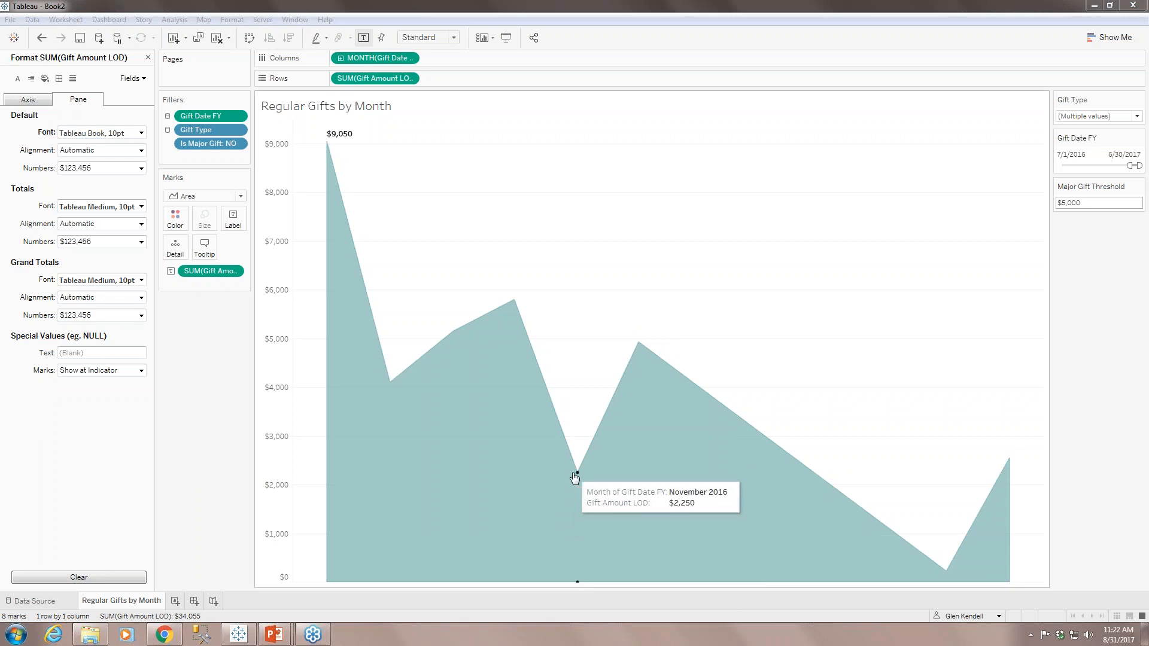
mouse_move(504, 311)
mouse_move(384, 395)
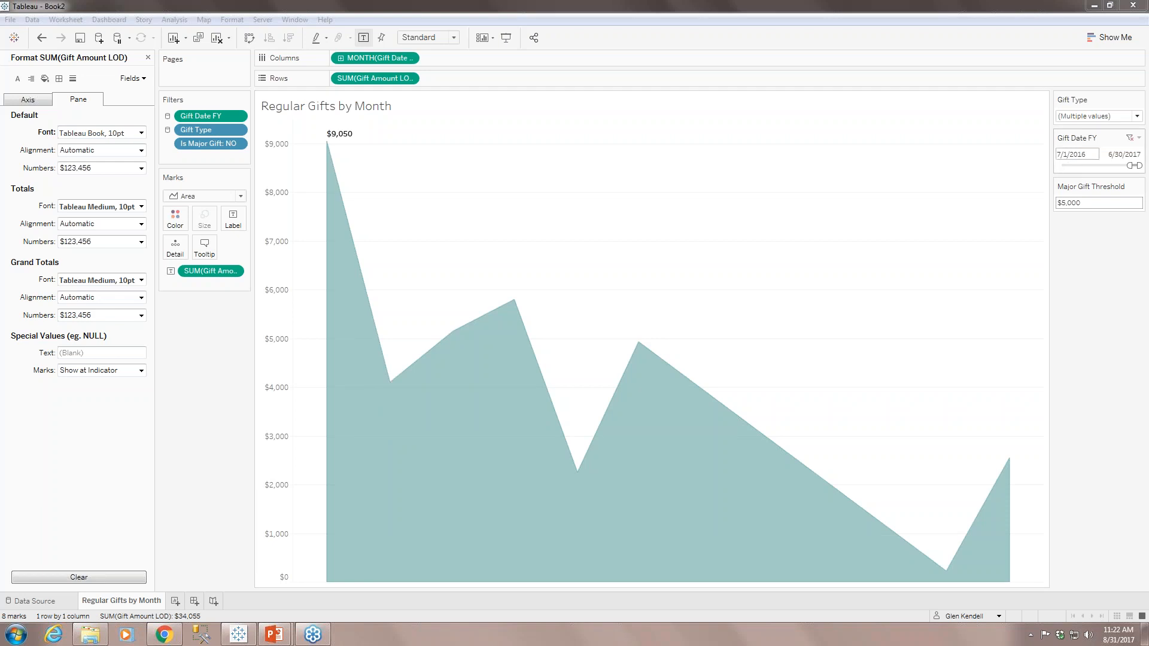
mouse_move(645, 356)
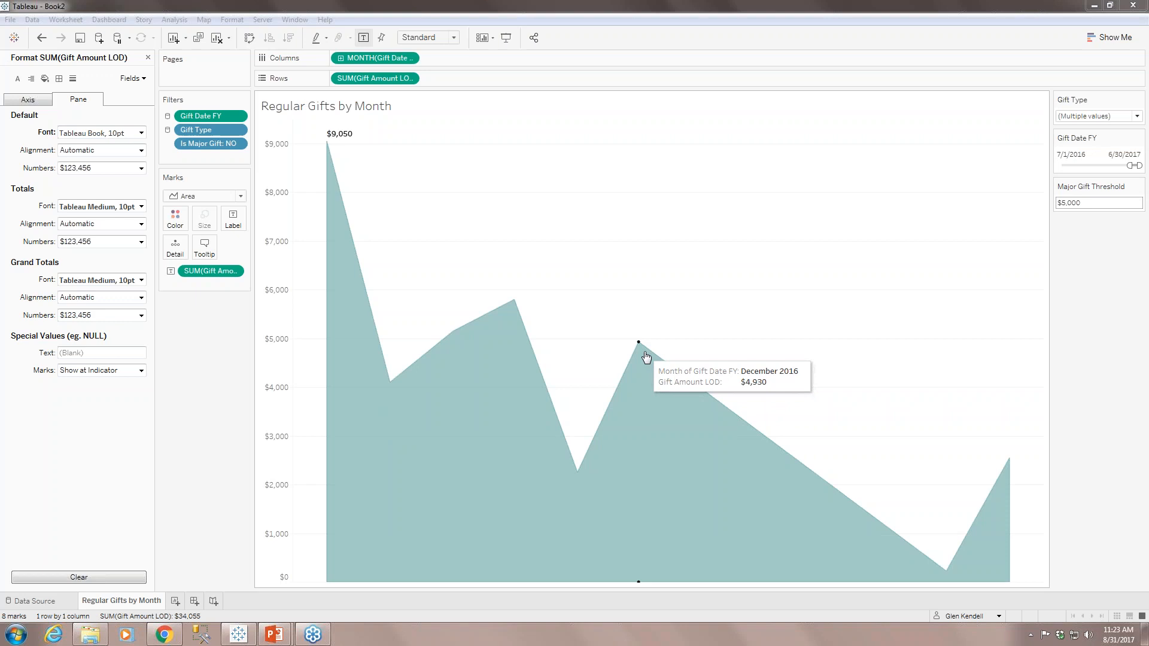
mouse_move(326, 160)
mouse_move(594, 536)
mouse_move(446, 521)
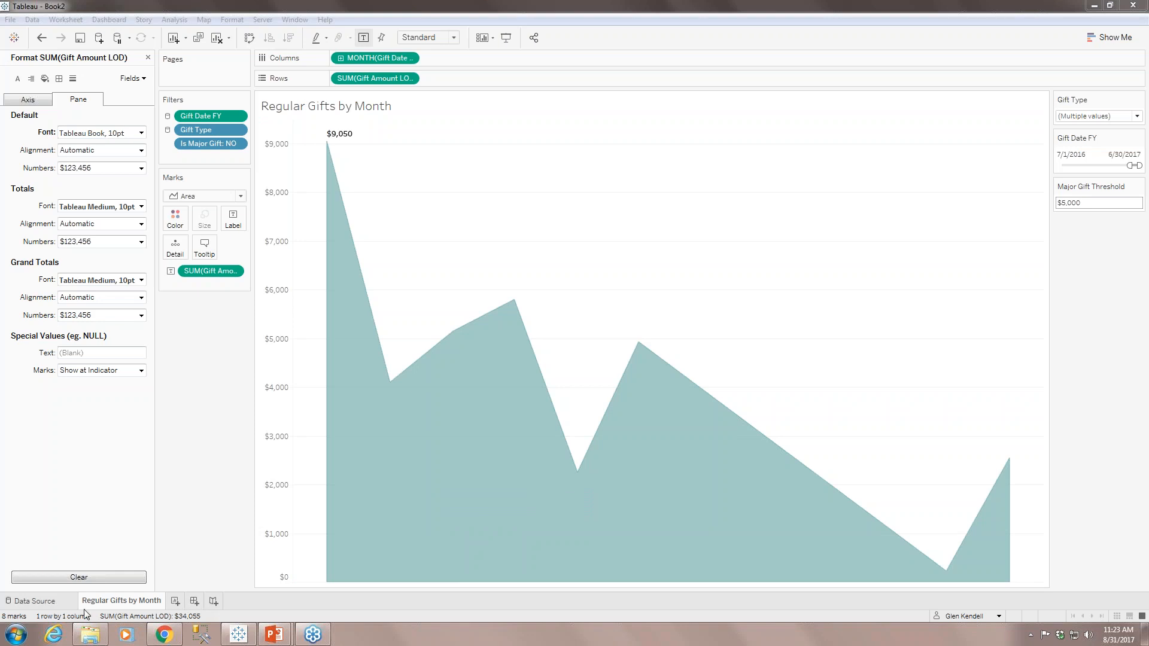
Step: Close the formatting options, create a new dashboard and add the Regular Gifts by Month sheet to it
left_click(148, 58)
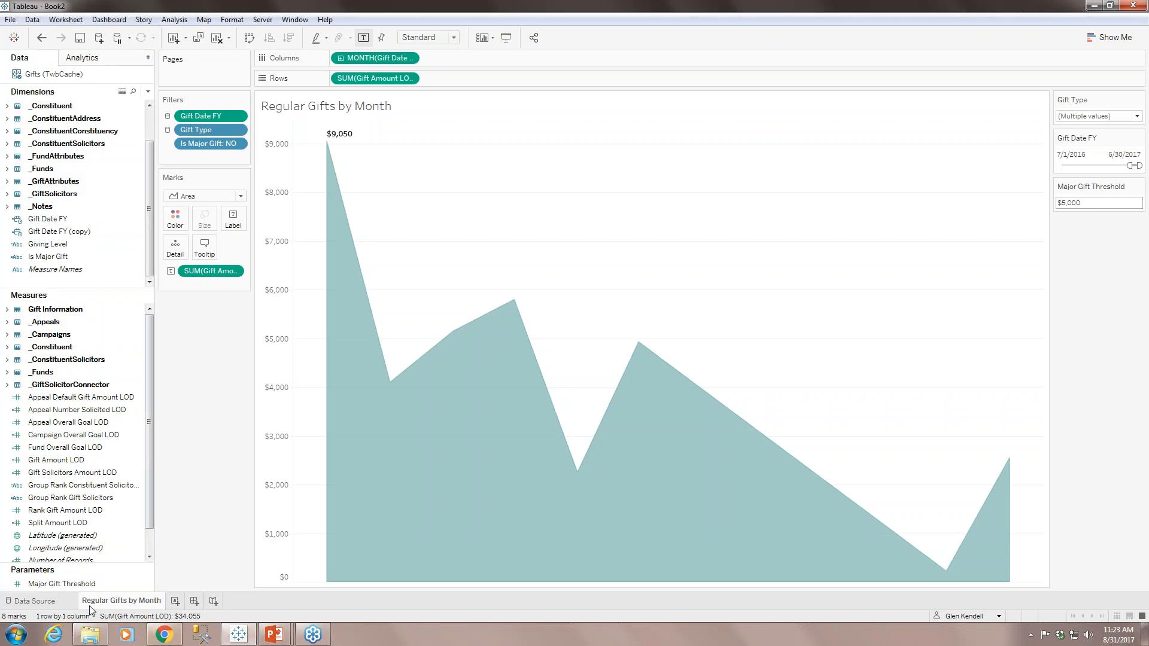
left_click(194, 601)
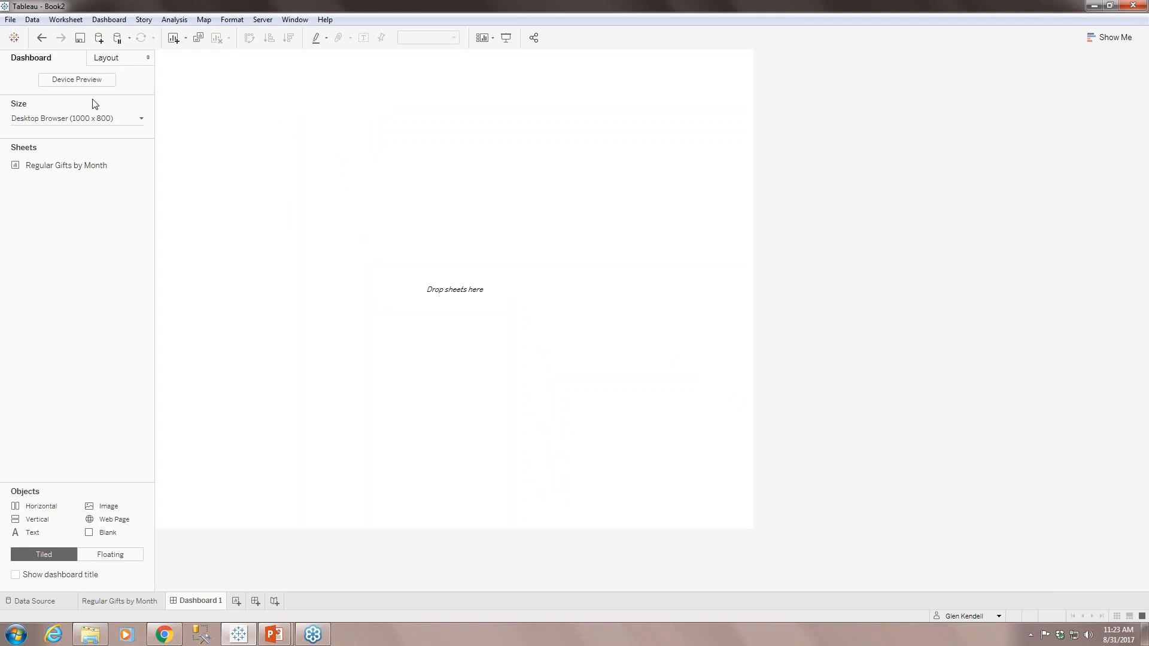
mouse_move(78, 171)
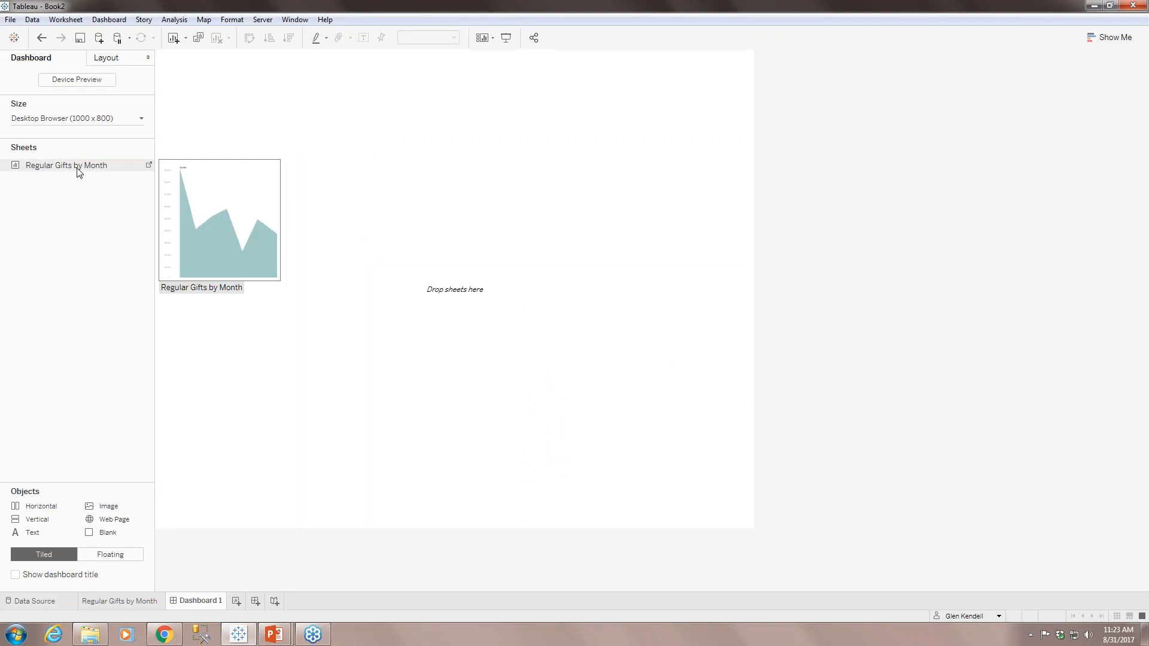
double_click(78, 171)
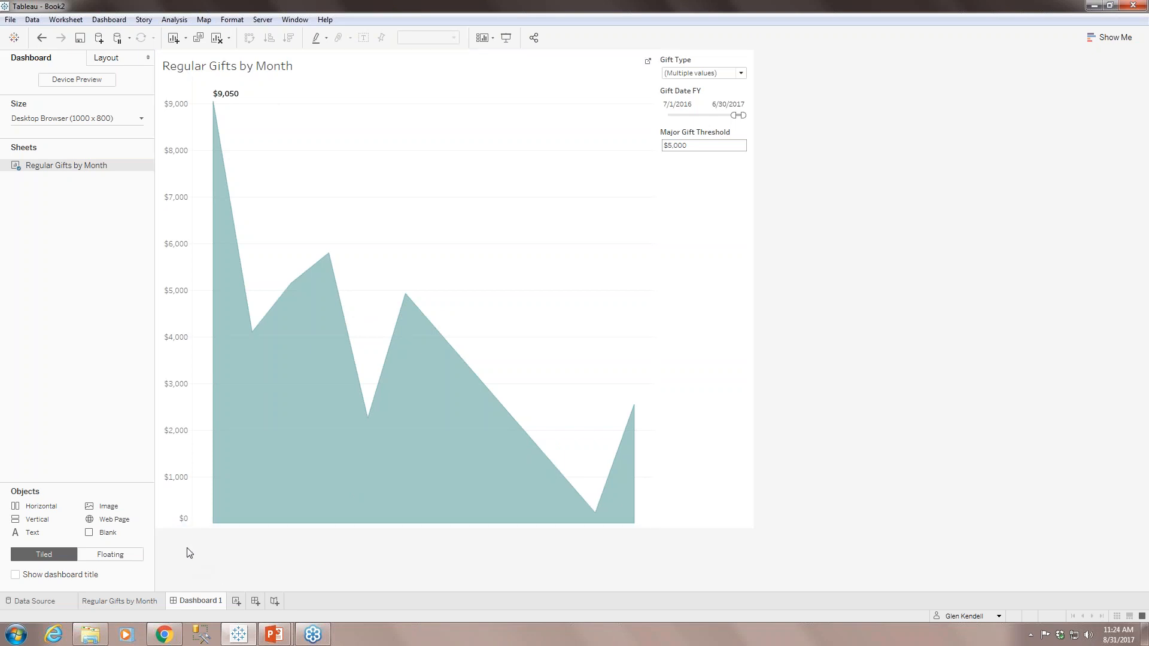
Step: Duplicate the Regular Gifts by Month worksheet and display the copy
left_click(138, 601)
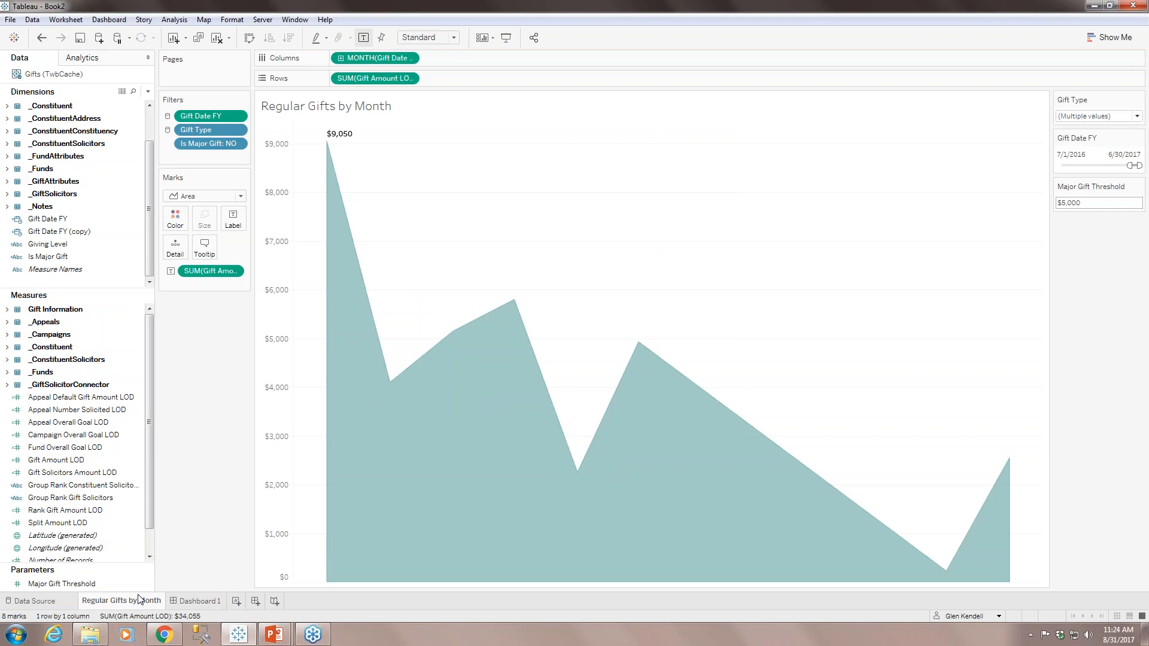
mouse_move(139, 595)
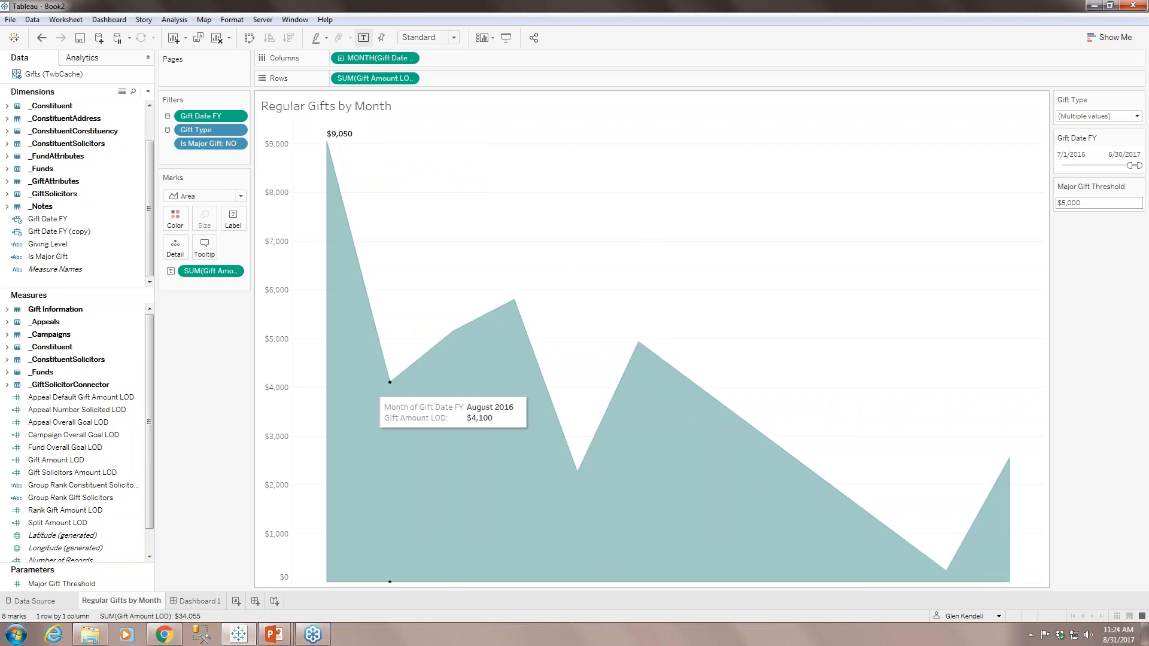
right_click(133, 601)
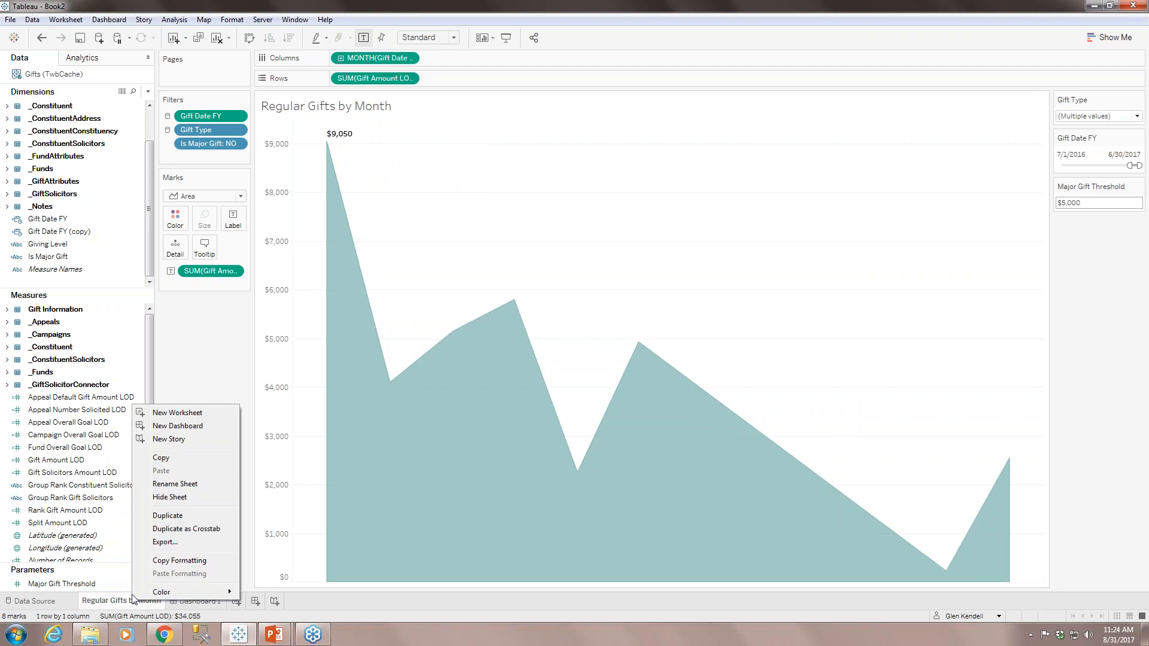
left_click(185, 519)
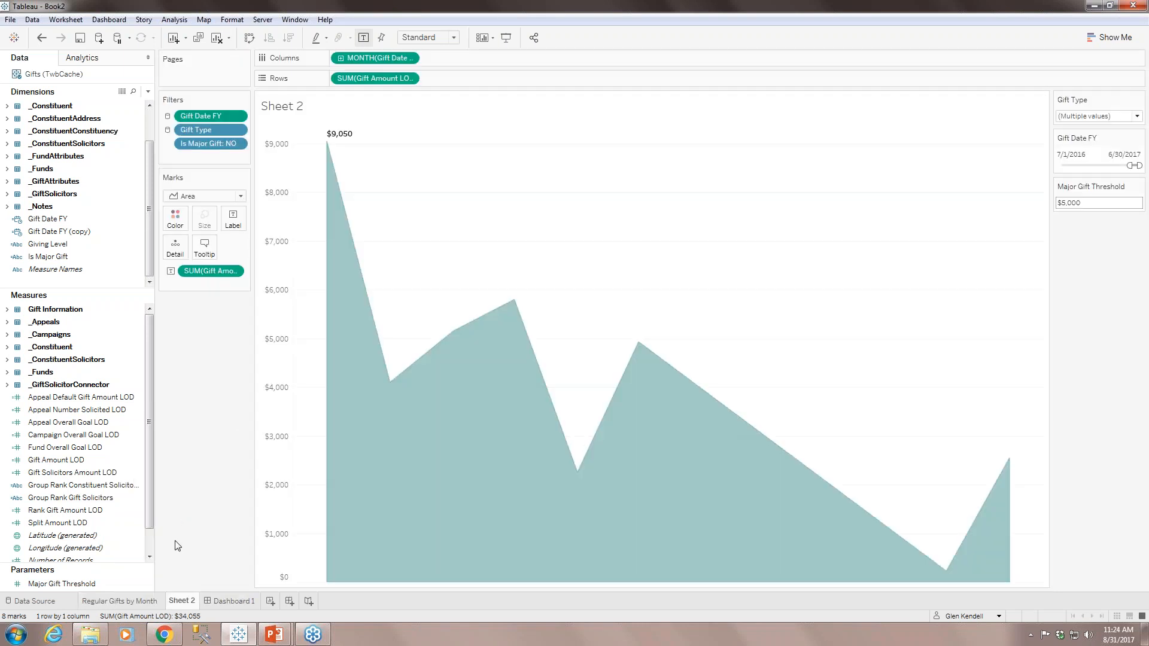
right_click(138, 602)
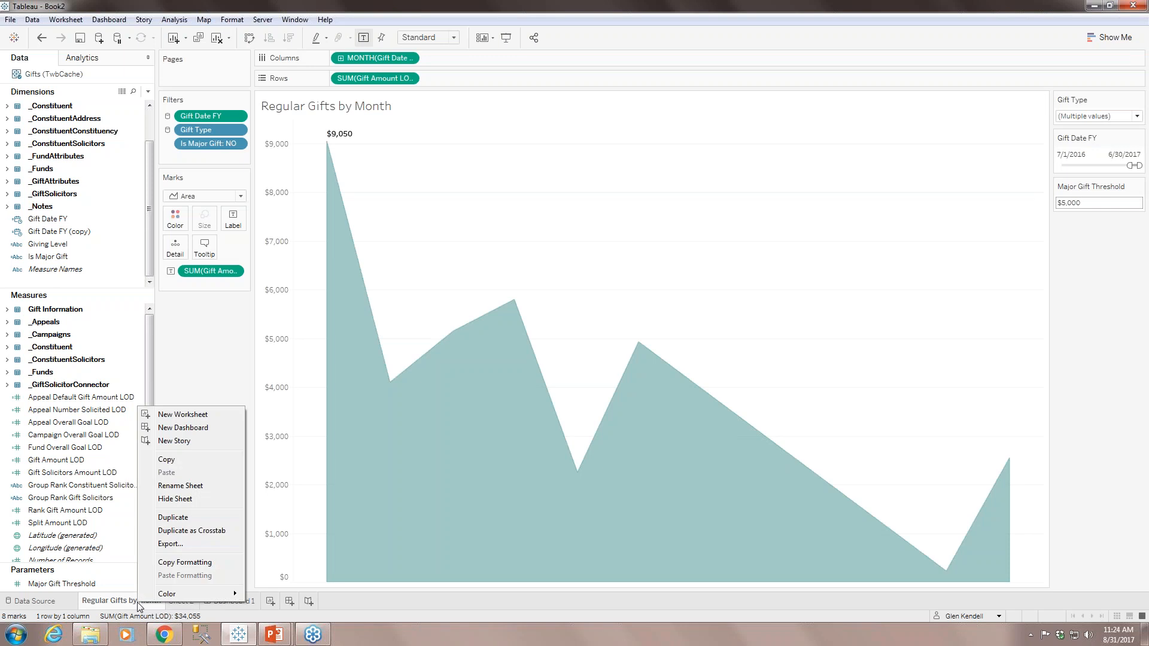
left_click(185, 313)
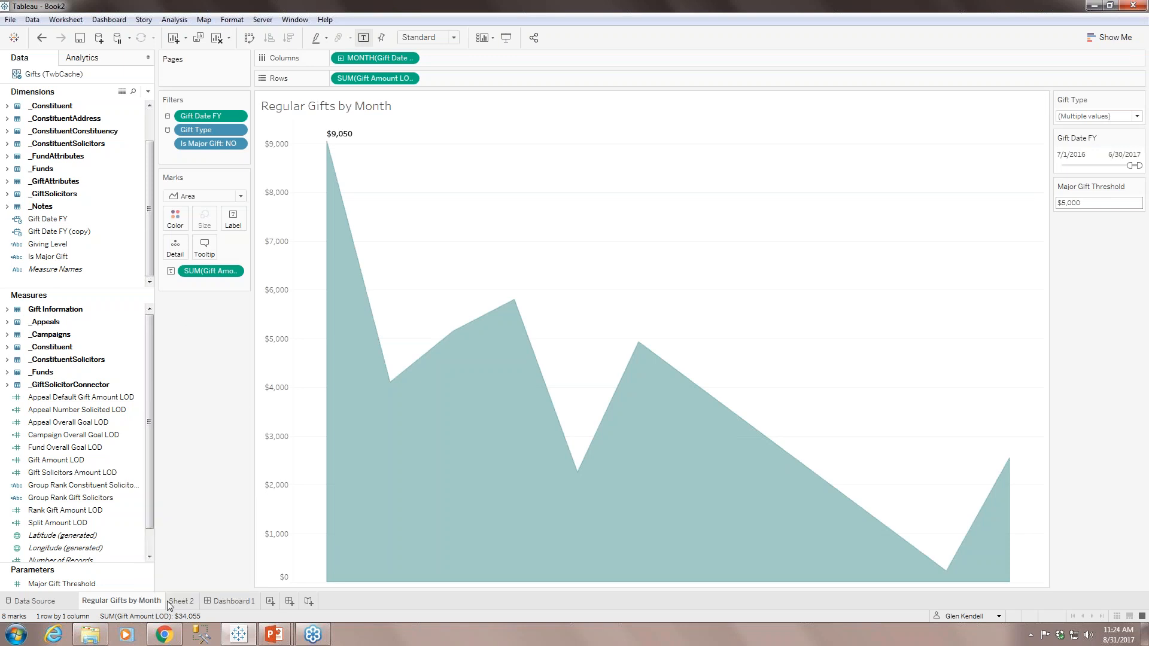
left_click(188, 602)
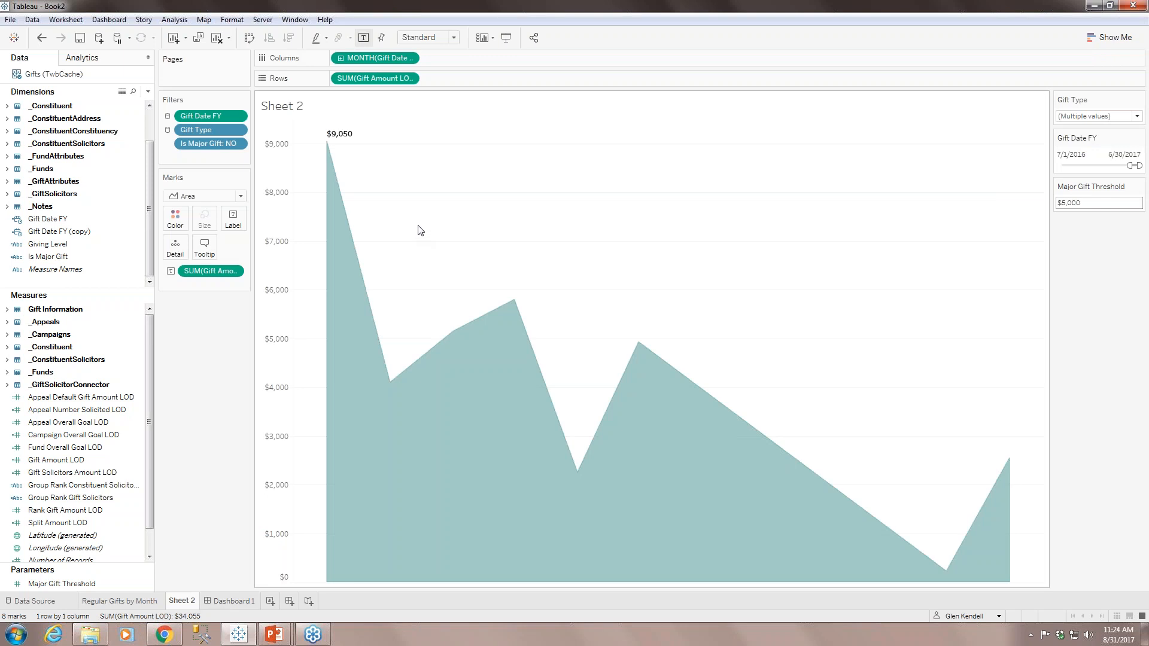
Step: Apply the Running Total quick table calculation to SUM(Gift Amount LOD) on both Rows and the mark label
left_click(410, 79)
mouse_move(429, 273)
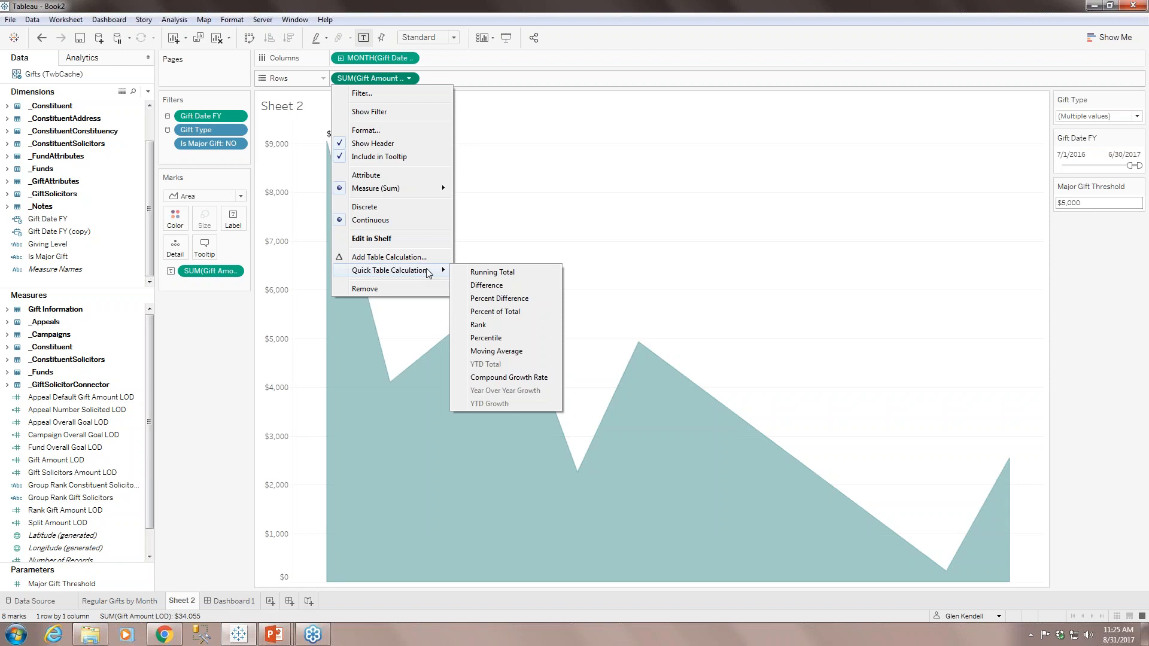
left_click(470, 275)
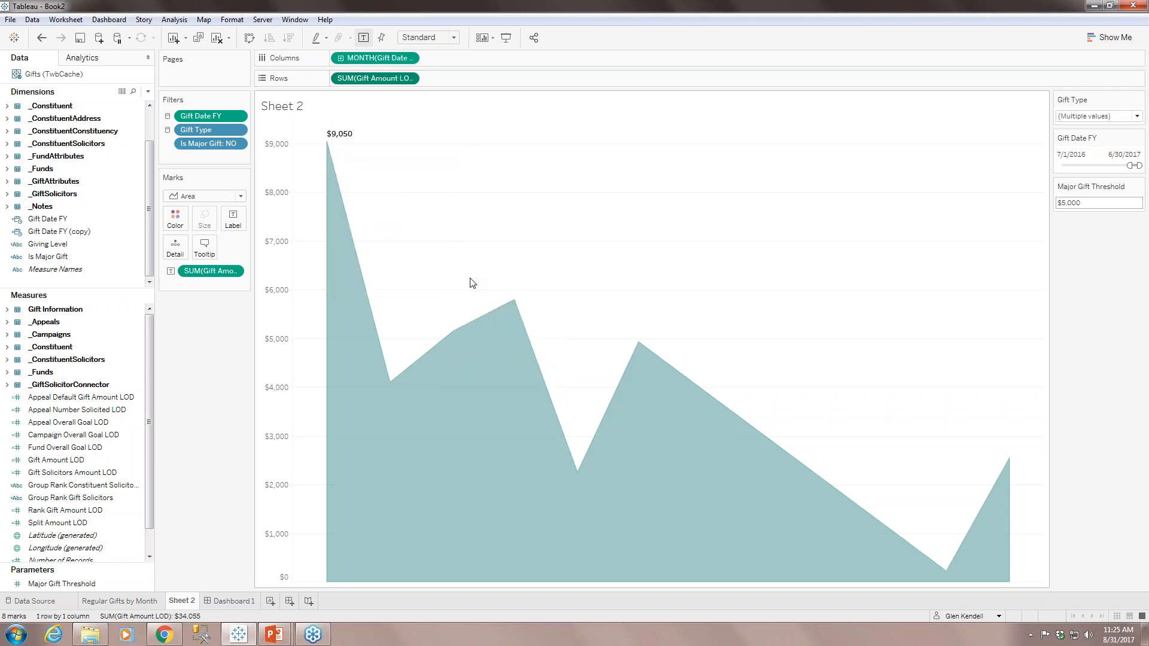
left_click(234, 272)
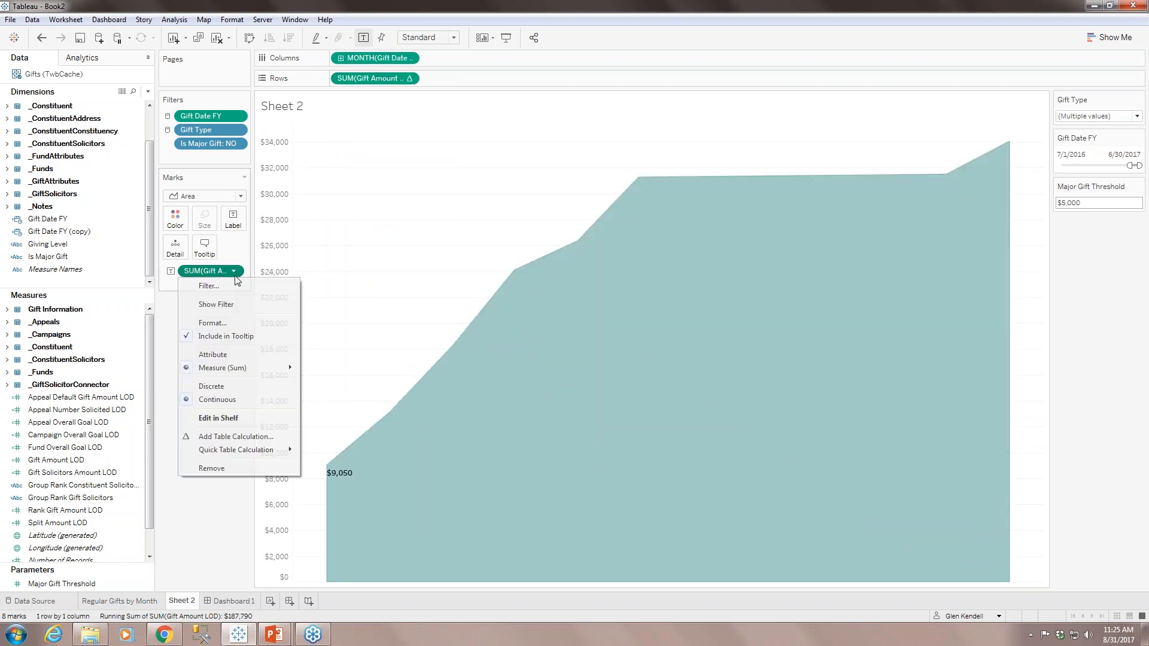
mouse_move(281, 450)
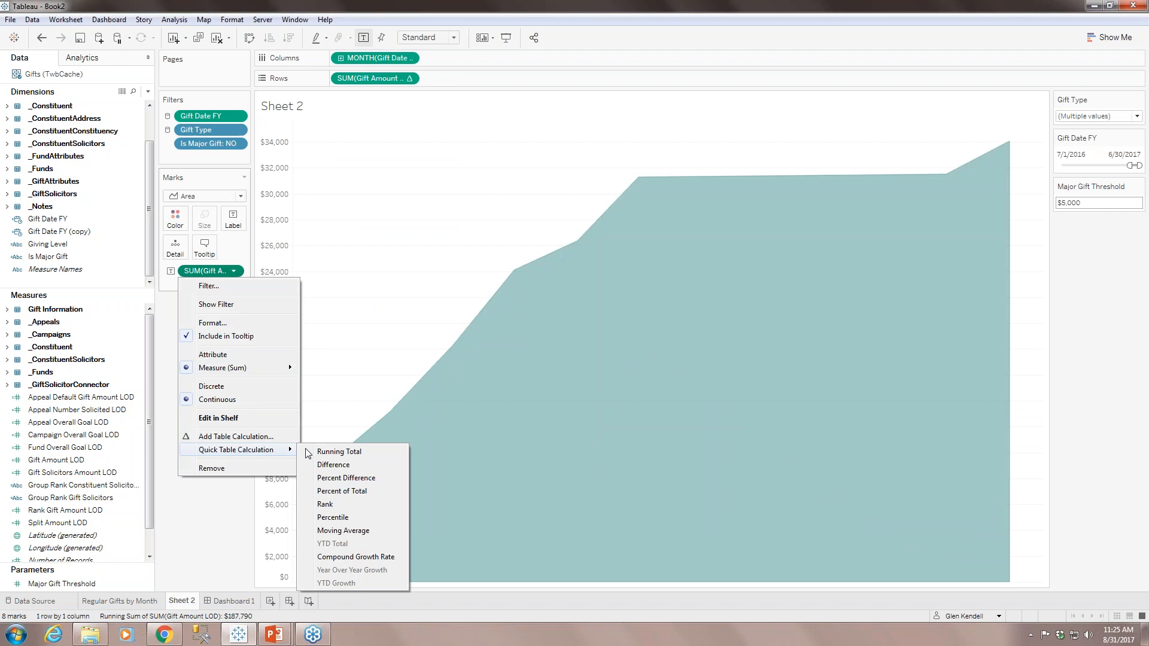
left_click(328, 451)
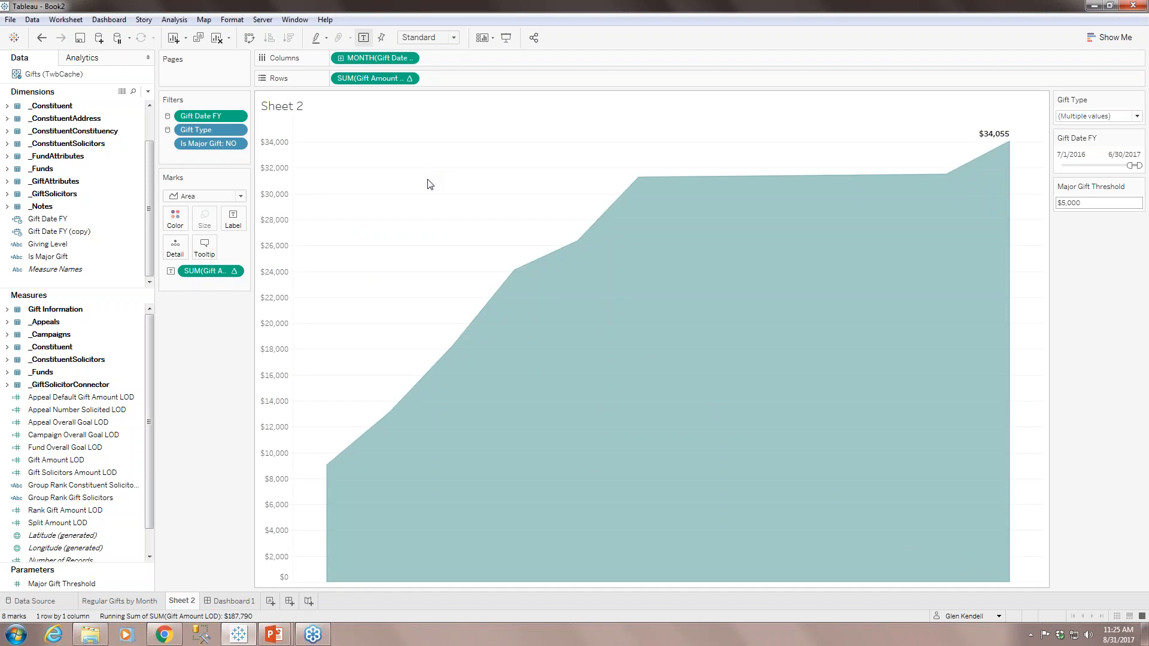
Step: Rename Sheet 2 as "Regular Gifts Running Total"
right_click(188, 606)
left_click(223, 488)
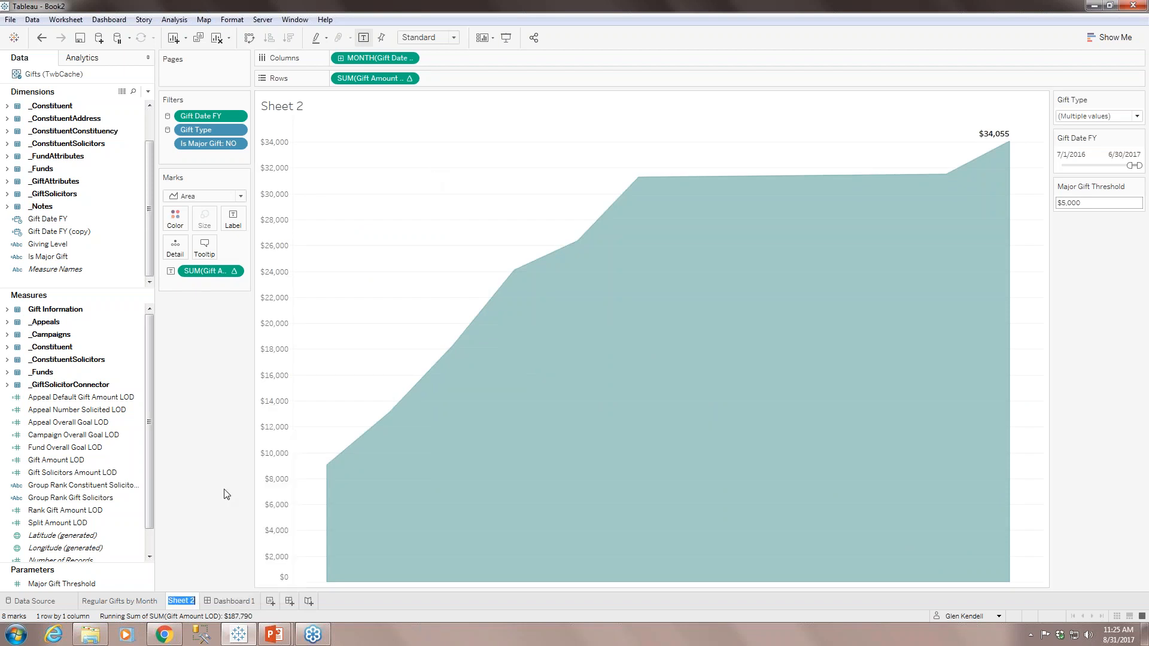
type("Regular G")
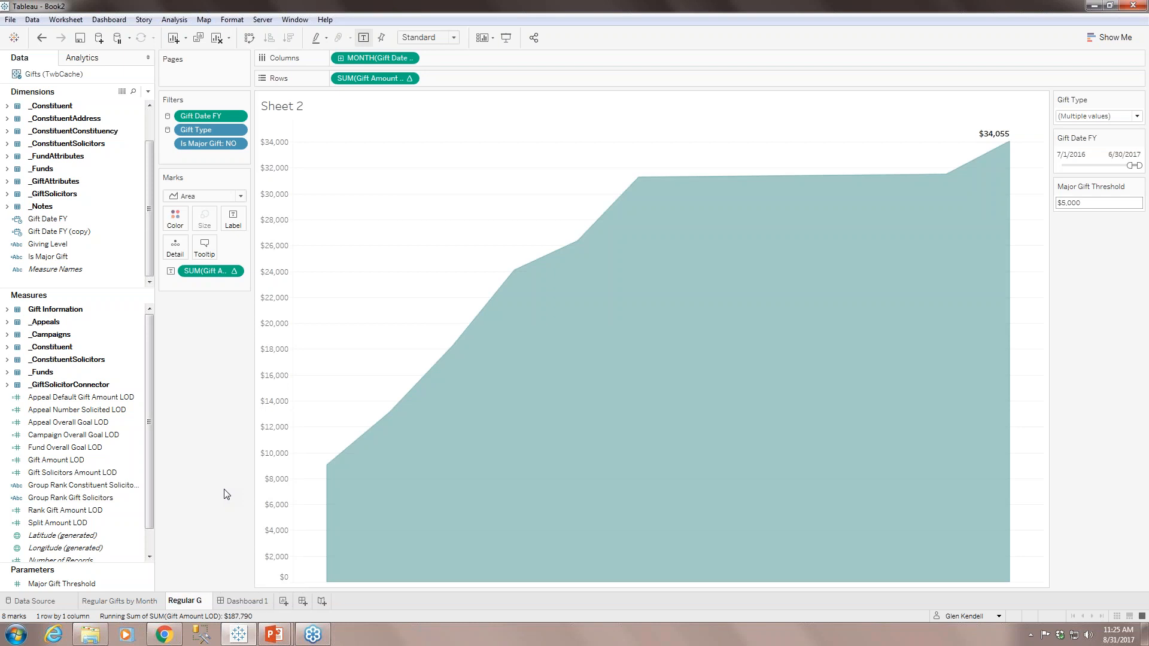
type("ifts Ru")
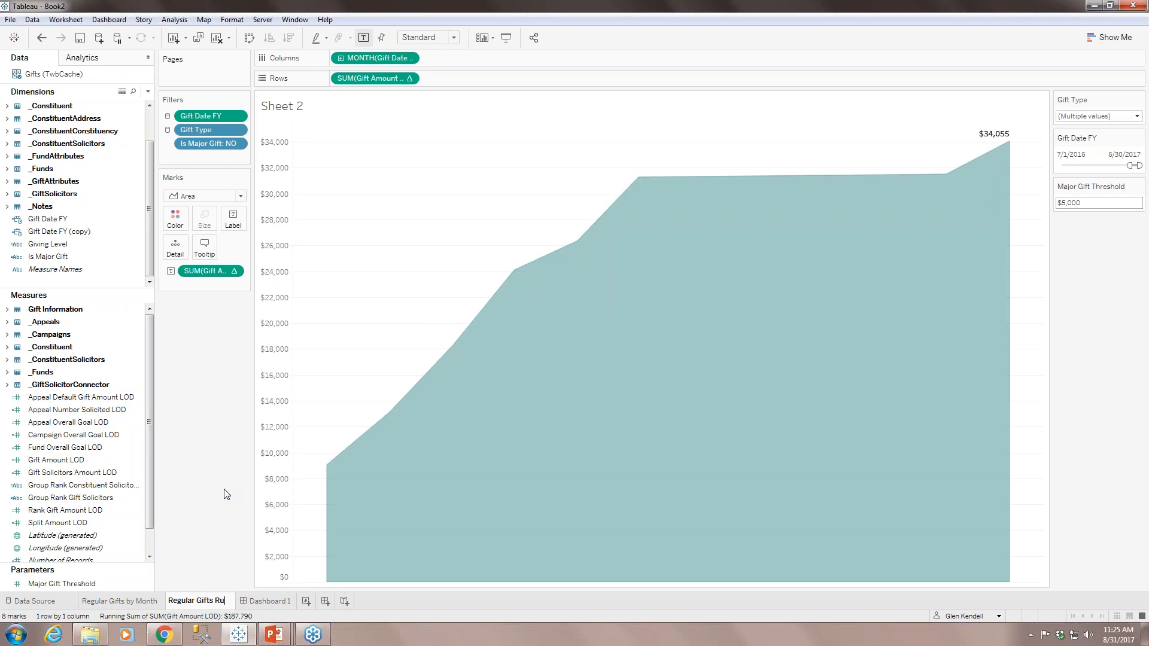
type("nning Total")
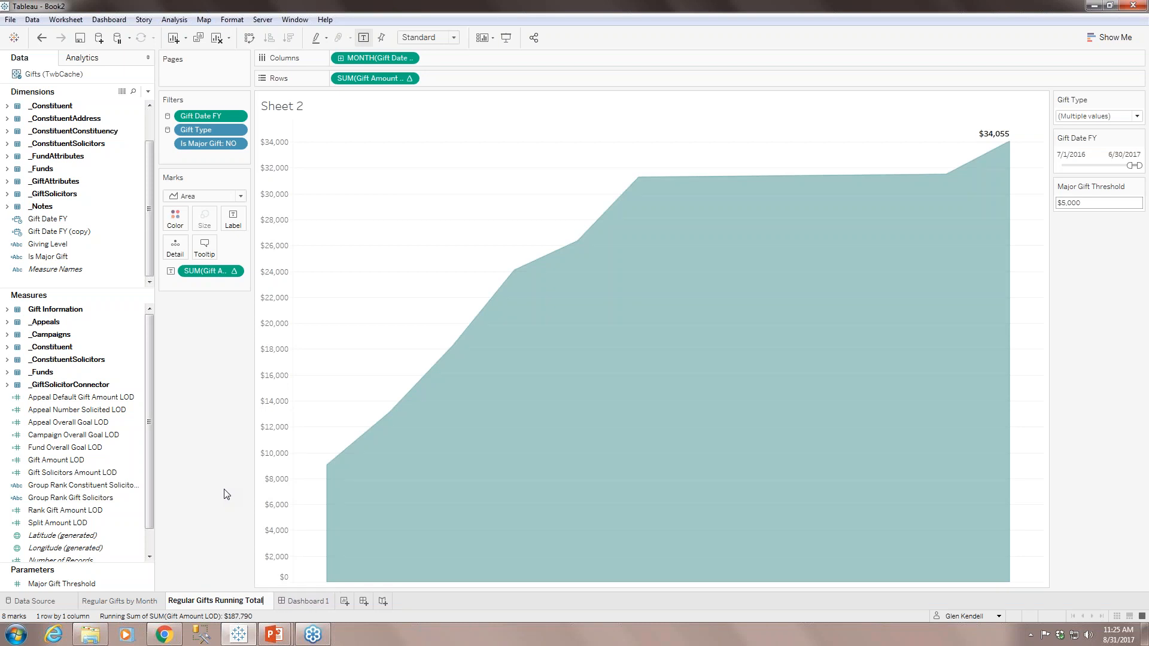
key("Return")
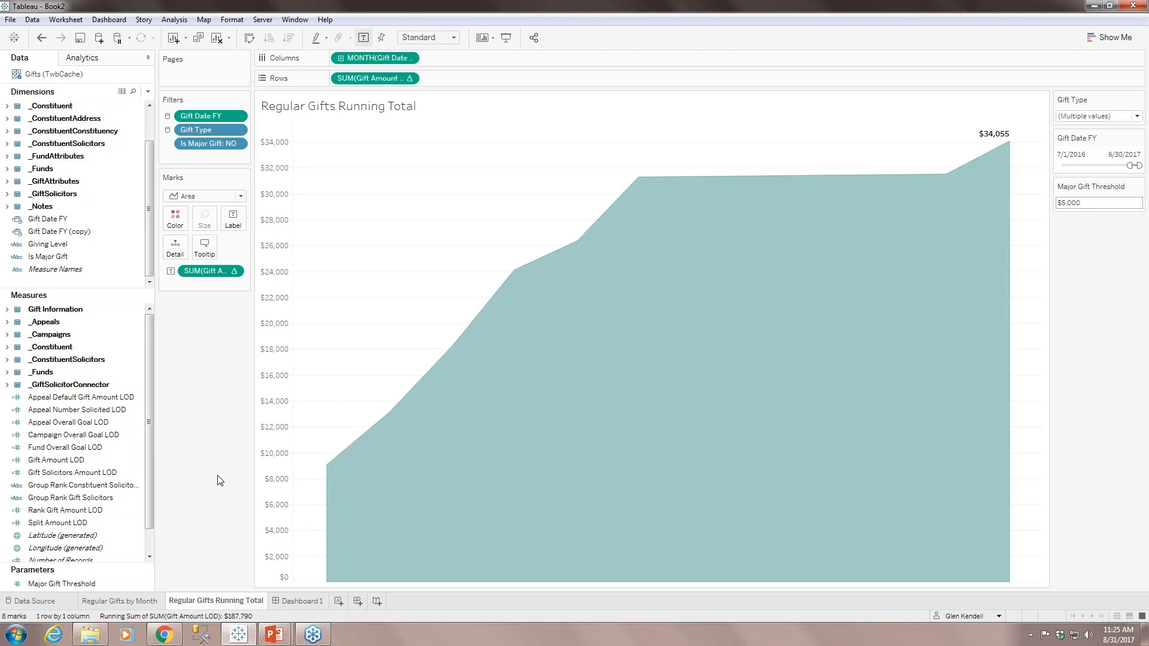
Step: Duplicate the Regular Gifts Running Total worksheet and set Gift Amount LOD to Median on both Rows and the mark label
right_click(209, 601)
left_click(248, 514)
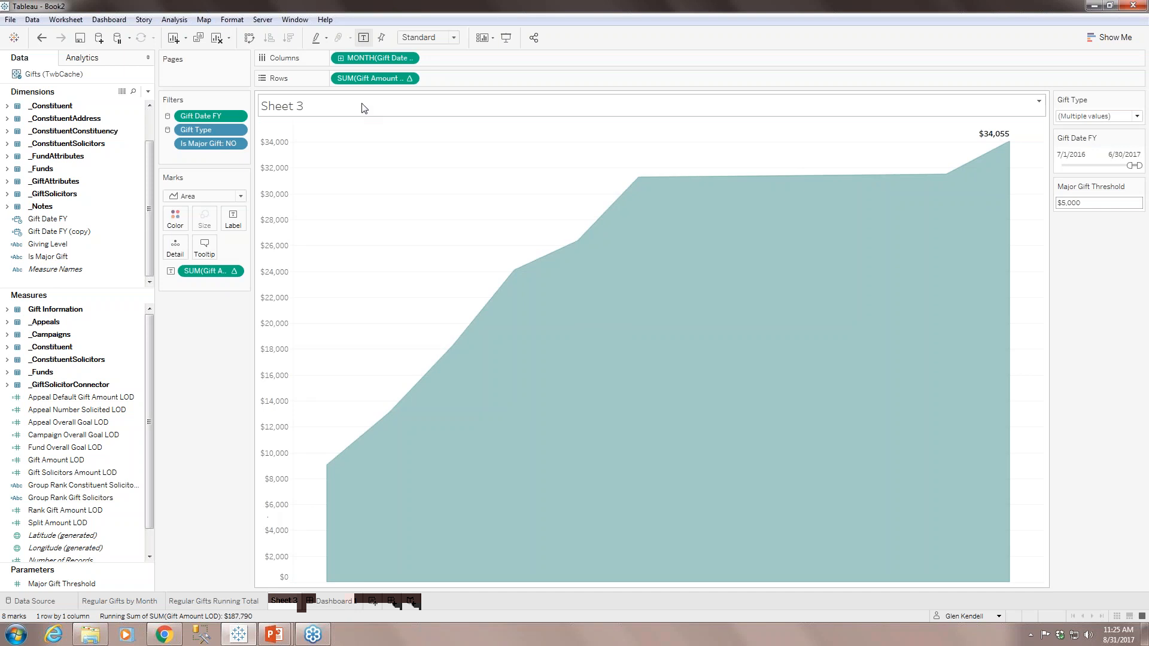
left_click(413, 80)
mouse_move(418, 190)
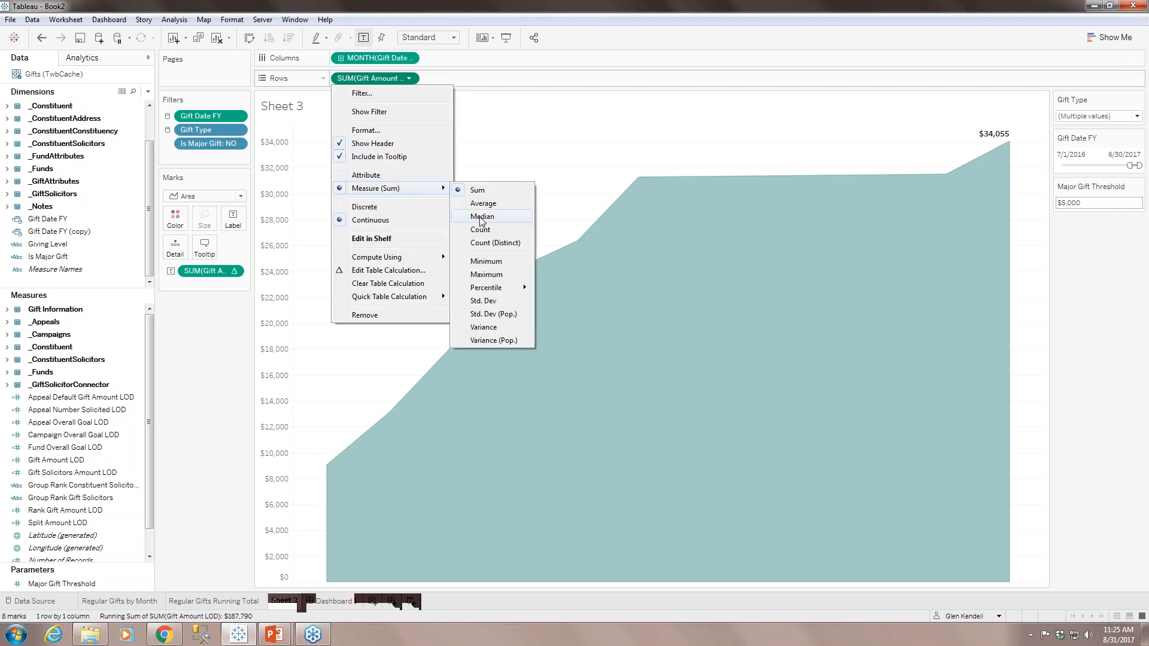
left_click(481, 216)
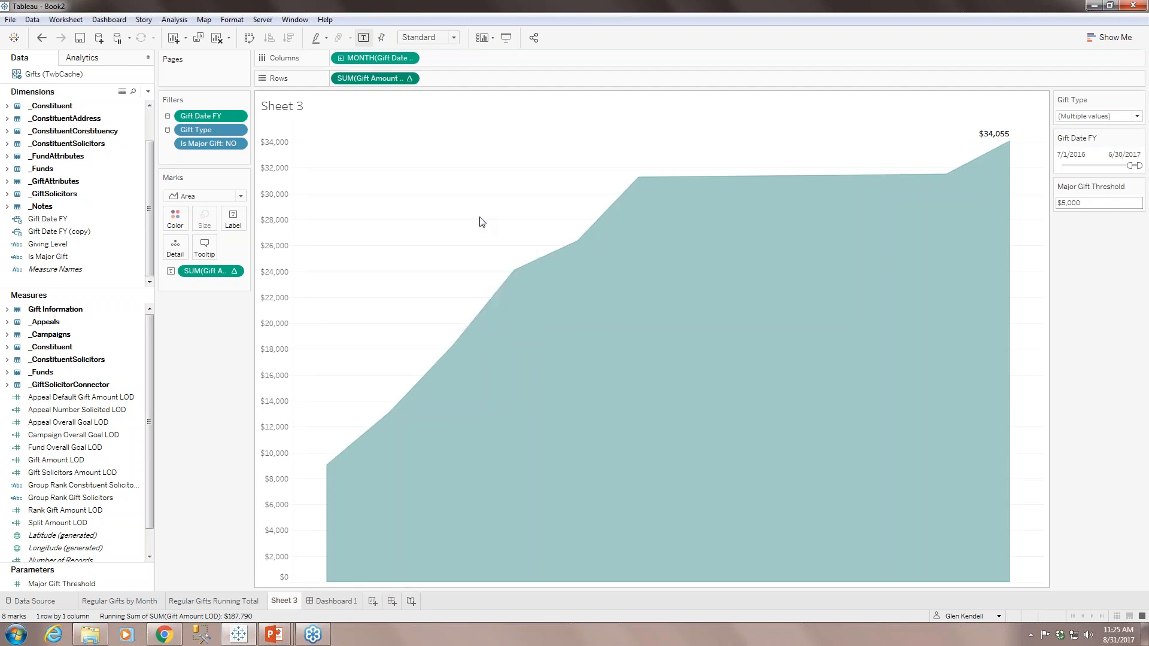
left_click(233, 271)
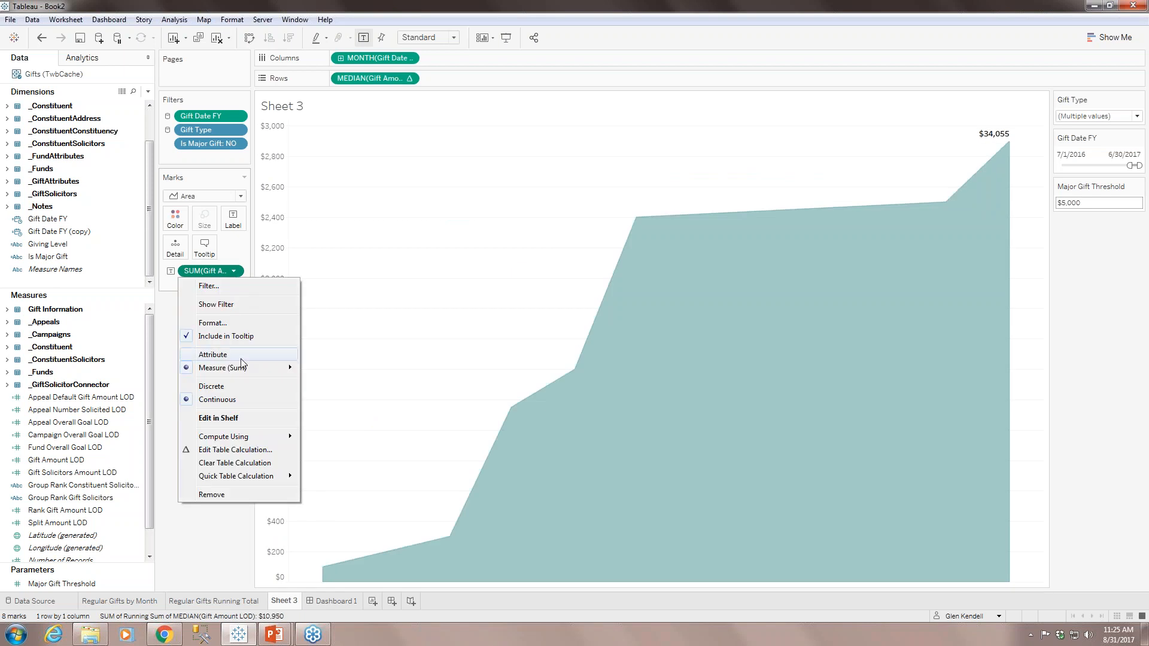
mouse_move(262, 367)
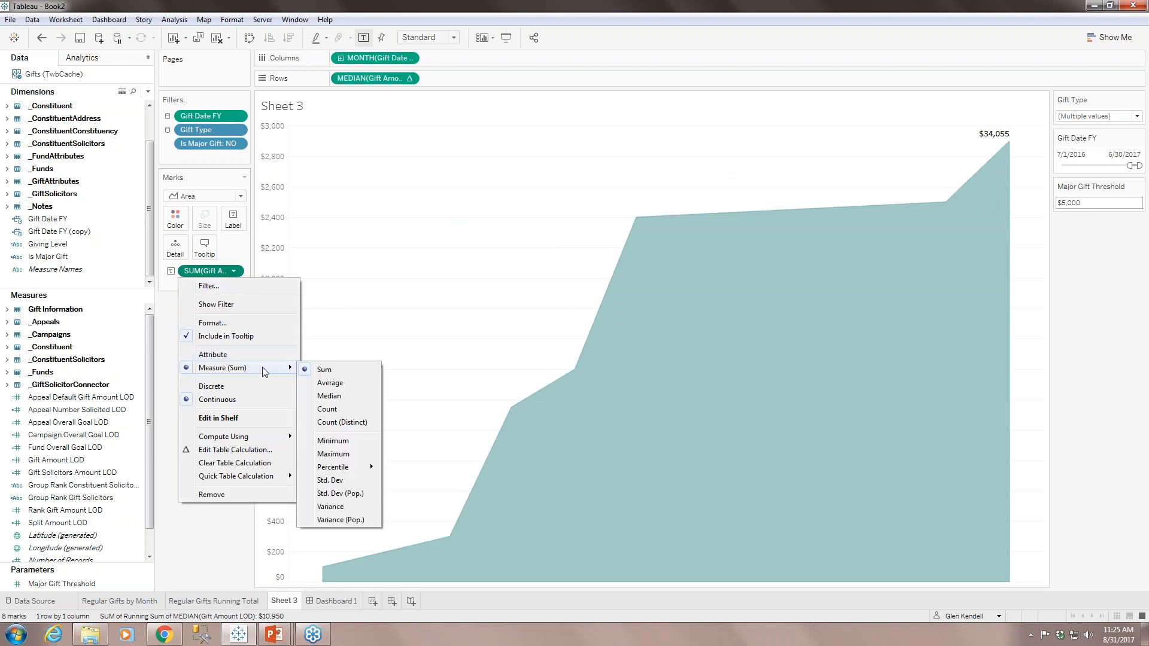
left_click(331, 396)
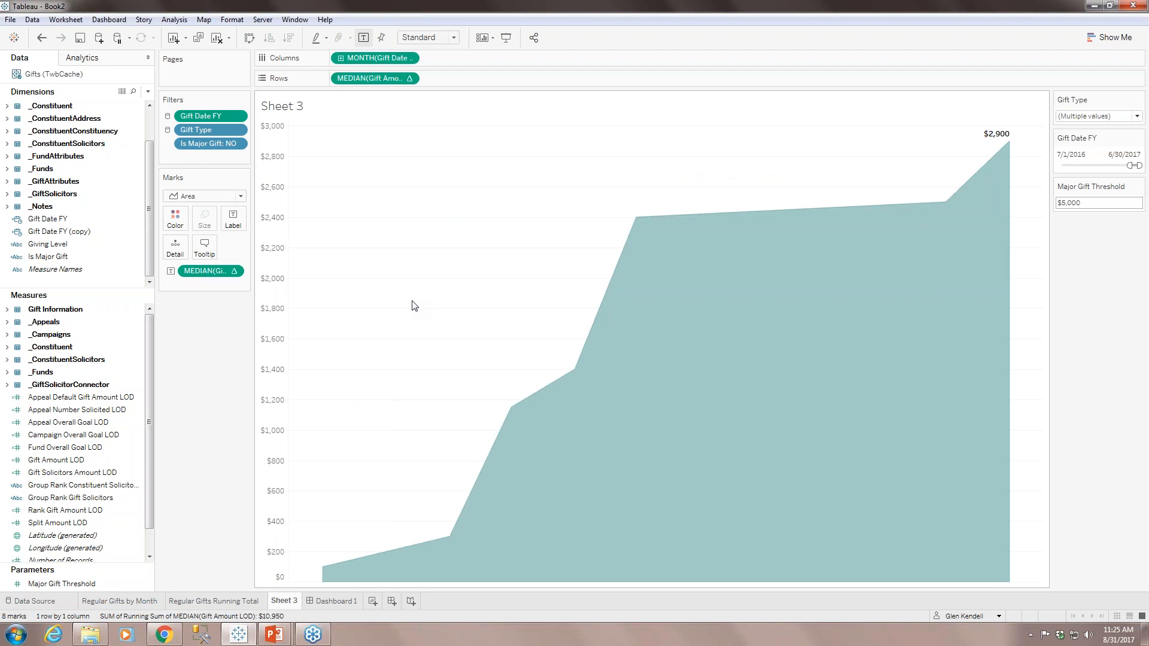
Step: Rename Sheet 3 as "Median Regular Gift By Month"
right_click(286, 601)
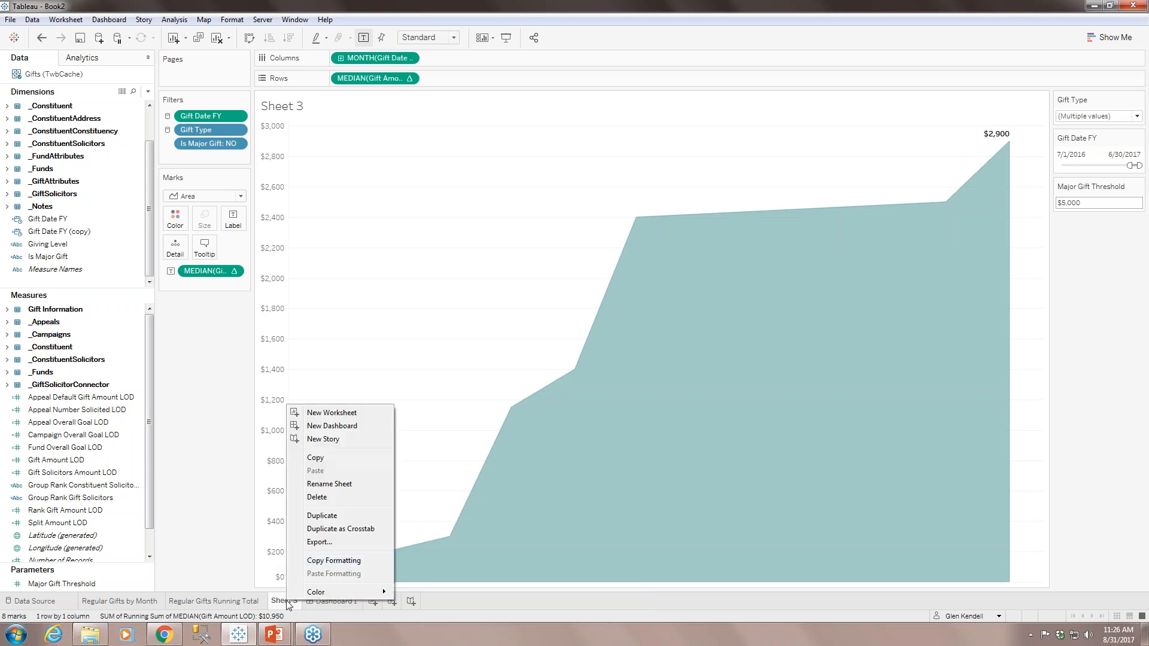
left_click(329, 485)
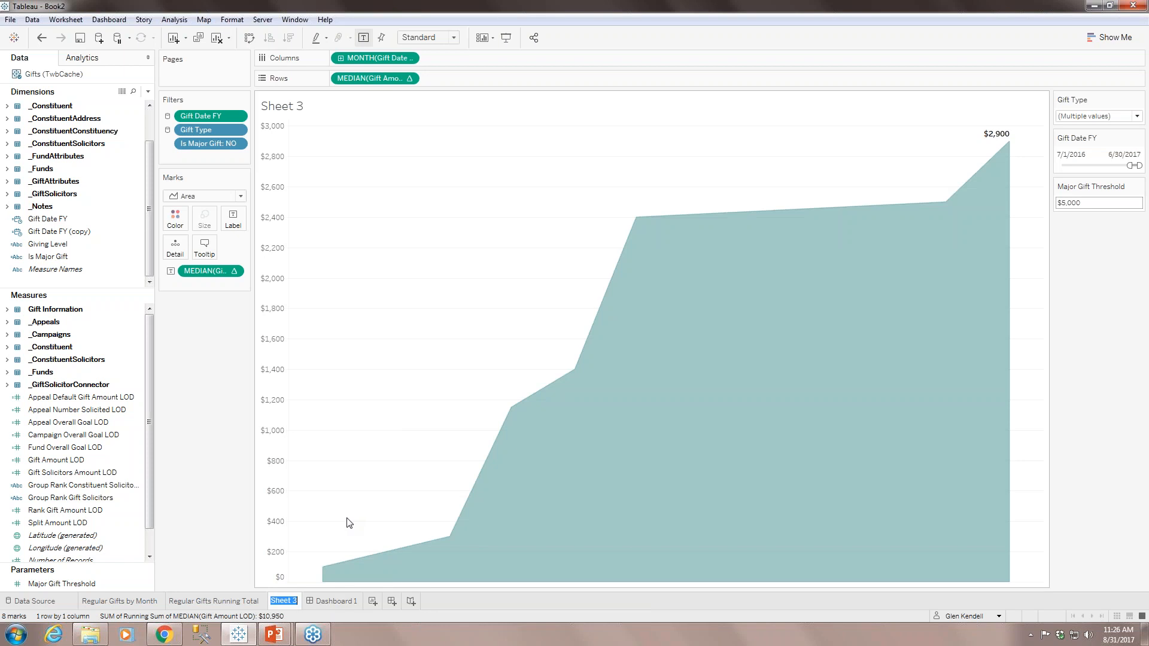
type("Median Regular Gift By Mon")
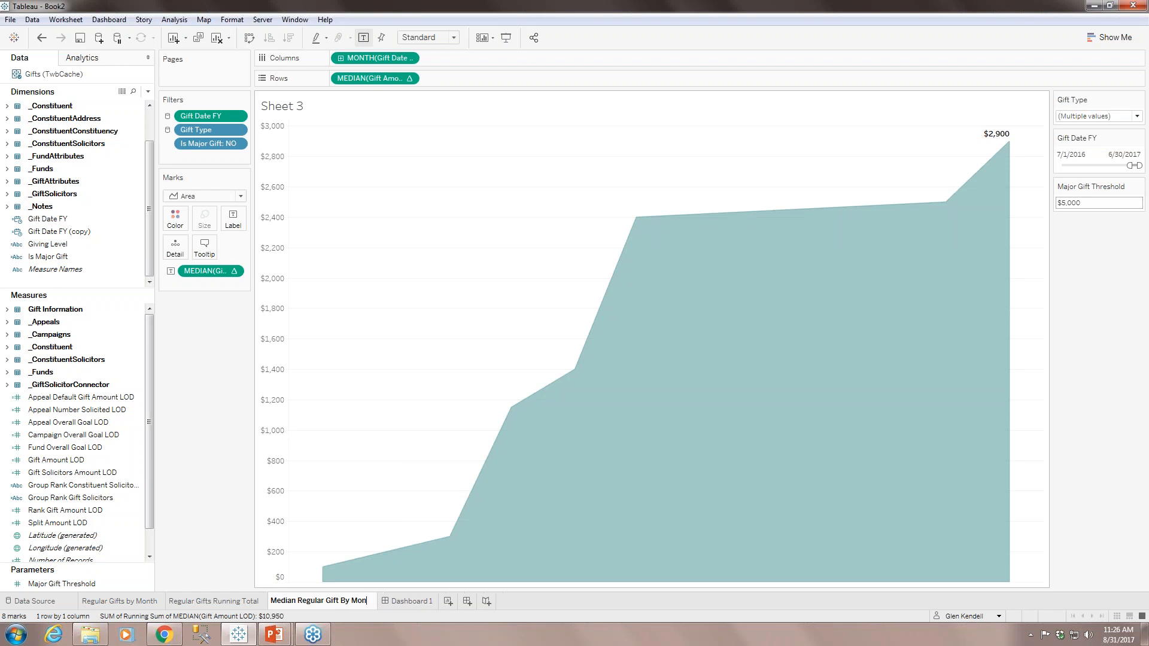
type("th")
key("Return")
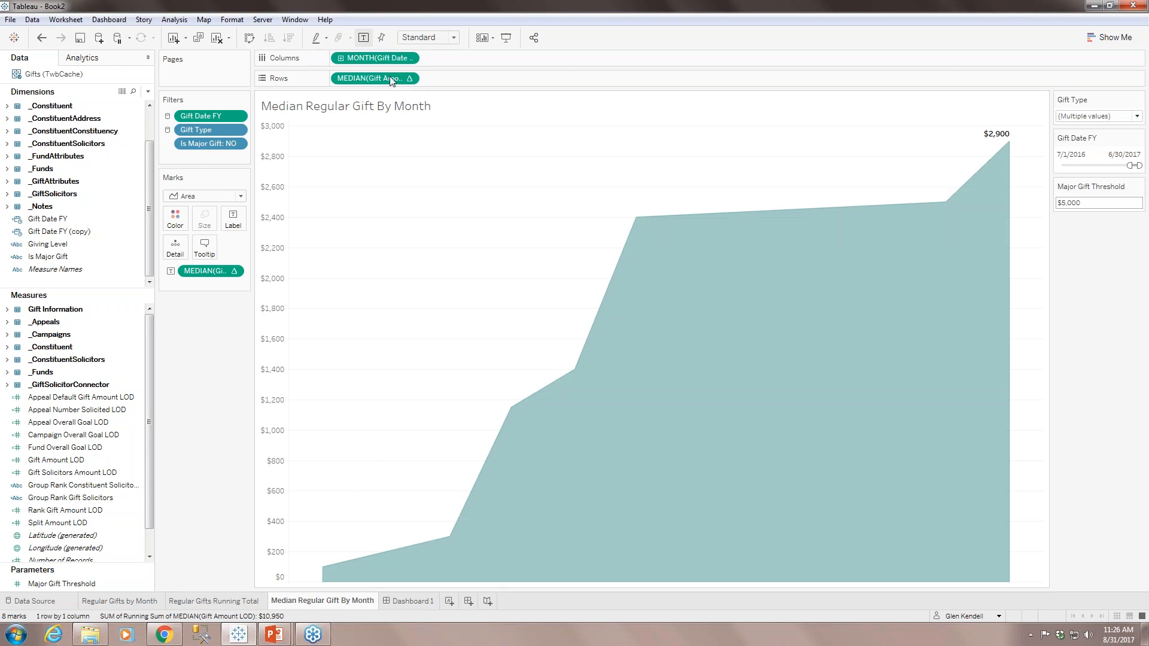
left_click(410, 78)
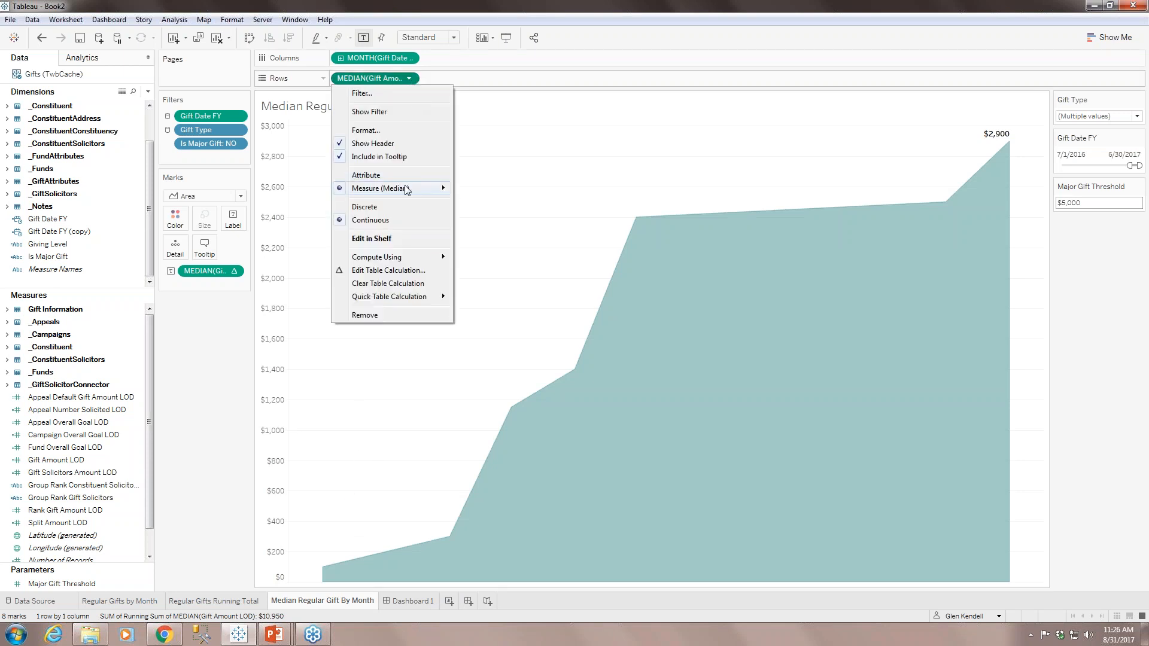
mouse_move(406, 190)
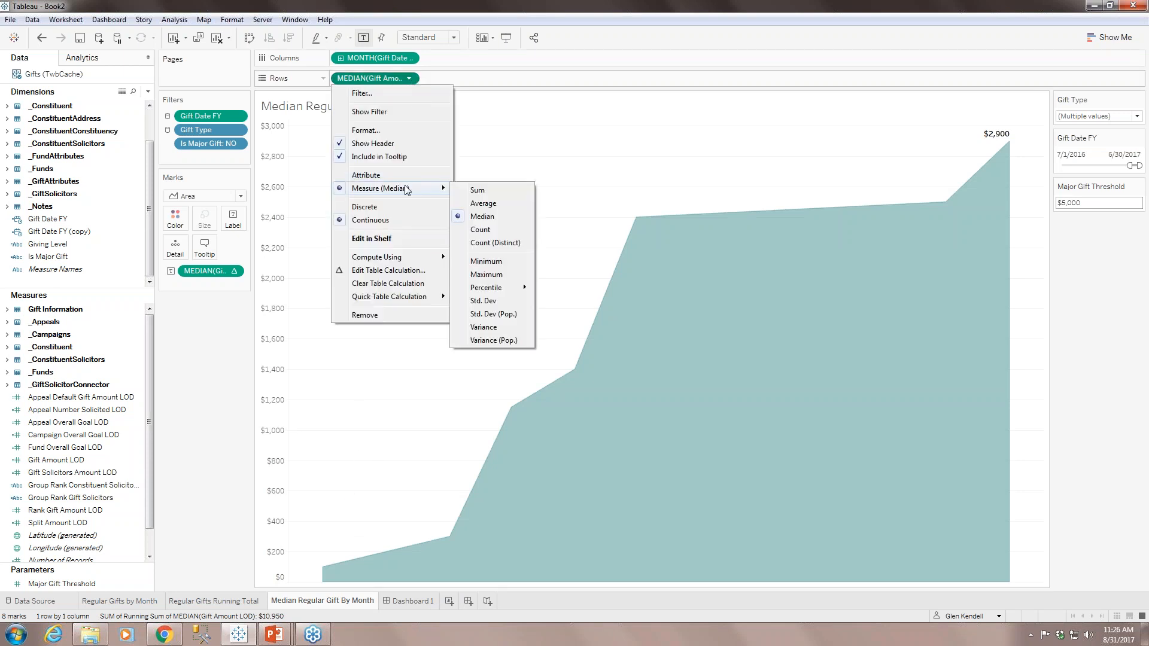
left_click(161, 329)
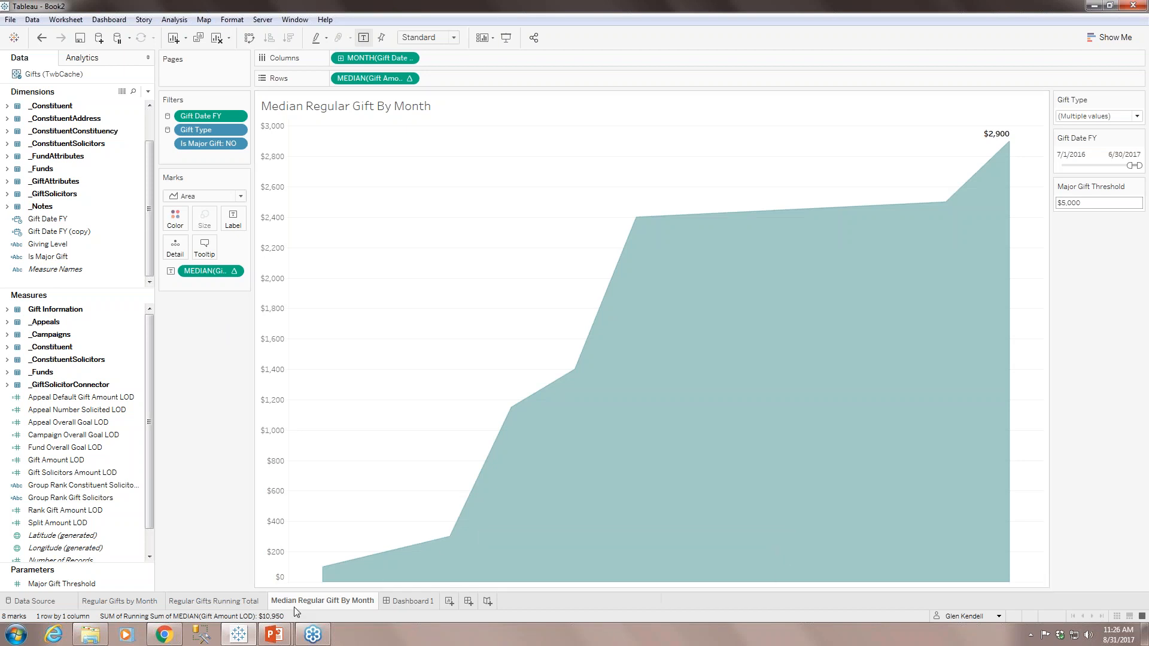
Step: Duplicate the Regular Gifts by Month worksheet
left_click(132, 601)
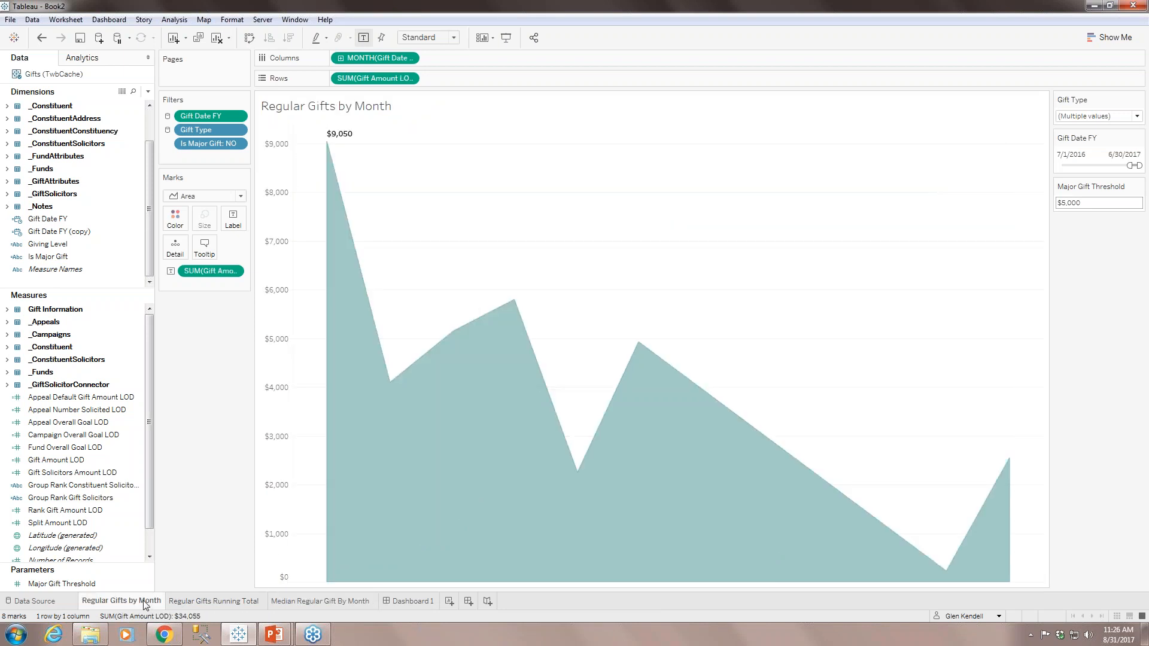
mouse_move(145, 605)
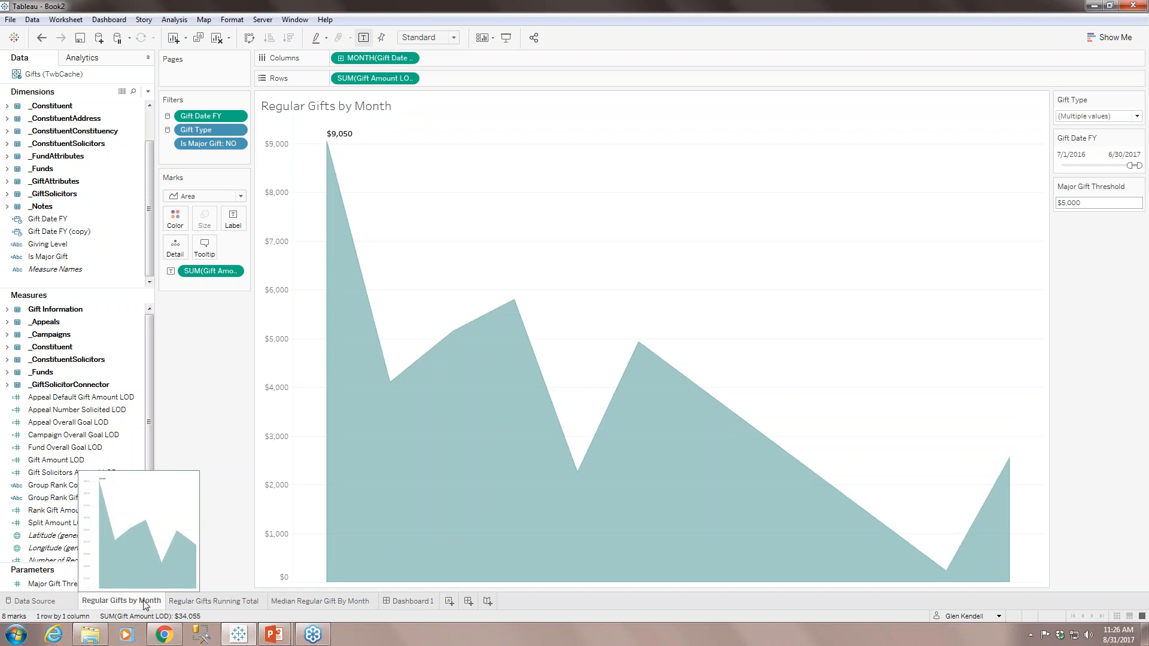
right_click(144, 606)
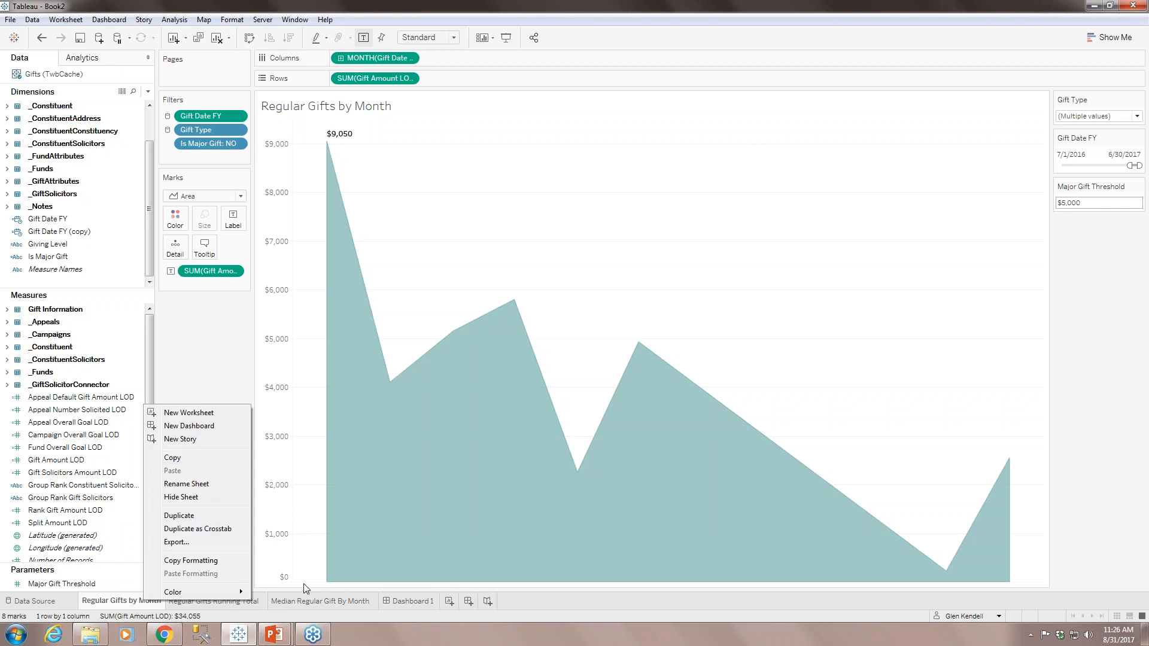
left_click(198, 516)
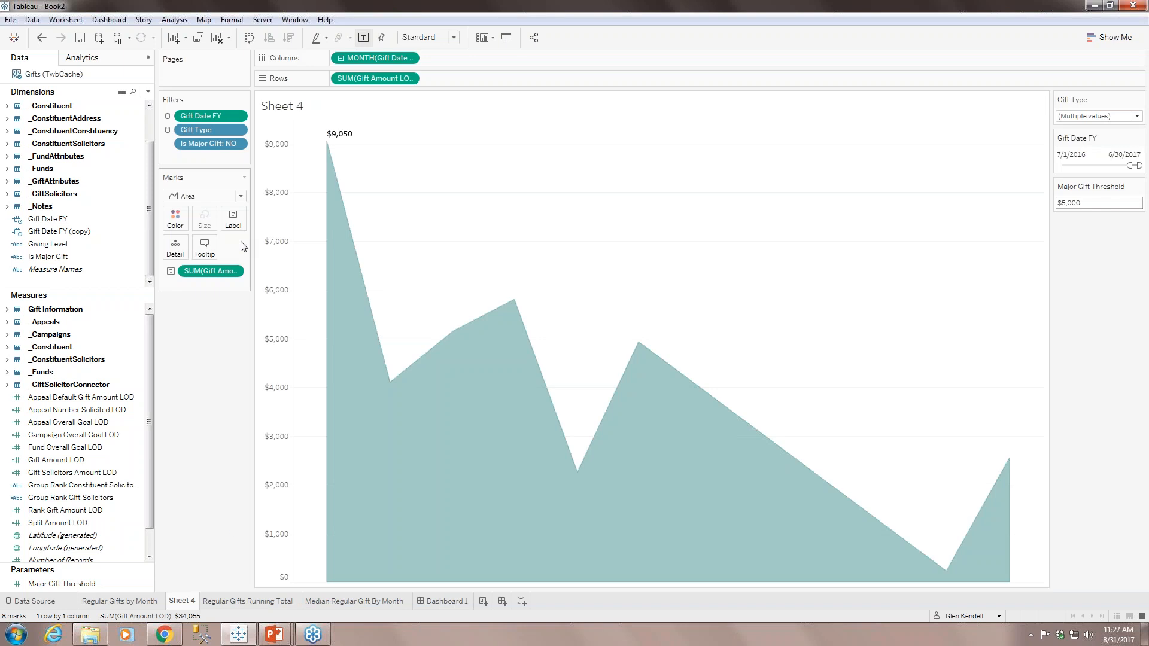
Step: Remove SUM(Gift Amount LOD) from both Rows and the mark label on Sheet 4
left_click(408, 80)
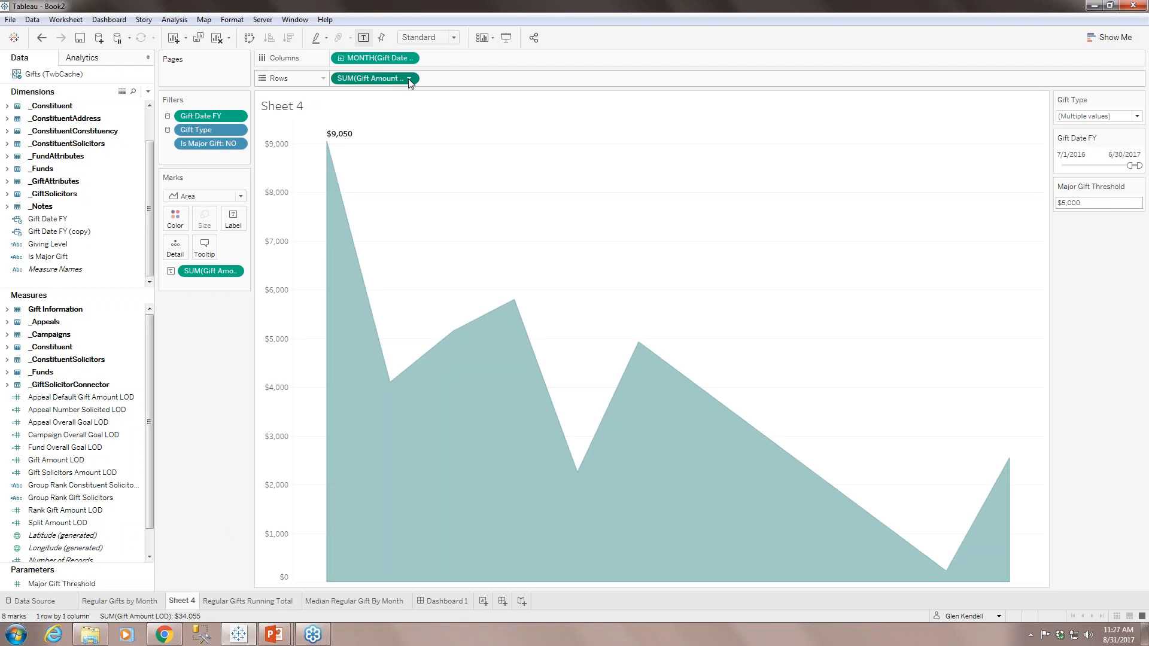
left_click(386, 289)
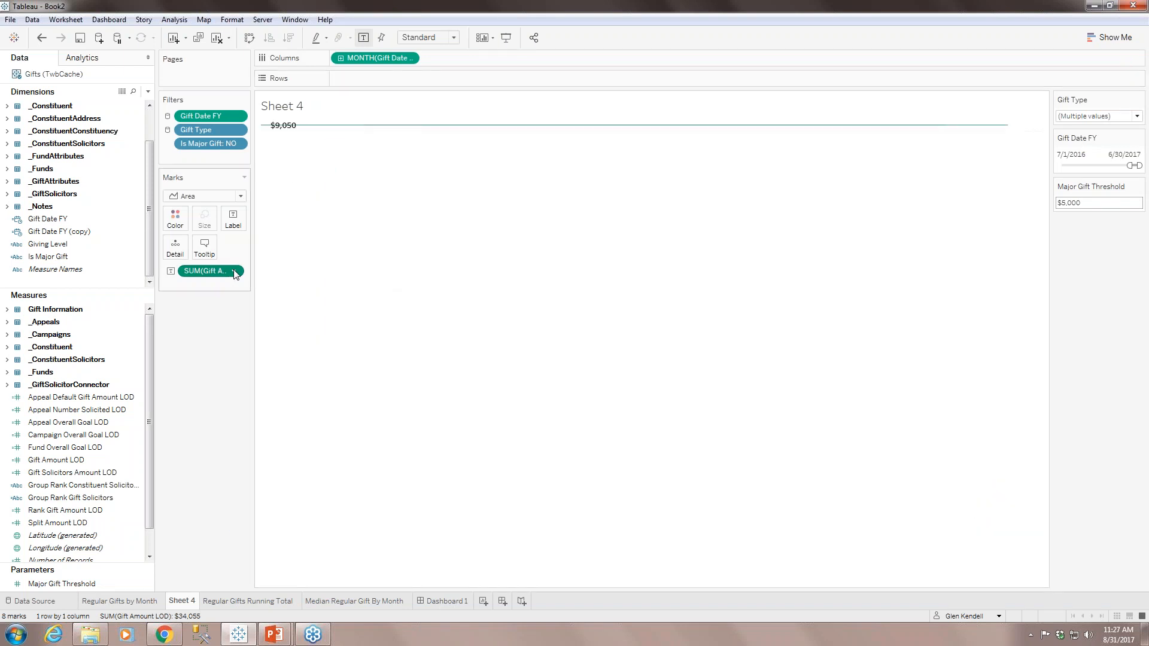
left_click(236, 271)
left_click(219, 471)
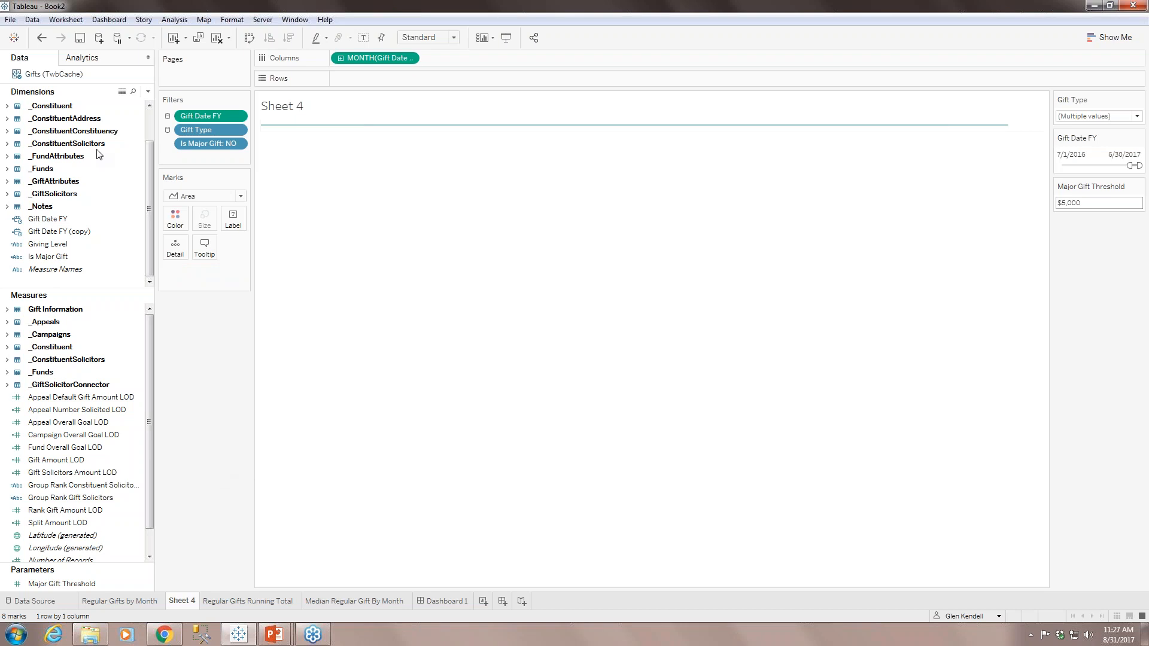
Step: Add Constituent ID from the _Constituent dimensions to Rows as a Count (Distinct) measure and use it as the mark label
left_click(7, 106)
left_click(76, 182)
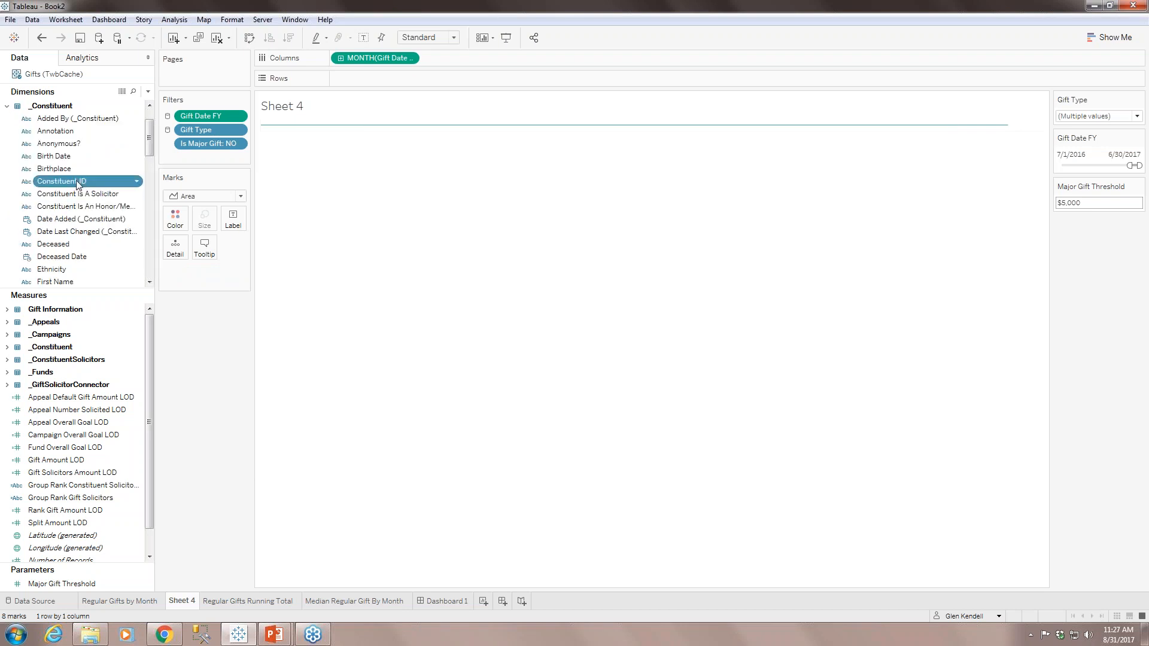
double_click(77, 183)
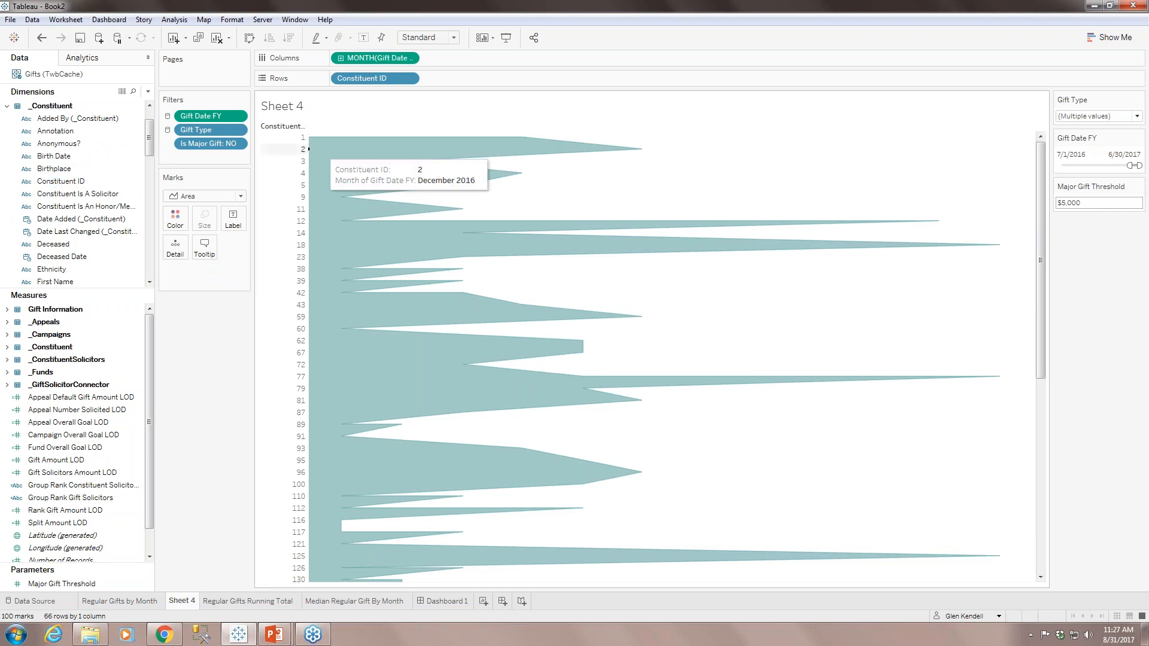
left_click(411, 79)
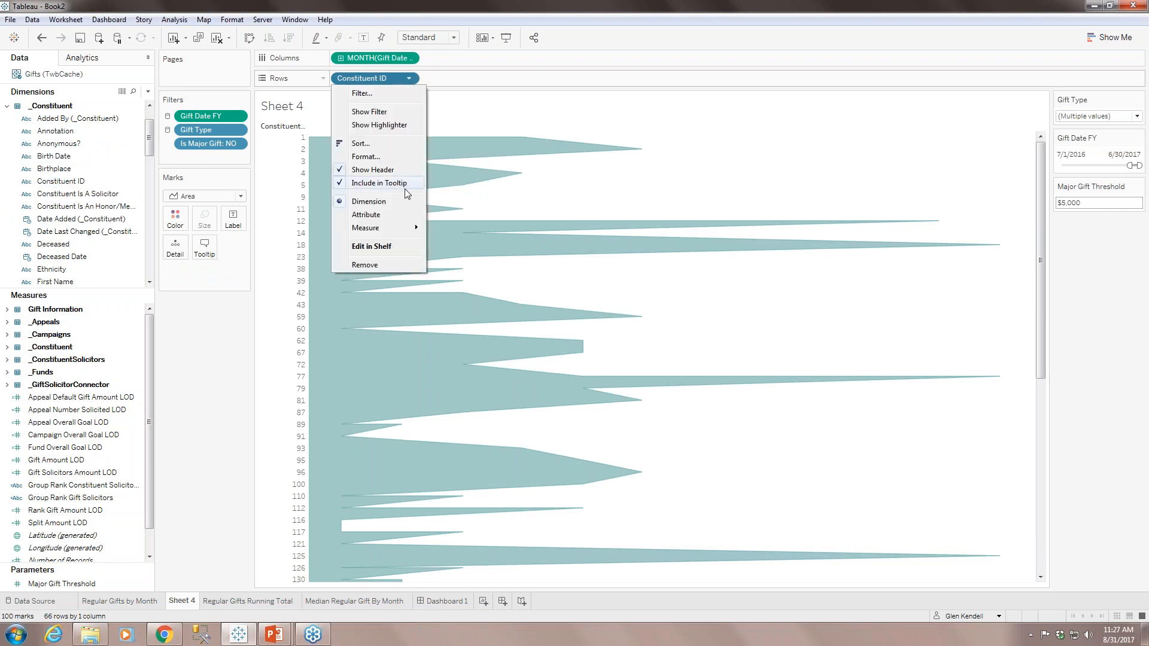
mouse_move(402, 229)
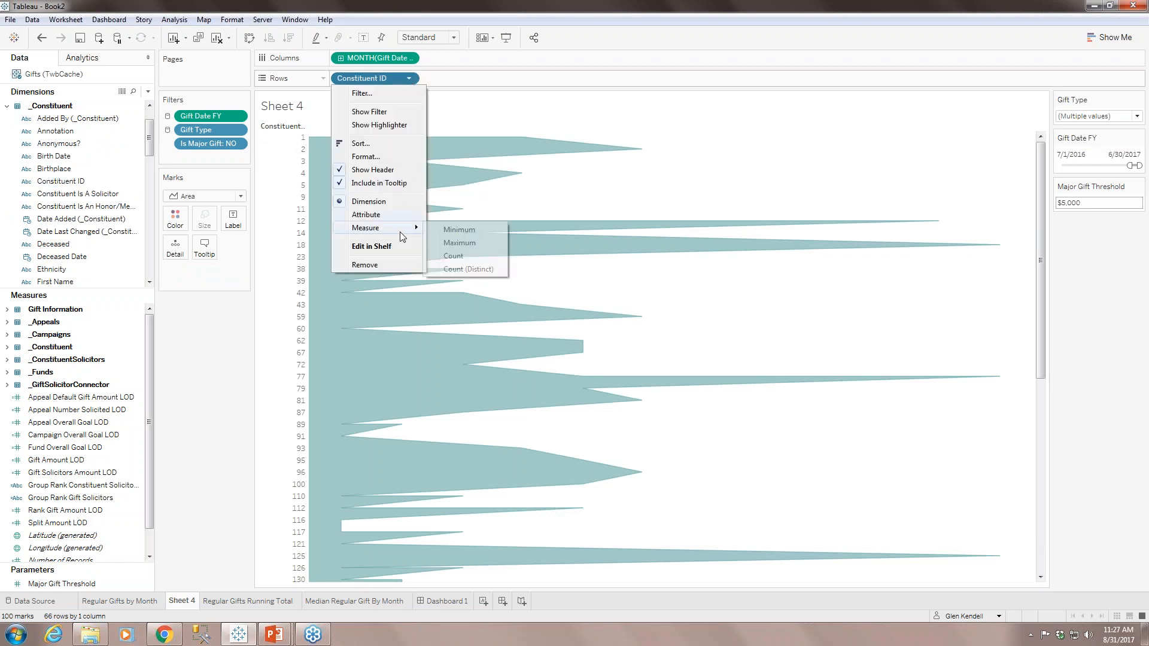
left_click(470, 270)
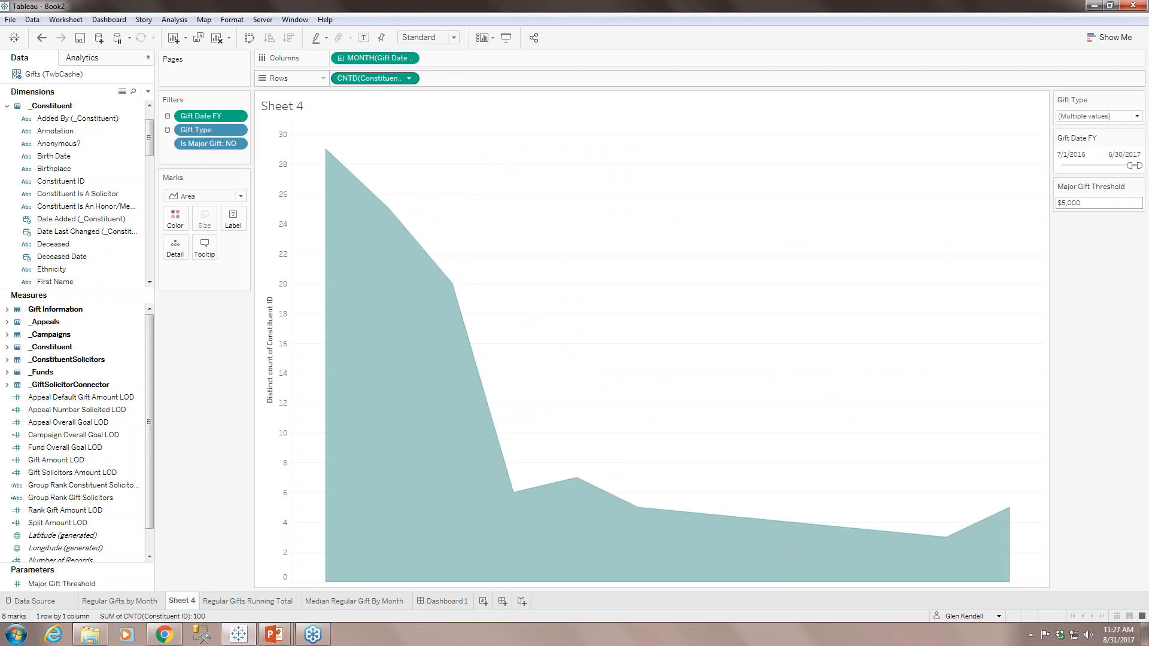
left_click_drag(380, 78, 236, 223)
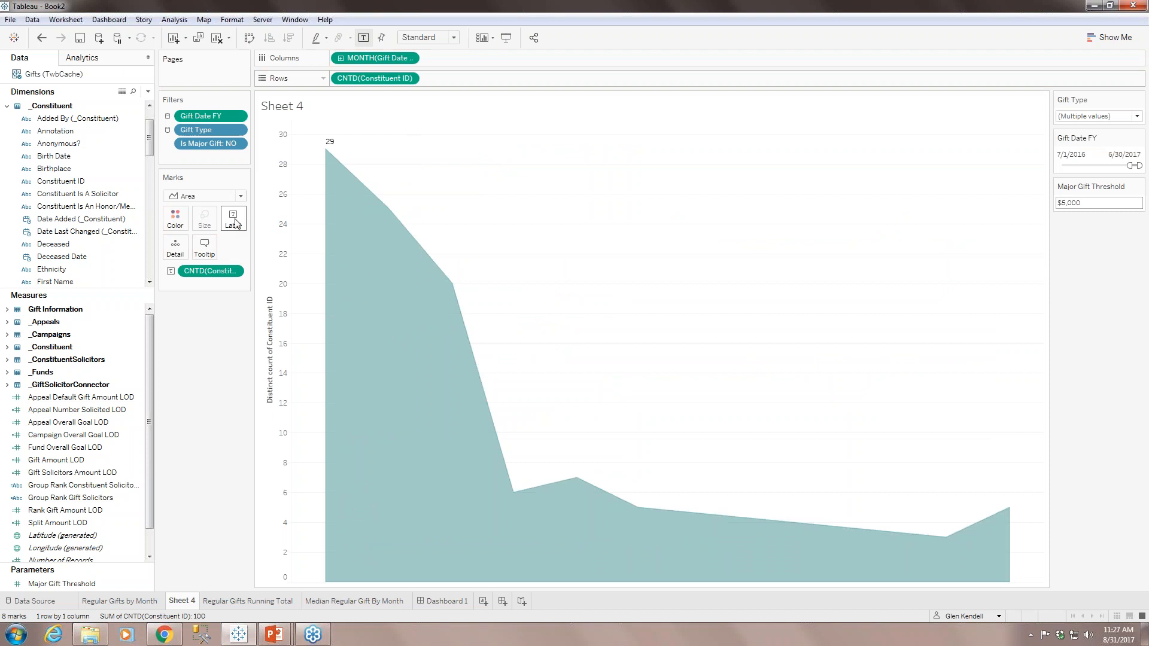
Step: Clear the title of the Constituent ID distinct count axis
left_click(269, 343)
right_click(269, 343)
left_click(294, 349)
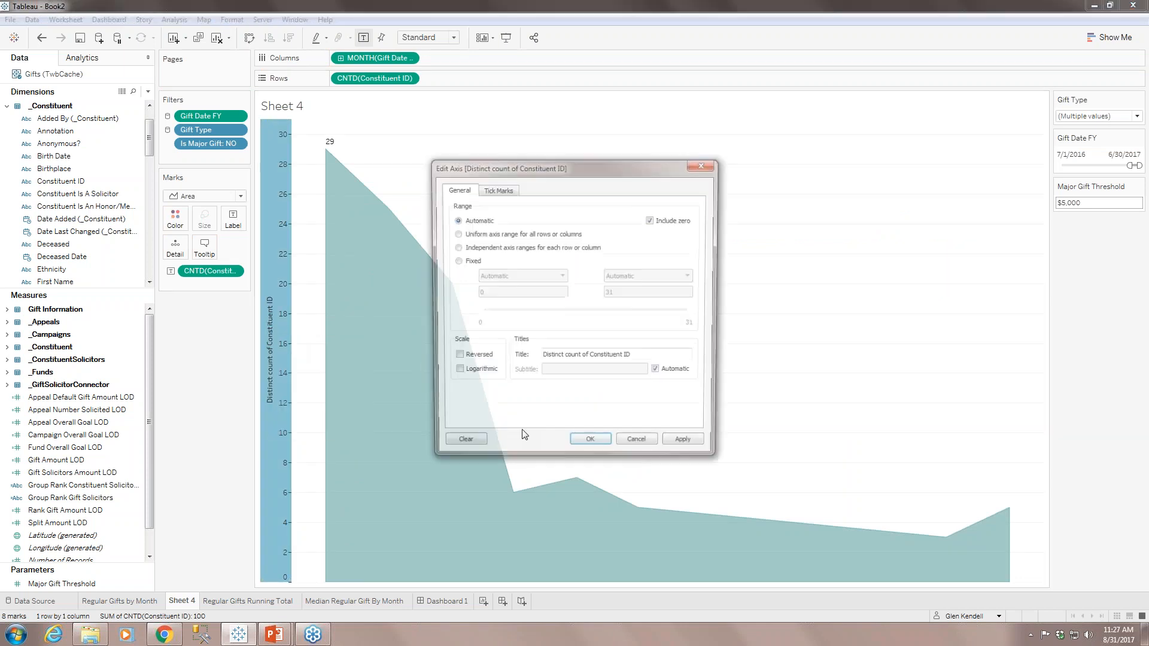
left_click_drag(642, 358, 520, 347)
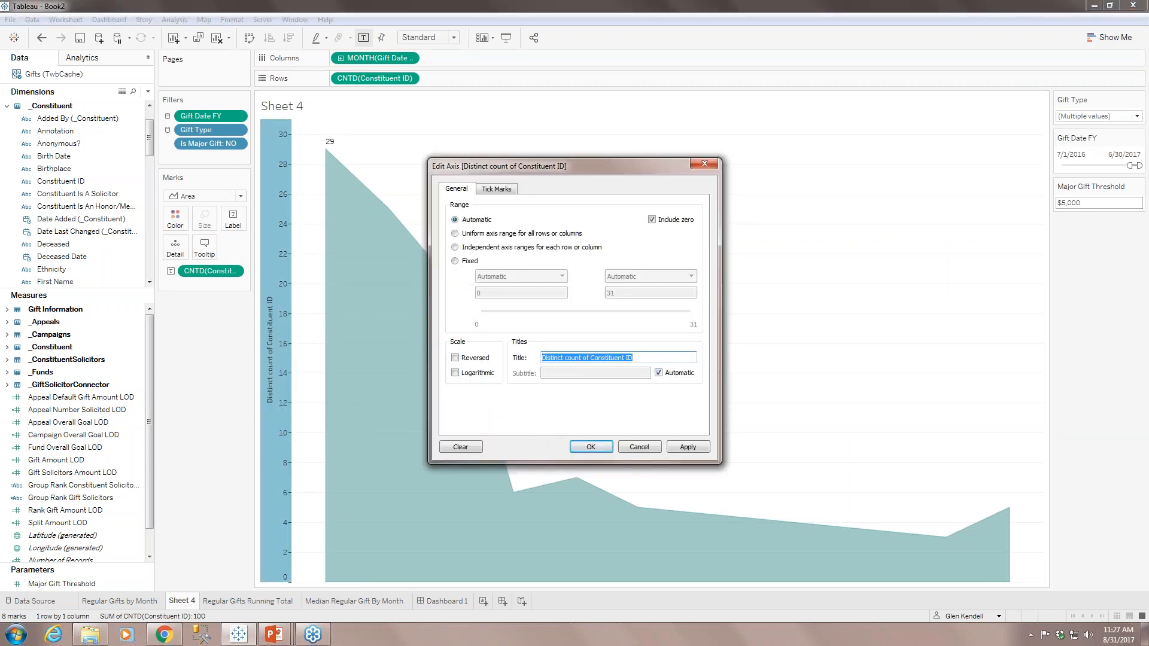
key("Delete")
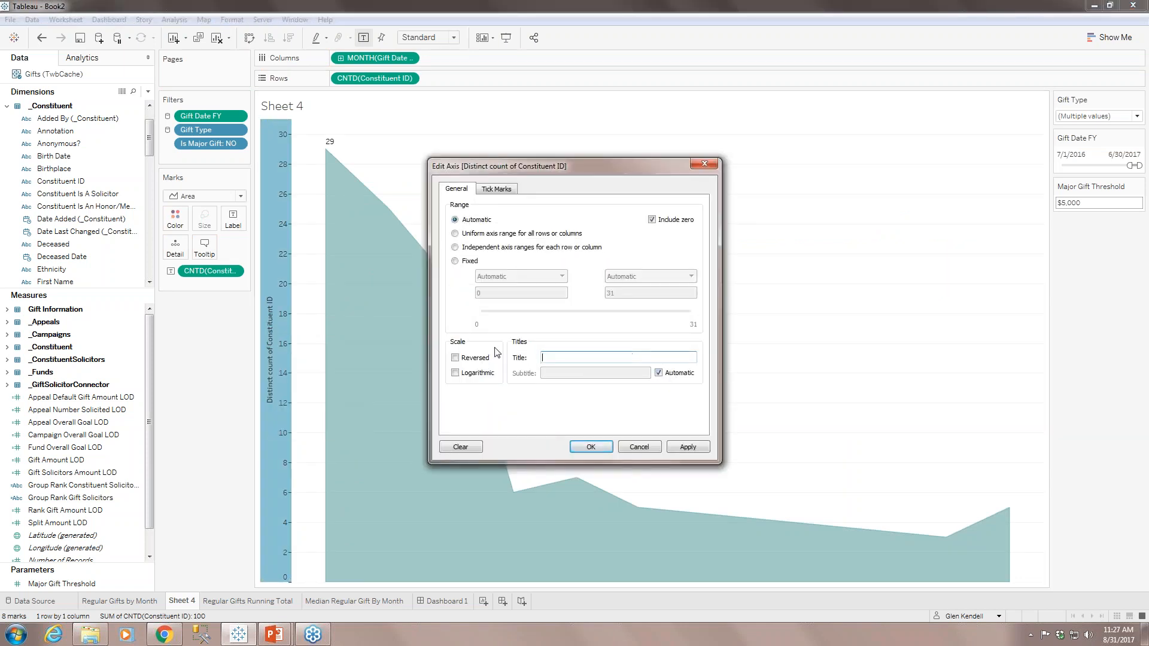
left_click(595, 446)
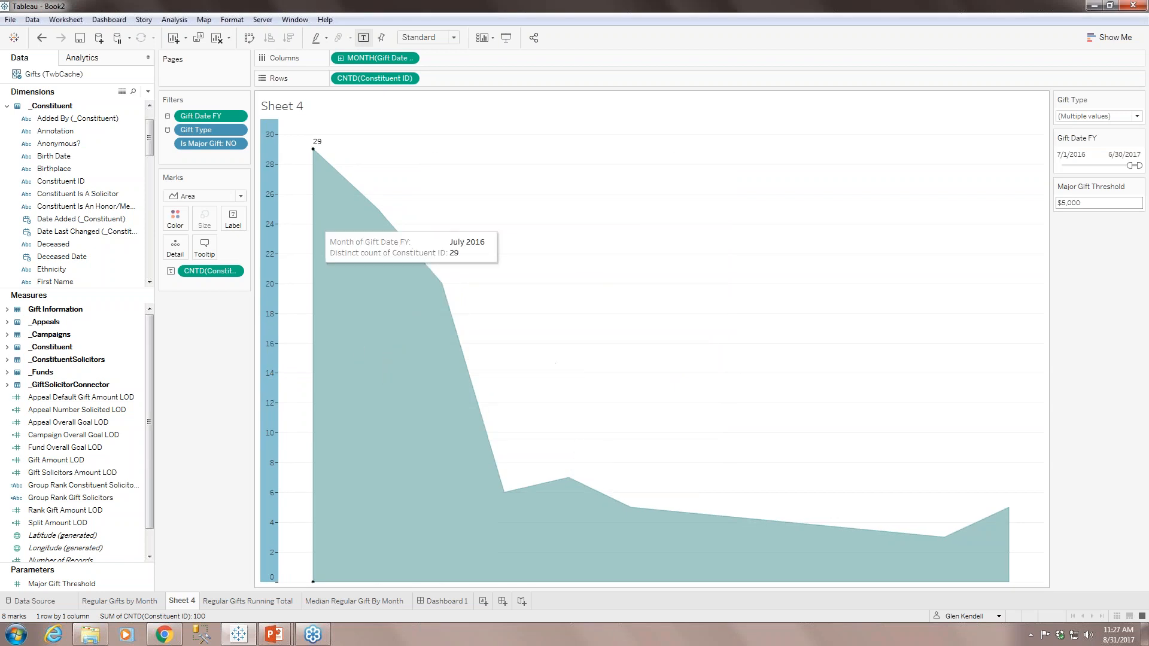
Step: Format the CNTD(Constituent ID) label's default pane font as 10 pt bold
left_click(234, 271)
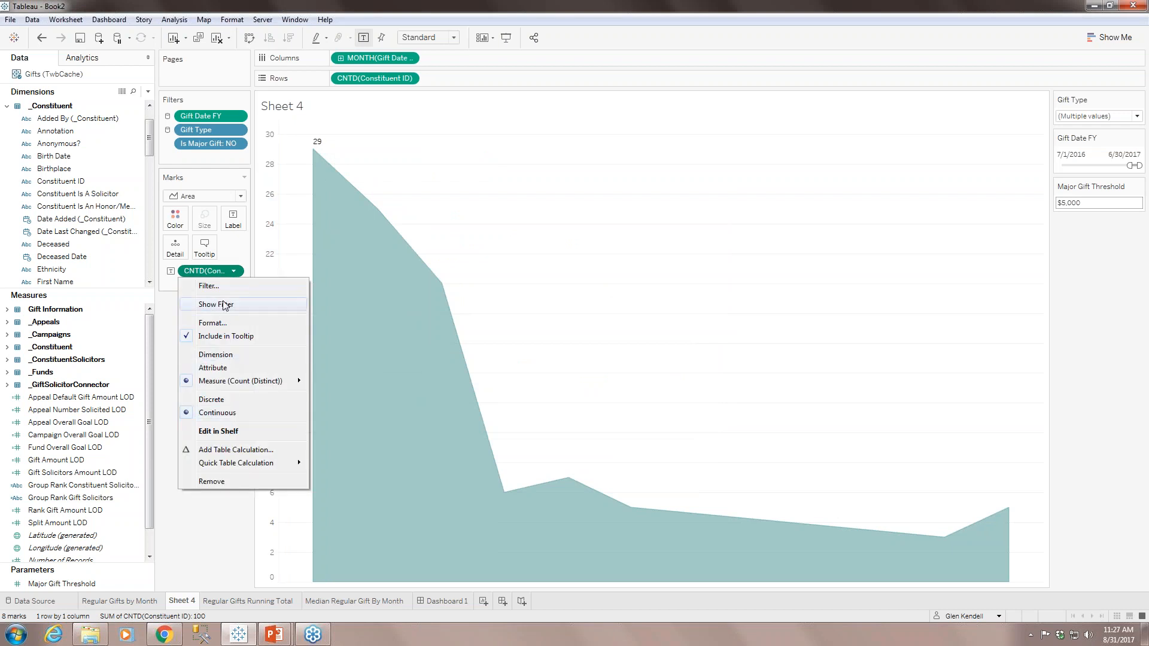
left_click(213, 323)
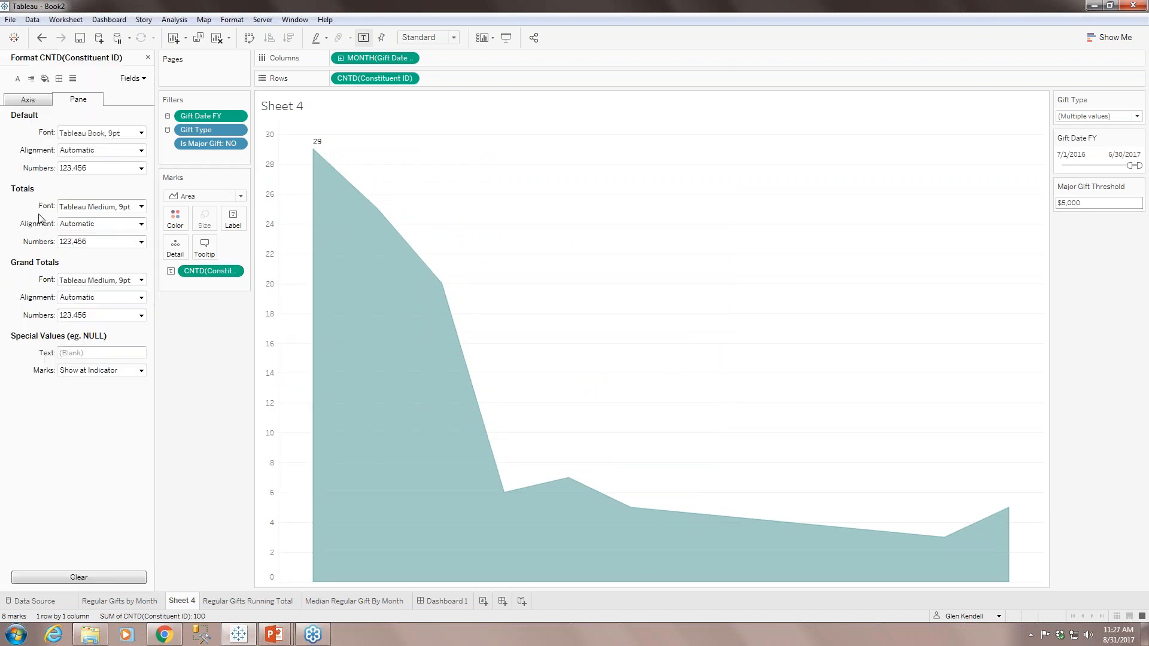
left_click(139, 133)
left_click(88, 165)
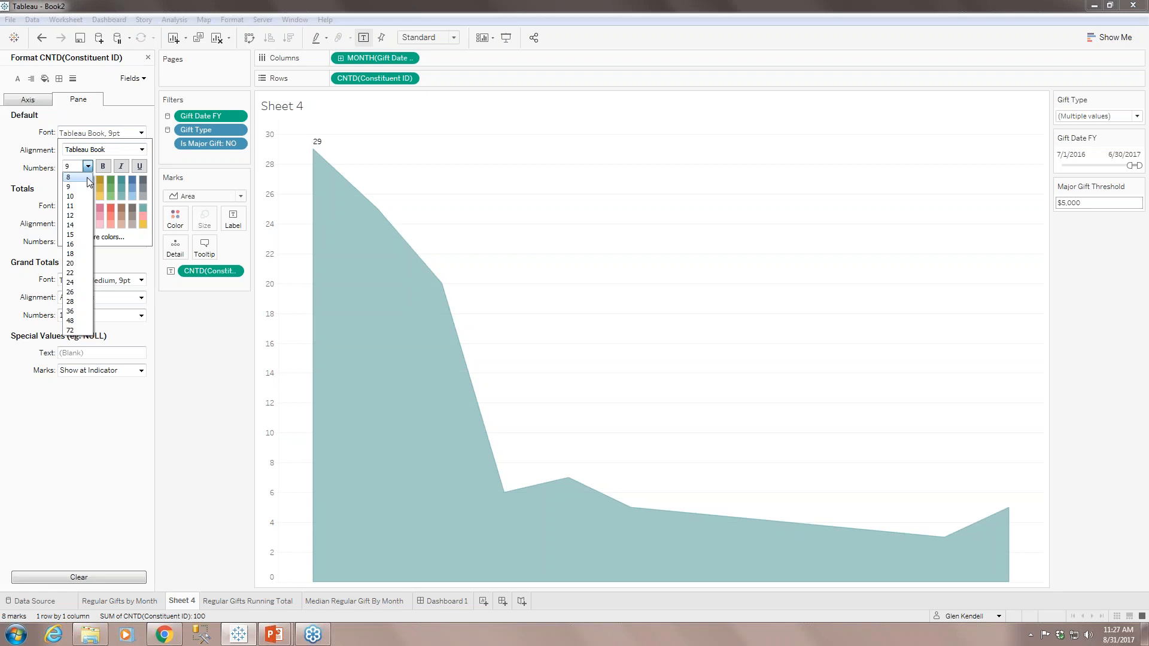
left_click(73, 192)
left_click(103, 167)
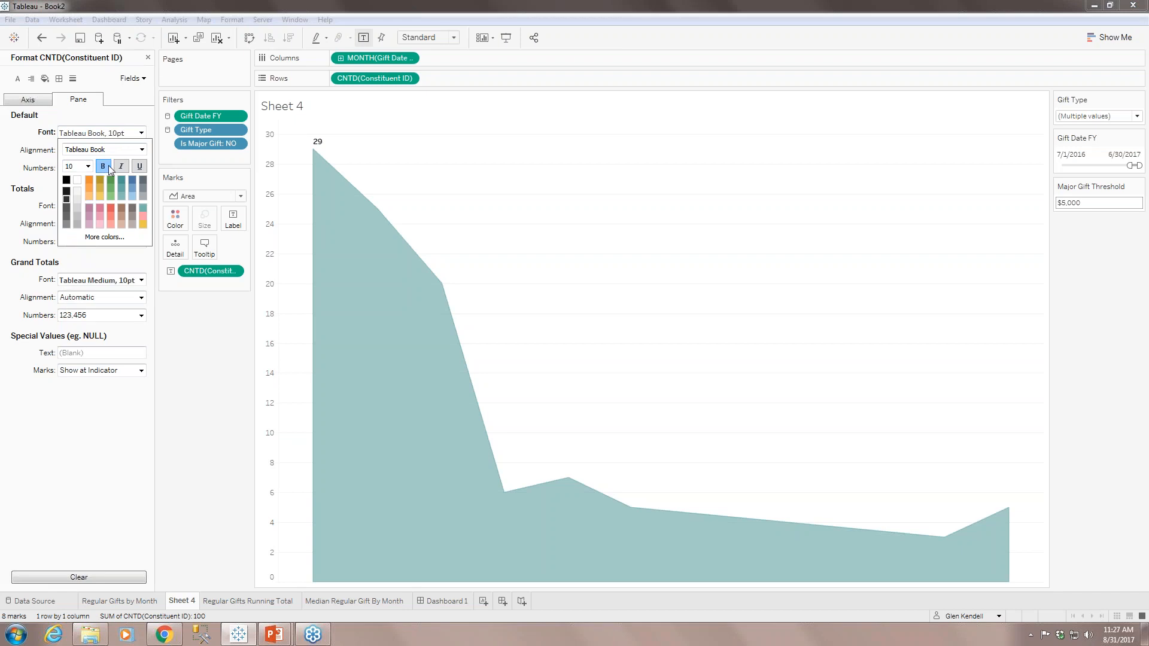
left_click(230, 395)
Step: Rename Sheet 4 as Regular Donors by Month
right_click(190, 605)
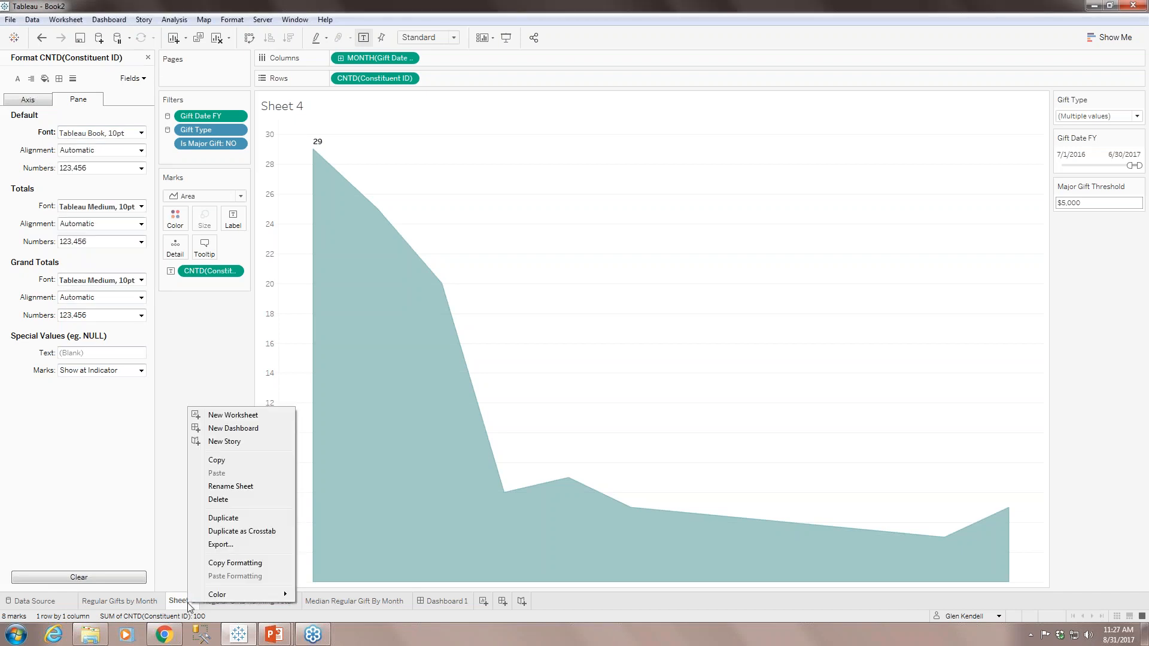
left_click(234, 489)
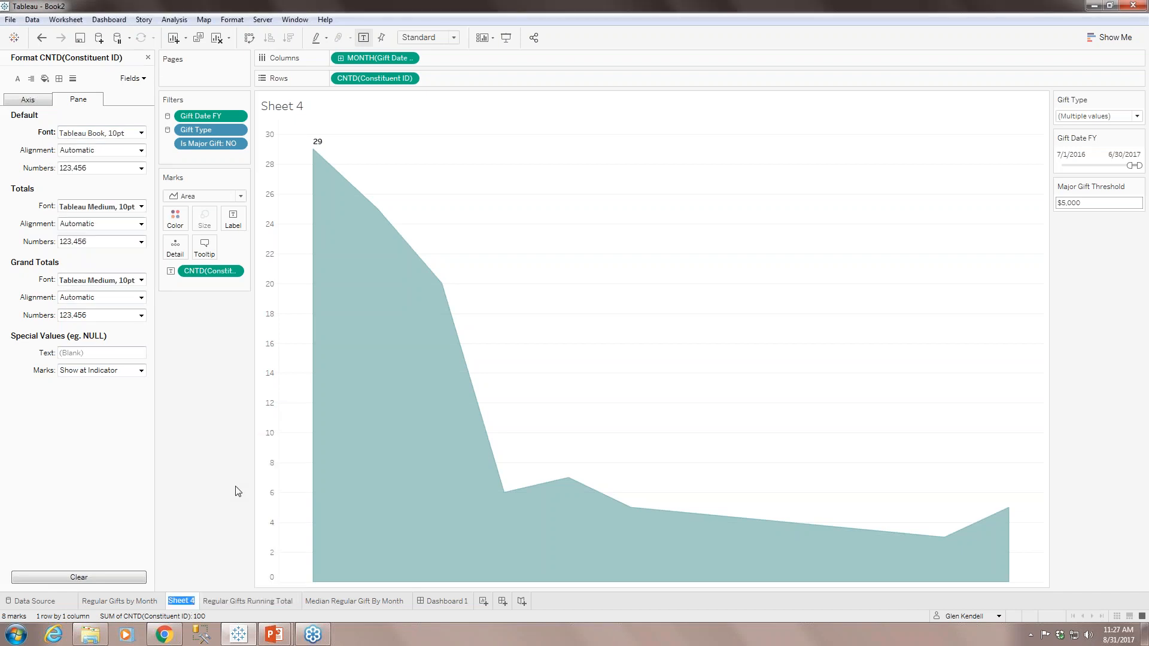
type("Regular")
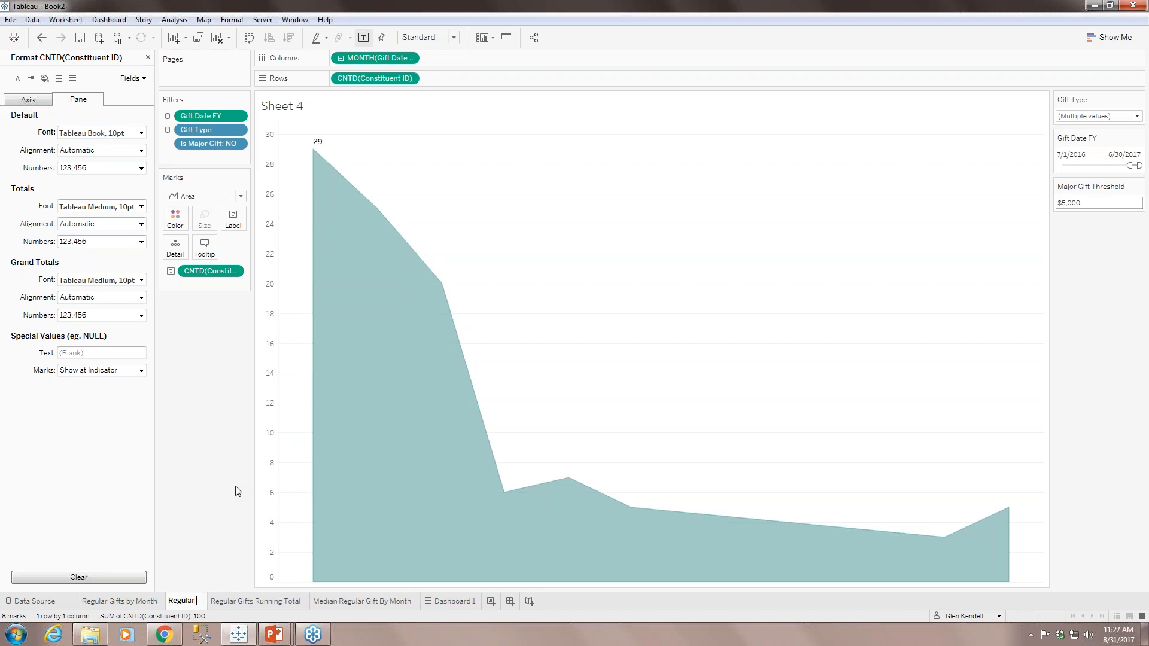
type(" Don")
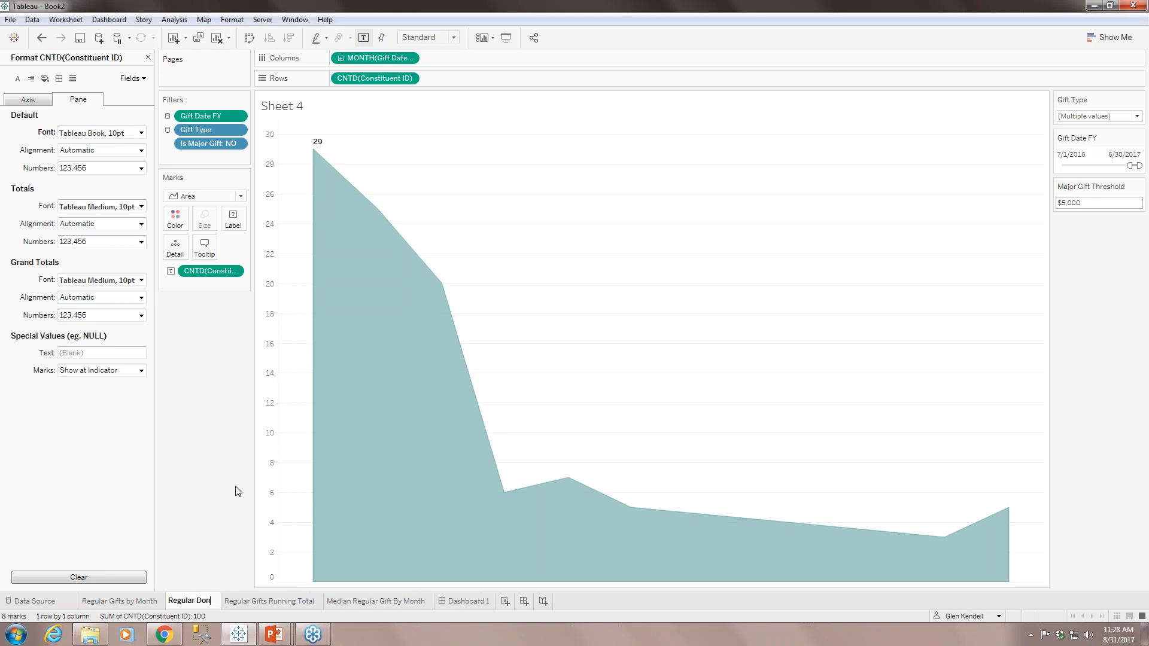
type("ors b")
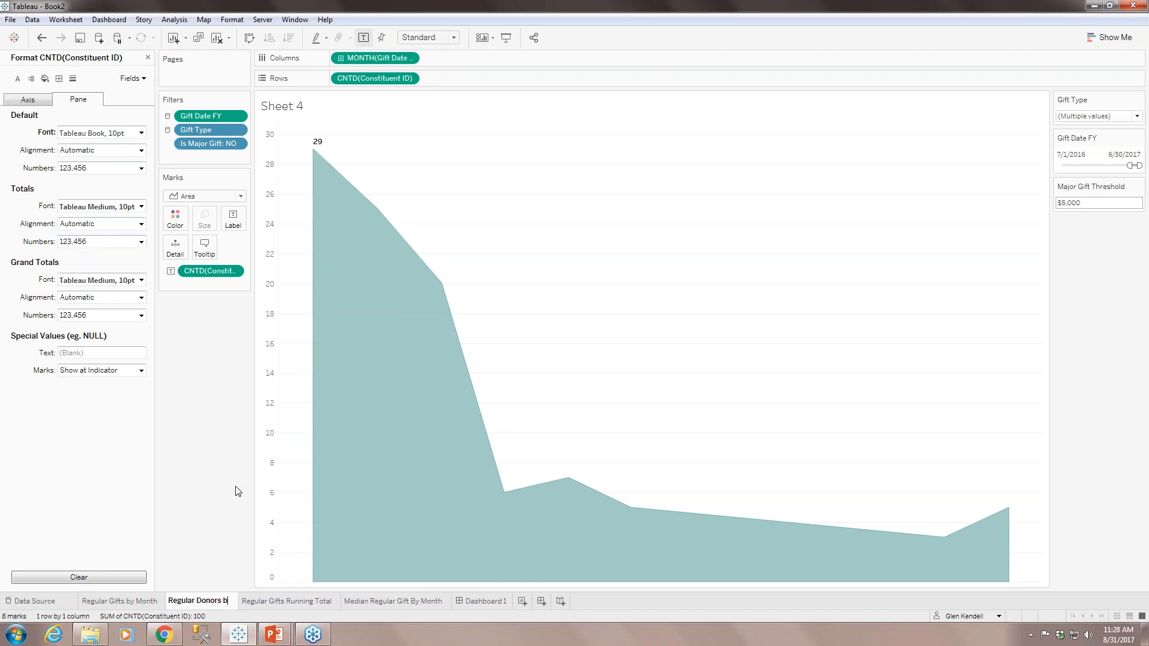
type("y Month")
key("Return")
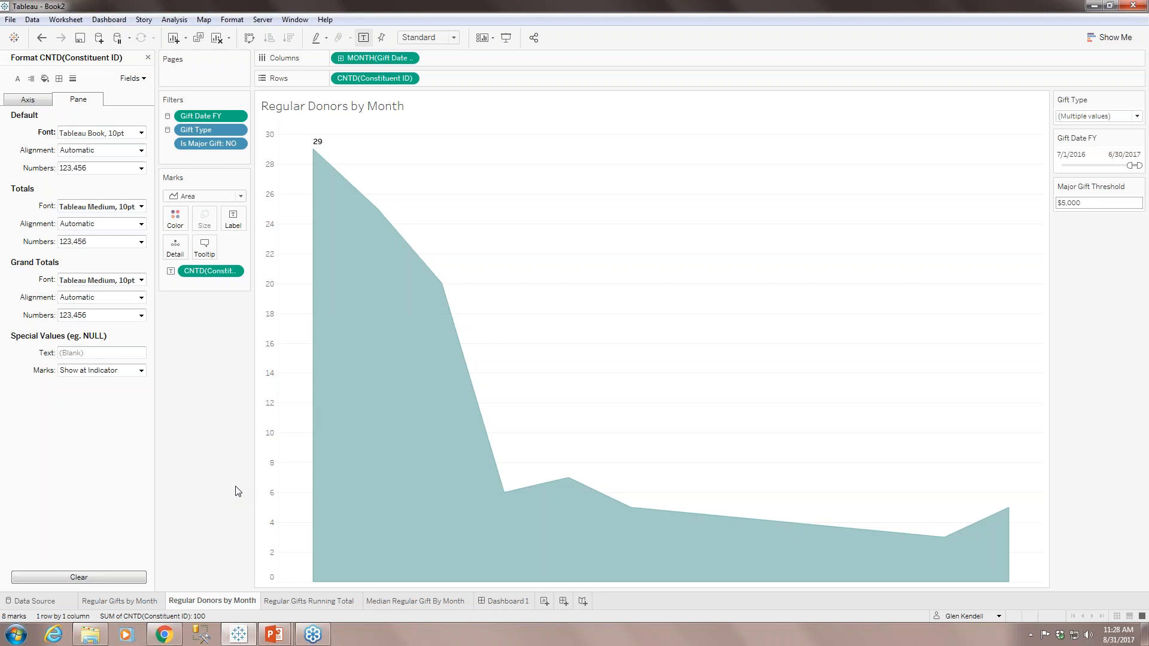
Step: Review the regular gifts, regular donors, running total and median gift charts, and close the formatting pane
left_click(134, 604)
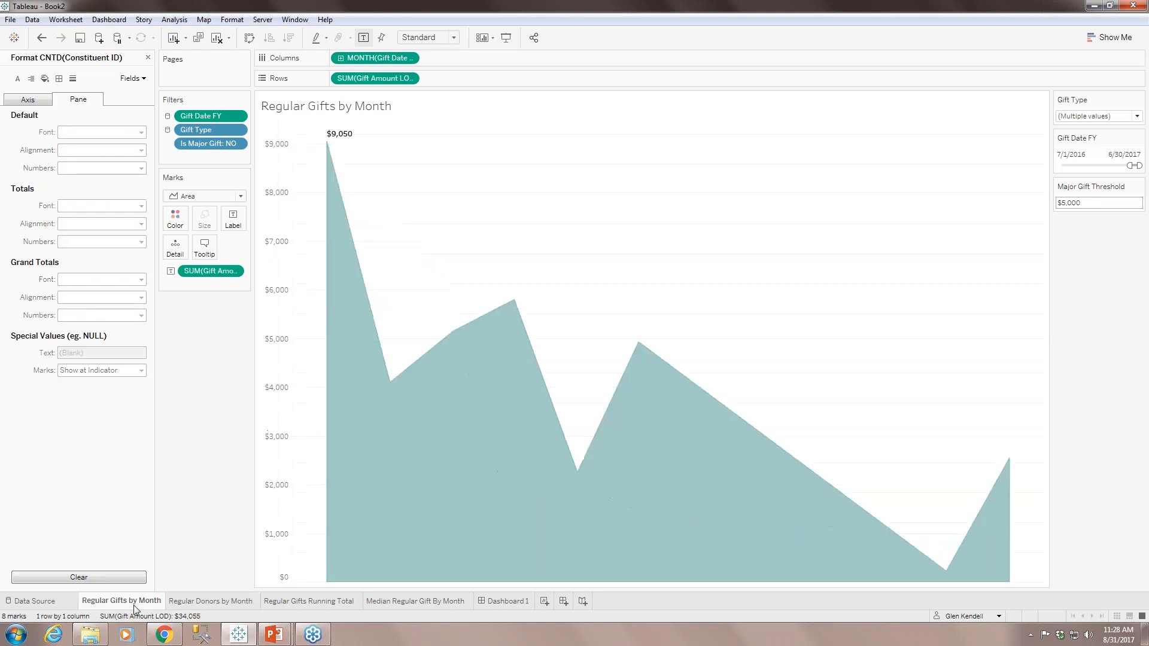
left_click(210, 603)
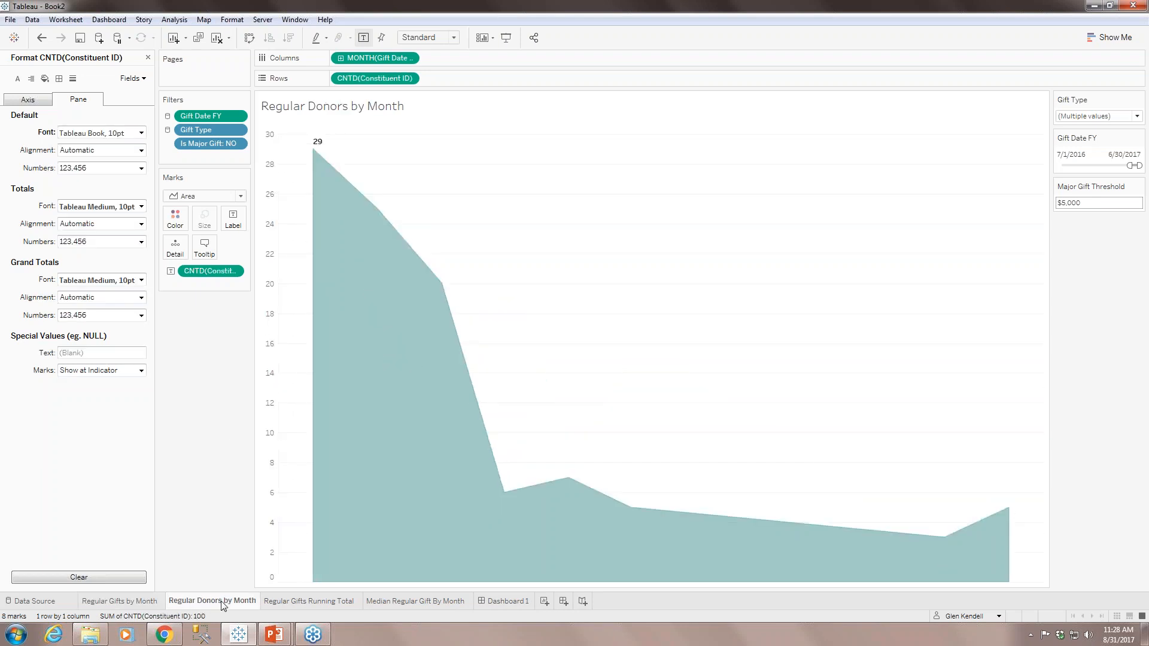
left_click(294, 603)
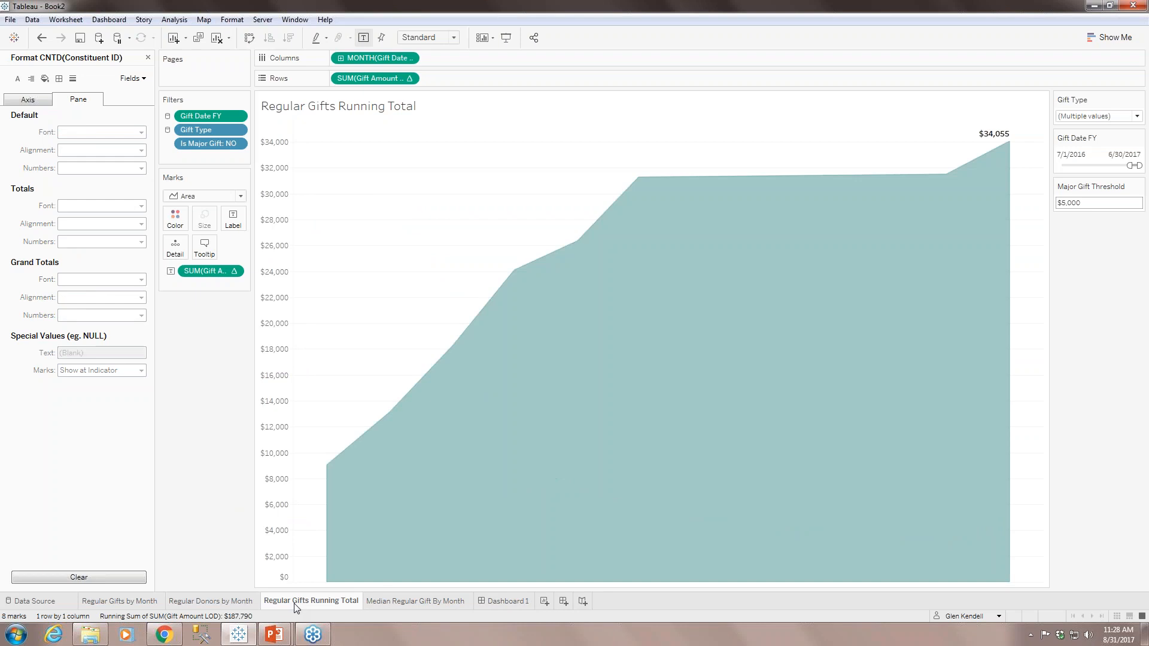
left_click(394, 603)
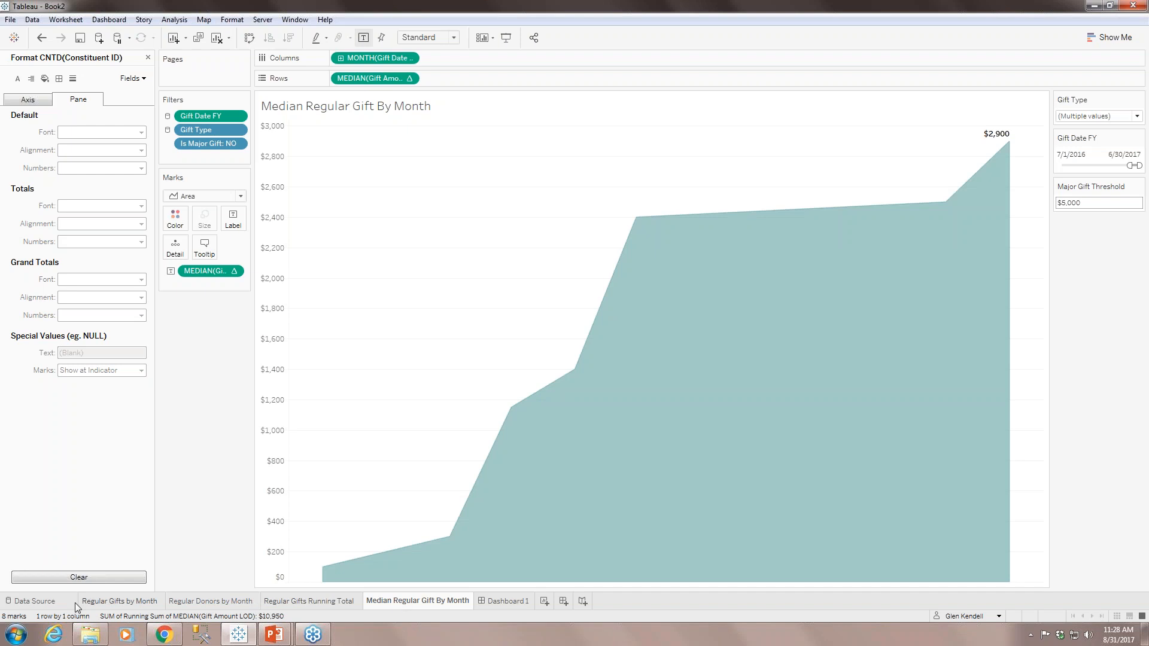
left_click(123, 602)
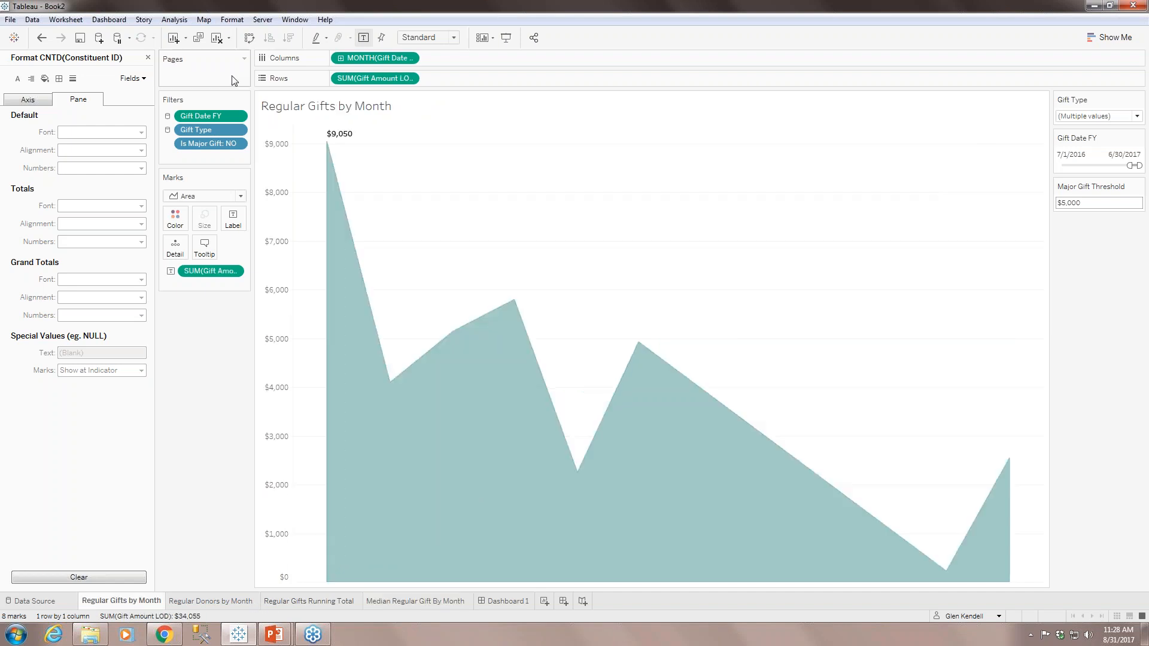
left_click(148, 57)
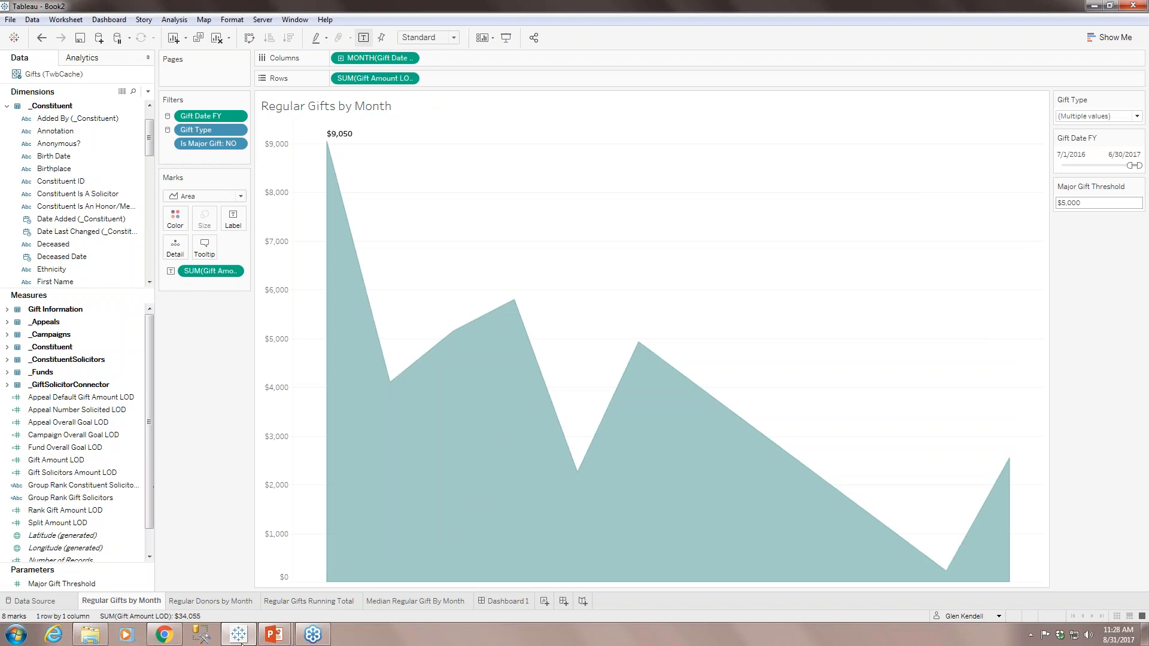
left_click(234, 603)
left_click(342, 604)
left_click(407, 602)
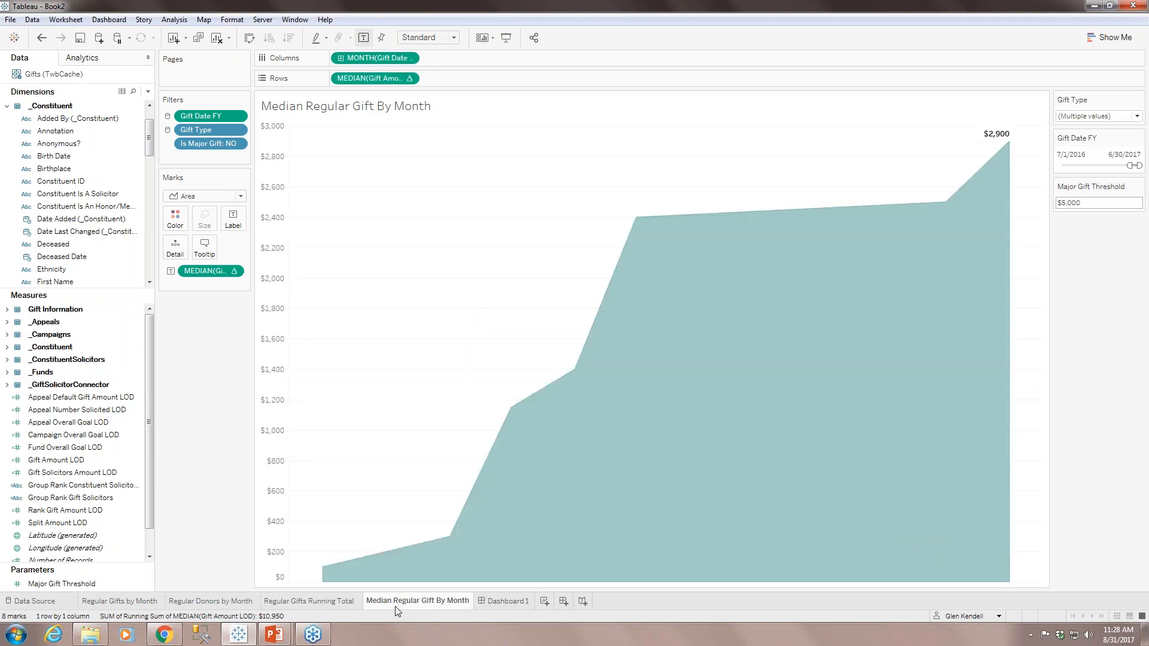
Step: Duplicate the Regular Gifts by Month sheet and set the copy's Is Major Gift filter to YES only
left_click(134, 604)
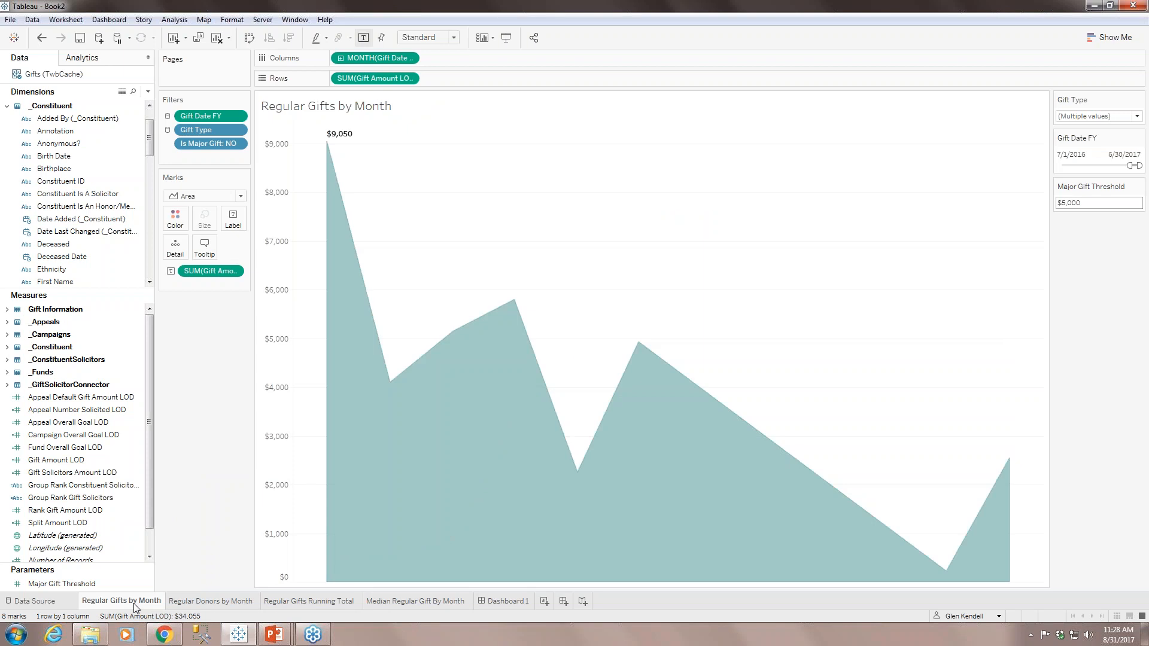
right_click(136, 606)
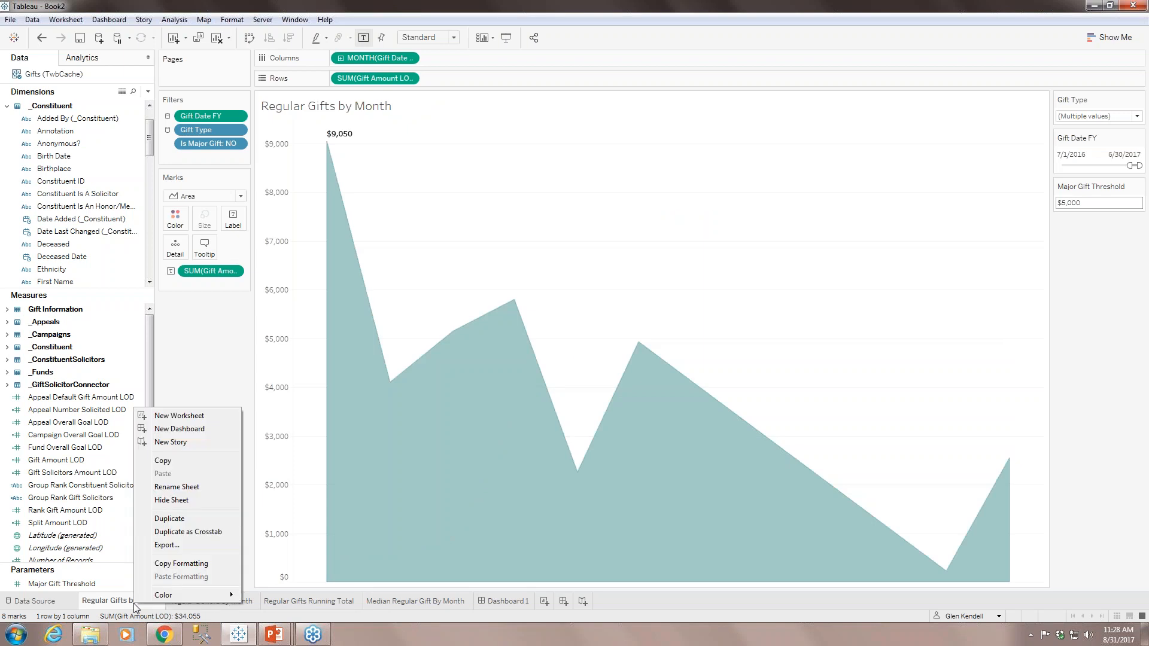
left_click(179, 519)
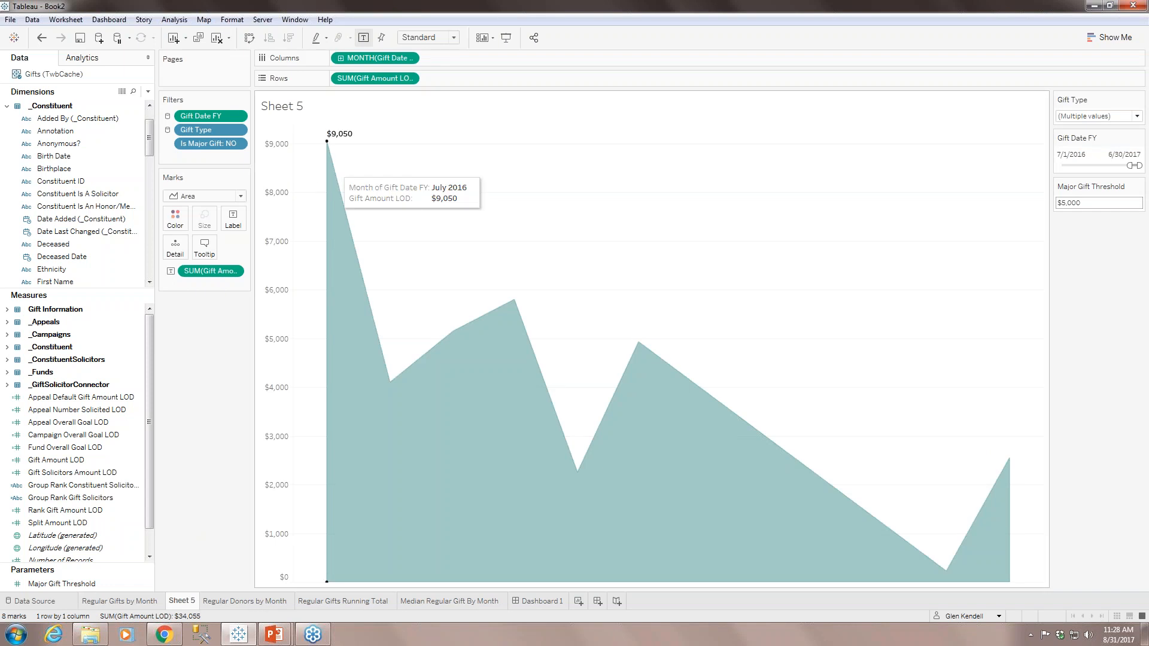
left_click(238, 146)
left_click(229, 159)
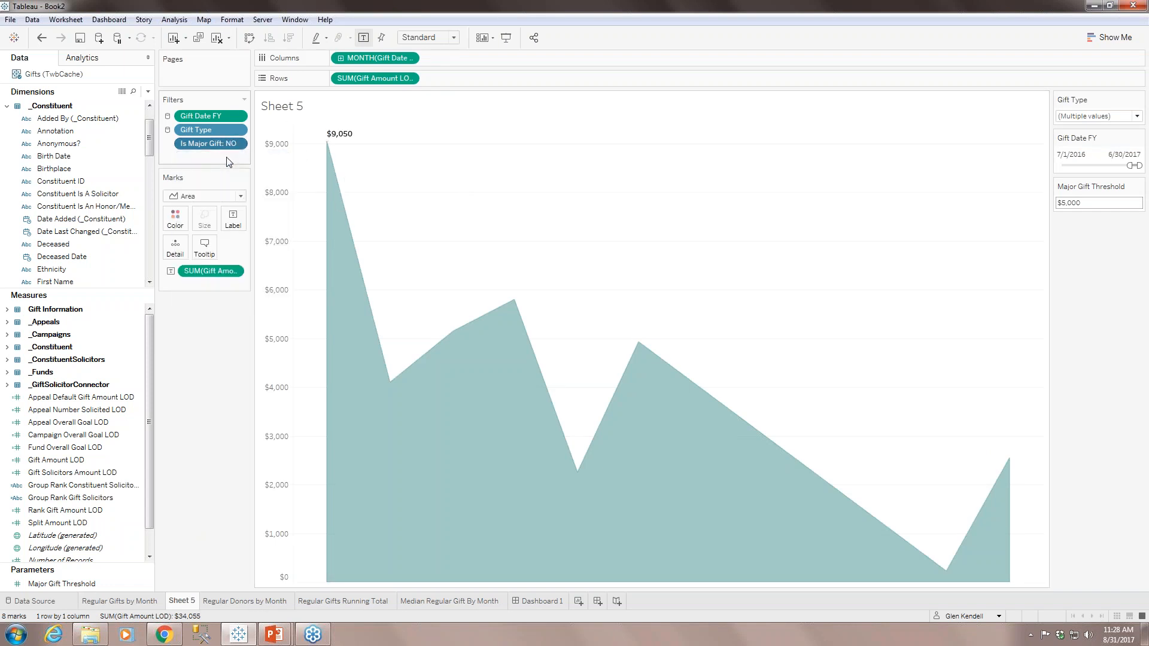
left_click(462, 228)
left_click(462, 237)
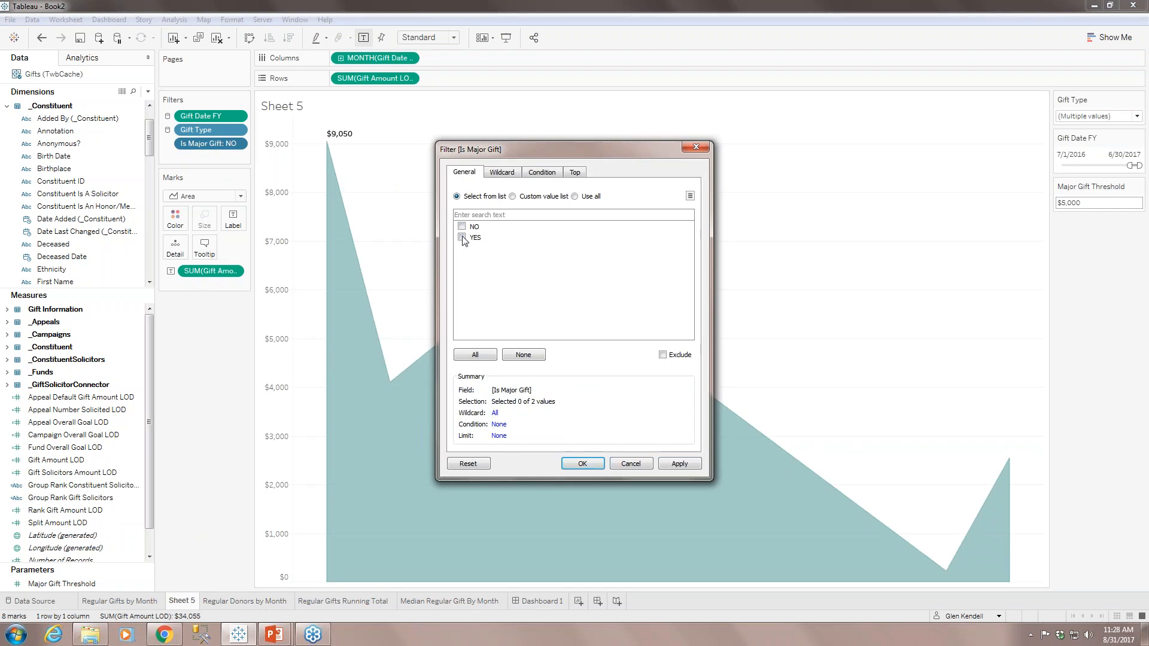
left_click(582, 464)
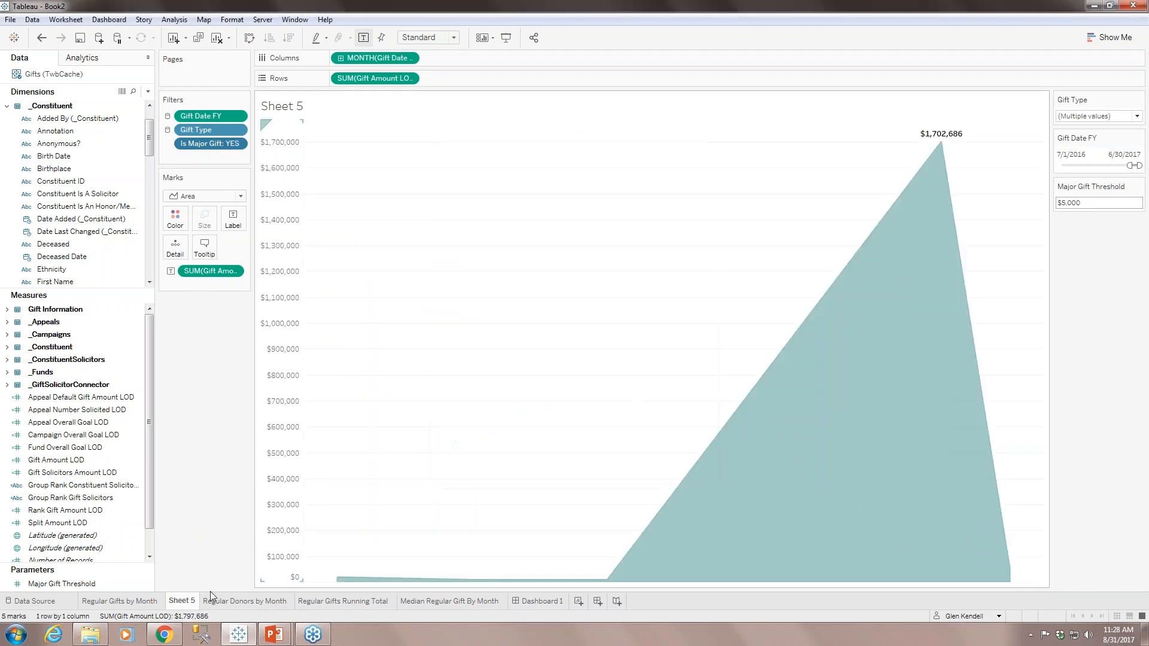
Step: Rename the duplicated gifts sheet as Major Gifts by Month
right_click(175, 604)
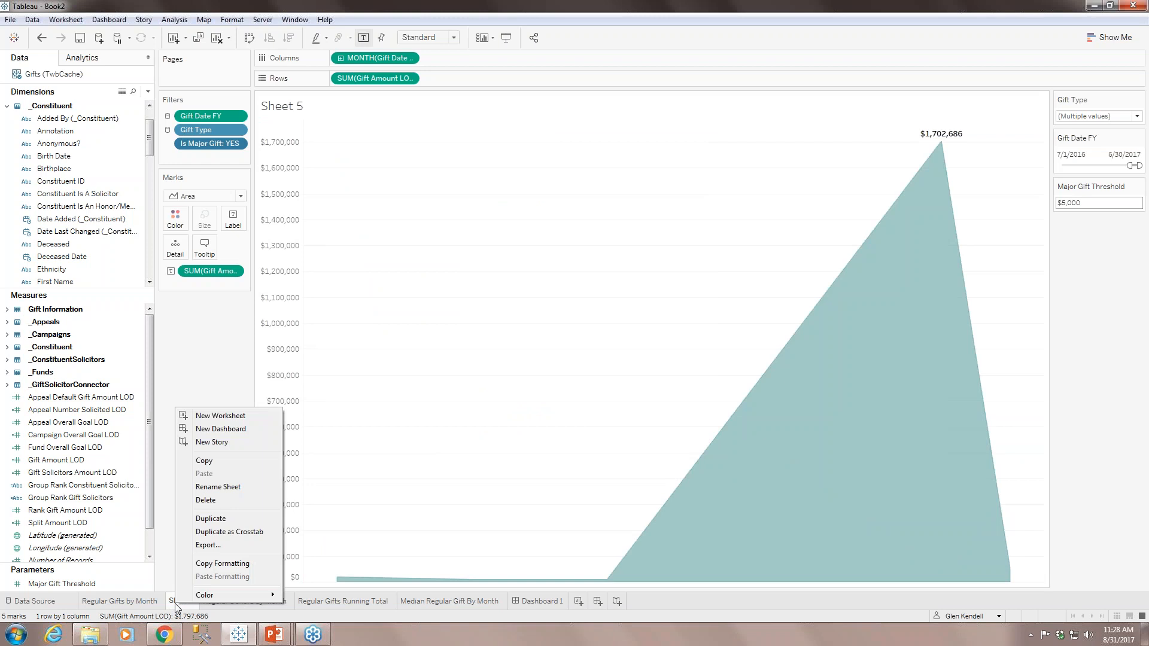
left_click(214, 483)
type("Major Gifts by Month")
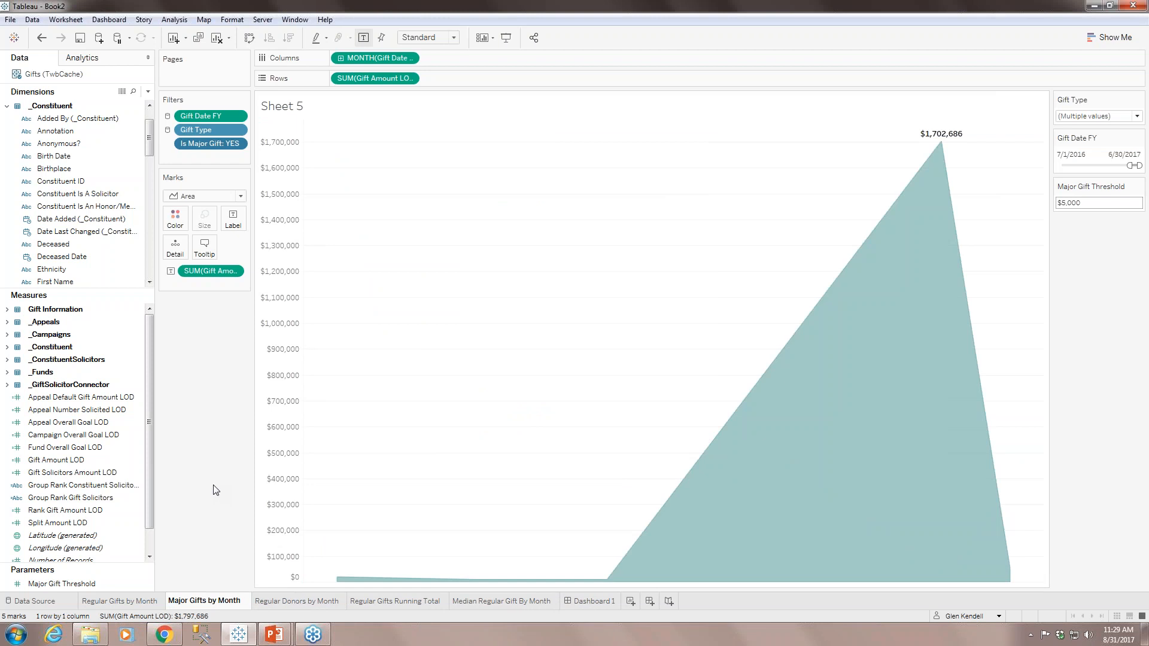
key("Return")
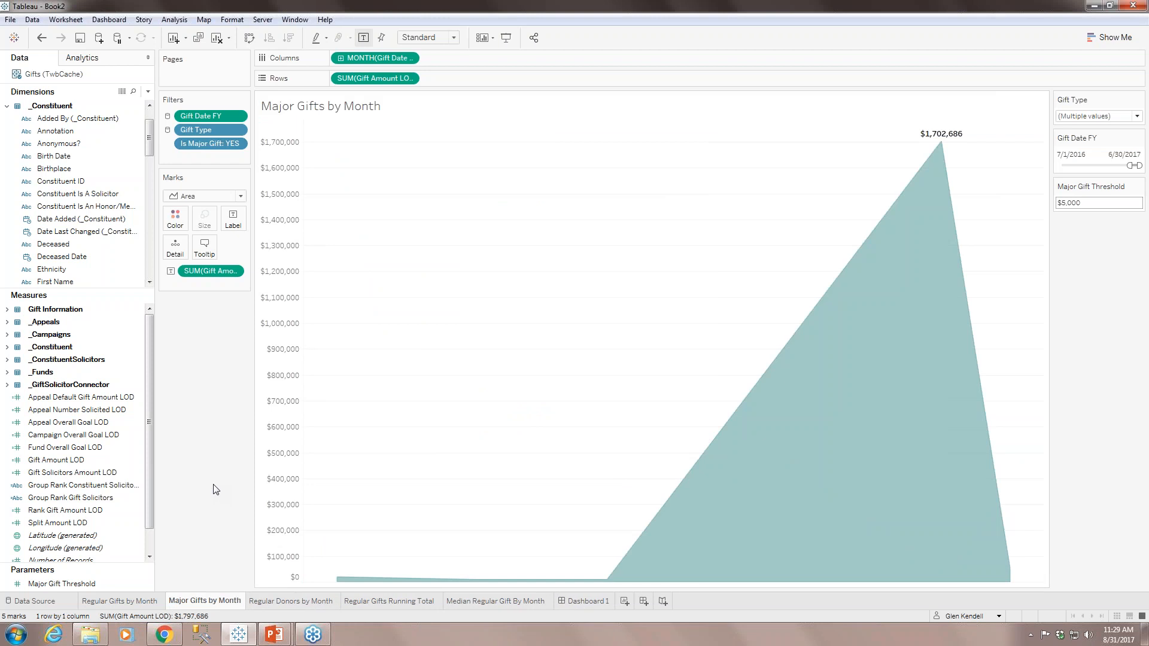
Step: Duplicate the Regular Donors by Month sheet and set the copy's Is Major Gift filter to YES only
left_click(291, 601)
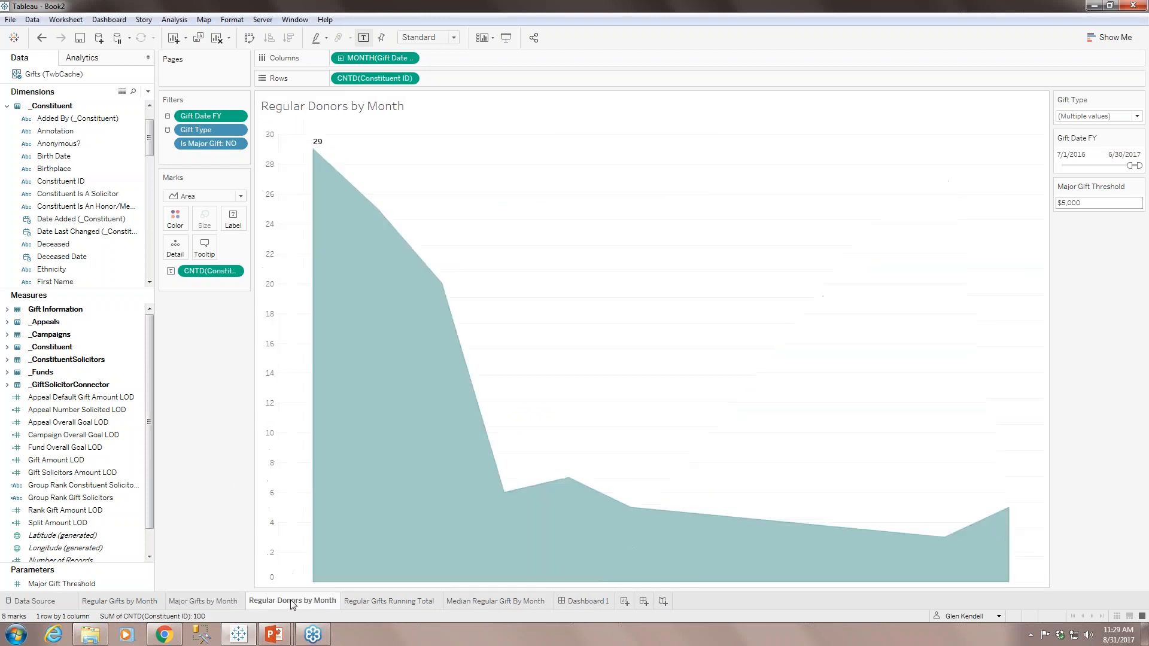
right_click(291, 602)
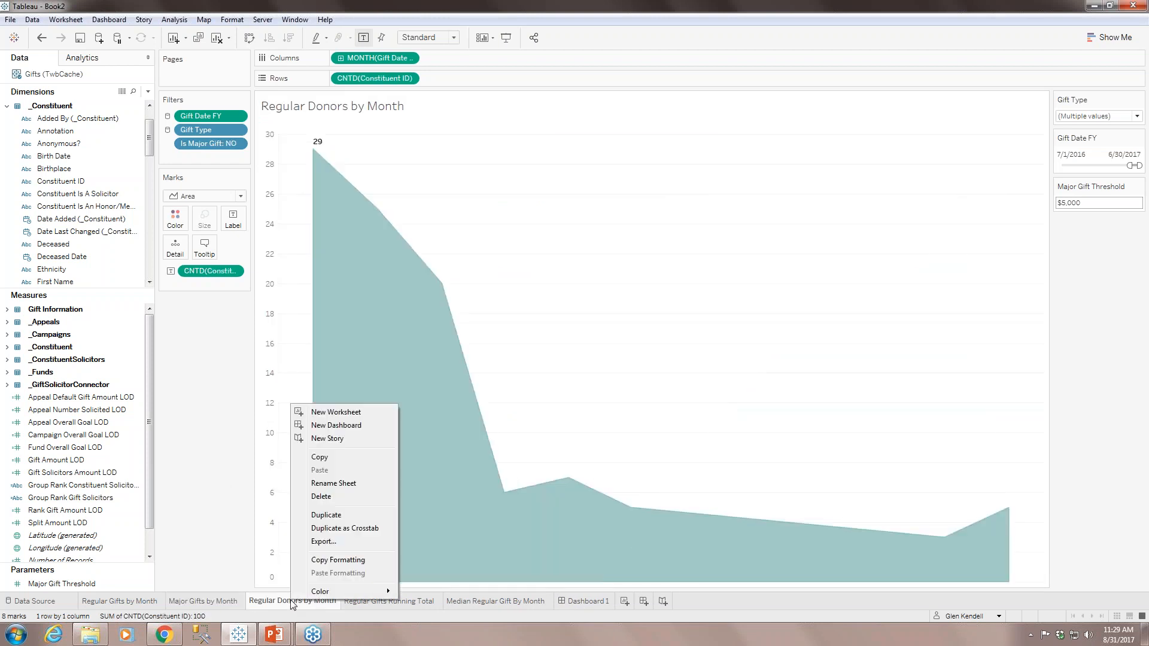
left_click(328, 515)
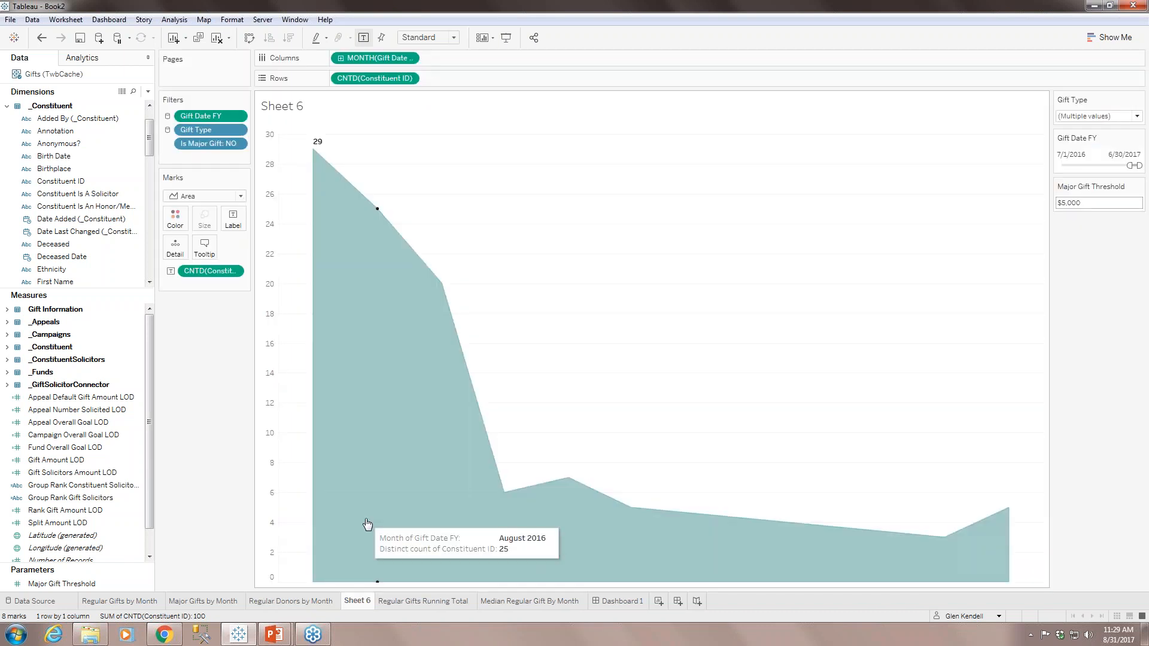
left_click(238, 145)
left_click(204, 157)
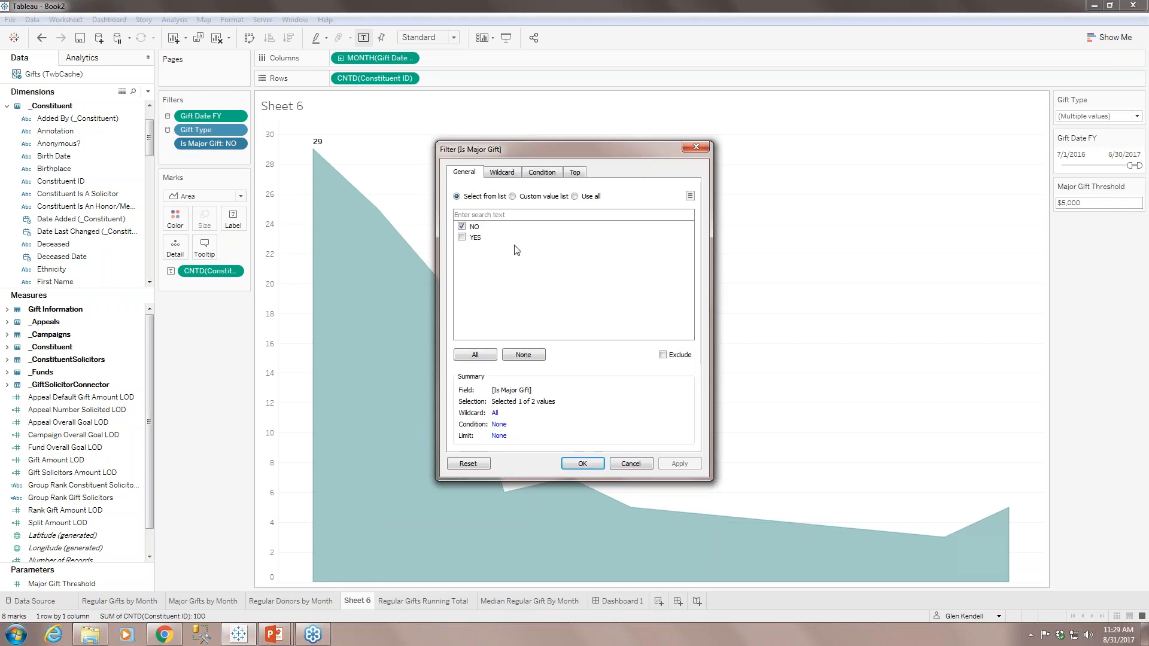
left_click(462, 237)
left_click(461, 227)
left_click(576, 467)
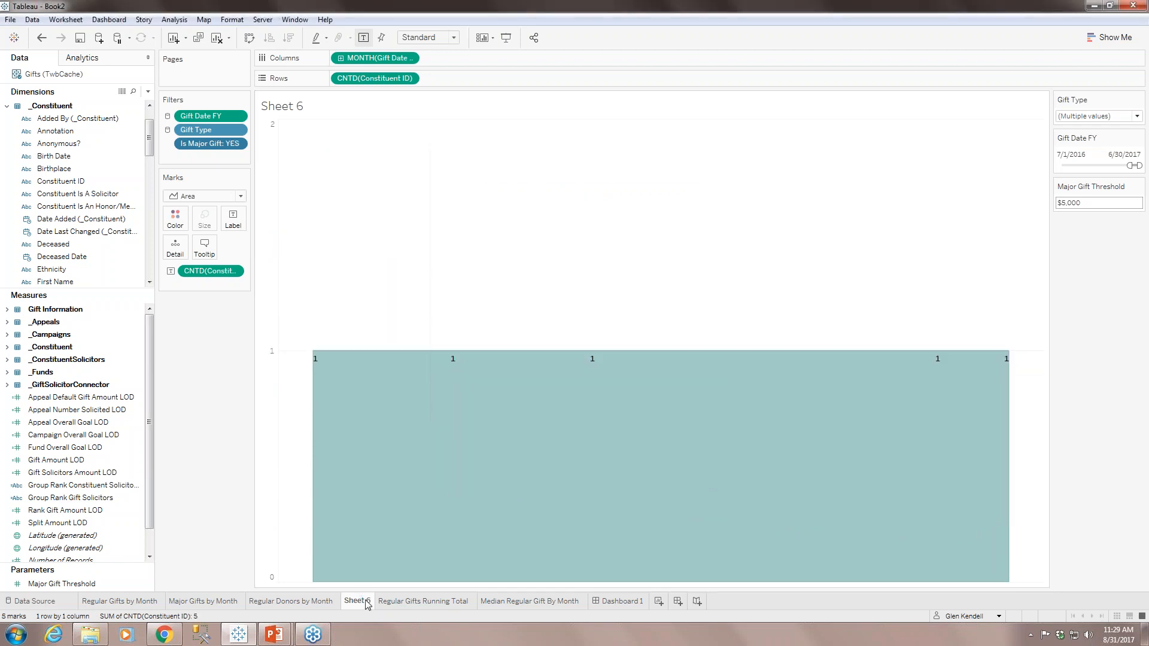
Step: Rename the duplicated donors sheet as Major Donors by Month
right_click(366, 605)
left_click(408, 483)
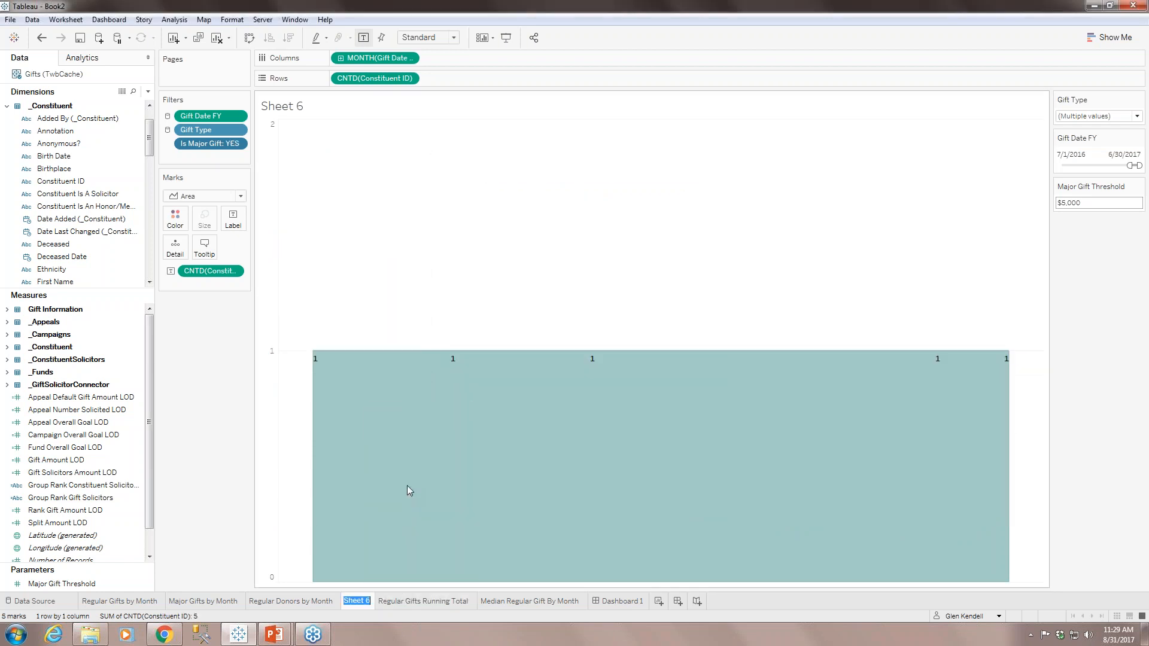
type("r D")
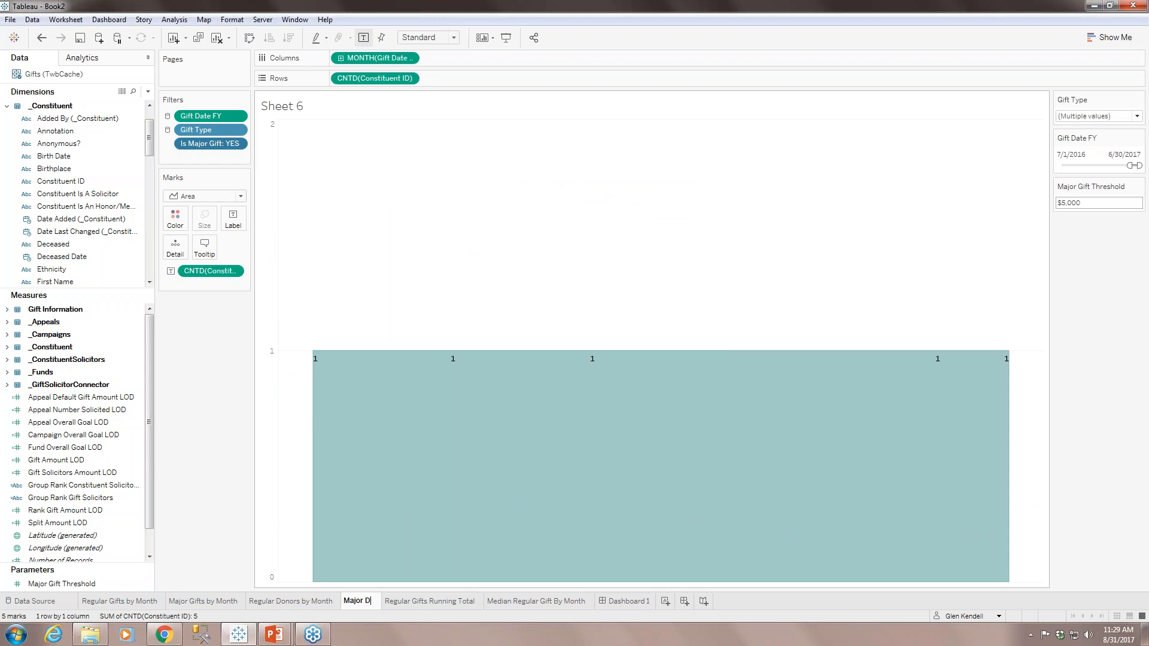
type("onors by Month")
key("Return")
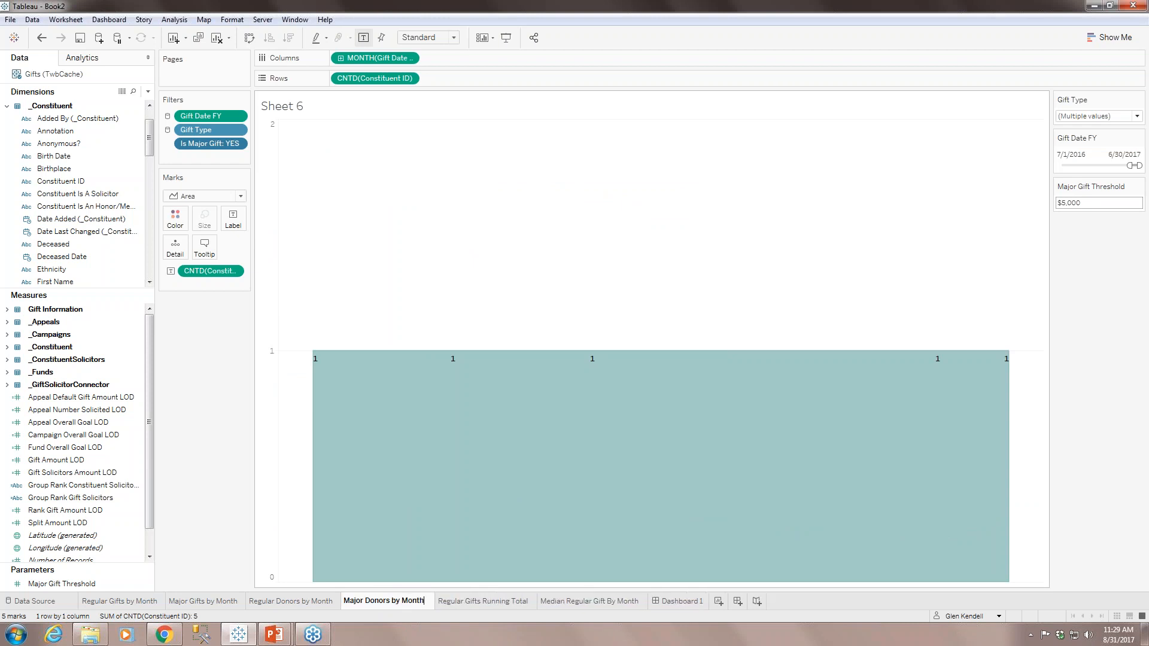
left_click(448, 474)
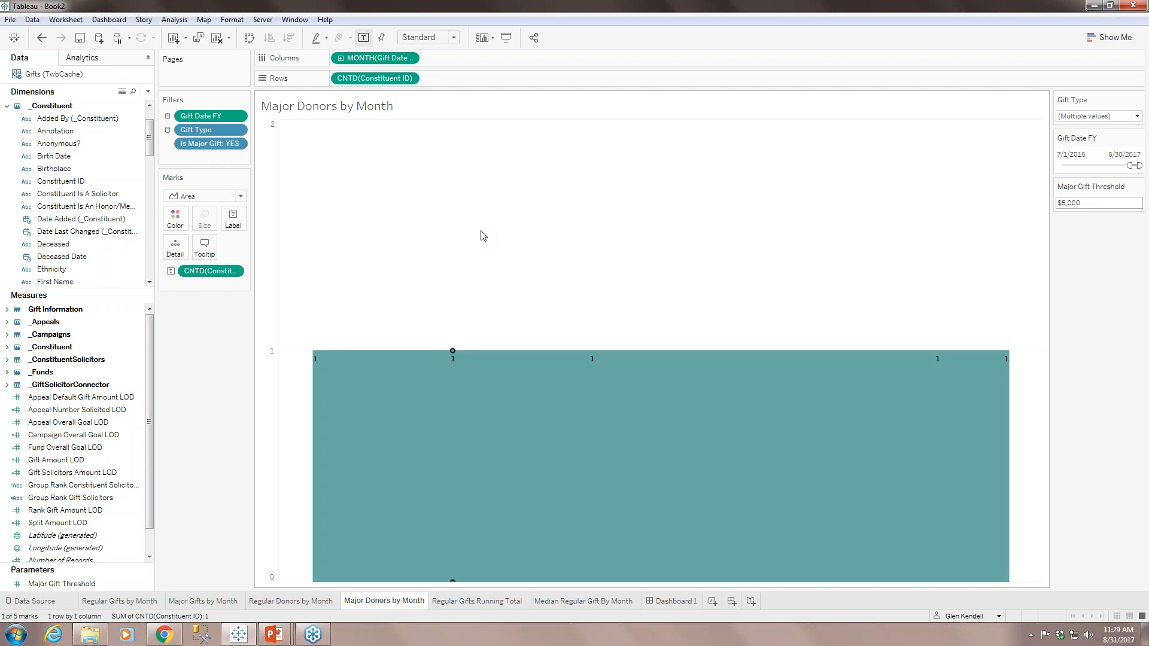
Step: Duplicate the Regular Gifts Running Total sheet and set the copy's Is Major Gift filter to YES only
left_click(463, 607)
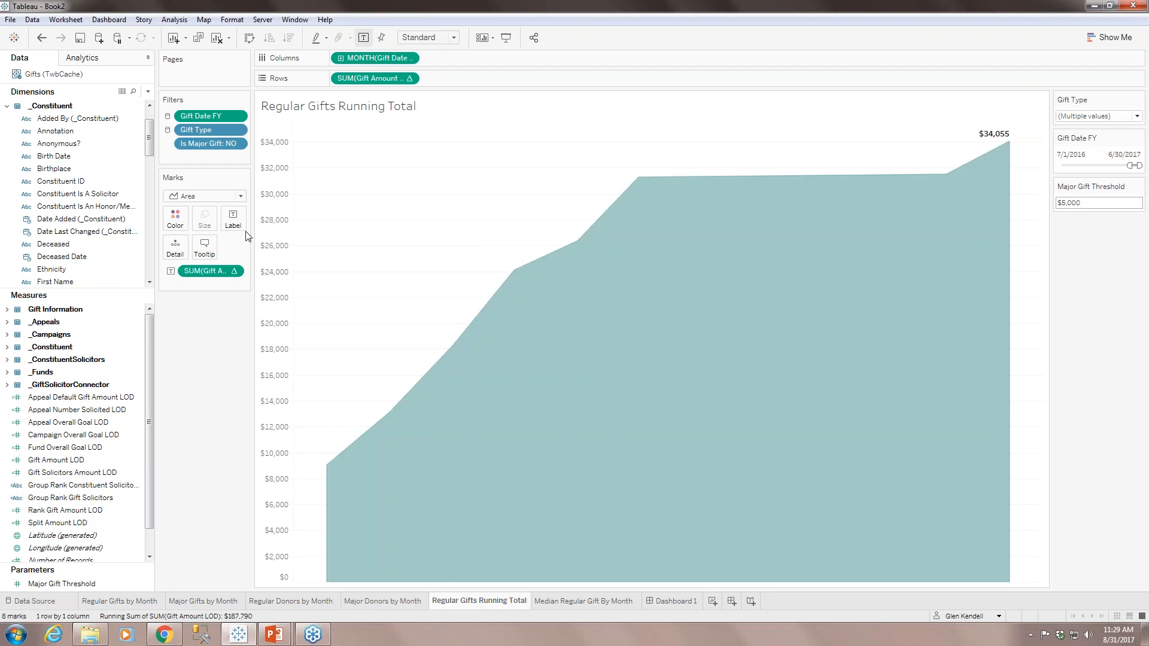
right_click(460, 598)
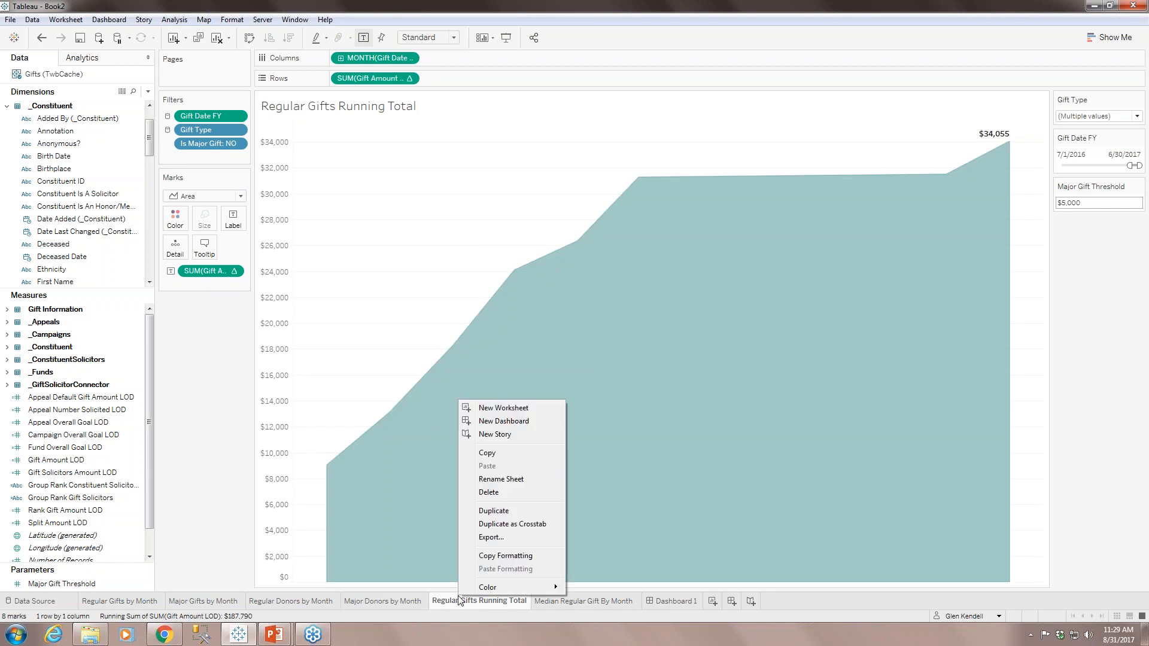
left_click(501, 511)
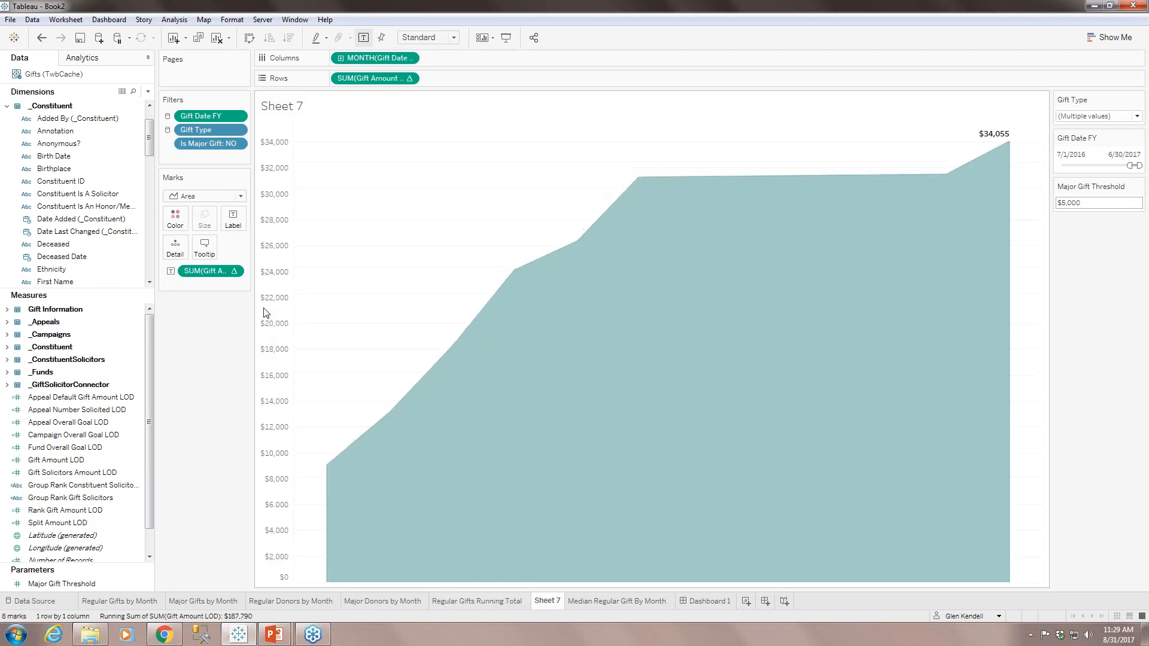
left_click(238, 147)
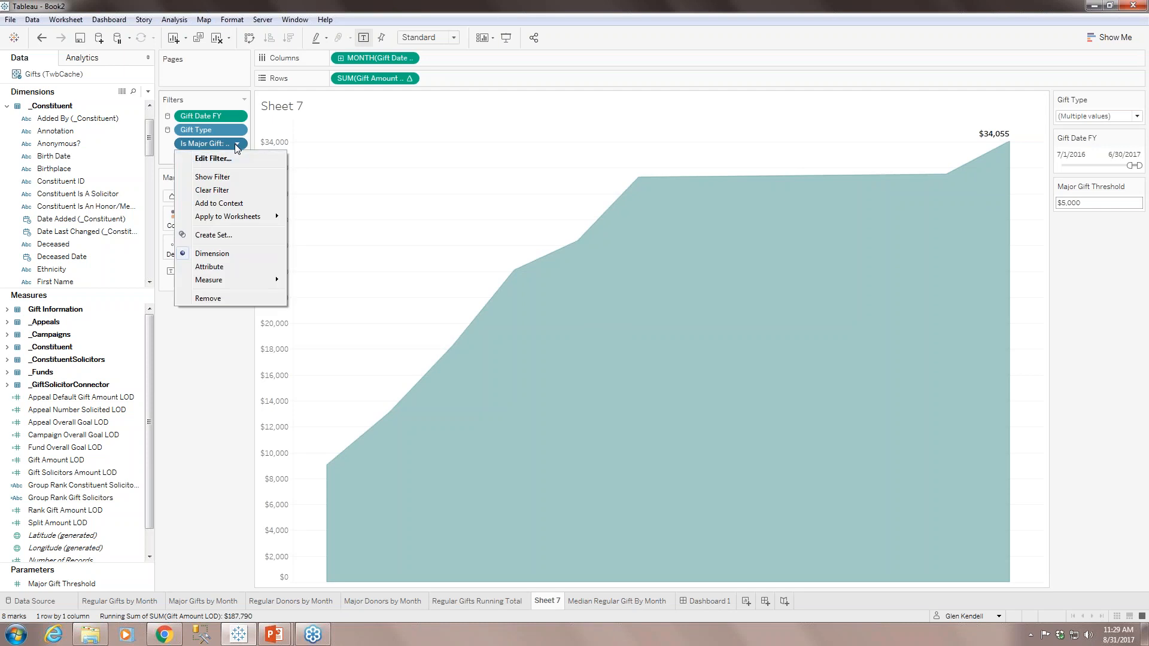
left_click(222, 159)
left_click(462, 227)
left_click(461, 237)
left_click(581, 465)
Step: Rename the duplicated running total sheet as Major Gifts Running Total
right_click(550, 608)
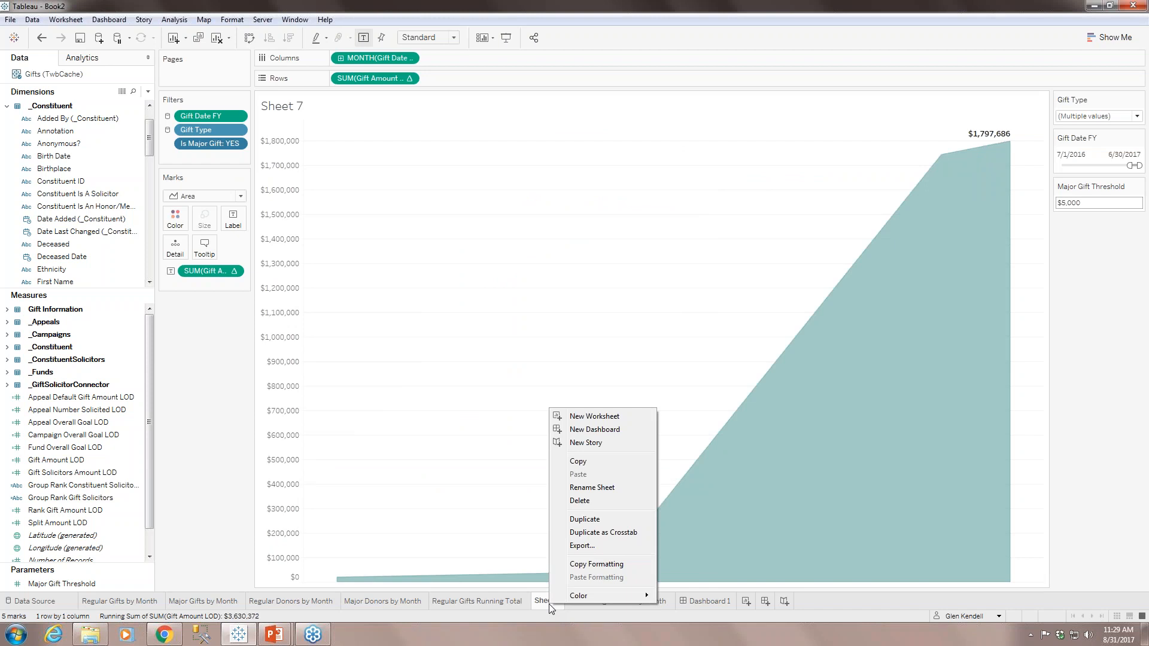
key("Escape")
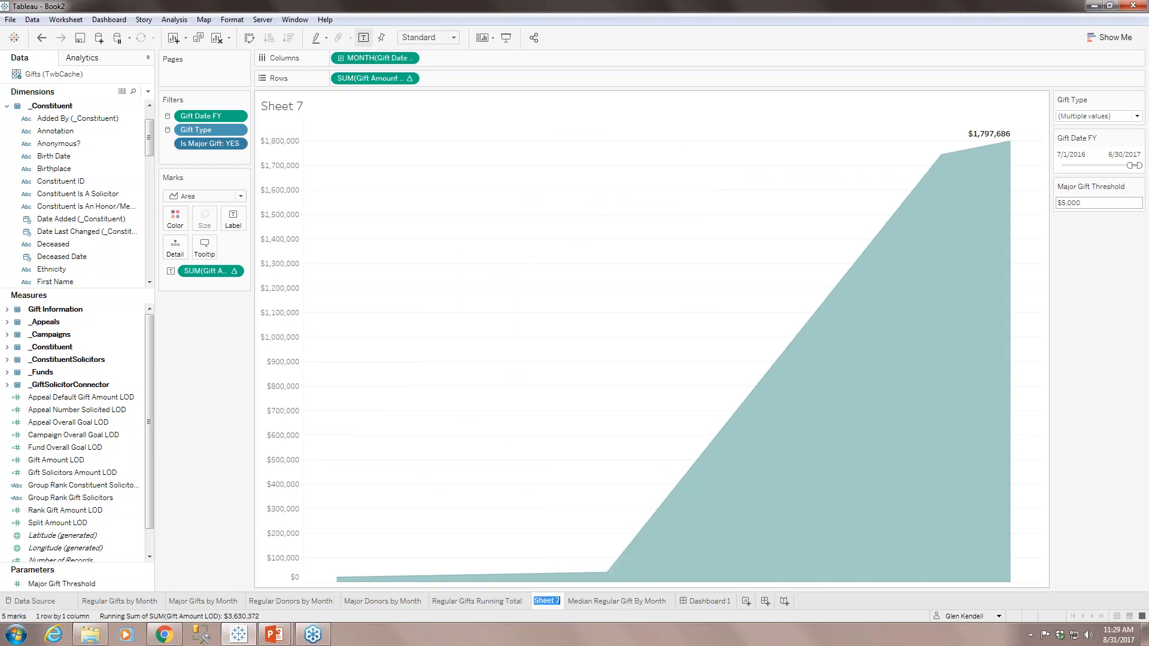
type("Major Gifts R")
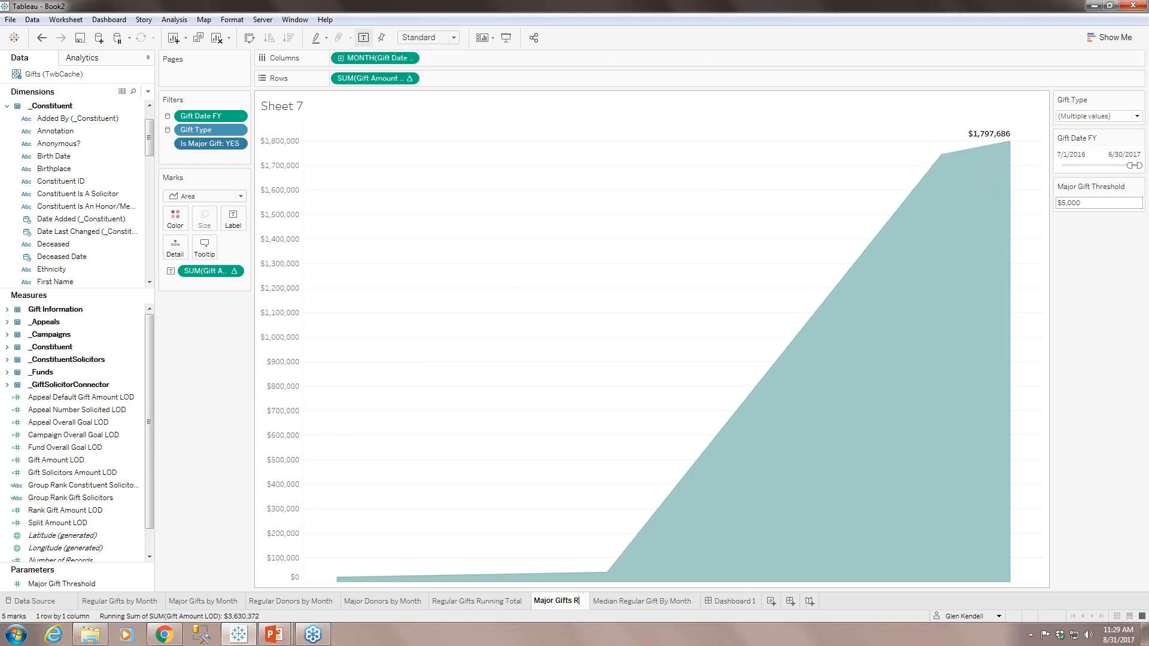
type("unning Total")
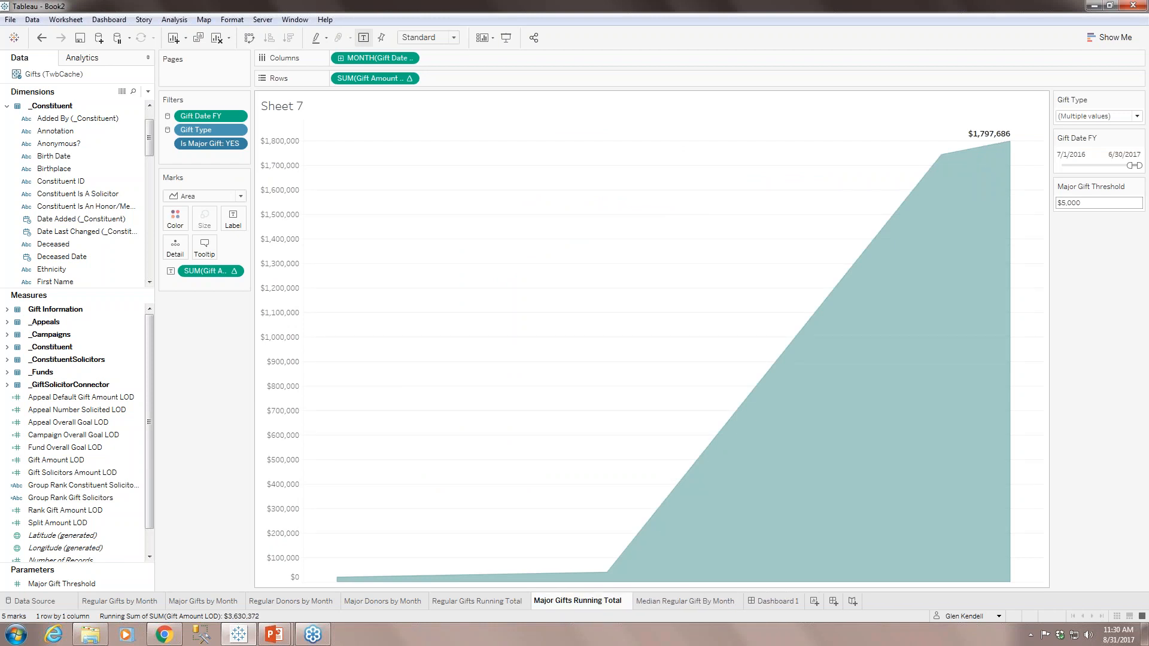
key("Return")
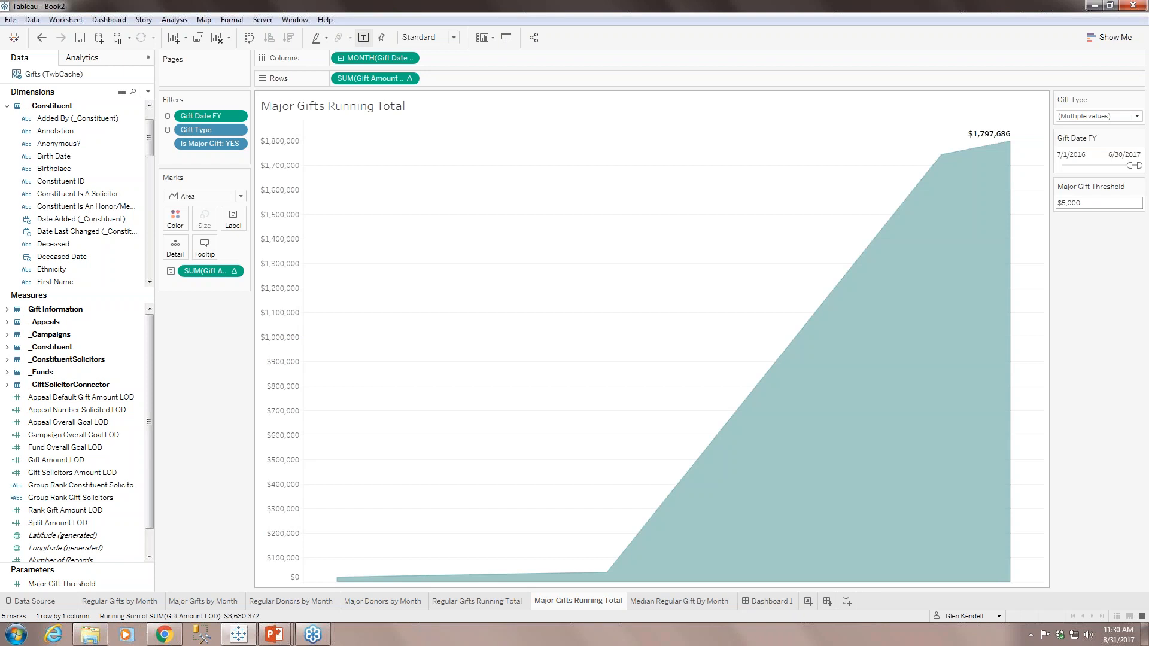
Step: Duplicate the Median Regular Gift By Month sheet and set the copy's Is Major Gift filter to YES only
left_click(488, 601)
left_click(559, 605)
left_click(657, 605)
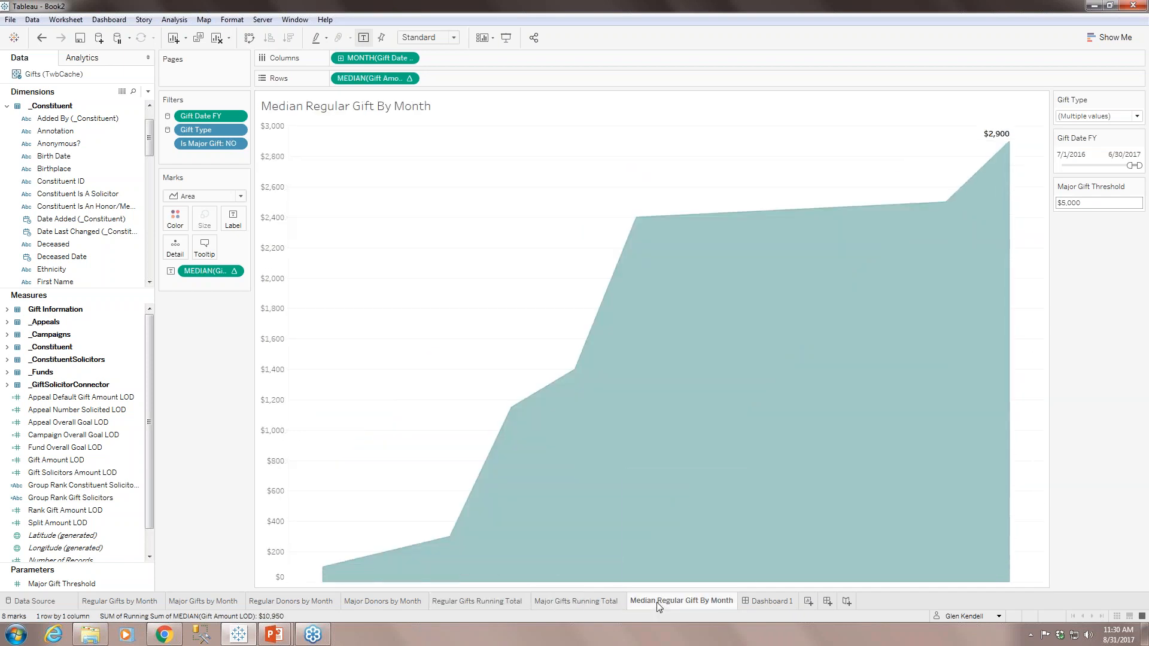
right_click(659, 606)
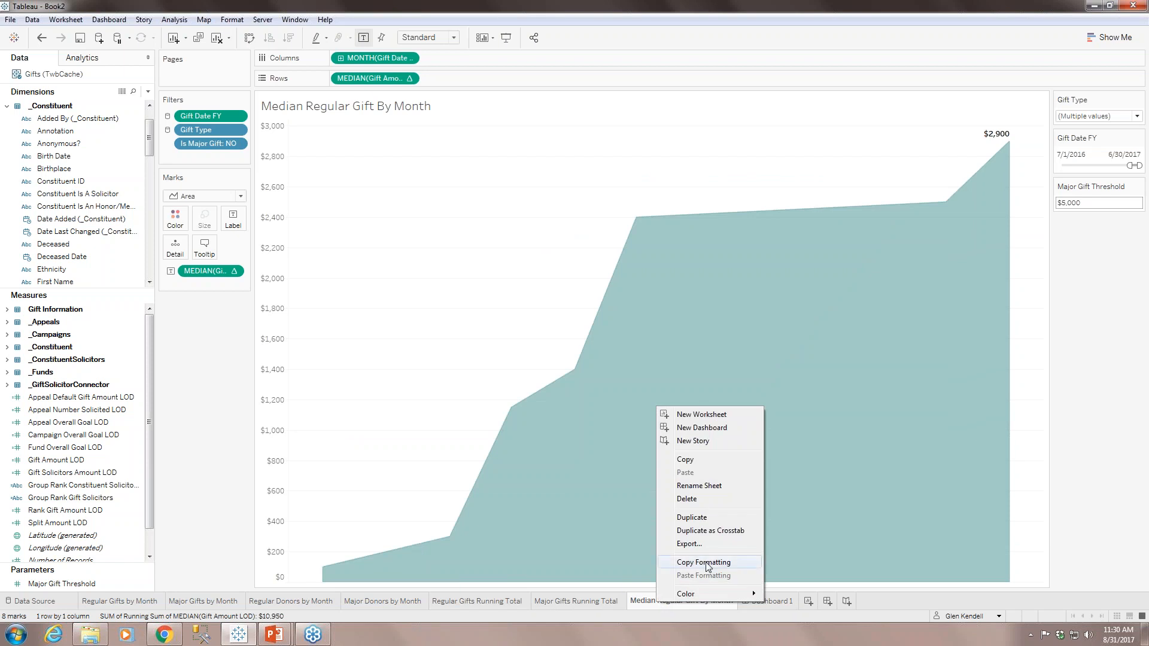
left_click(686, 526)
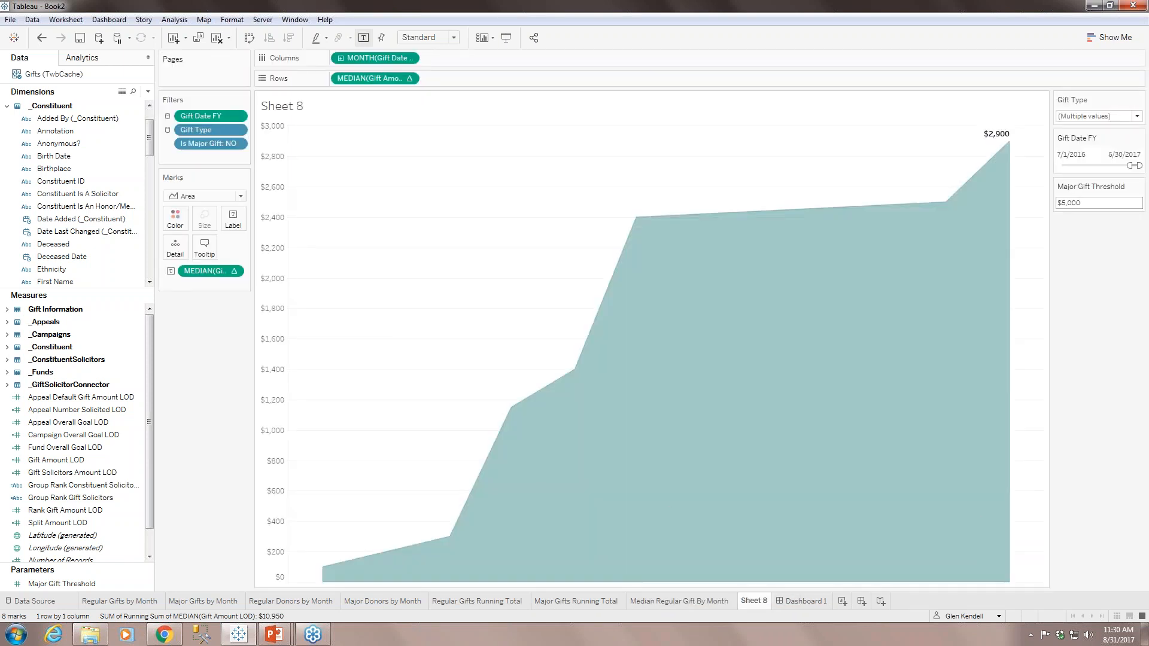
left_click(239, 144)
left_click(226, 162)
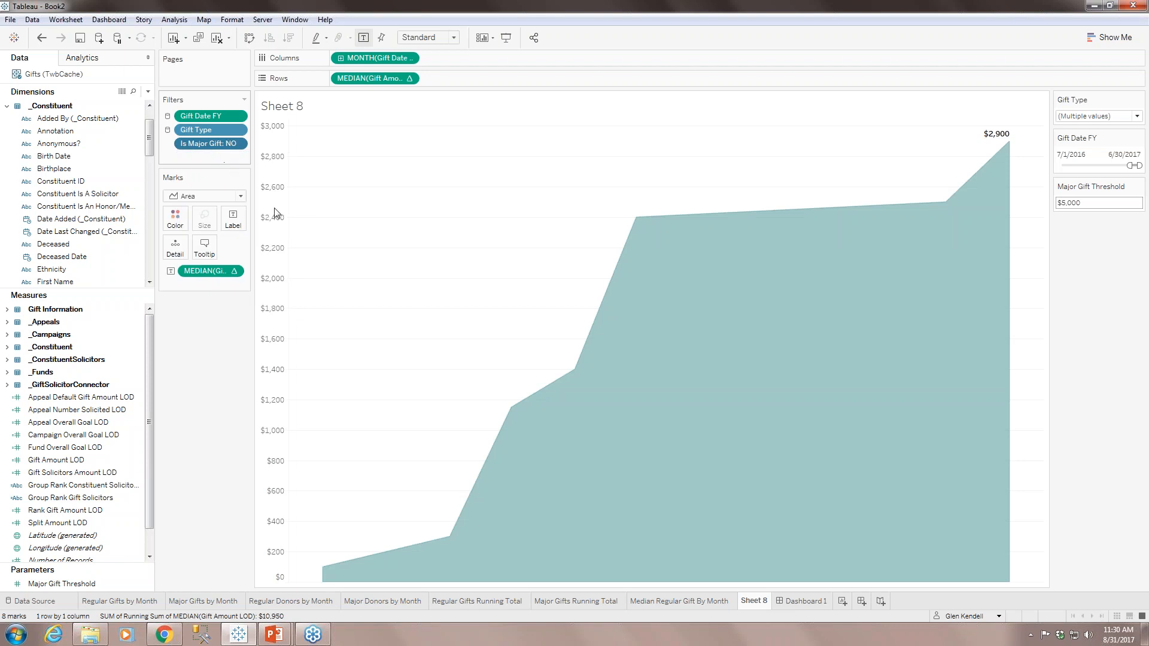
left_click(461, 226)
left_click(461, 238)
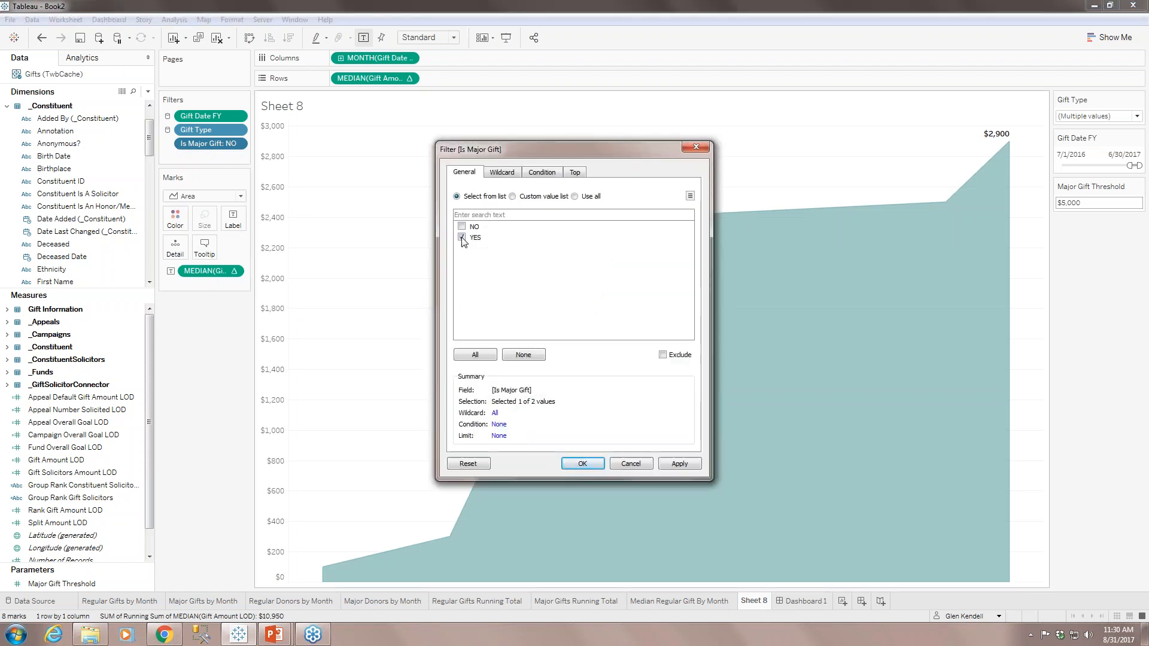
left_click(583, 464)
Step: Rename the duplicated median sheet as Median Major Gift by Month
right_click(755, 605)
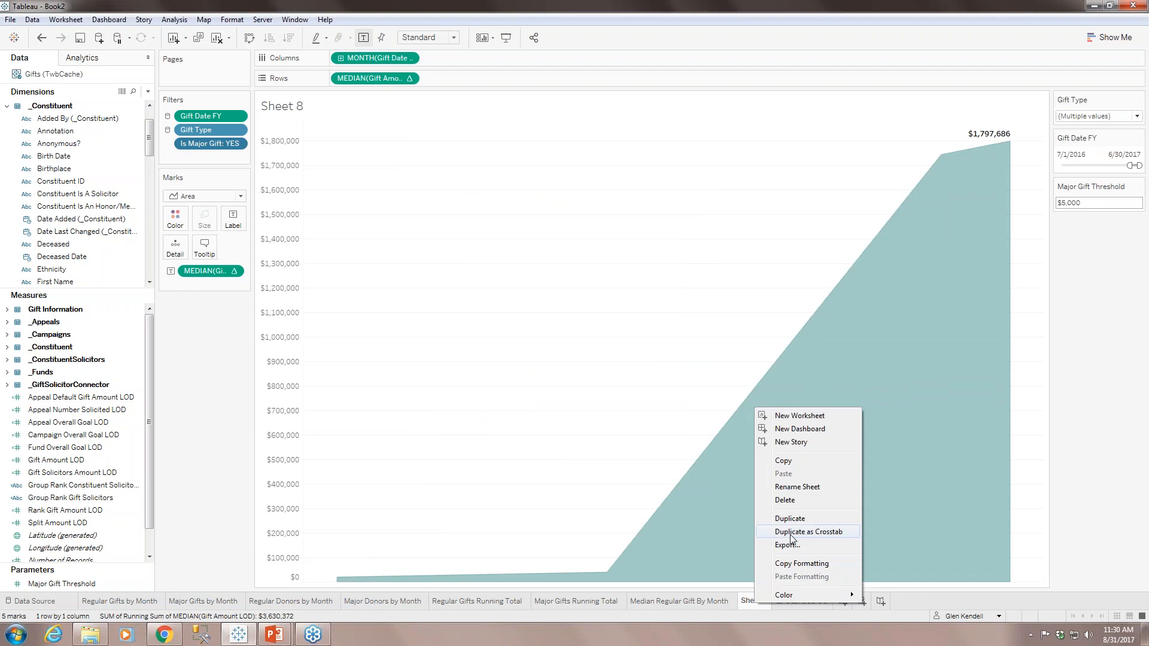
left_click(792, 487)
type("Median M")
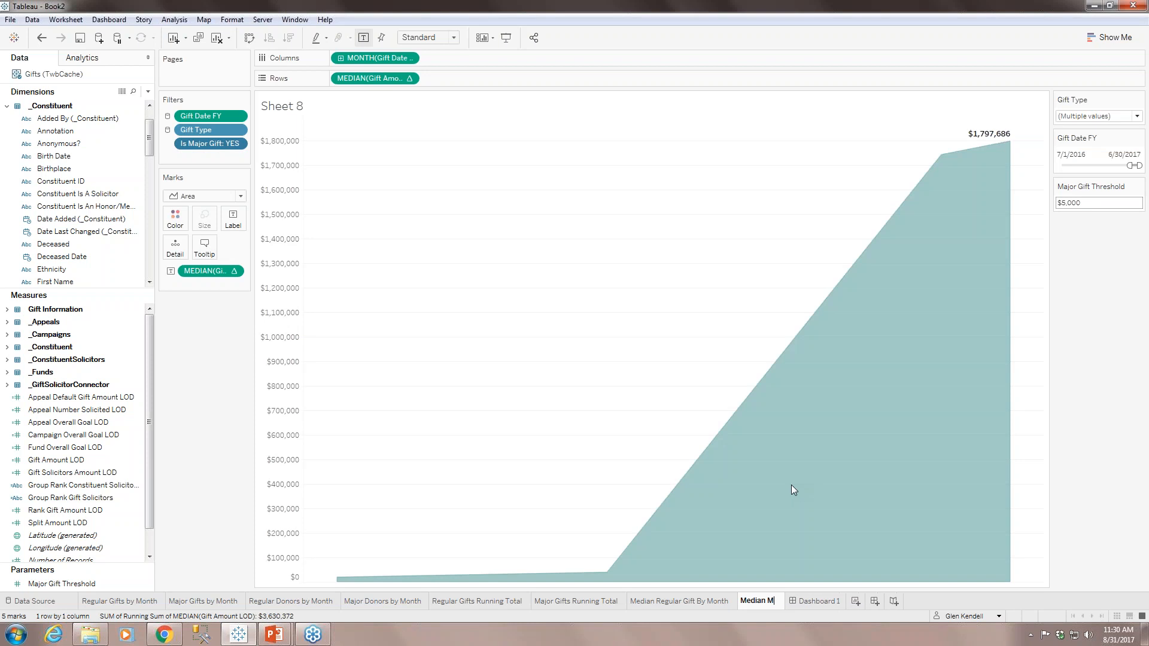
type("ajor Gift by ")
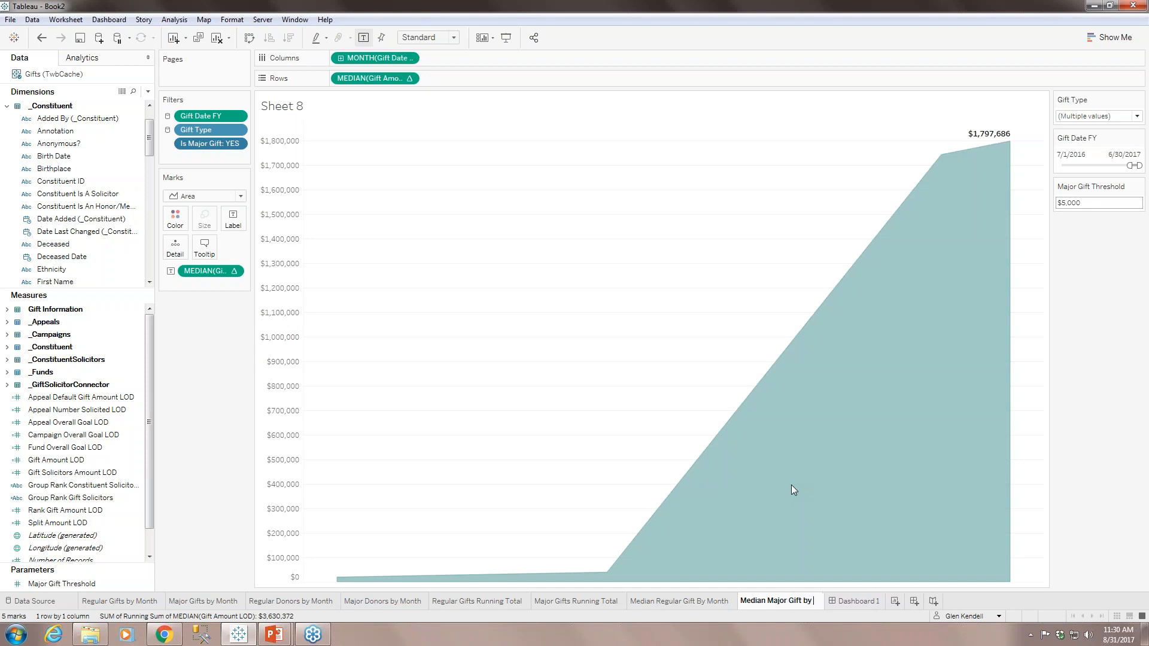
type("Month")
key("Return")
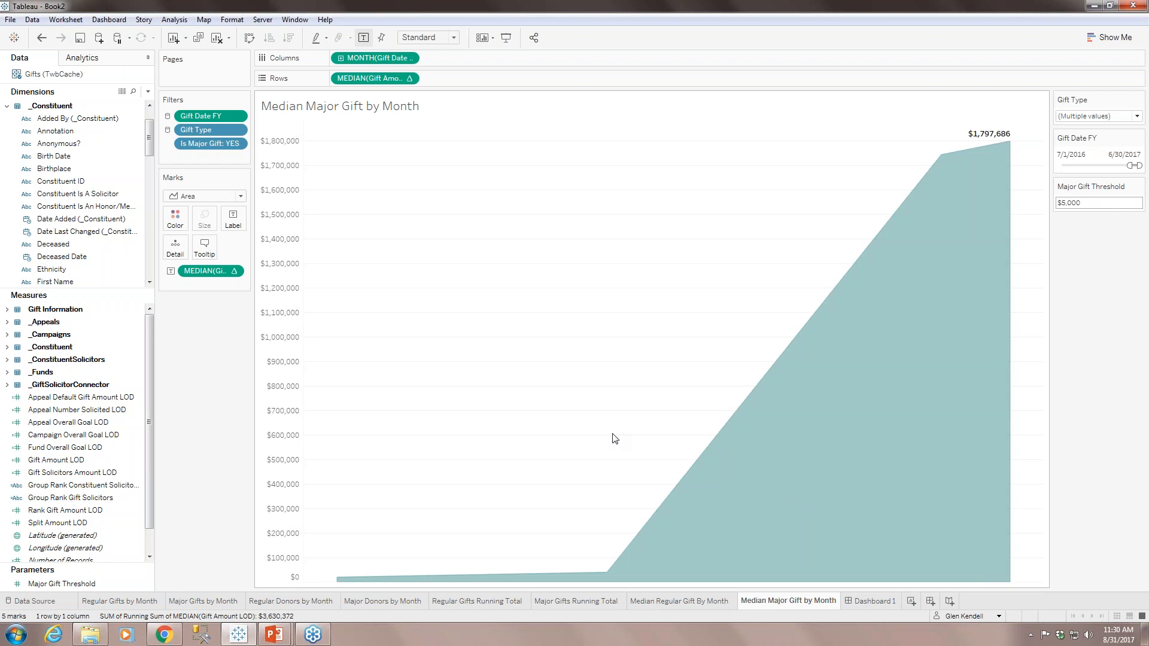
Step: Add the Major Gifts by Month sheet to Dashboard 1 and place it below the Regular Gifts by Month chart
left_click(885, 604)
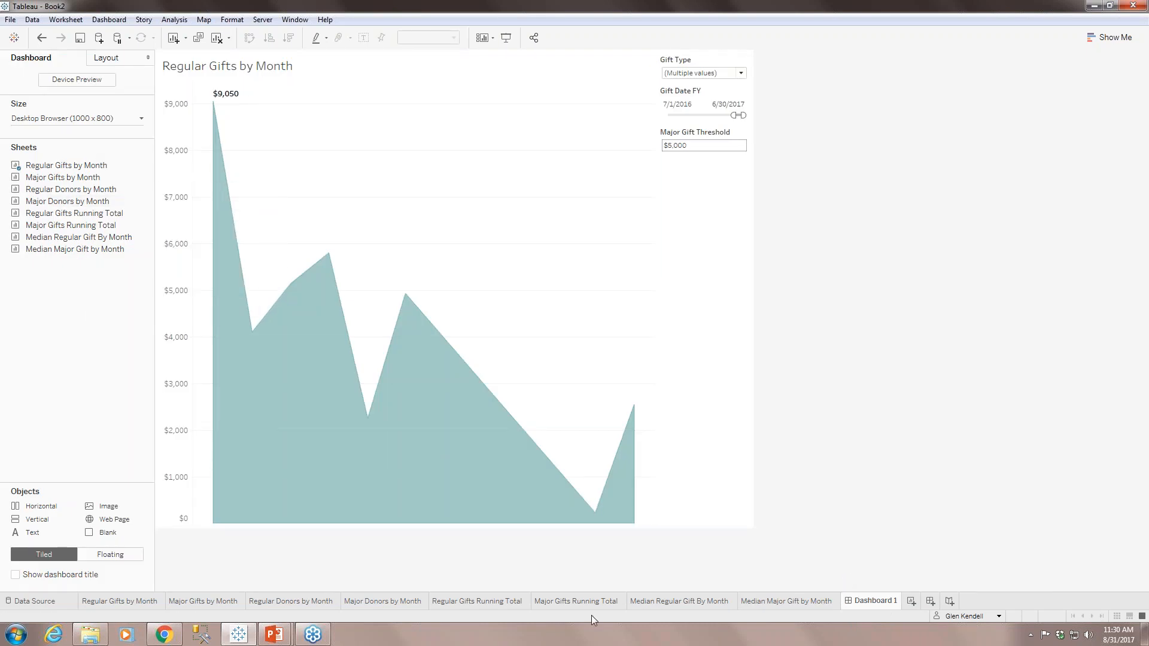
mouse_move(56, 171)
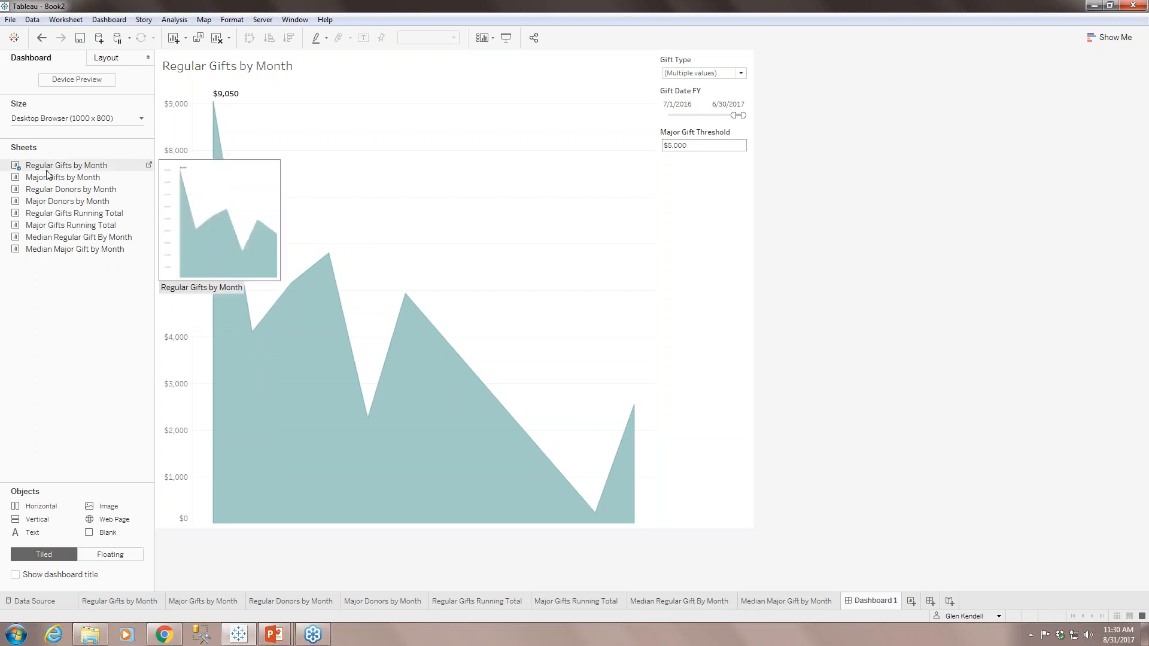
mouse_move(19, 173)
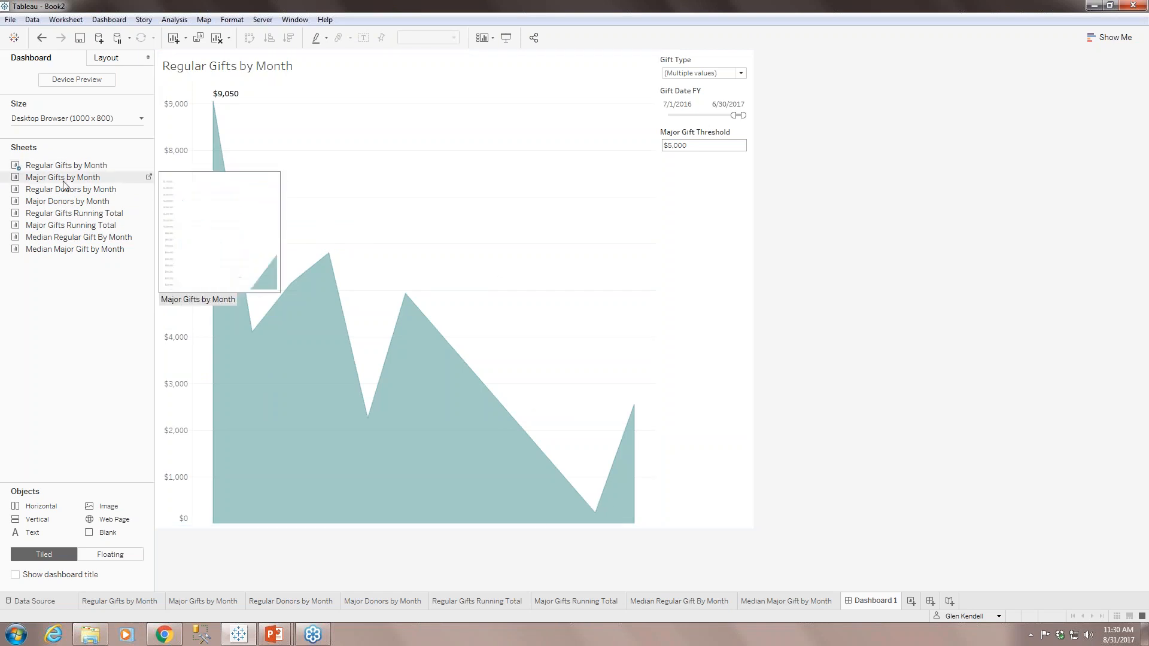
double_click(33, 179)
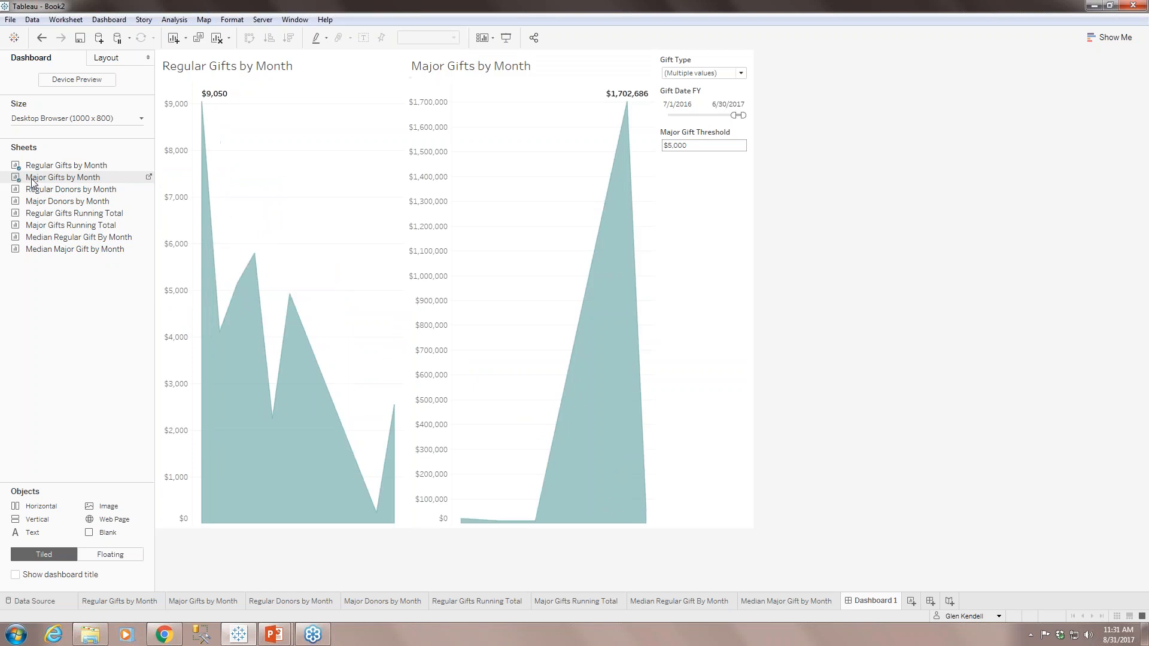
left_click(554, 78)
left_click_drag(536, 52, 276, 520)
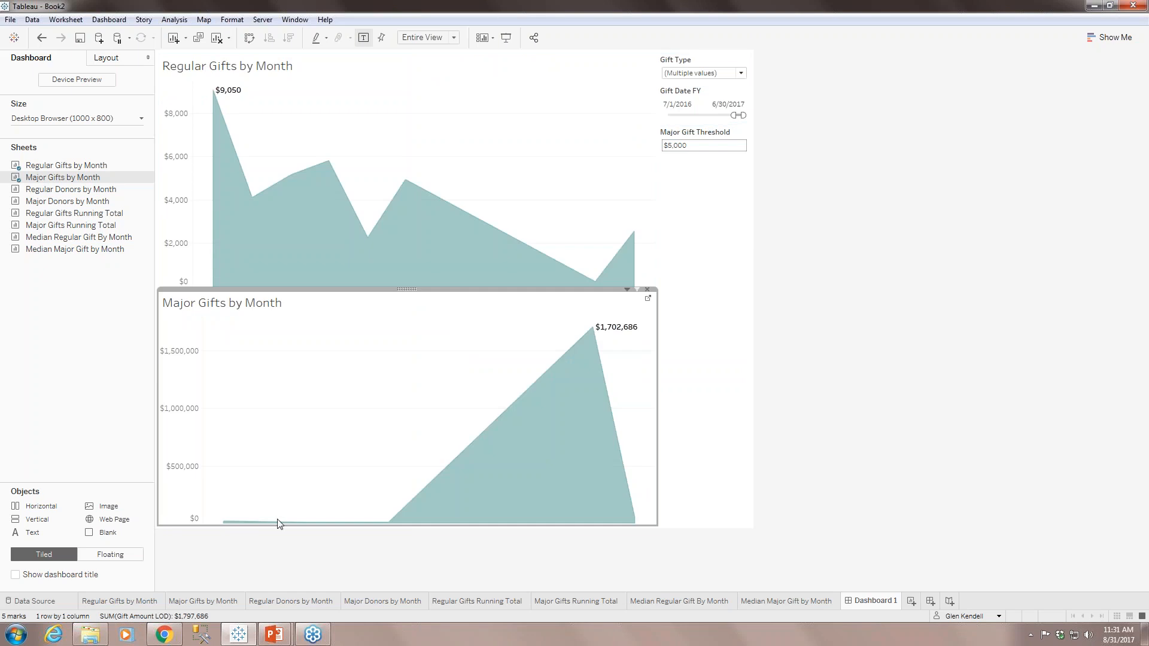
Step: Add the Regular Donors by Month and Major Donors by Month sheets to the dashboard
double_click(68, 193)
double_click(67, 204)
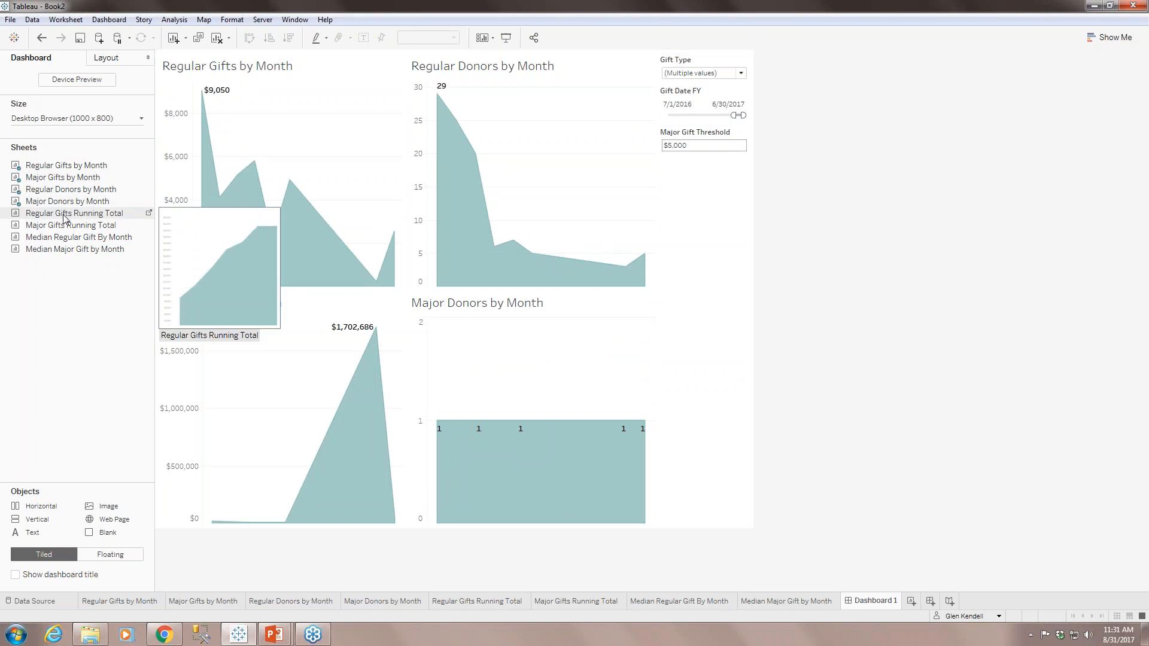
Step: Add the Regular and Major Gifts Running Total sheets to the dashboard, placing each to the right of the donors chart in its row
double_click(64, 215)
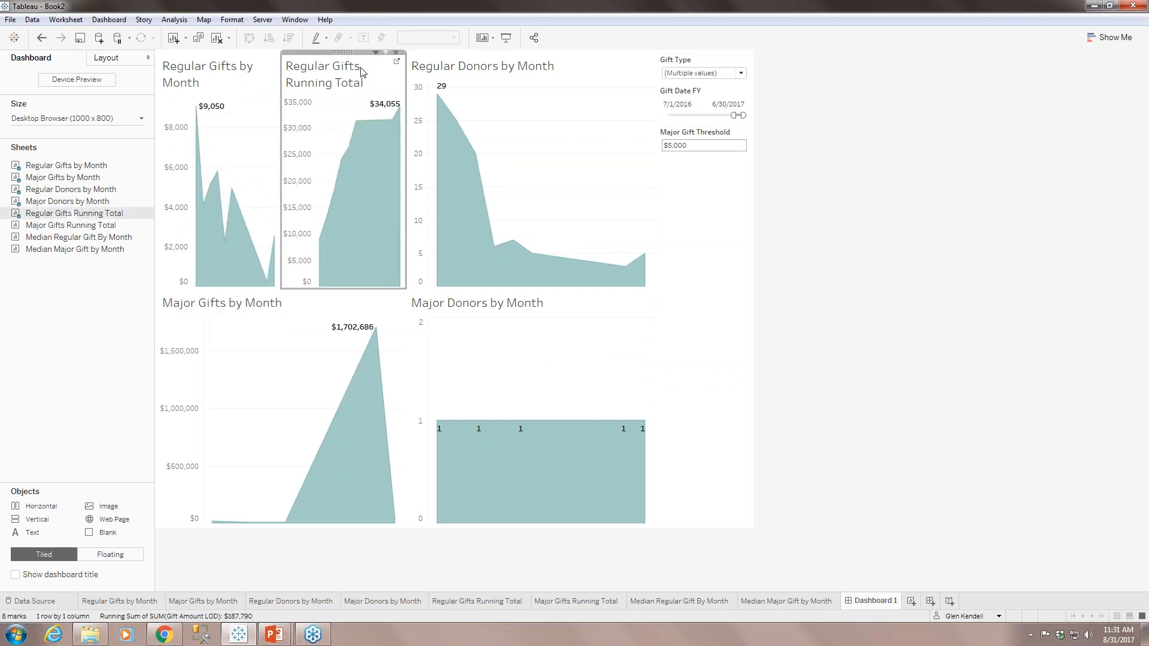
left_click_drag(346, 54, 645, 178)
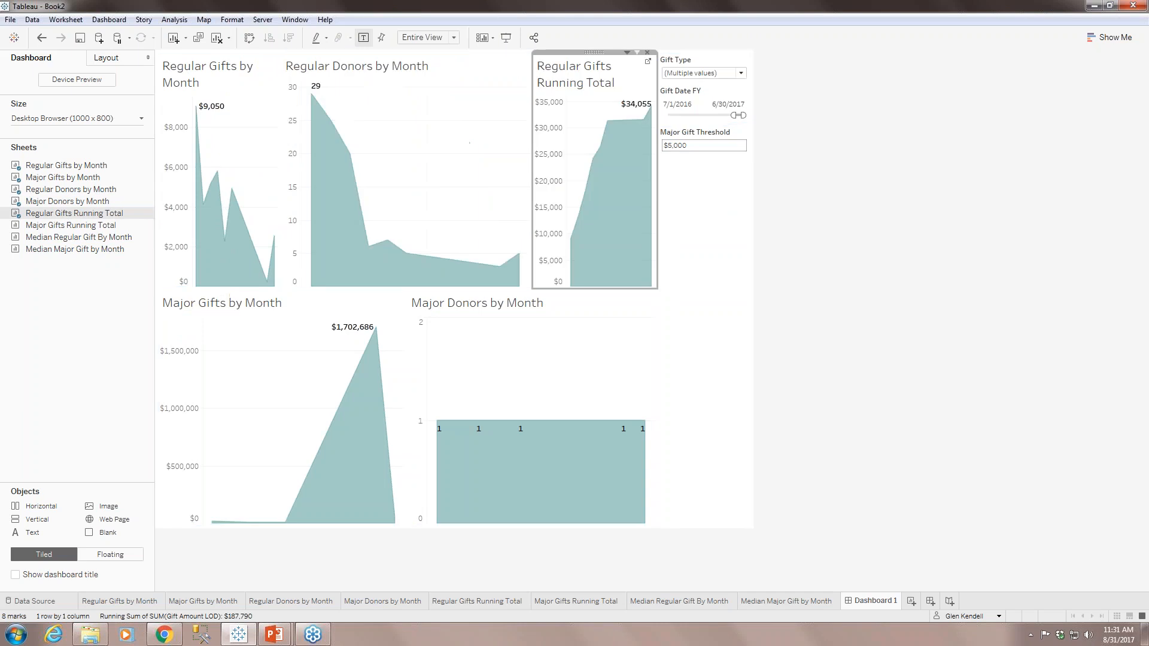
double_click(72, 230)
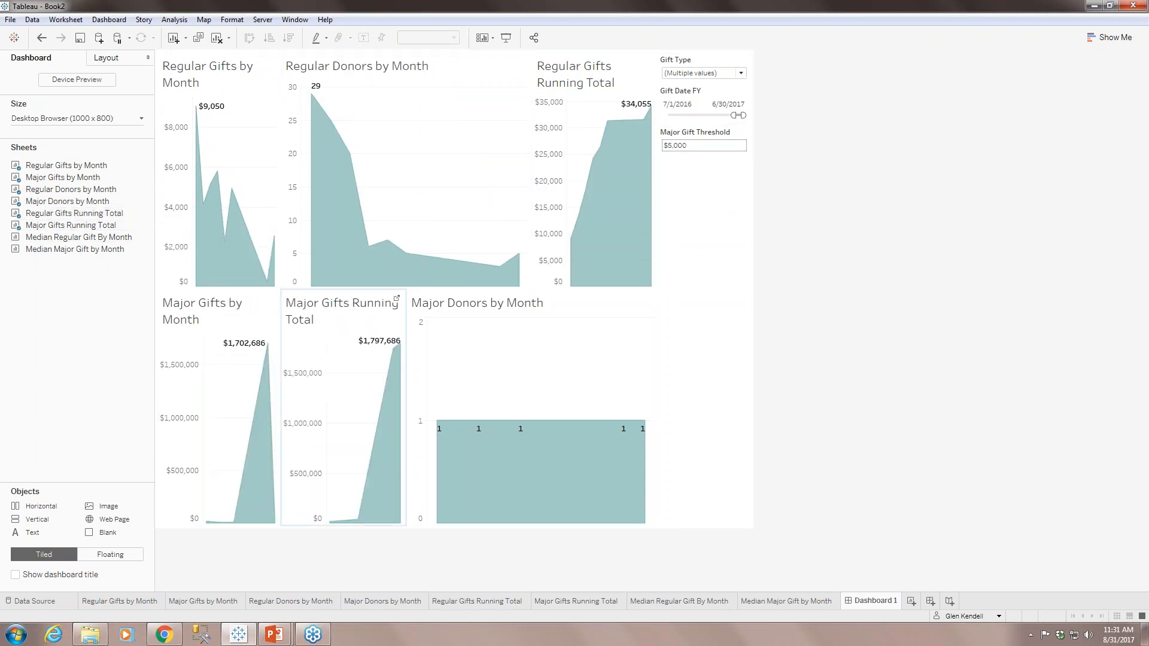
left_click(347, 323)
left_click_drag(344, 294, 619, 370)
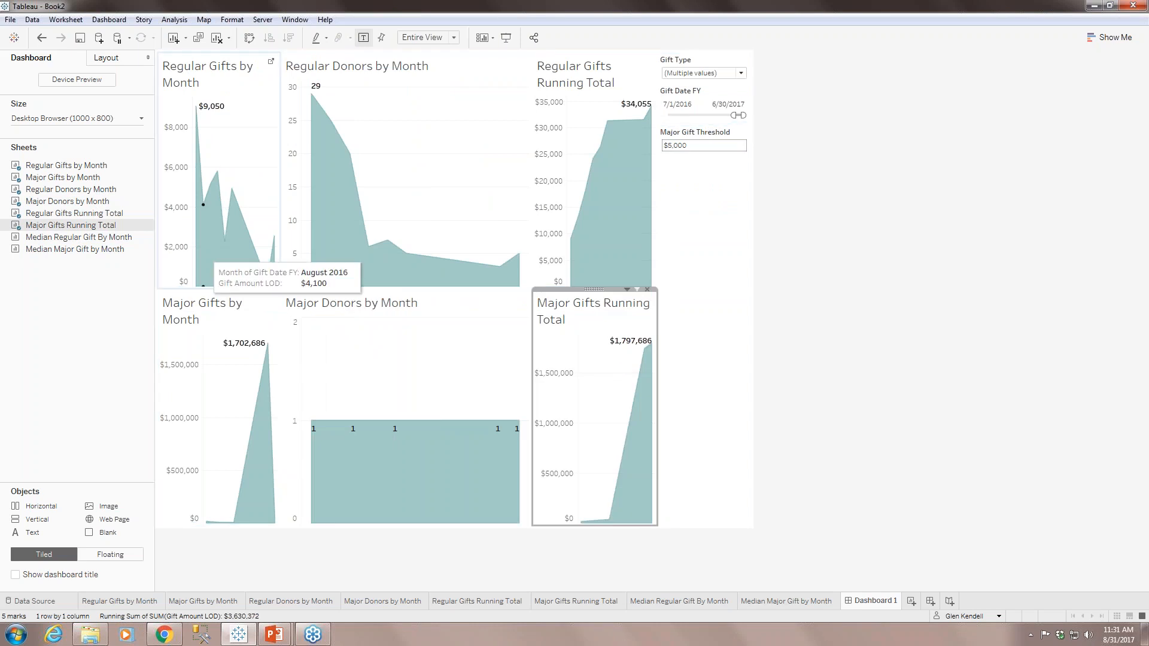
Step: Examine the dashboard's layout containers, selecting the filter column and the container that holds the Regular Gifts Running Total chart
mouse_move(58, 238)
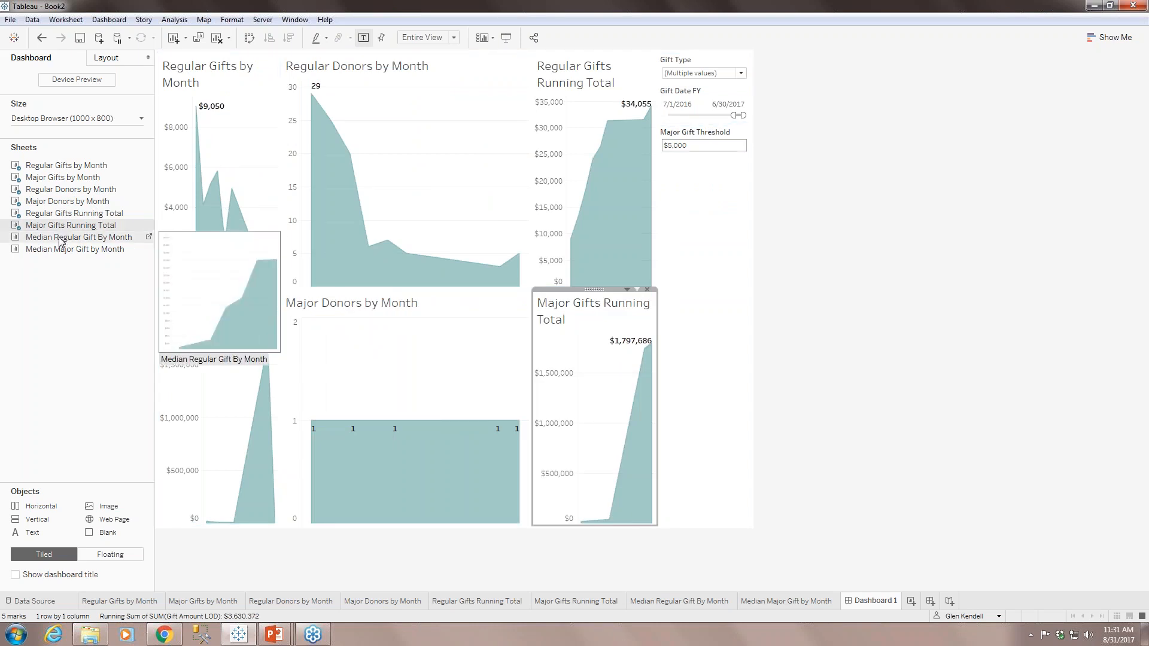
left_click(722, 186)
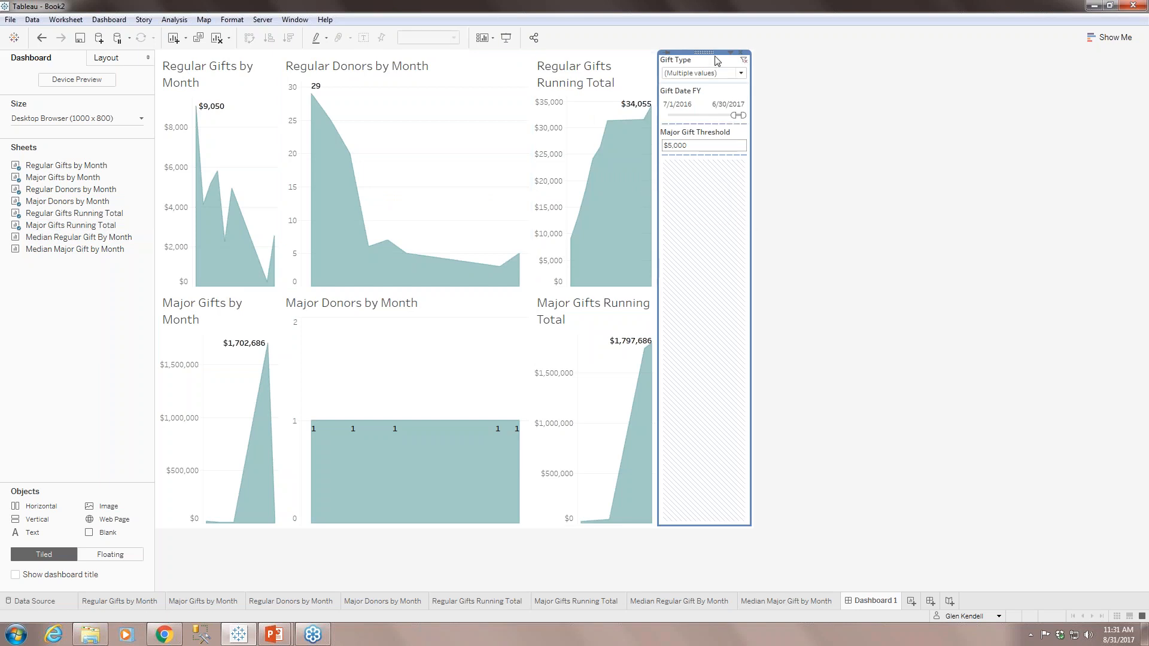
left_click(434, 113)
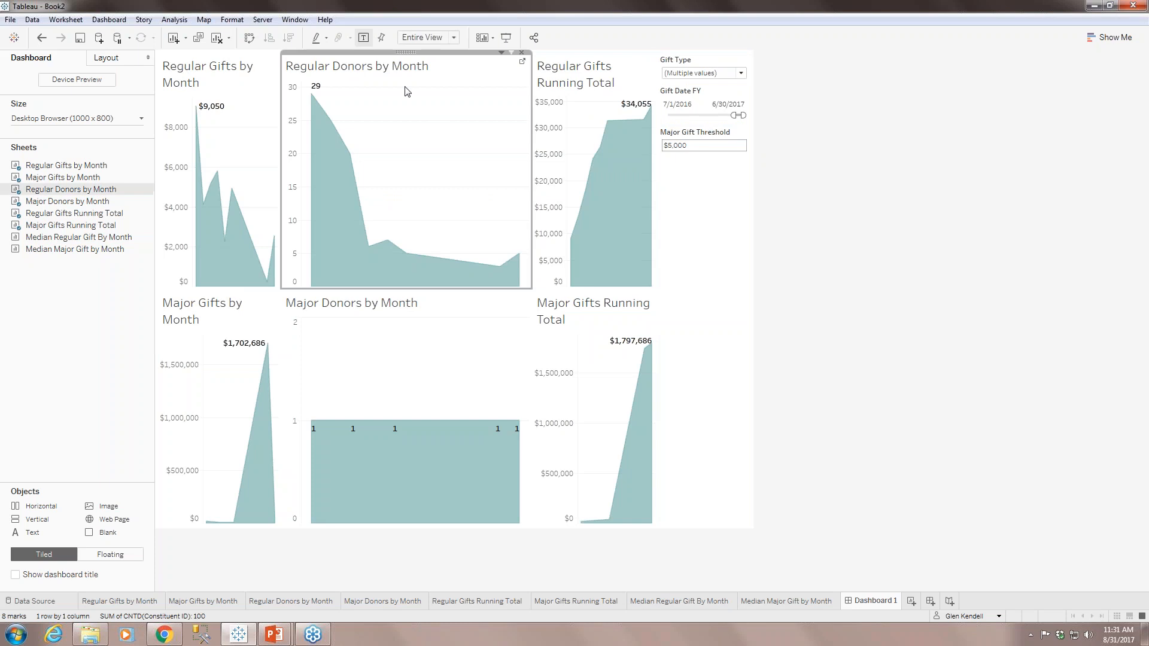
left_click(623, 70)
left_click(627, 53)
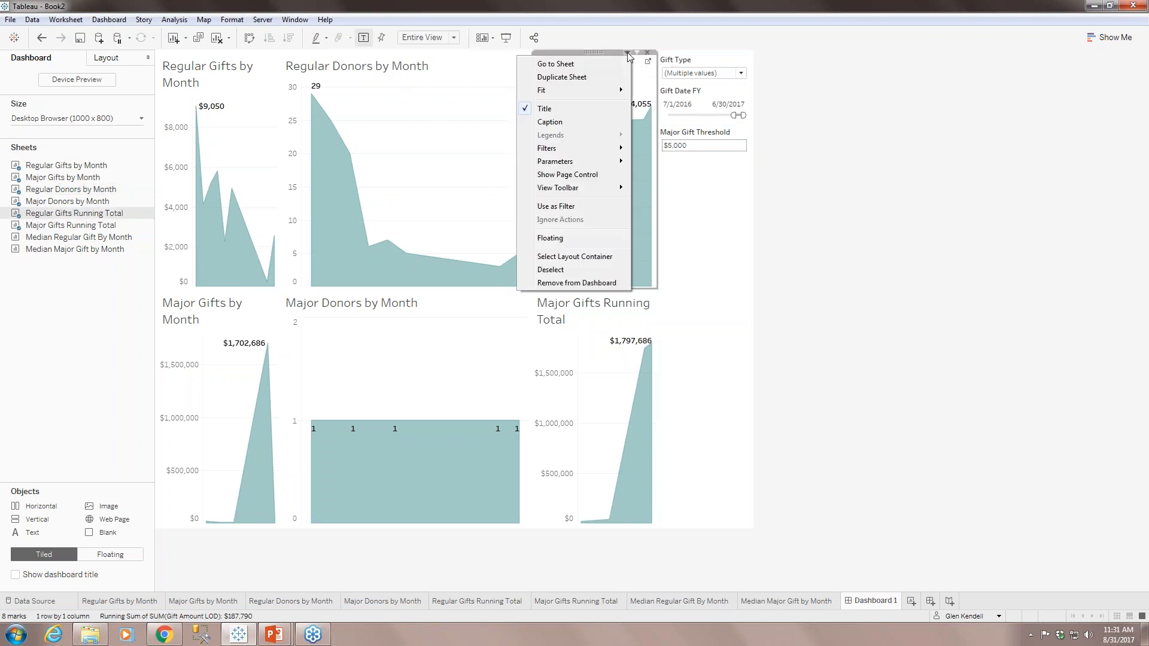
left_click(585, 257)
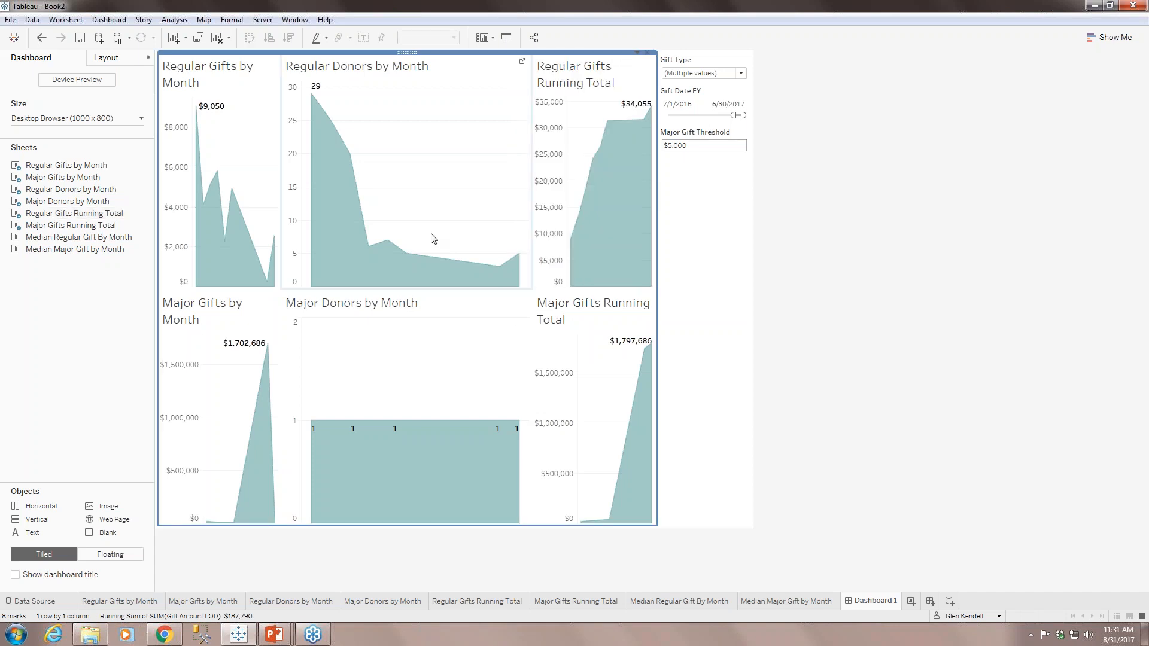
left_click(470, 138)
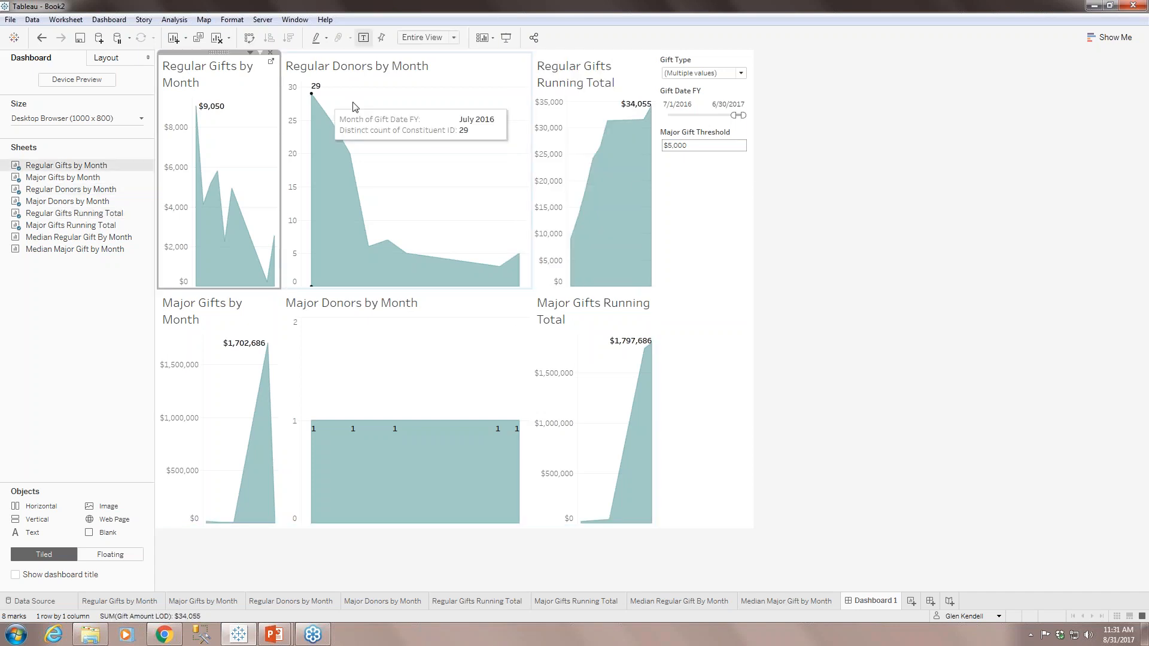
left_click(560, 81)
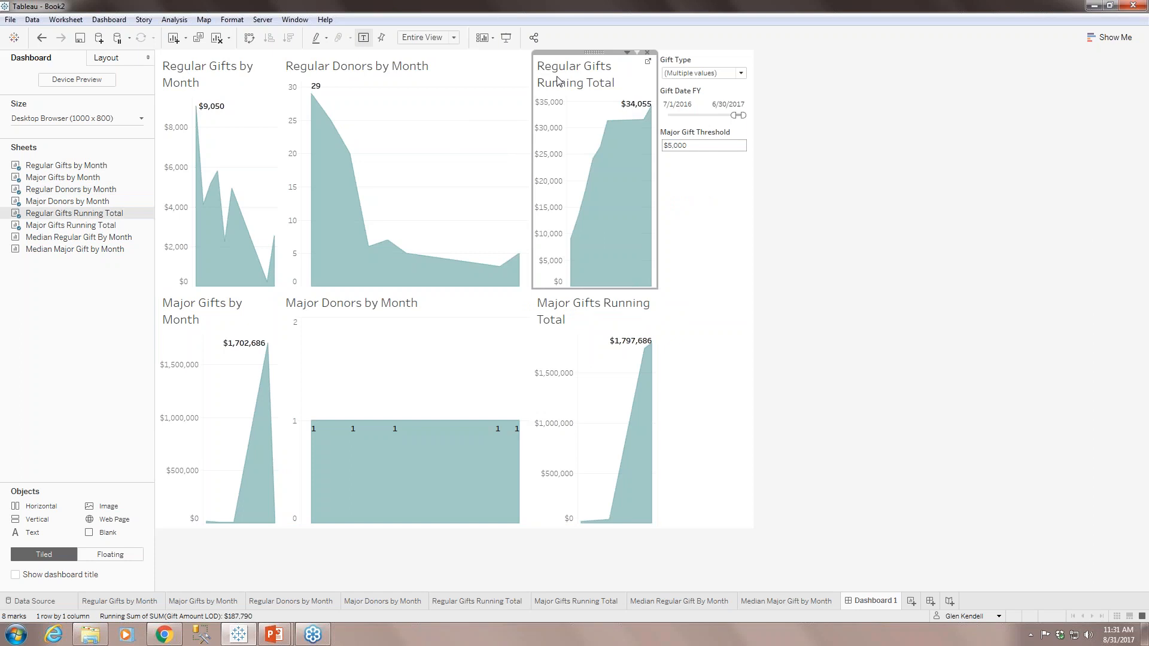
Step: Examine which layout containers hold the Regular Gifts Running Total chart and the column of filters
left_click(627, 54)
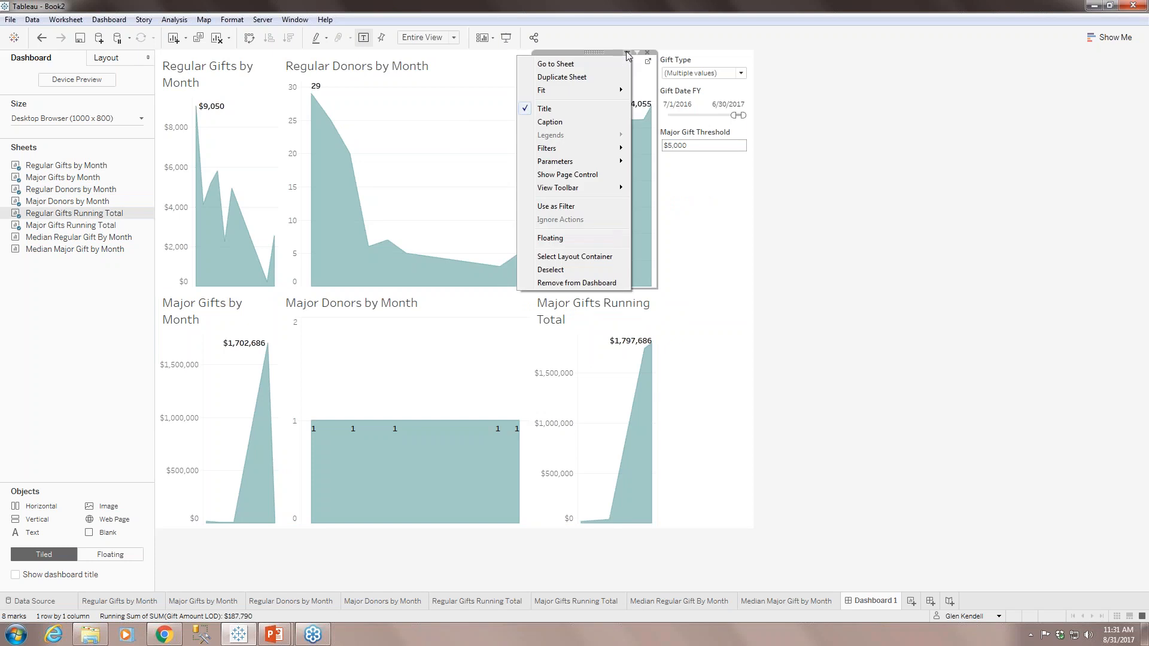
left_click(487, 148)
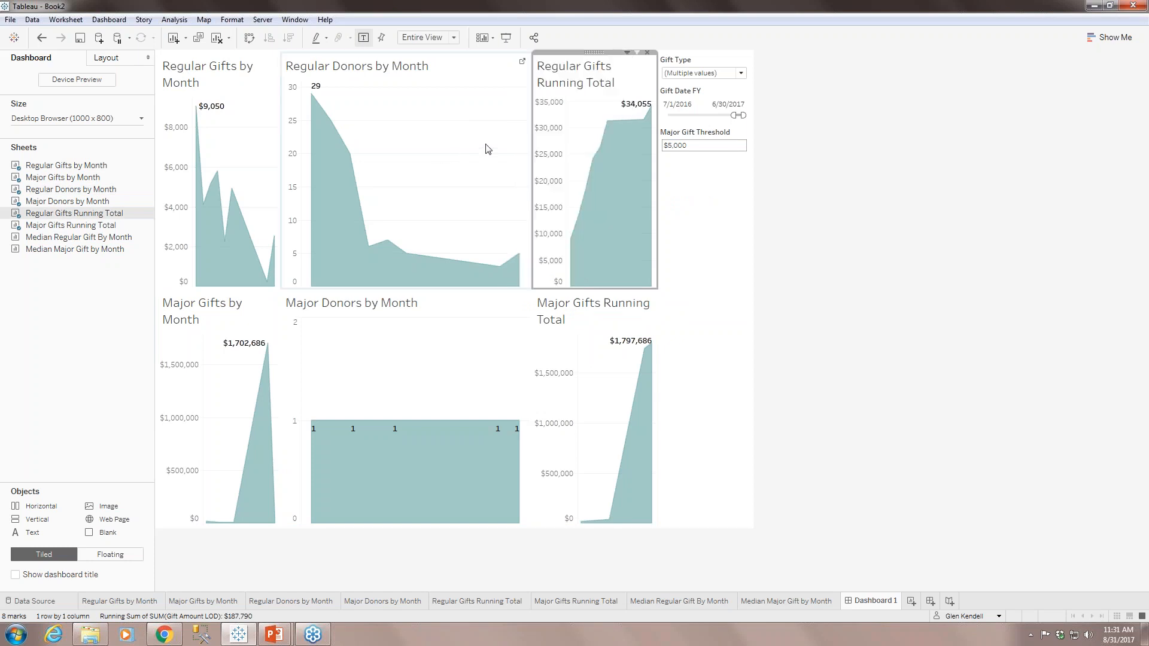
left_click(627, 54)
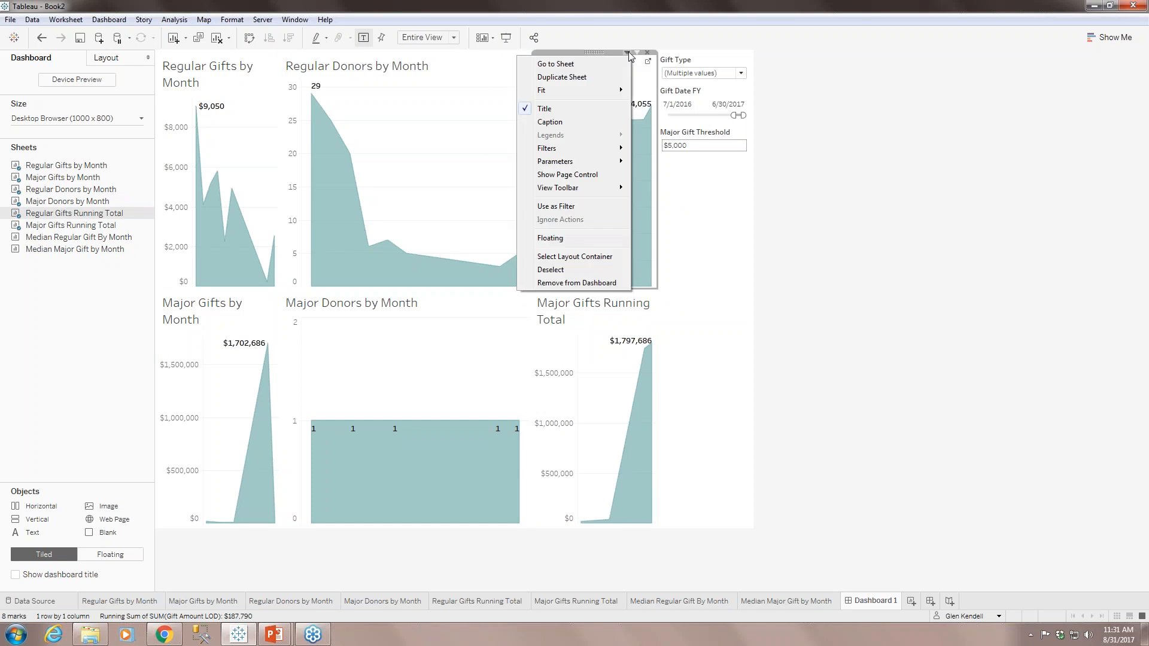
left_click(582, 257)
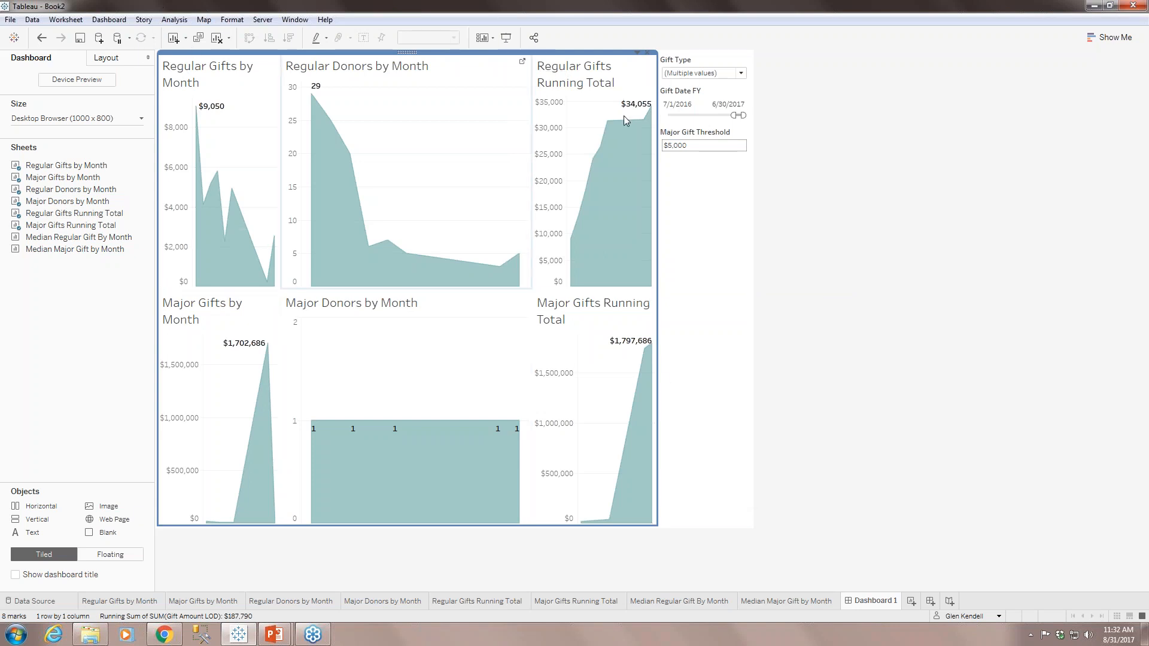
left_click(702, 186)
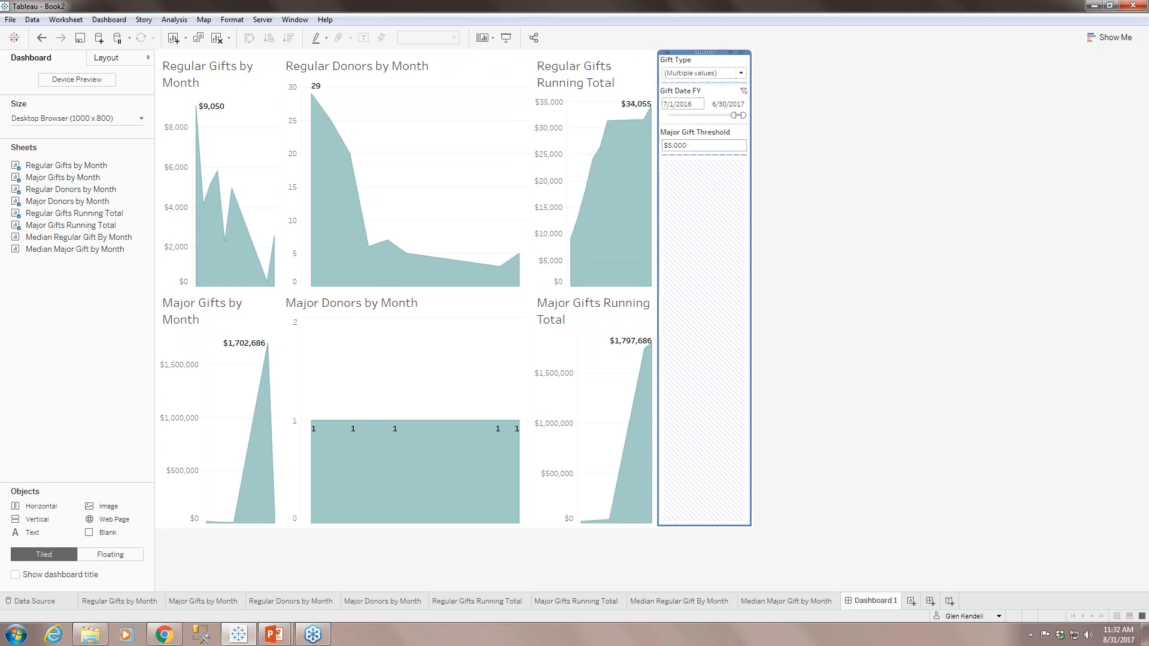
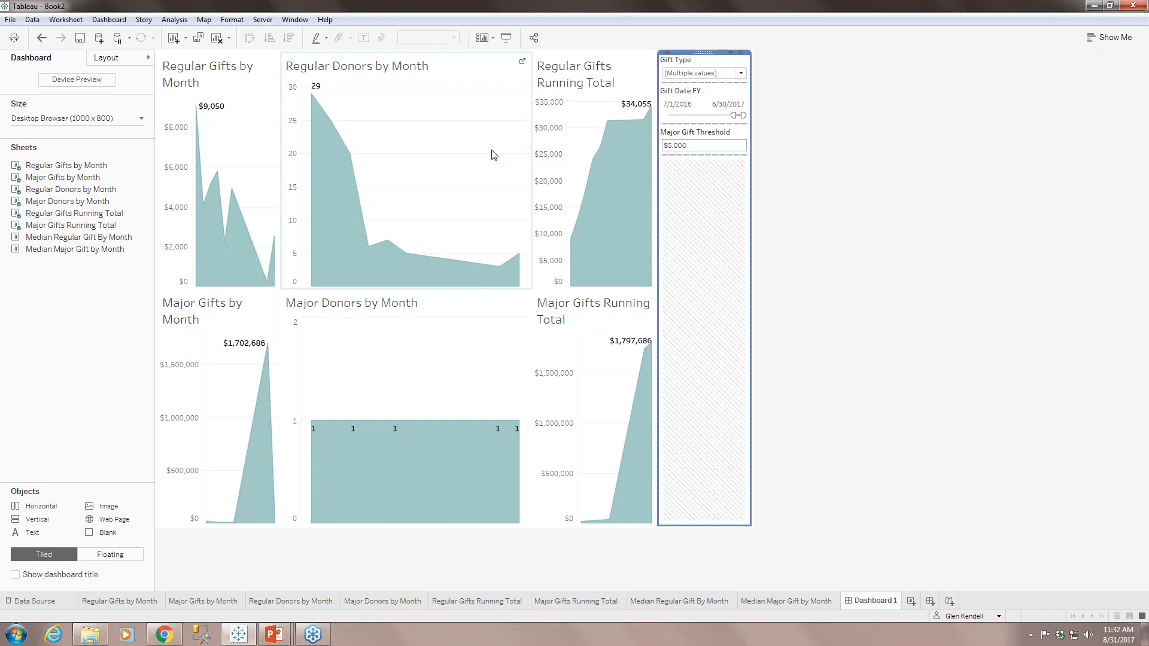
left_click(446, 181)
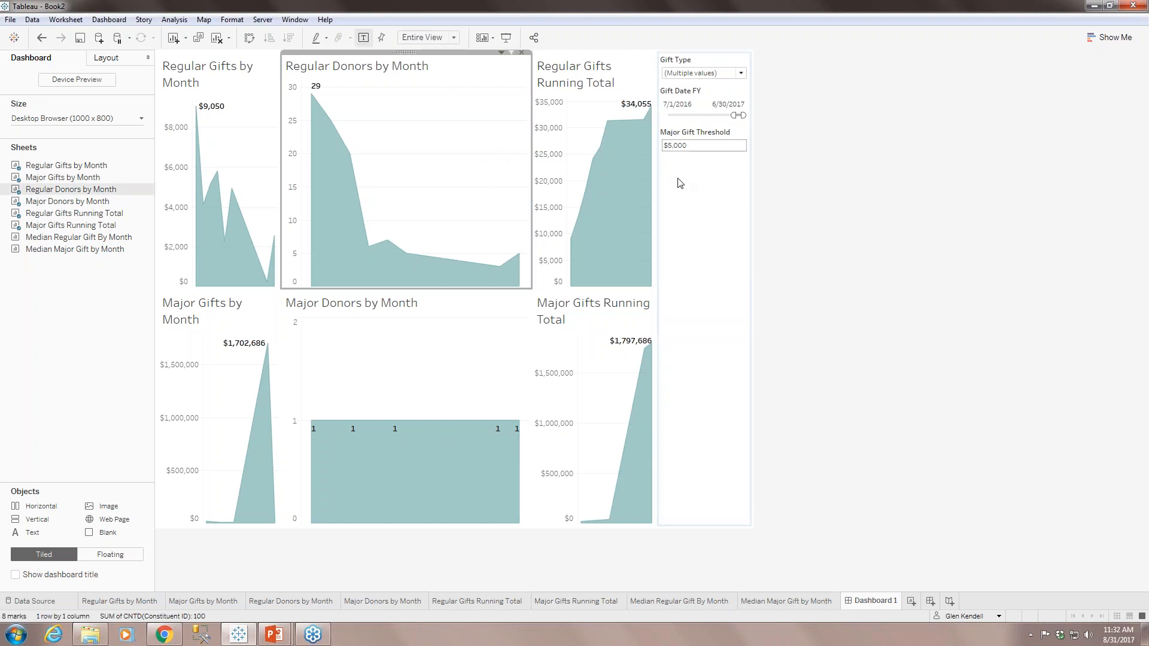
Step: Place a shortened filter container across the full width above the charts, with Gift Date FY as its first filter
left_click(693, 200)
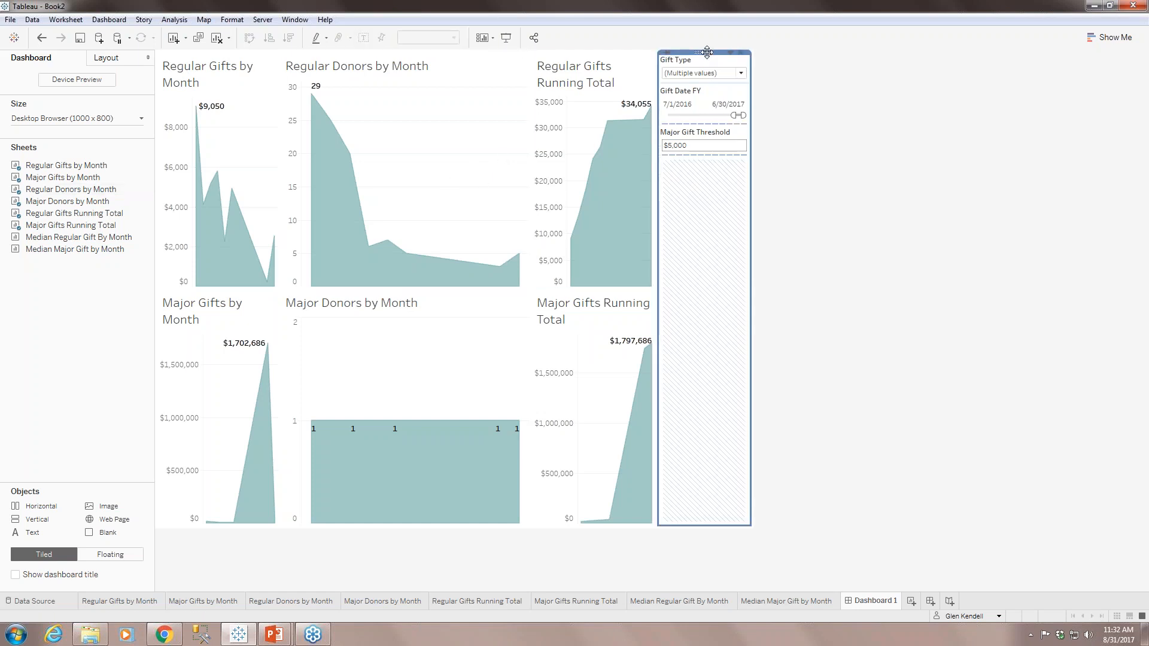
left_click_drag(707, 52, 620, 52)
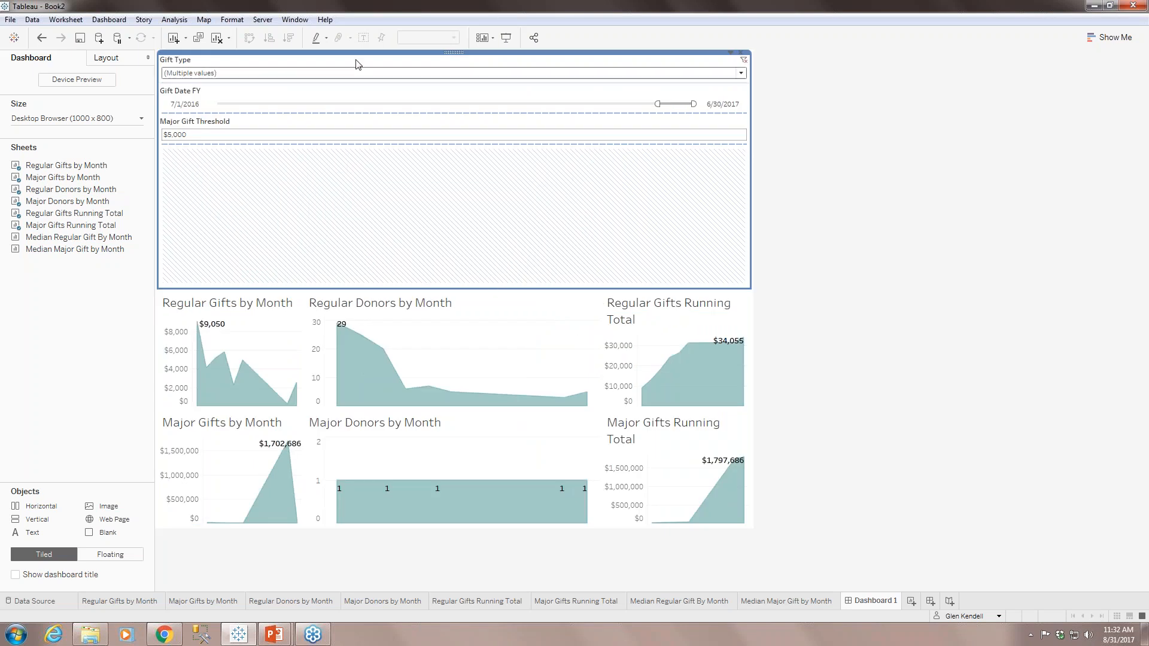
mouse_move(487, 290)
left_mouse_down()
mouse_move(486, 208)
mouse_move(487, 230)
left_mouse_up()
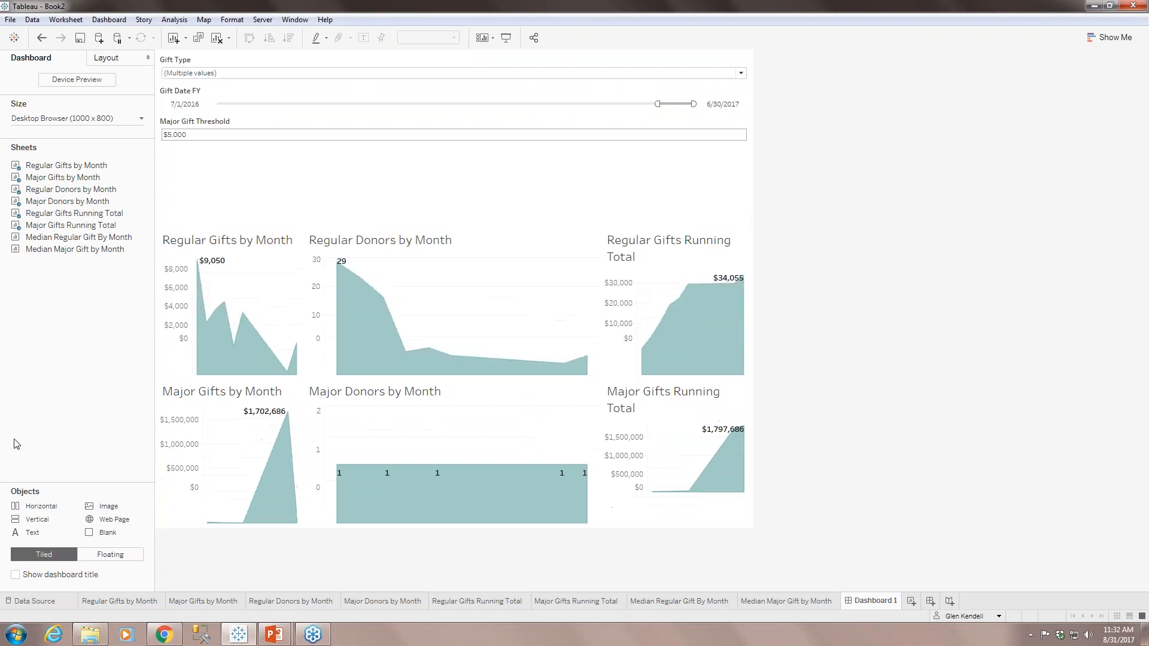
left_click(266, 97)
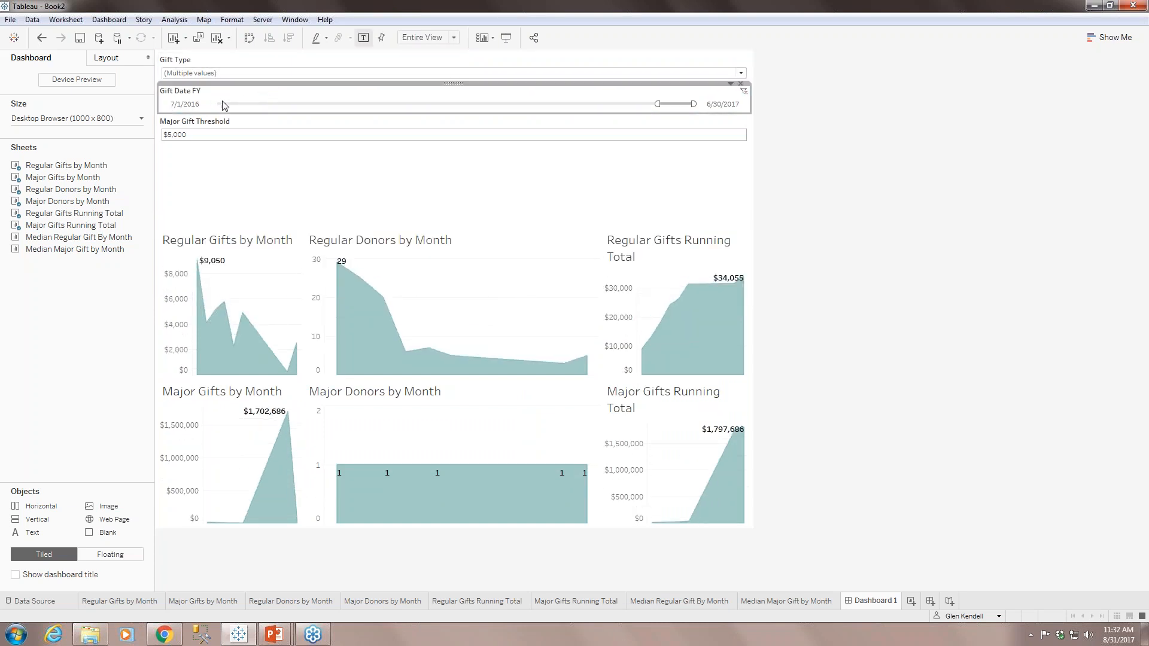
left_click_drag(456, 83, 497, 63)
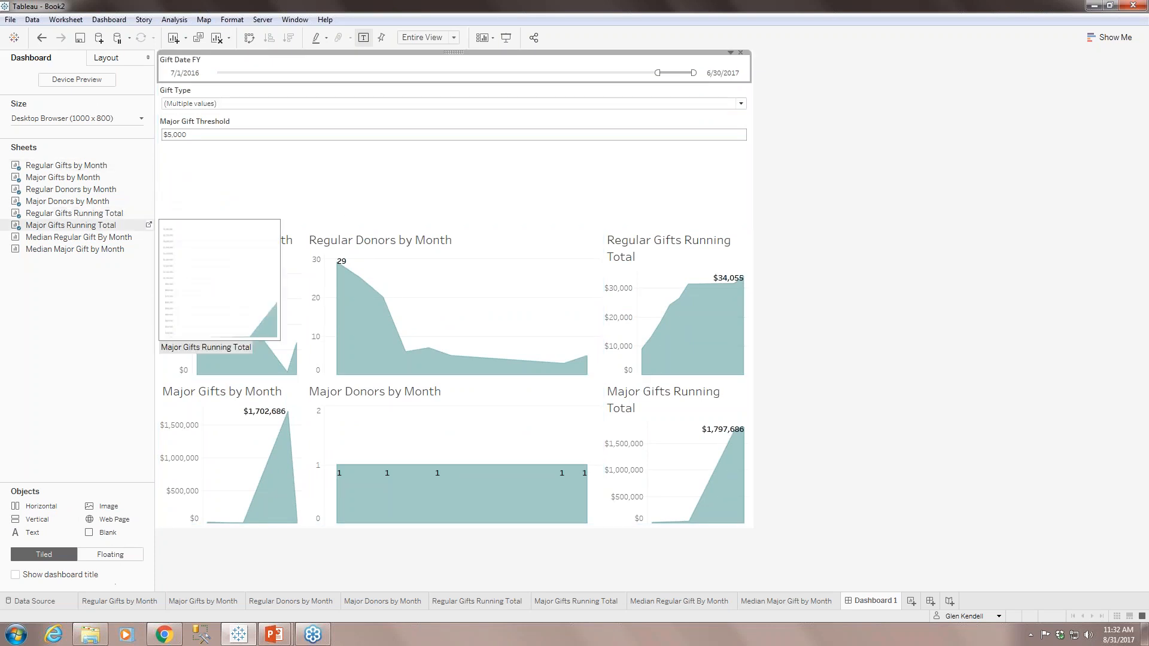
Step: Examine the dashboard's object hierarchy, expanding its Tiled, Horizontal and Vertical containers
left_click(110, 60)
left_click(16, 293)
left_click(29, 306)
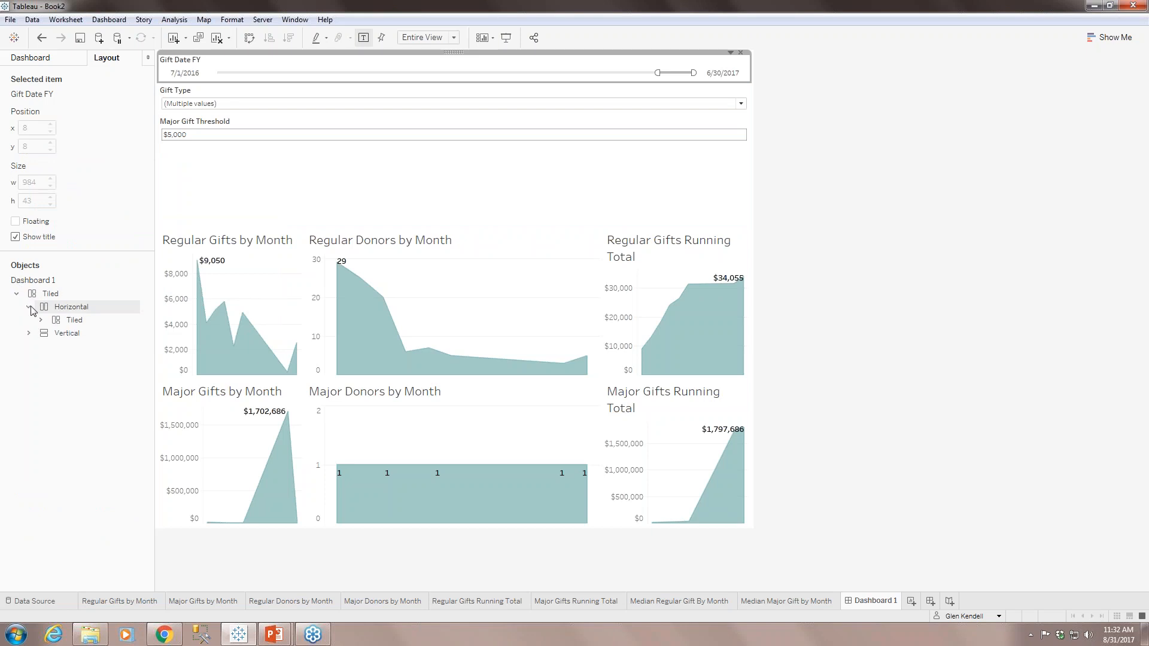
left_click(40, 319)
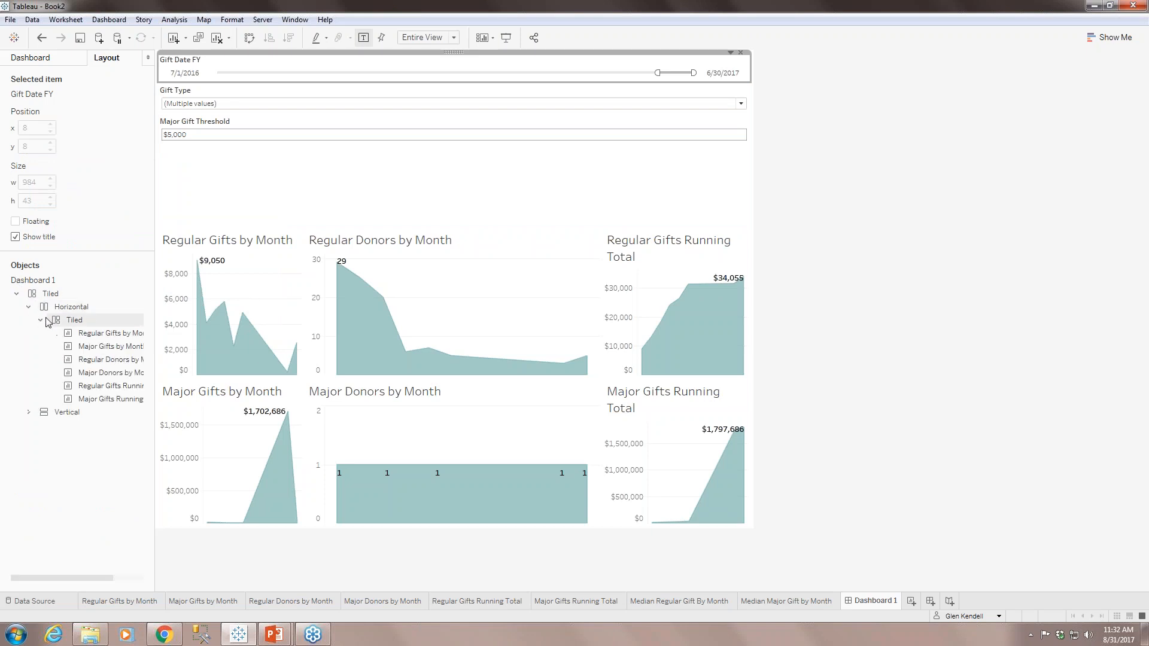
left_click(29, 412)
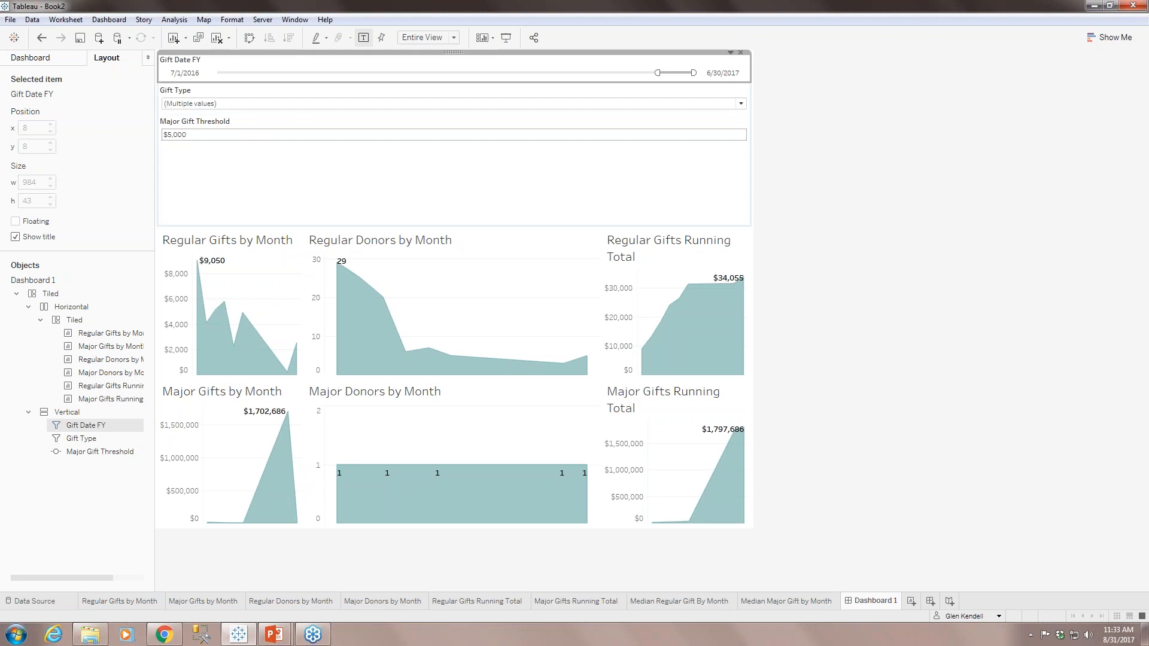
Step: Add a Horizontal layout container below the filters and move the Gift Date FY filter into it
left_click(39, 58)
left_click_drag(39, 509, 347, 212)
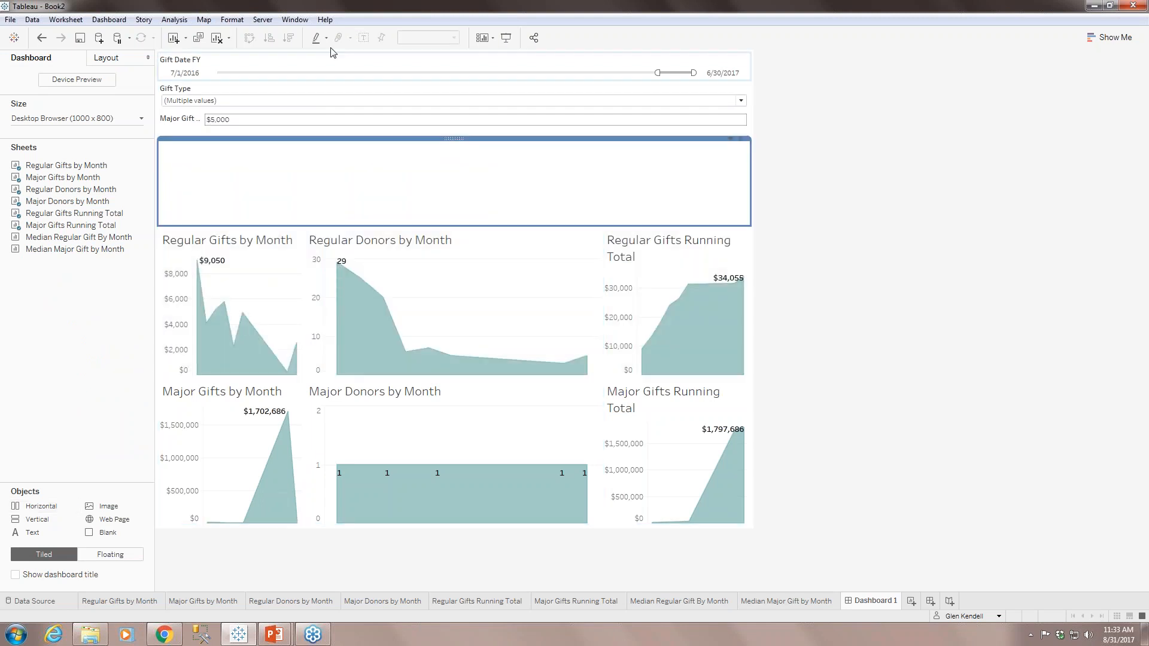
left_click(324, 65)
left_click_drag(453, 52, 366, 159)
Step: Place the Gift Type filter in the horizontal container, to the left of Gift Date FY
left_click(279, 74)
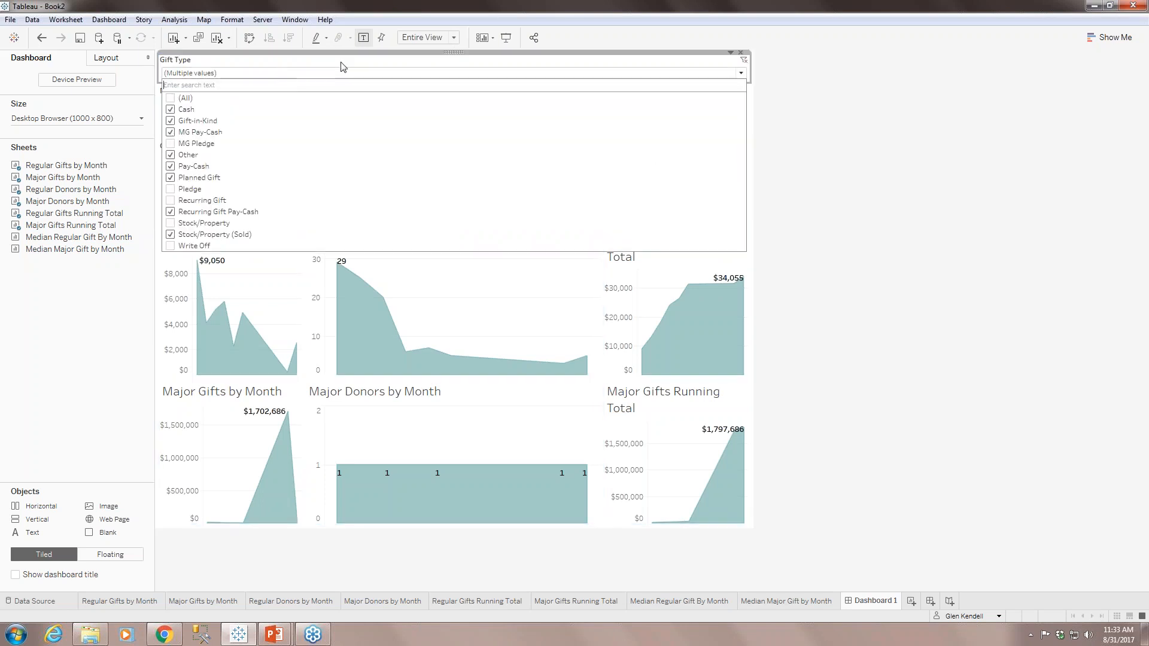
left_click(1010, 216)
left_click_drag(453, 53, 445, 157)
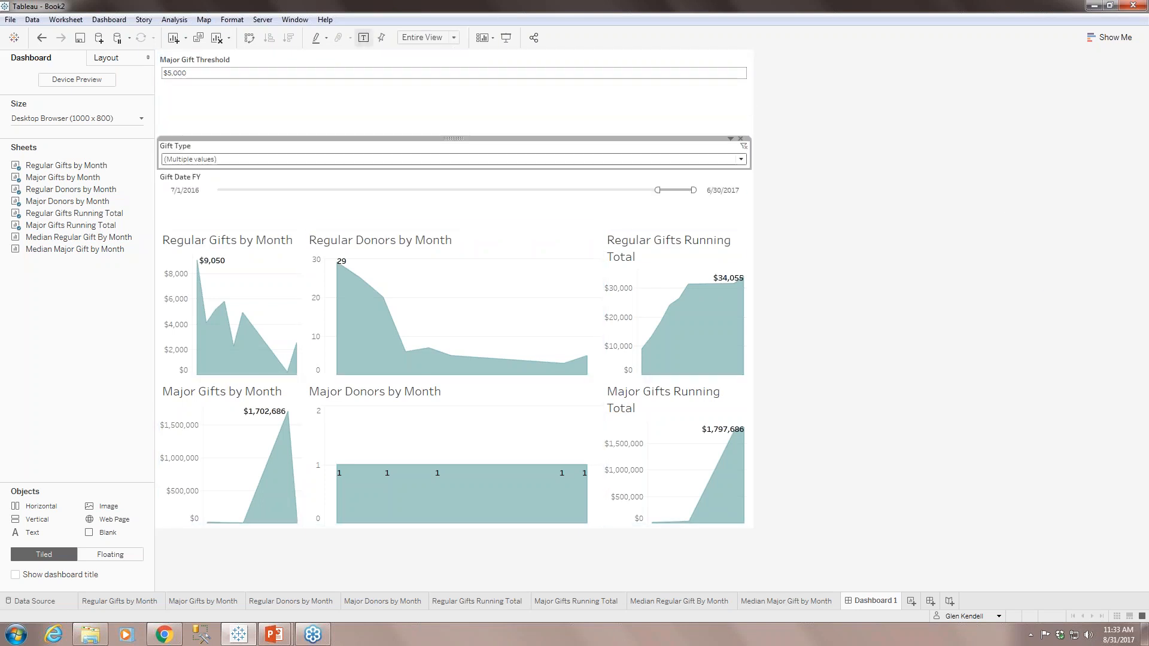
left_click(42, 38)
left_click_drag(453, 53, 444, 157)
Step: Move the Major Gift Threshold control to the right of Gift Date FY and reduce the filter row's height
left_click(353, 100)
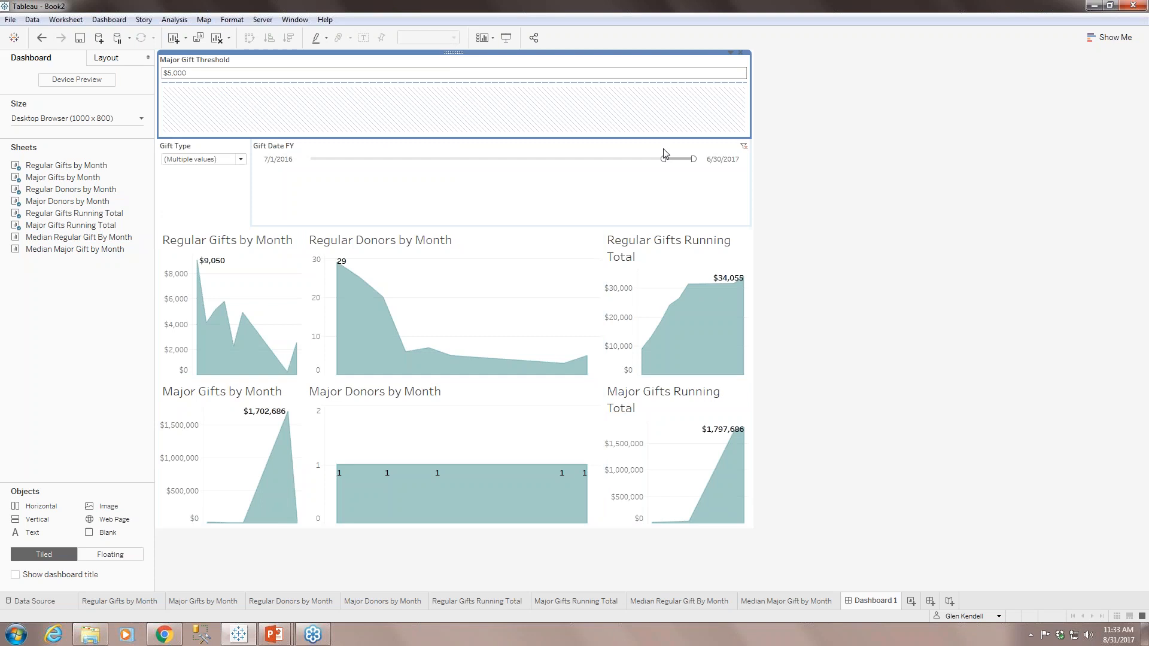
left_click(734, 53)
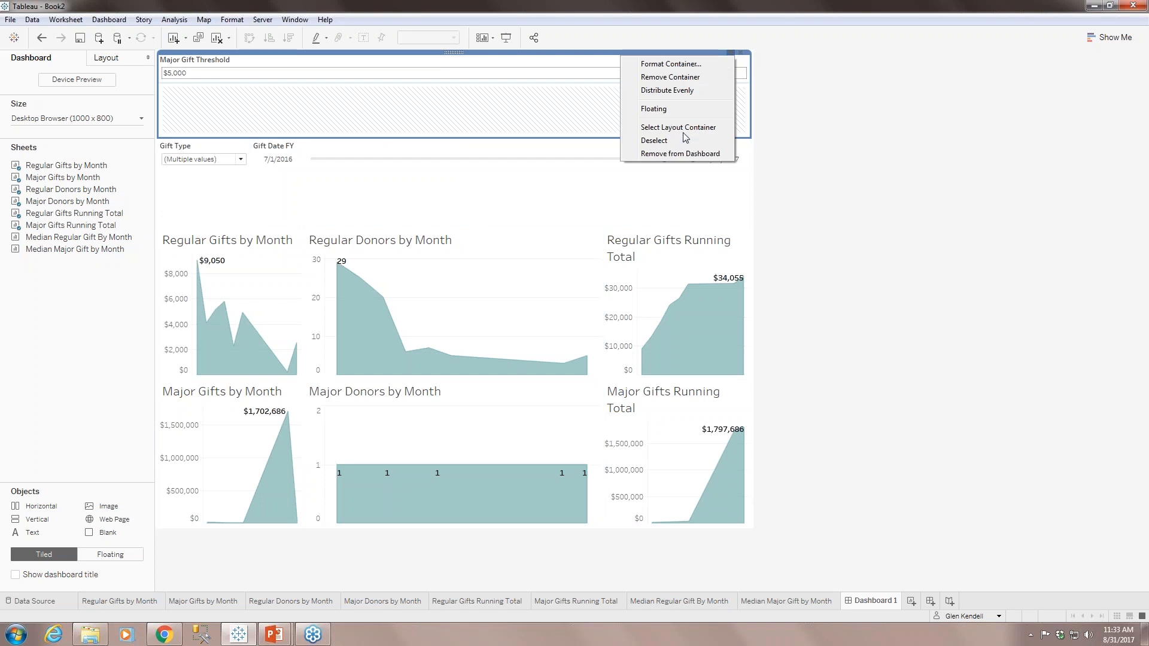
left_click(656, 143)
left_click(611, 102)
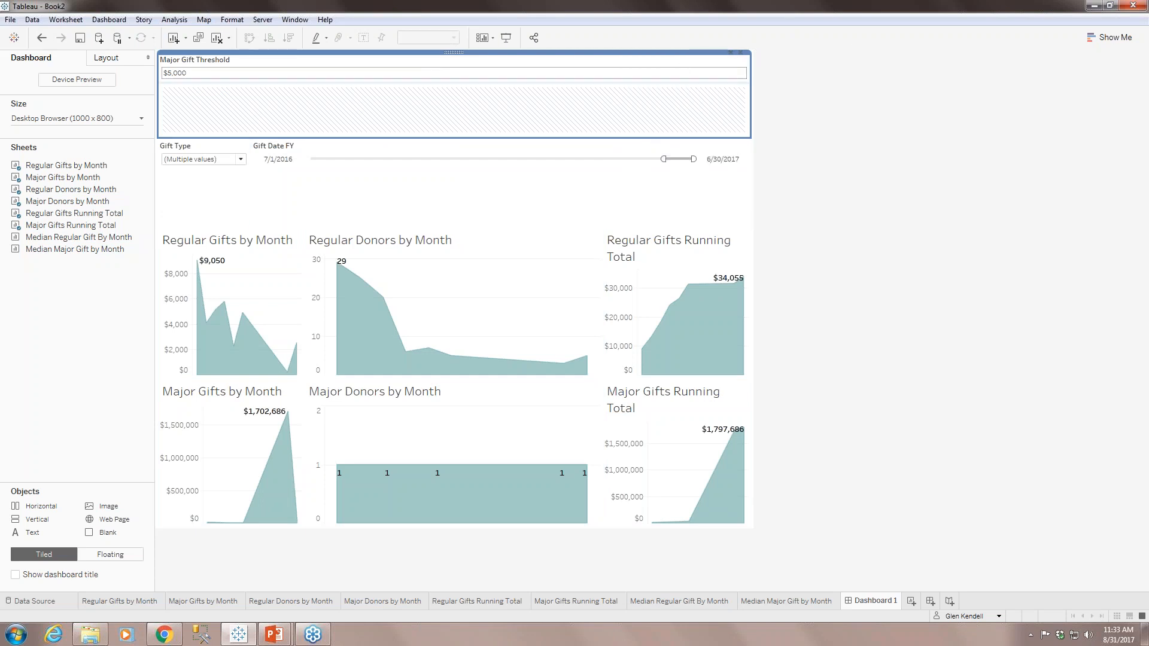
left_click(272, 63)
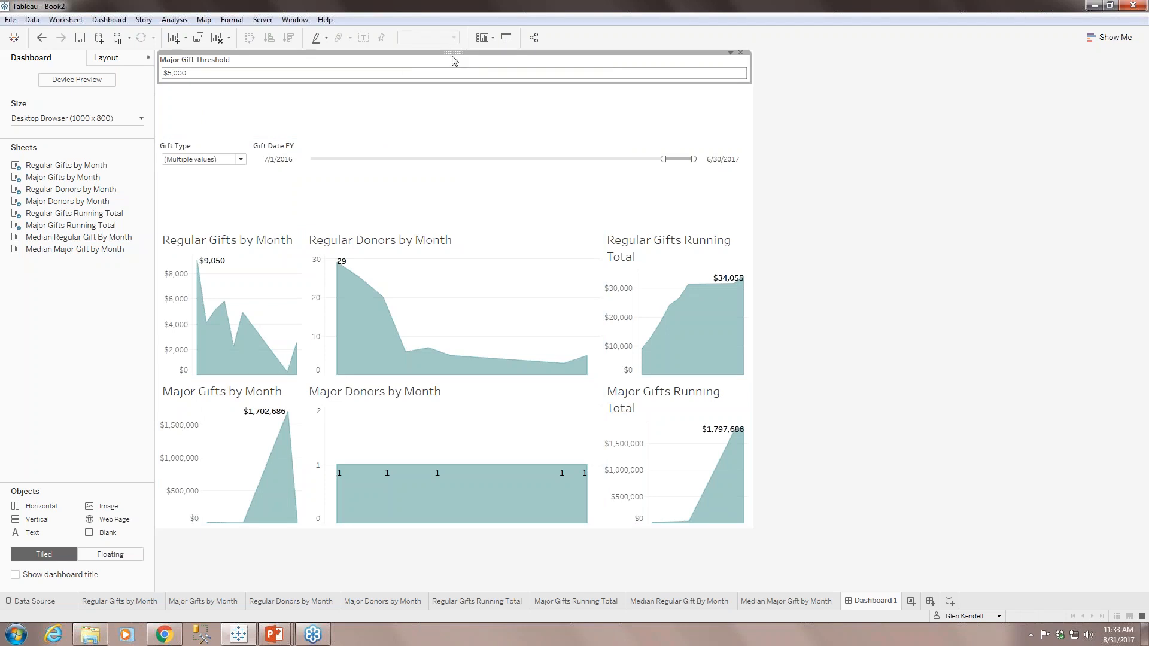
left_click_drag(454, 60, 653, 168)
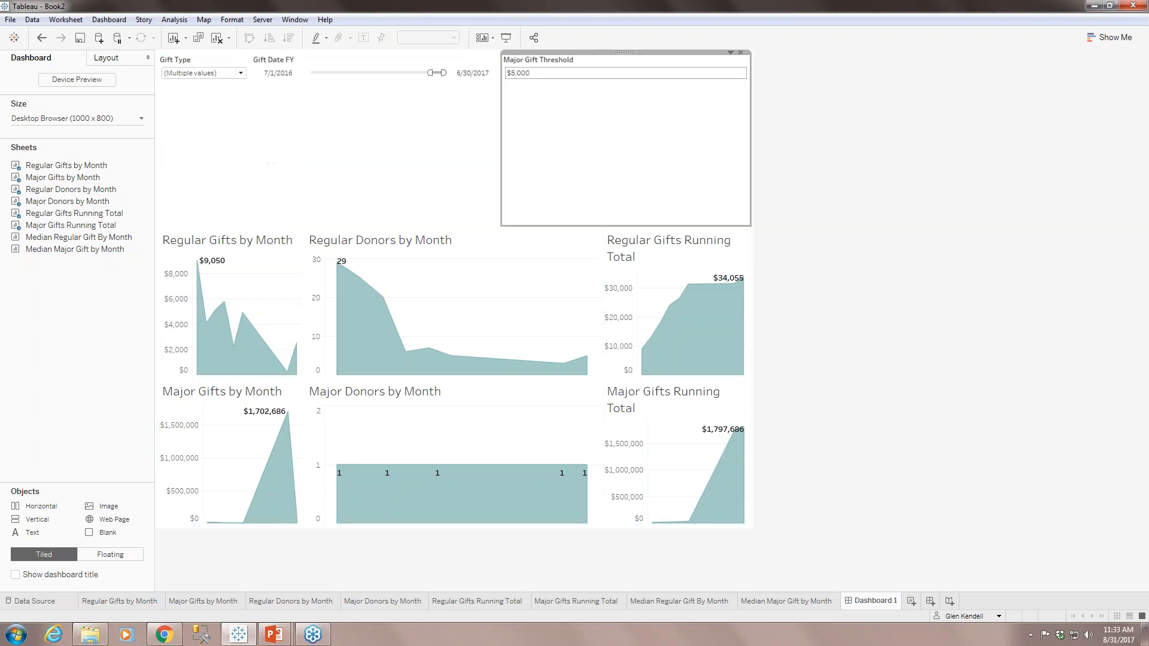
left_click(386, 142)
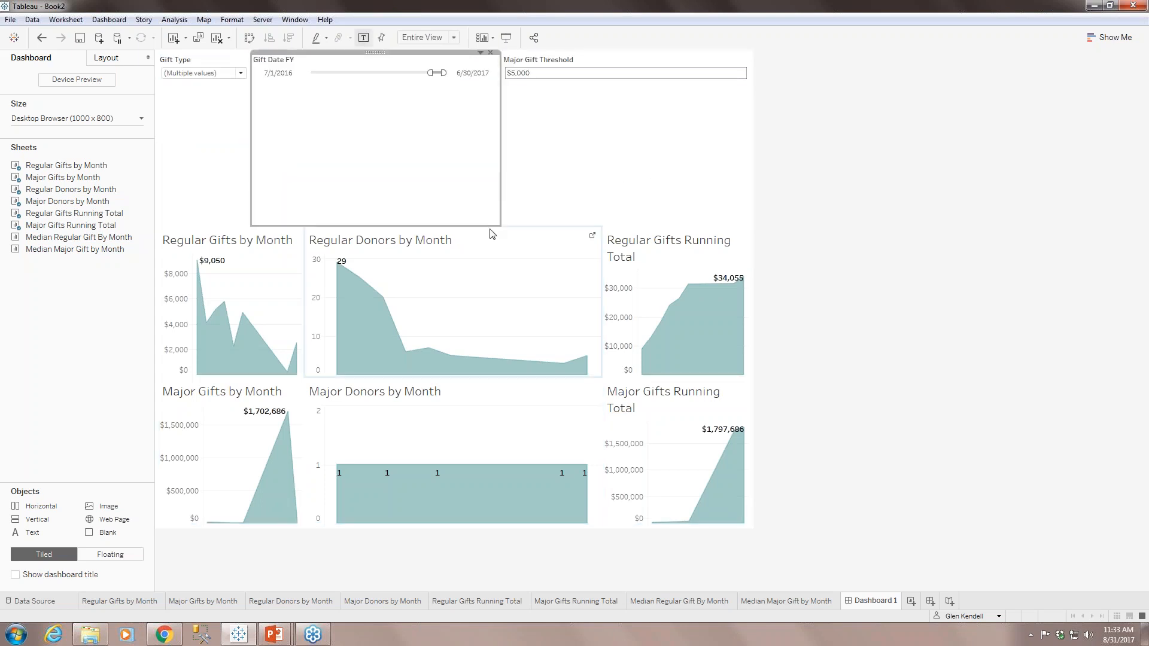
left_click_drag(491, 226, 497, 106)
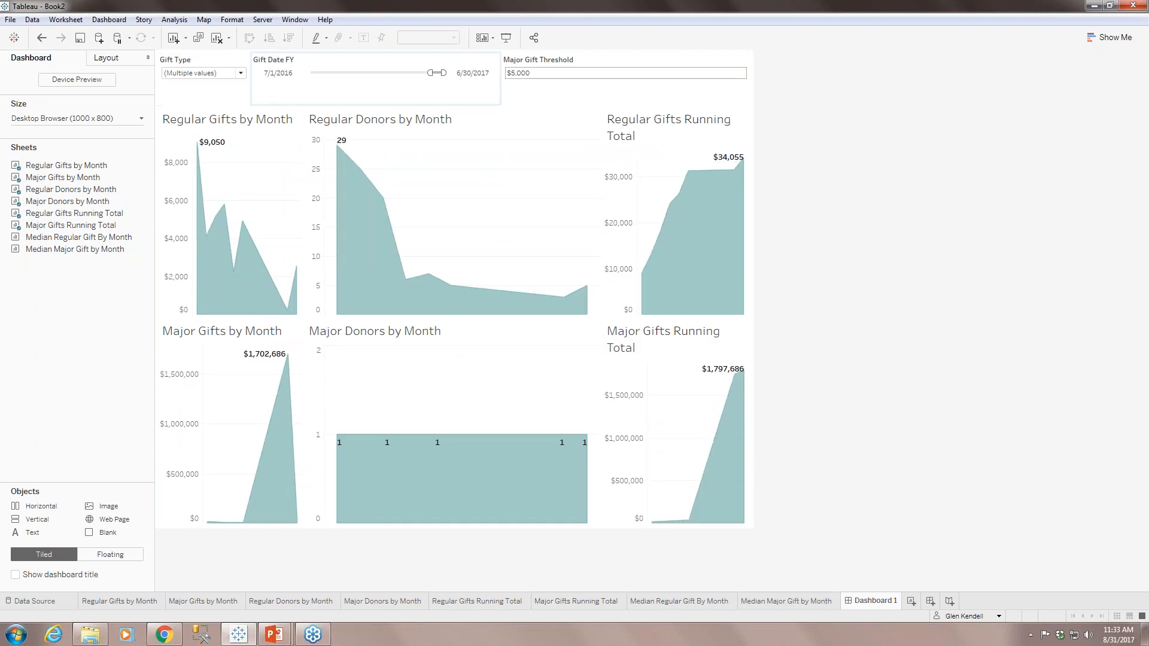
Step: Reorder the filter row as Major Gift Threshold, Gift Date FY, Gift Type, and match the column widths with the upper charts
left_click(217, 61)
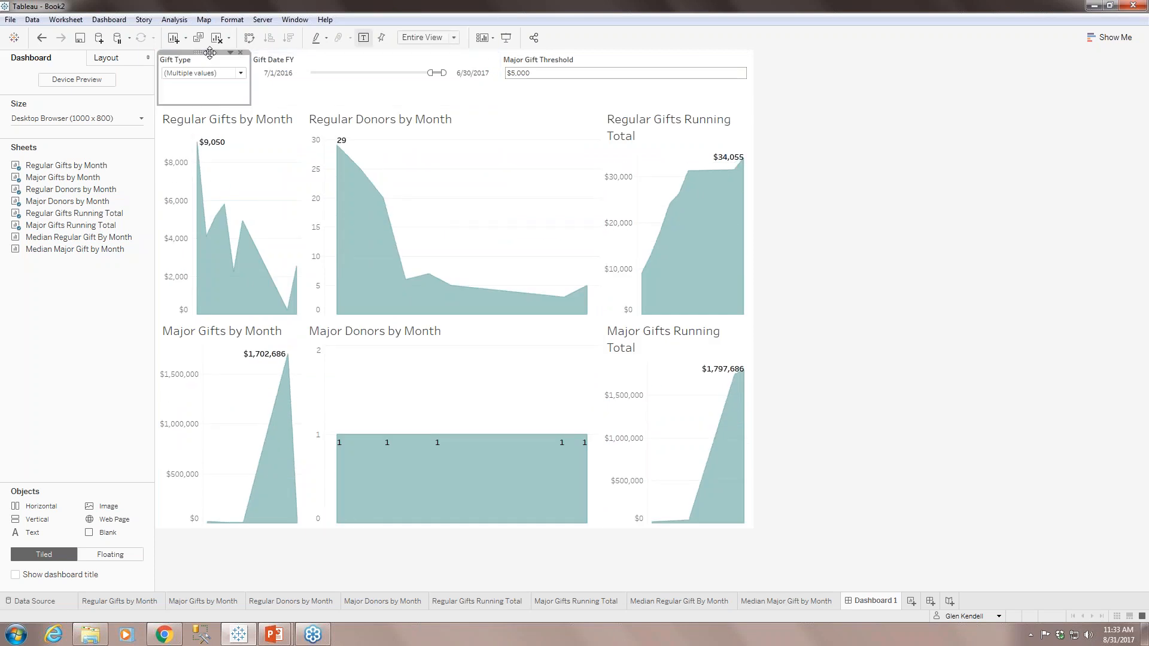
left_click_drag(802, 105, 718, 75)
left_click_drag(526, 60, 300, 95)
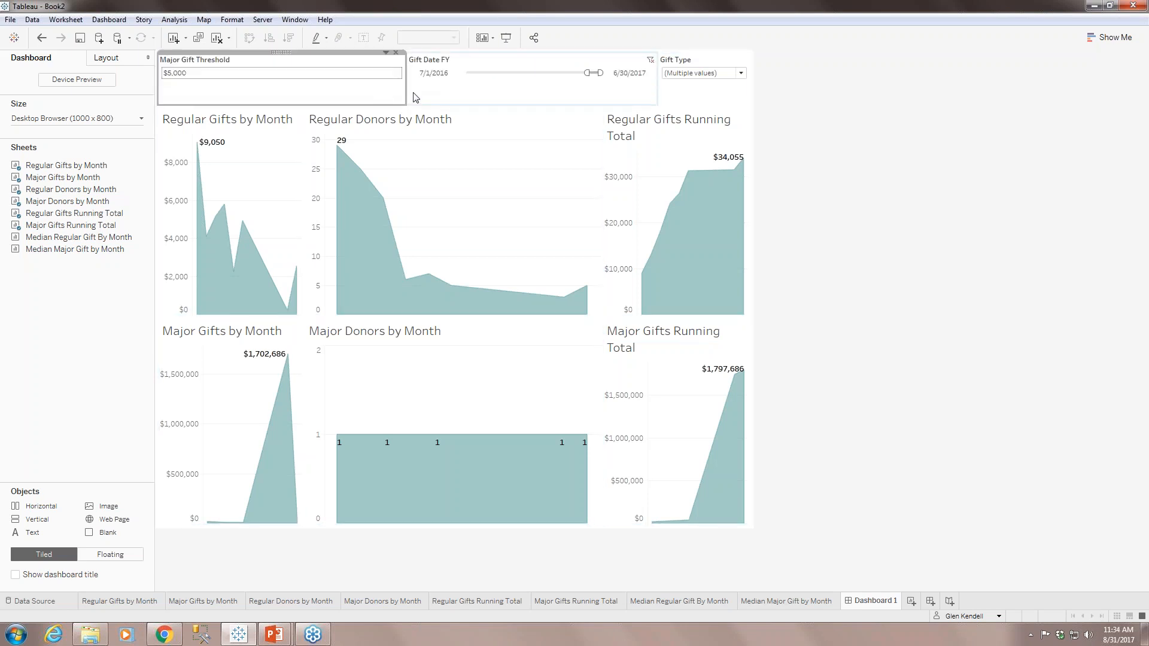
left_click_drag(407, 84, 327, 153)
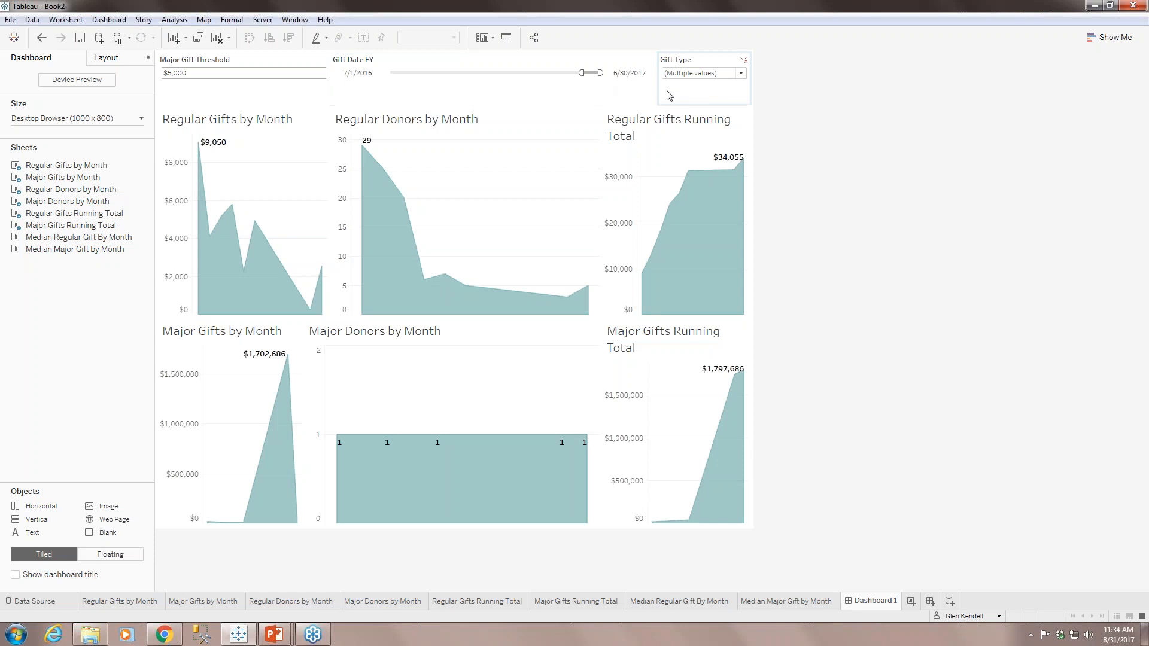
left_click_drag(658, 95, 603, 104)
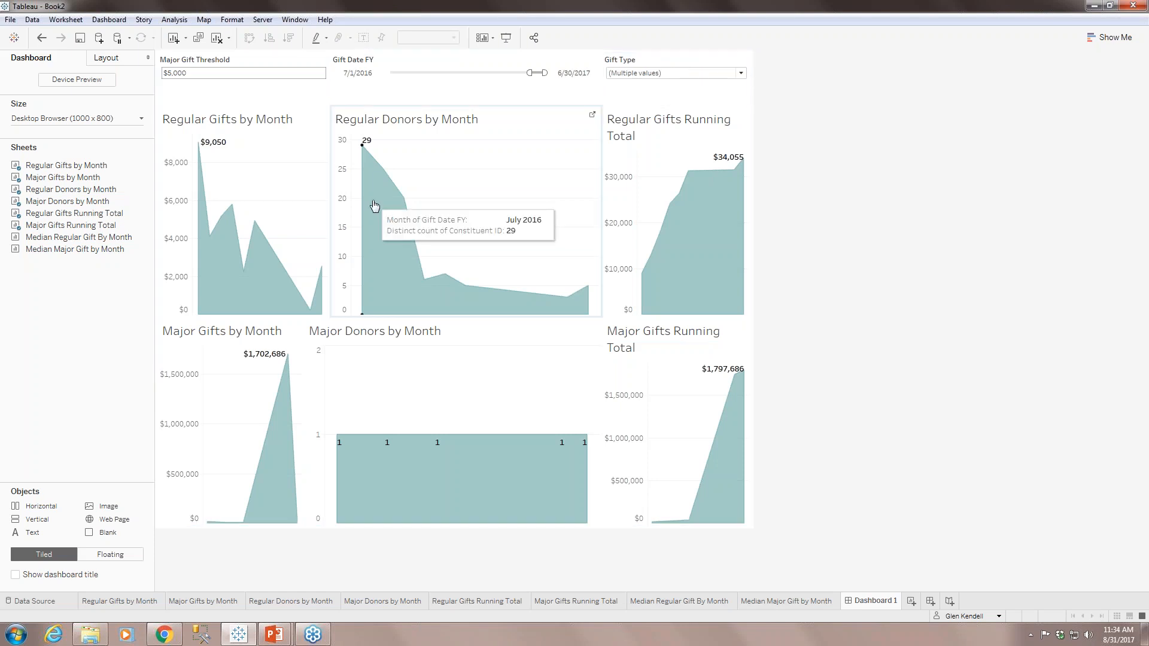
Step: Check the Major Gift Threshold, Gift Date FY and Gift Type controls in the filter row, including the start date's calendar
left_click(257, 77)
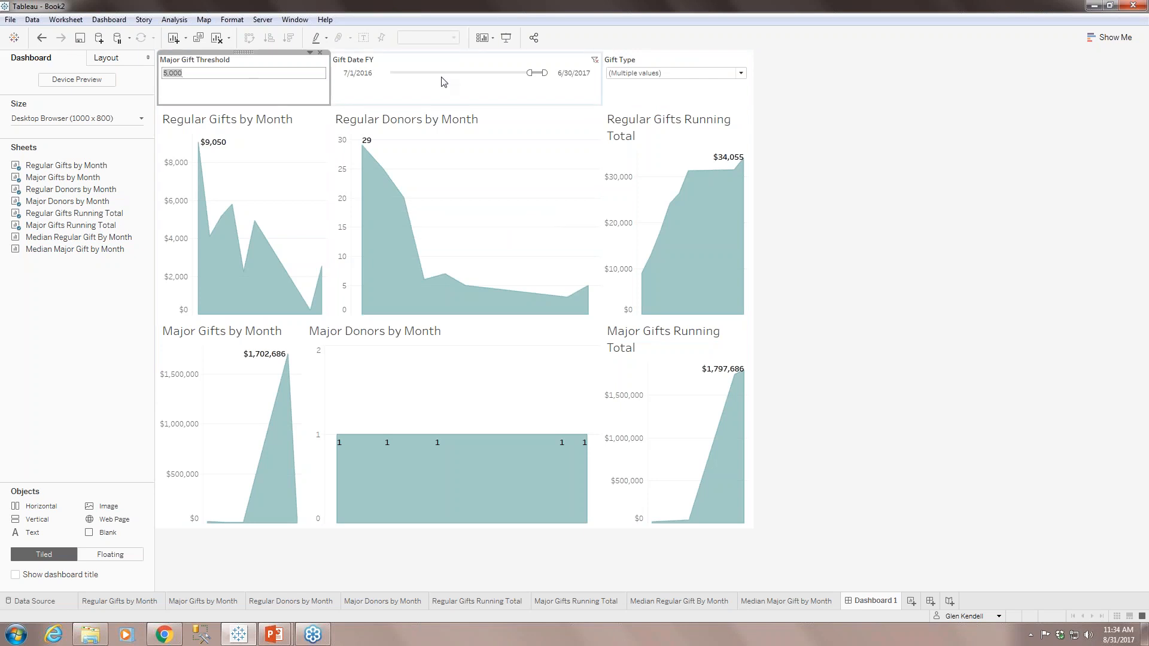
left_click(358, 72)
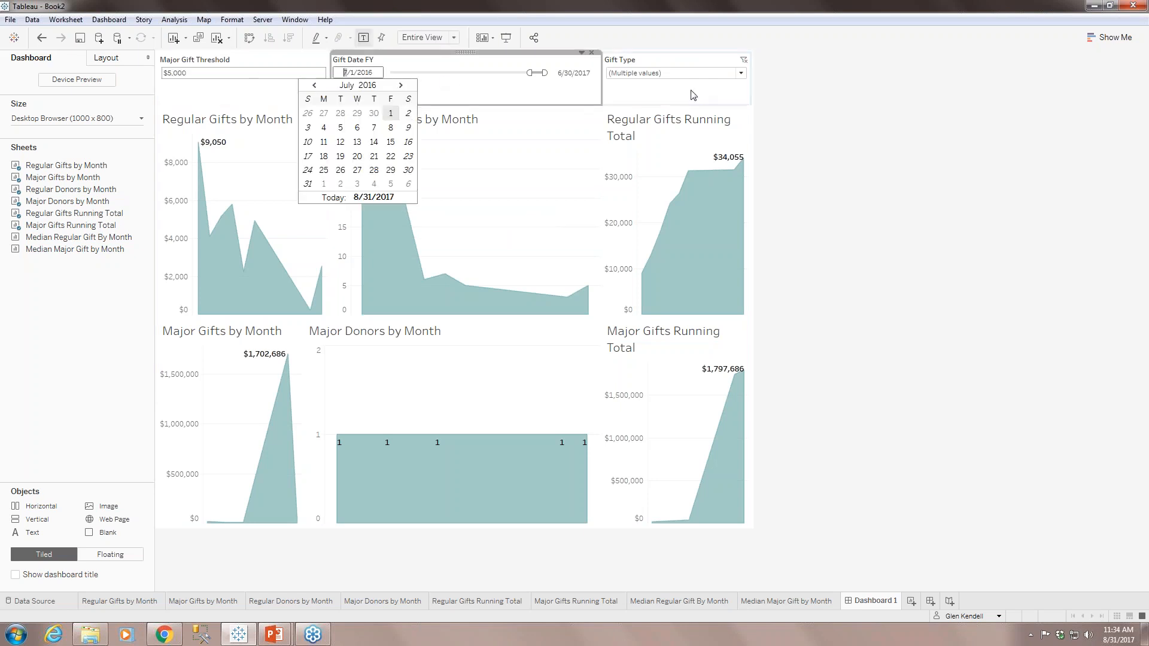
left_click(703, 73)
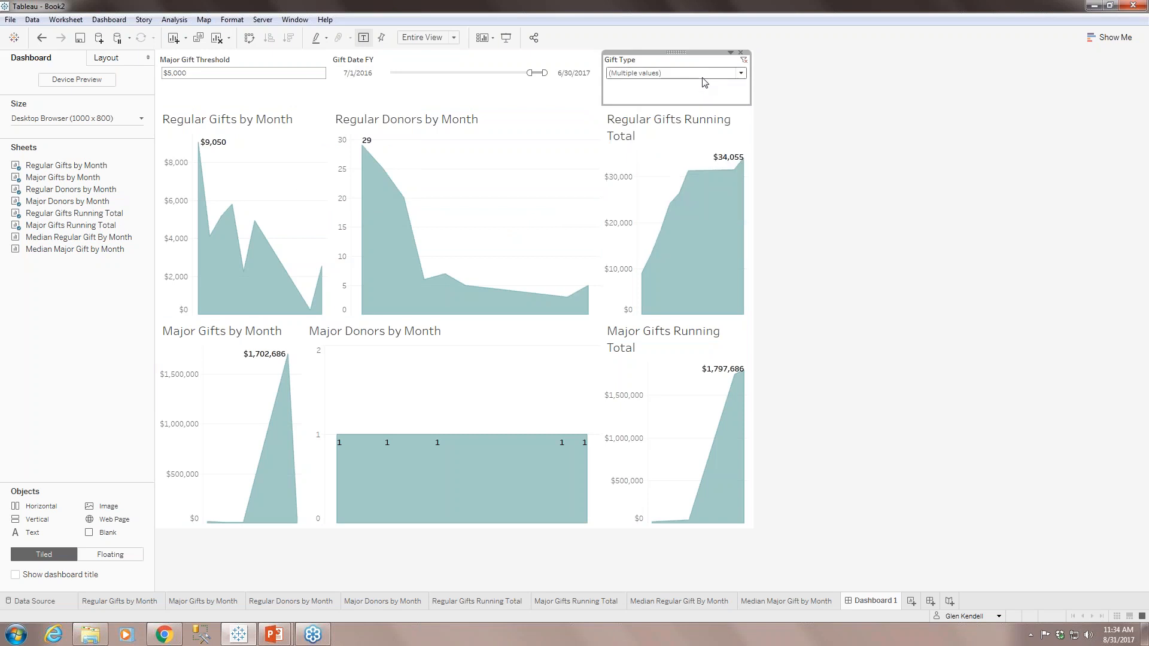
left_click(946, 110)
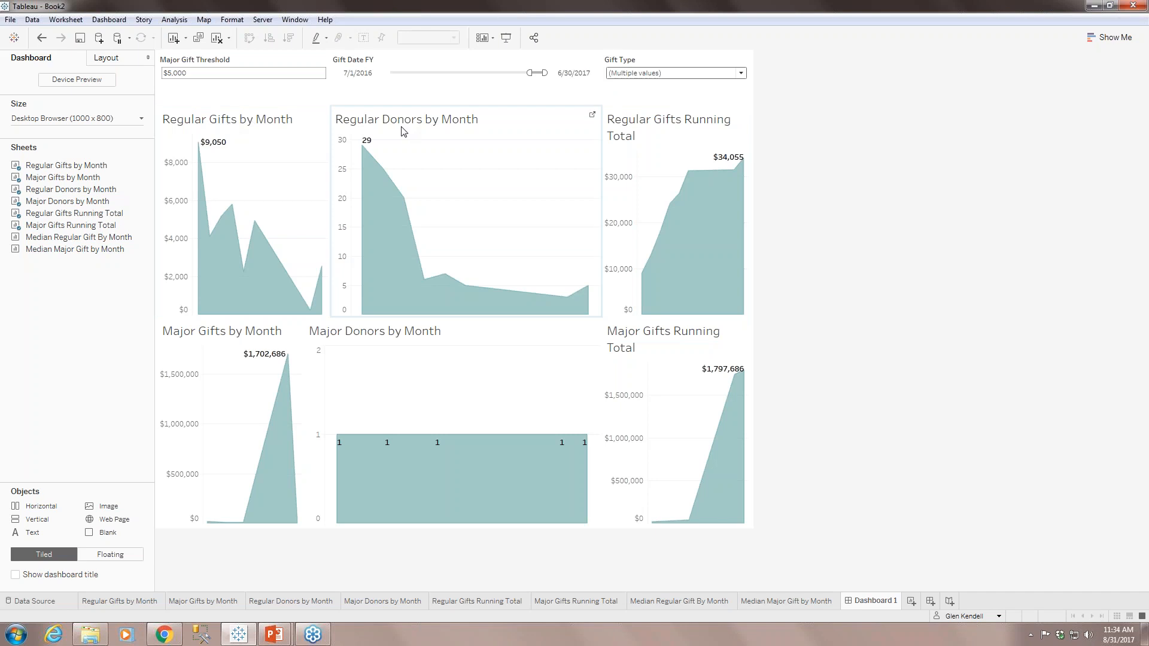
Step: Move the Regular Donors by Month chart to the right of Regular Gifts Running Total in the upper row
left_click(681, 155)
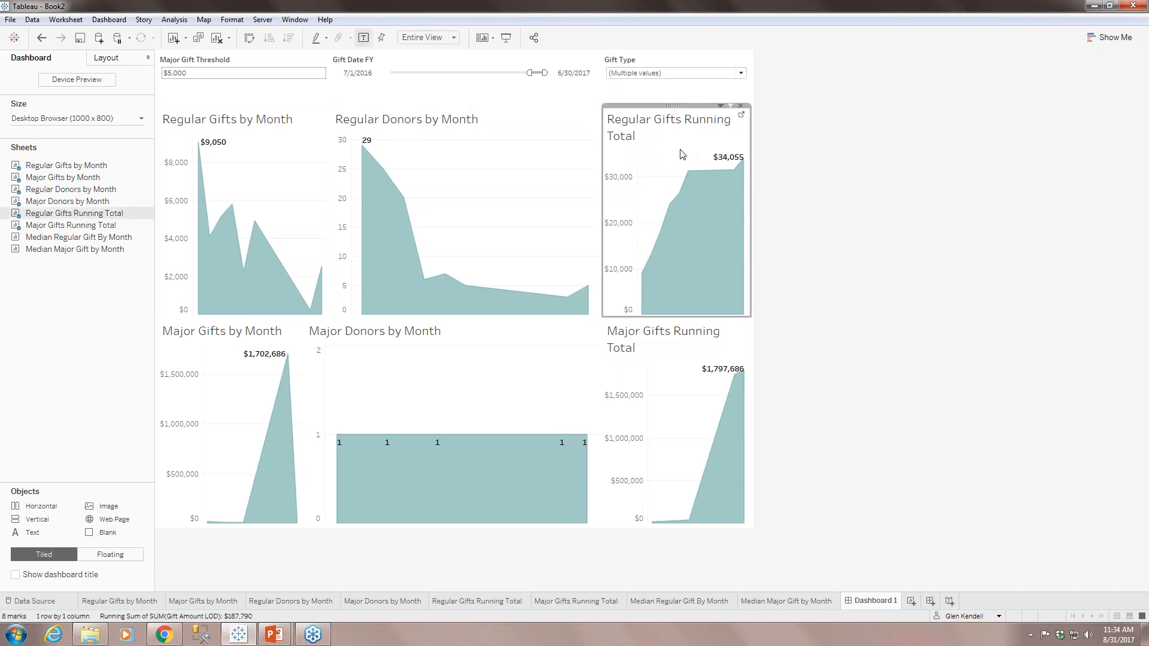
left_click(473, 149)
left_click_drag(468, 105, 728, 203)
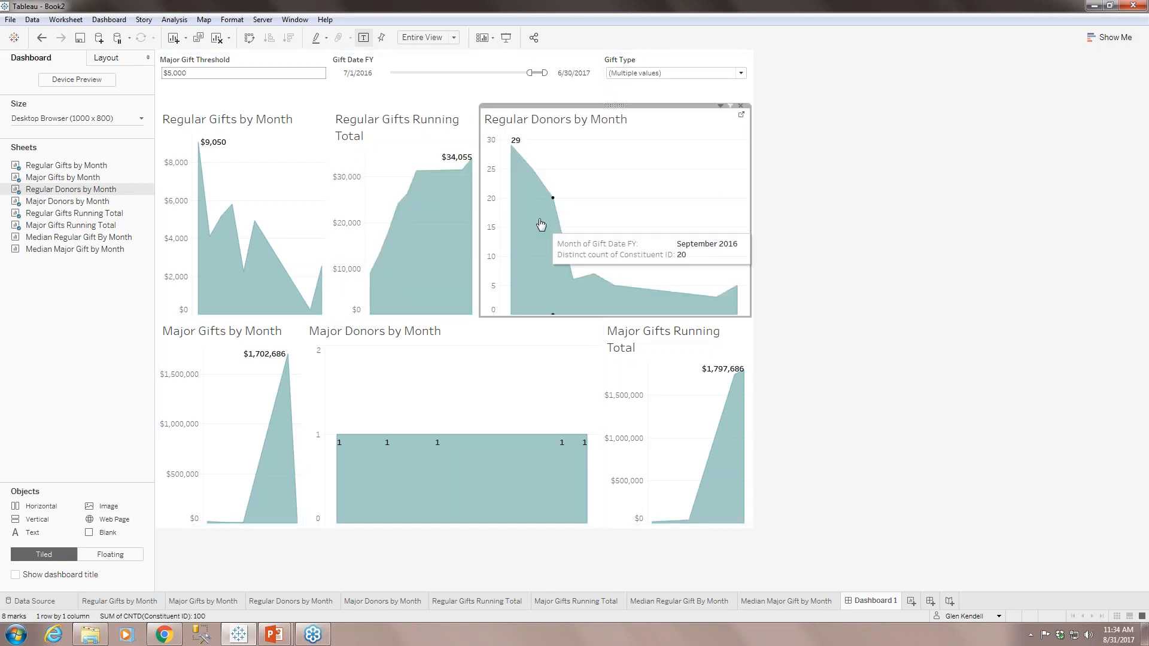
Step: Widen Regular Gifts Running Total against Regular Donors by Month, and move Major Donors by Month to the right of Major Gifts Running Total
left_click_drag(482, 218, 605, 207)
left_click(554, 386)
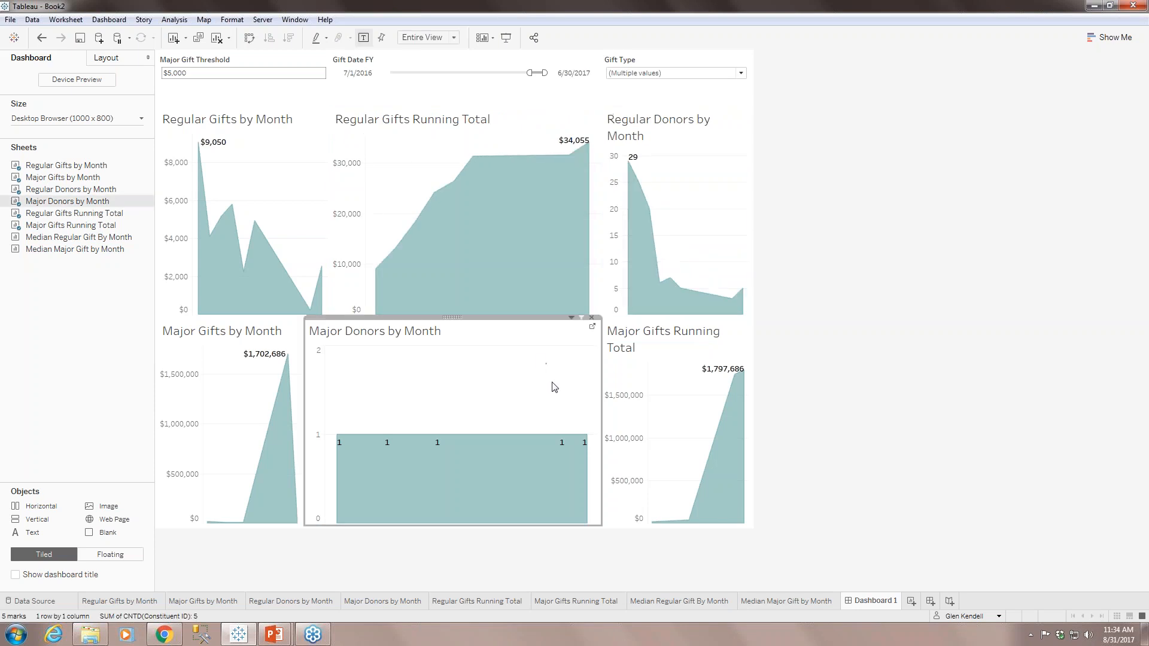
left_click(666, 359)
left_click_drag(676, 318, 610, 418)
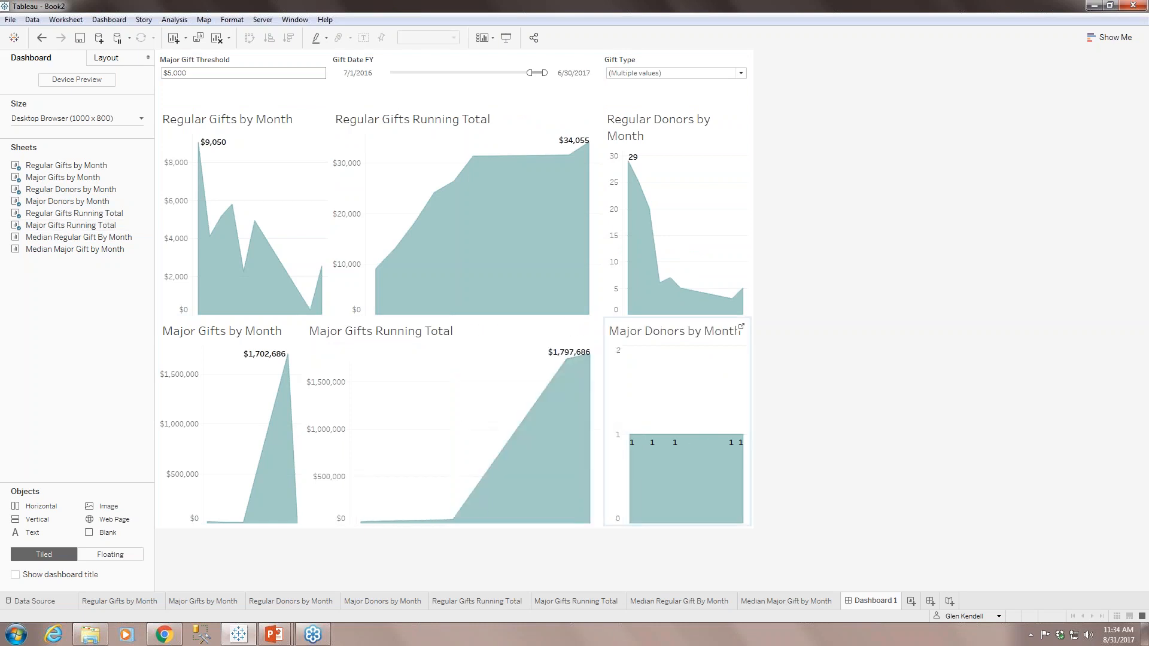
Step: Widen both donor charts slightly and align the column borders of the major gift row with those of the regular gift row
left_click_drag(607, 217, 590, 217)
left_click_drag(604, 423, 584, 422)
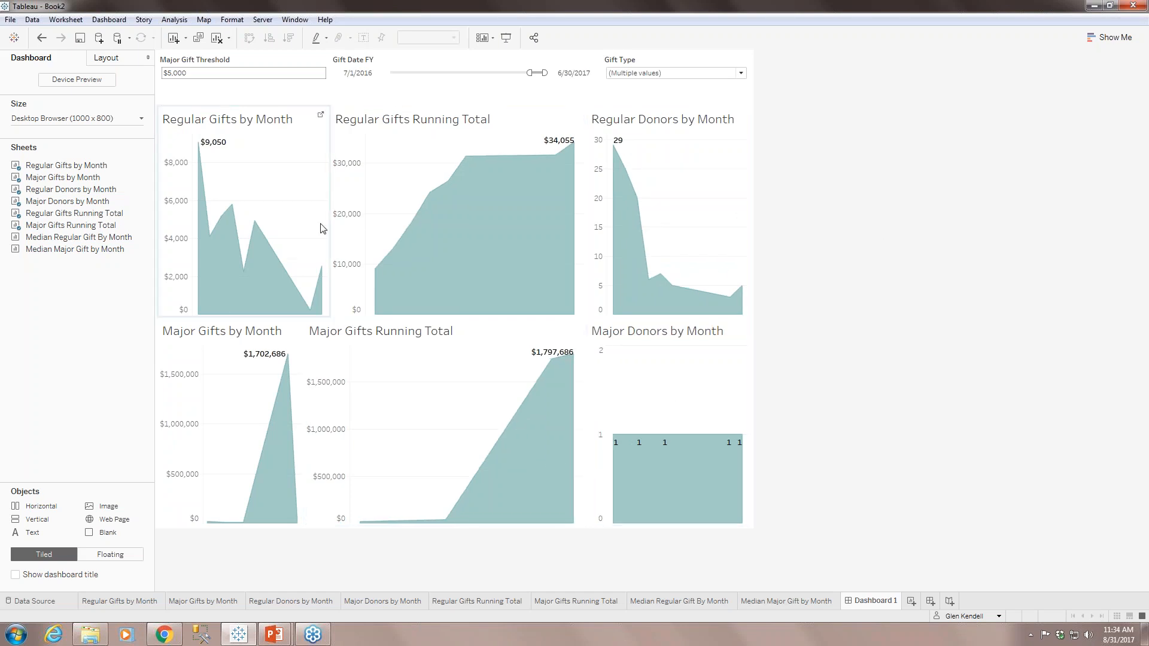
left_click_drag(305, 359, 328, 363)
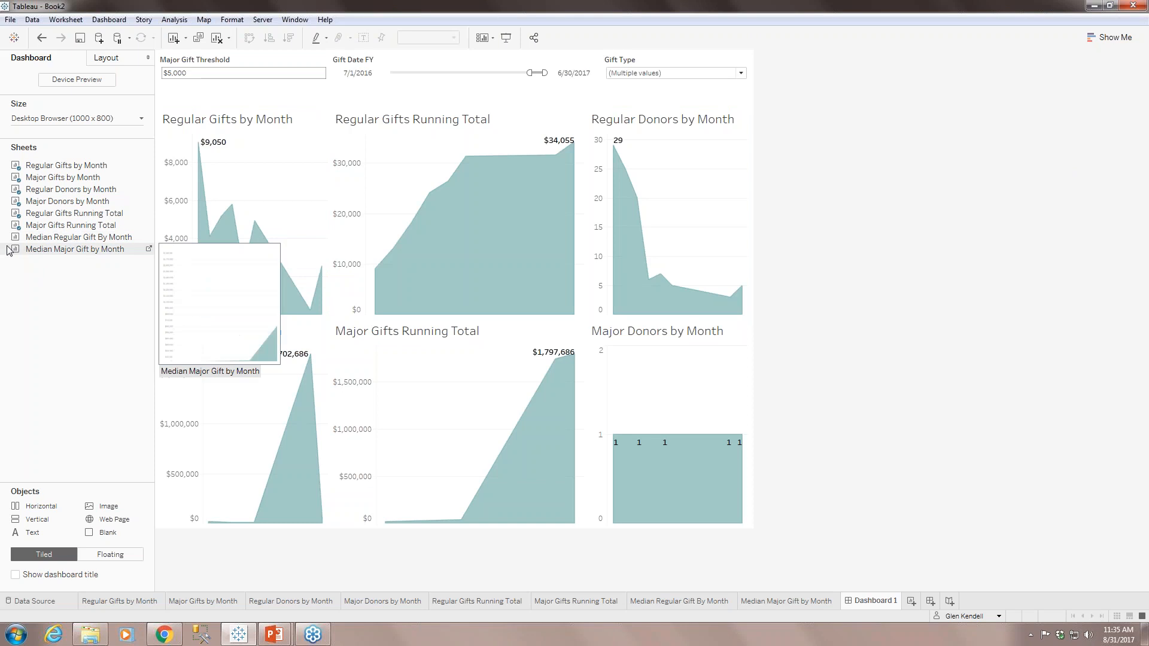
Step: Add Median Regular Gift By Month and Median Major Gift by Month, placing each beneath its matching Gifts by Month chart
double_click(55, 240)
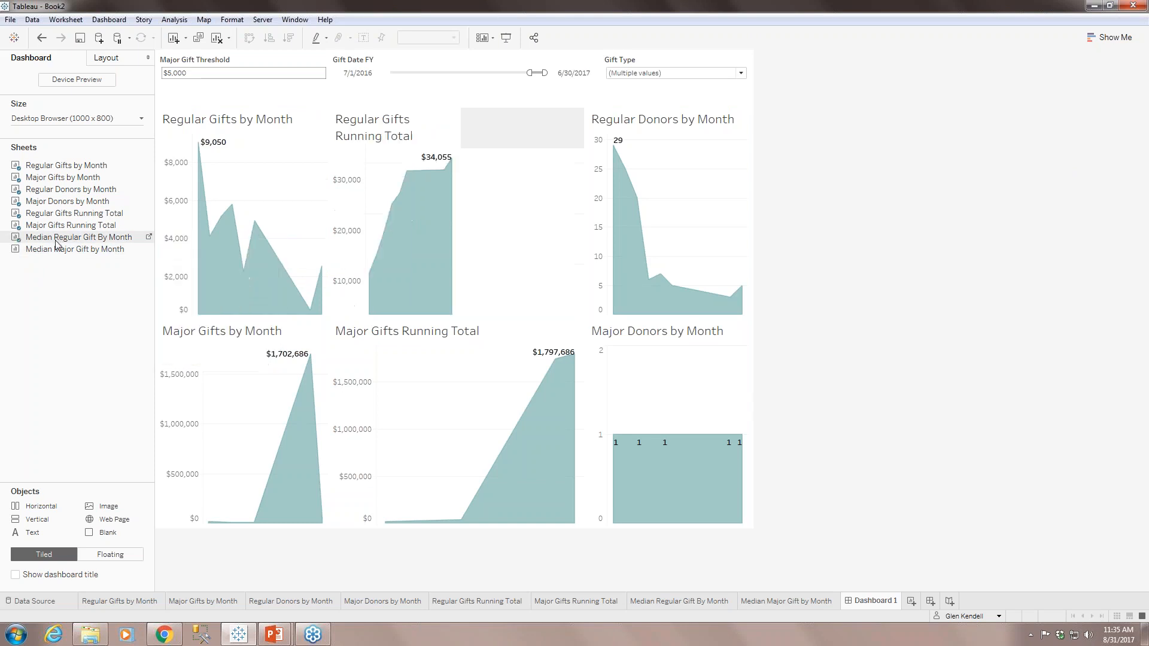
double_click(59, 250)
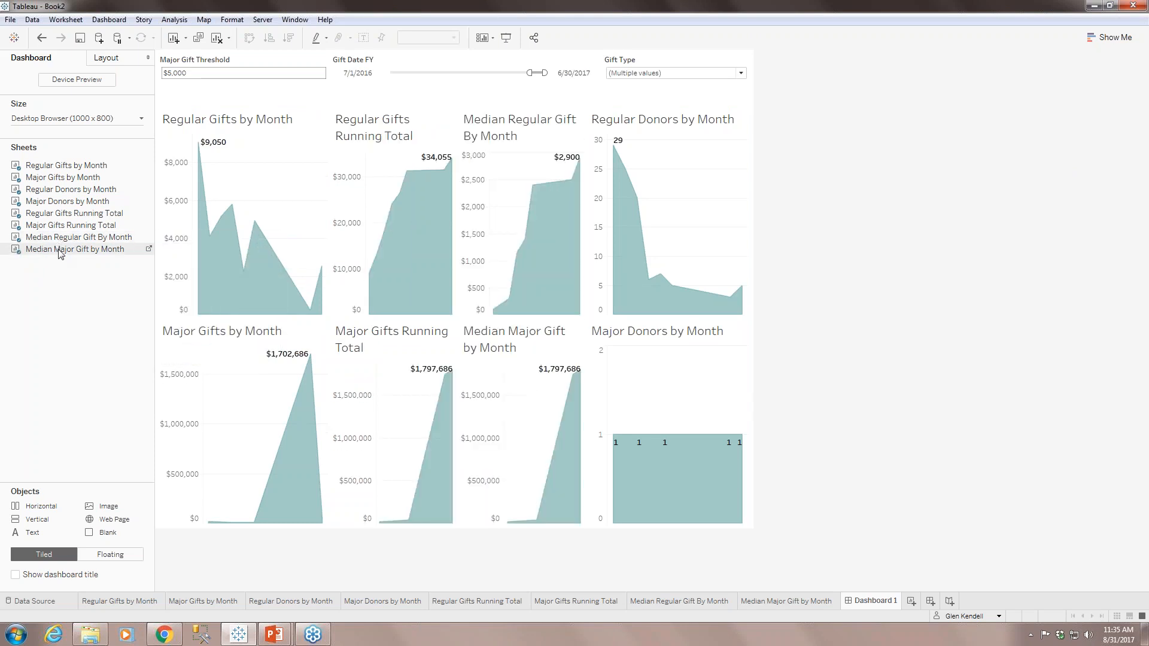
left_click(514, 357)
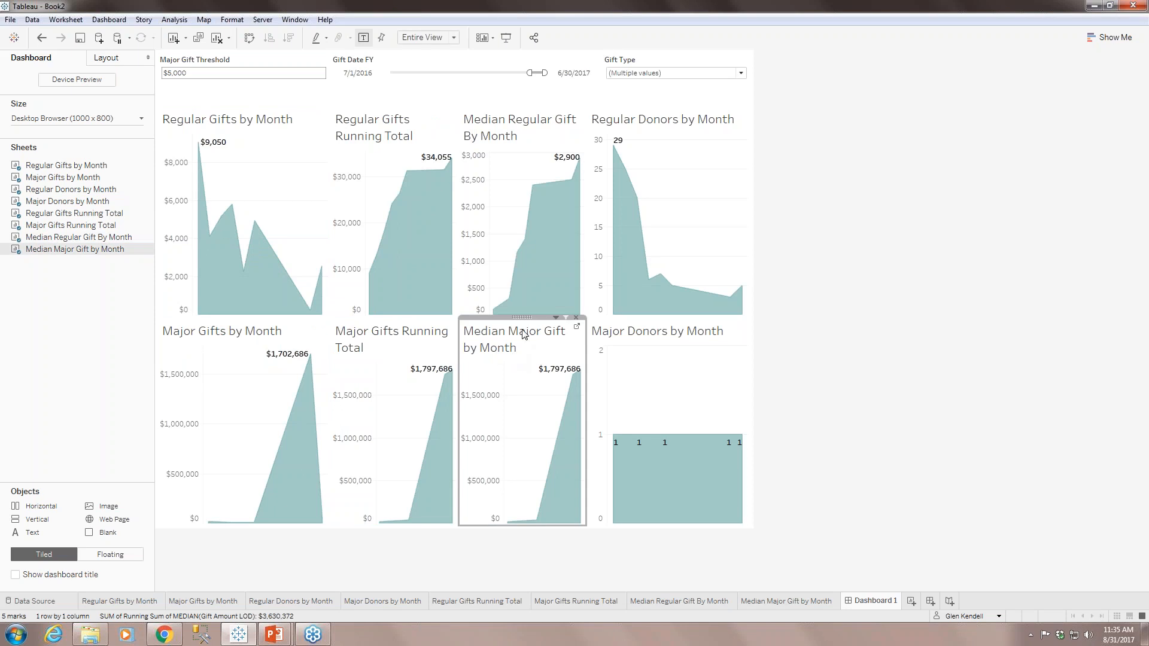
left_click_drag(522, 318, 280, 481)
left_click(459, 409)
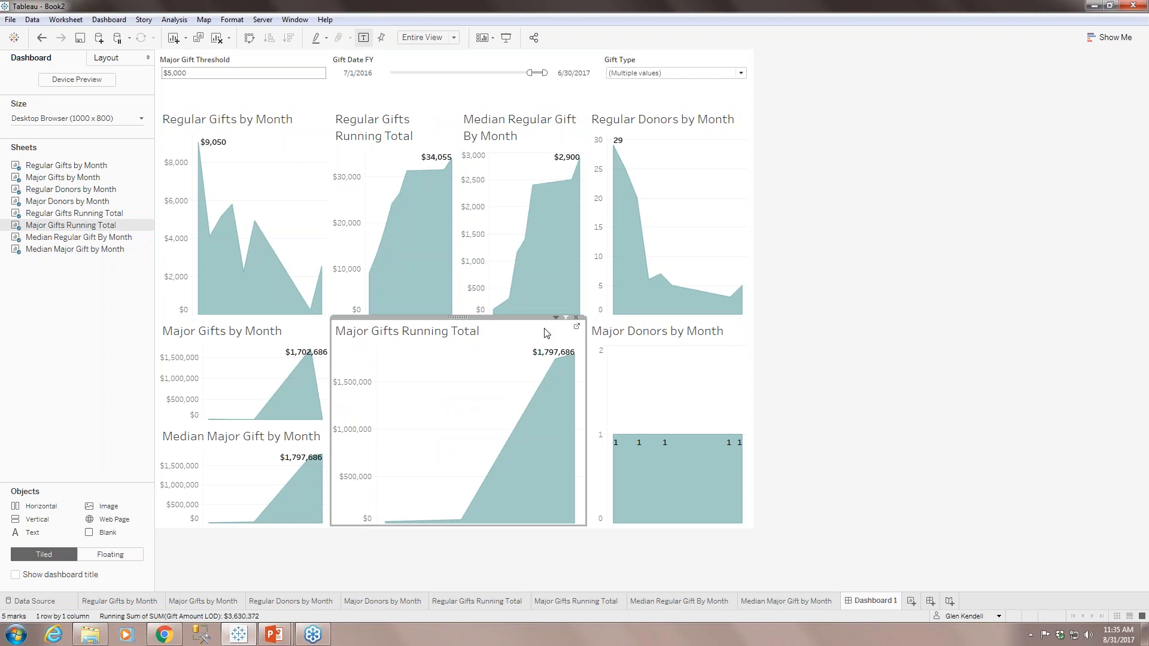
left_click(533, 147)
left_click_drag(521, 105, 261, 276)
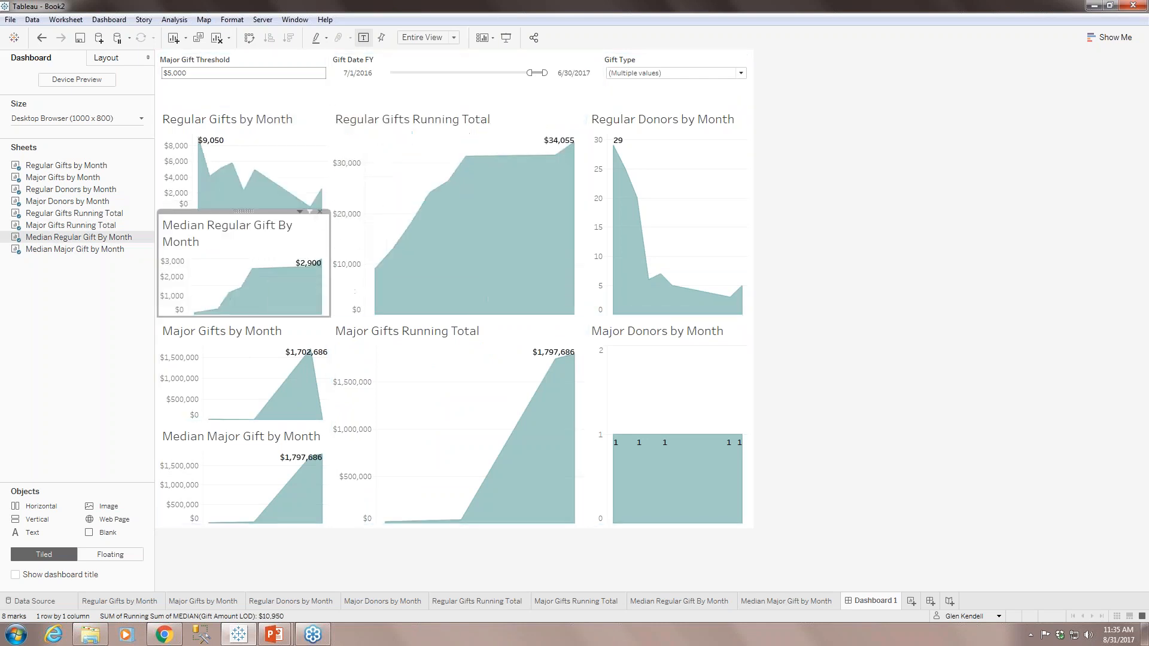
left_click(923, 232)
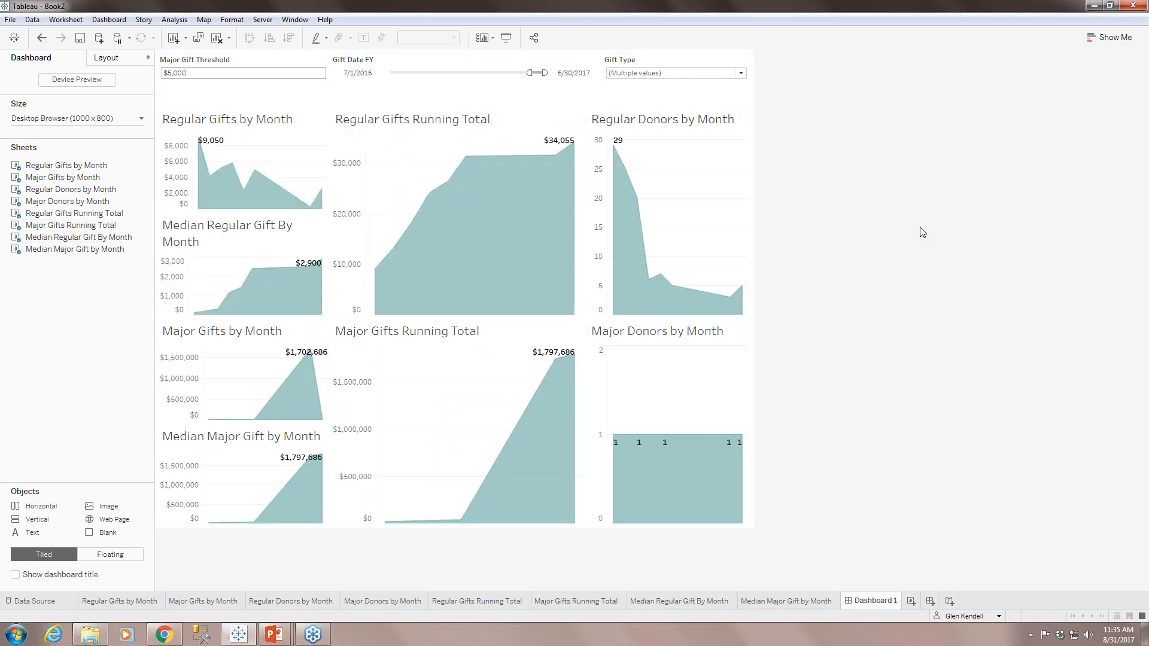
Step: Move Regular Donors by Month and Major Donors by Month into the middle column, to the left of the running total charts
left_click(418, 176)
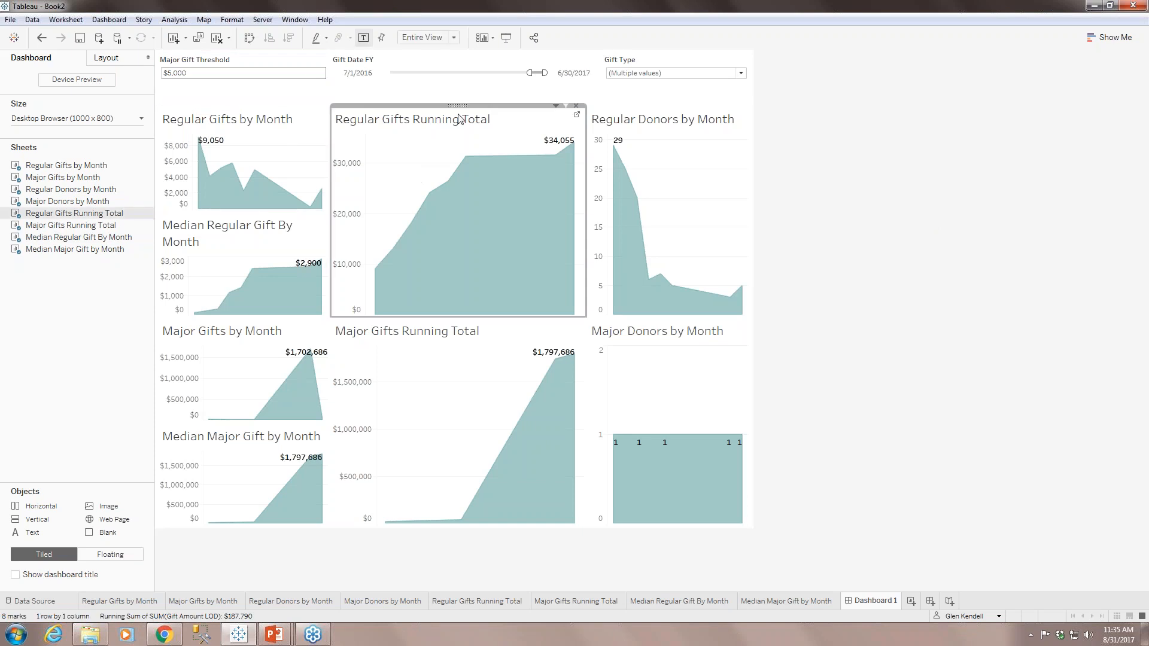
mouse_move(457, 105)
left_mouse_down()
mouse_move(233, 181)
mouse_move(177, 179)
mouse_move(170, 194)
mouse_move(329, 197)
mouse_move(177, 224)
mouse_move(171, 212)
mouse_move(620, 182)
mouse_move(760, 189)
mouse_move(539, 215)
left_mouse_up()
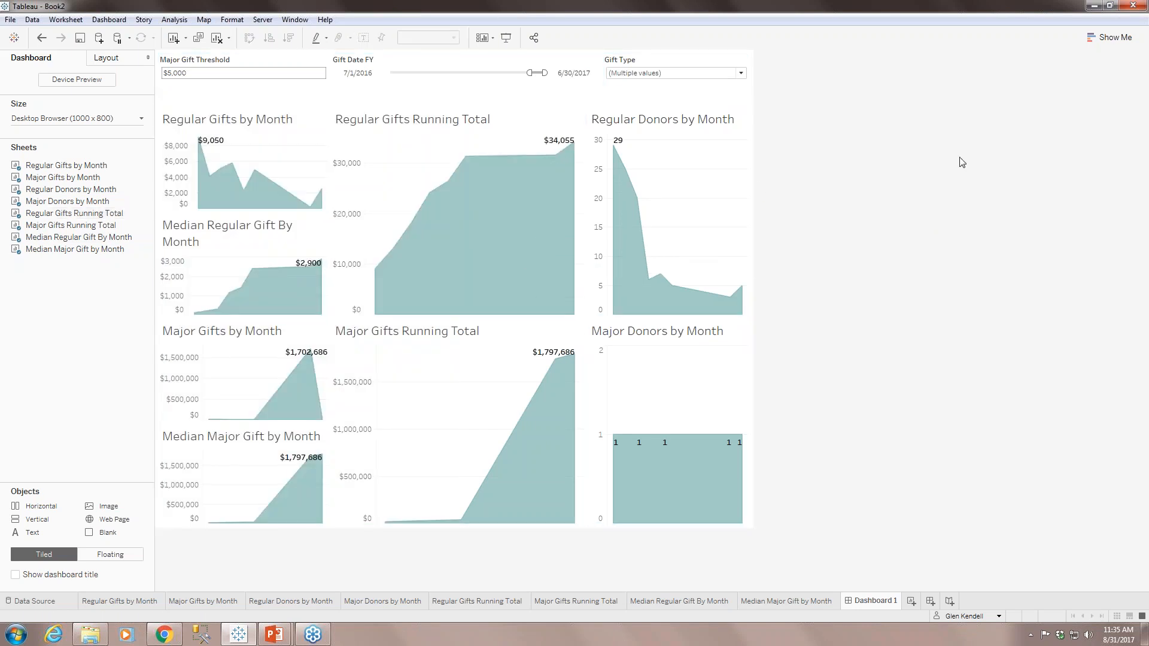
left_click(688, 155)
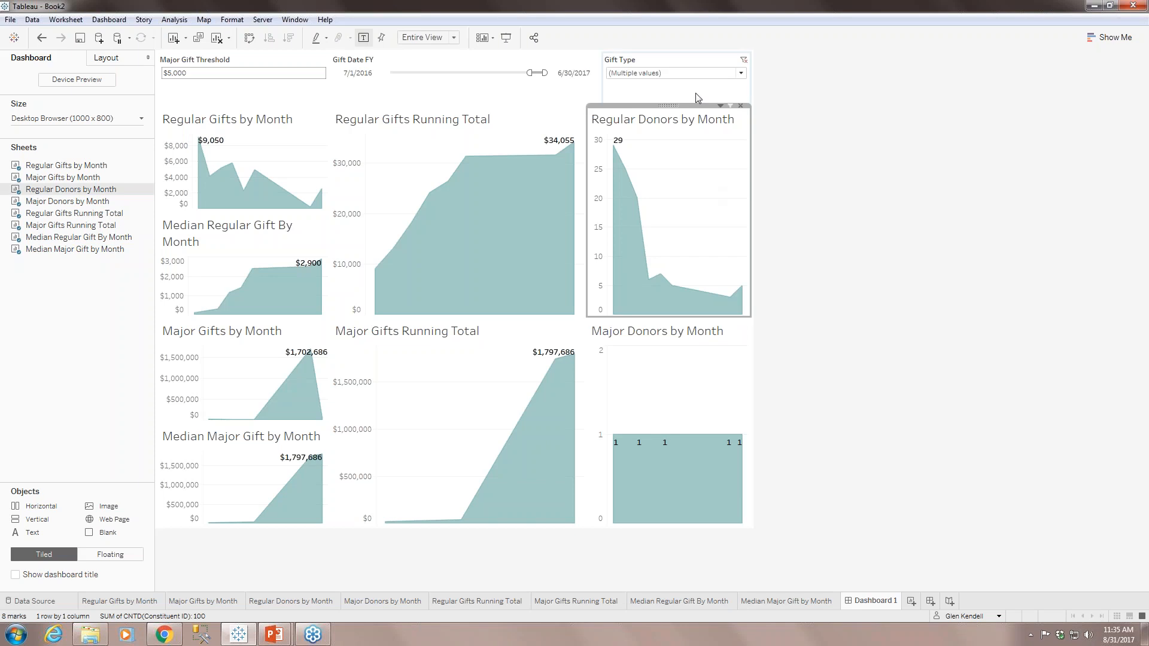
left_click_drag(668, 106, 384, 203)
left_click(649, 374)
left_click_drag(666, 318, 393, 404)
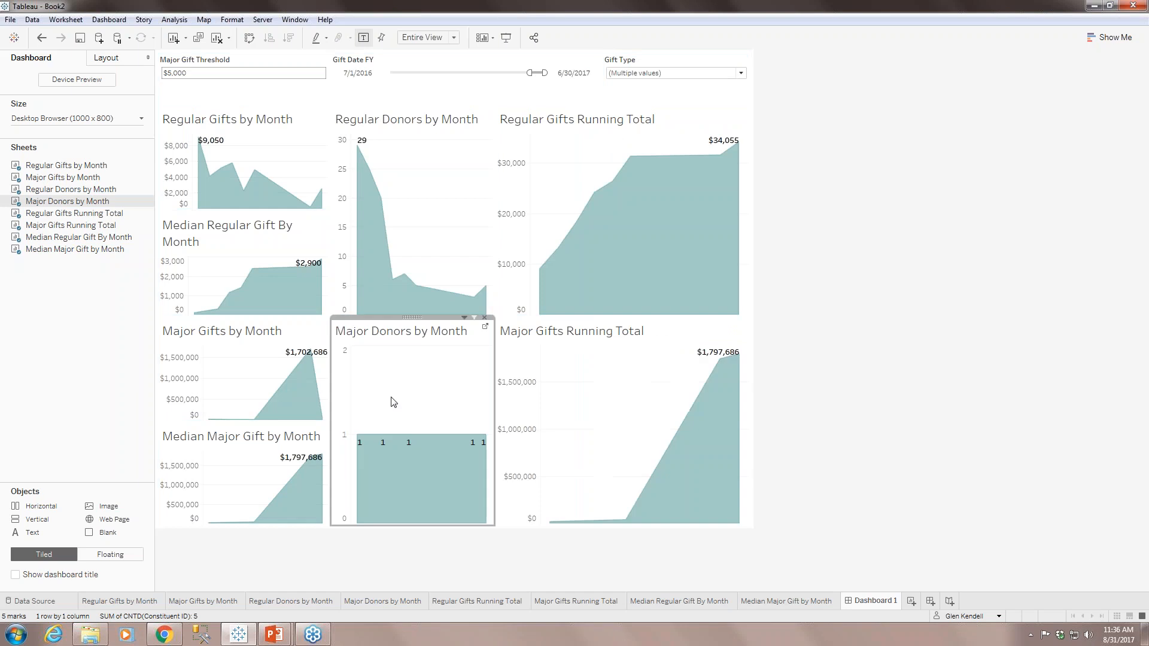
Step: Try widening Regular Donors by Month against Regular Gifts Running Total in the upper row, and undo the resize
left_click(496, 207)
left_click_drag(496, 207, 599, 192)
left_click_drag(567, 200, 545, 204)
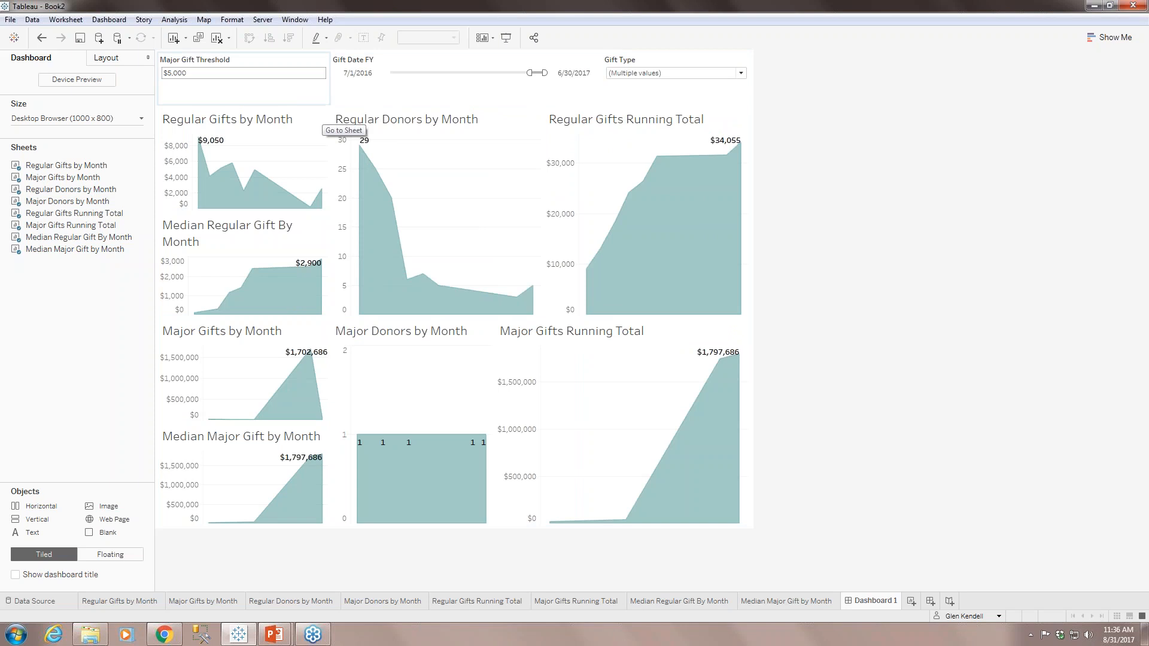
left_click(41, 38)
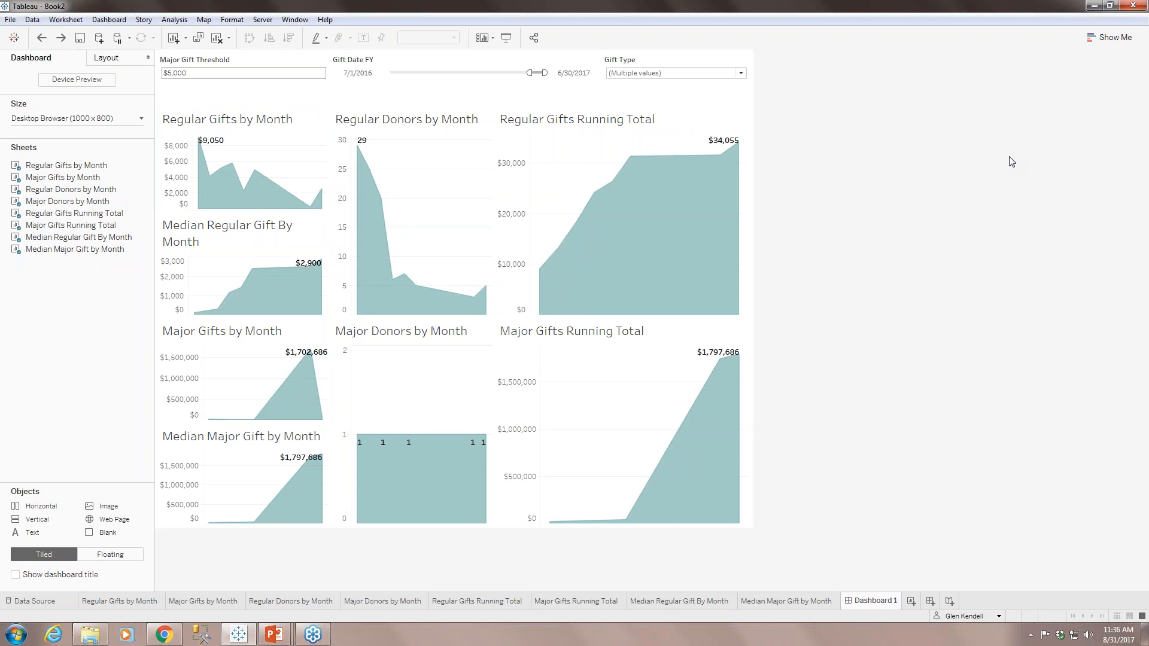
Step: Try hiding the title of the Median Major Gift by Month chart, and undo the change
left_click(233, 440)
right_click(234, 440)
left_click(260, 470)
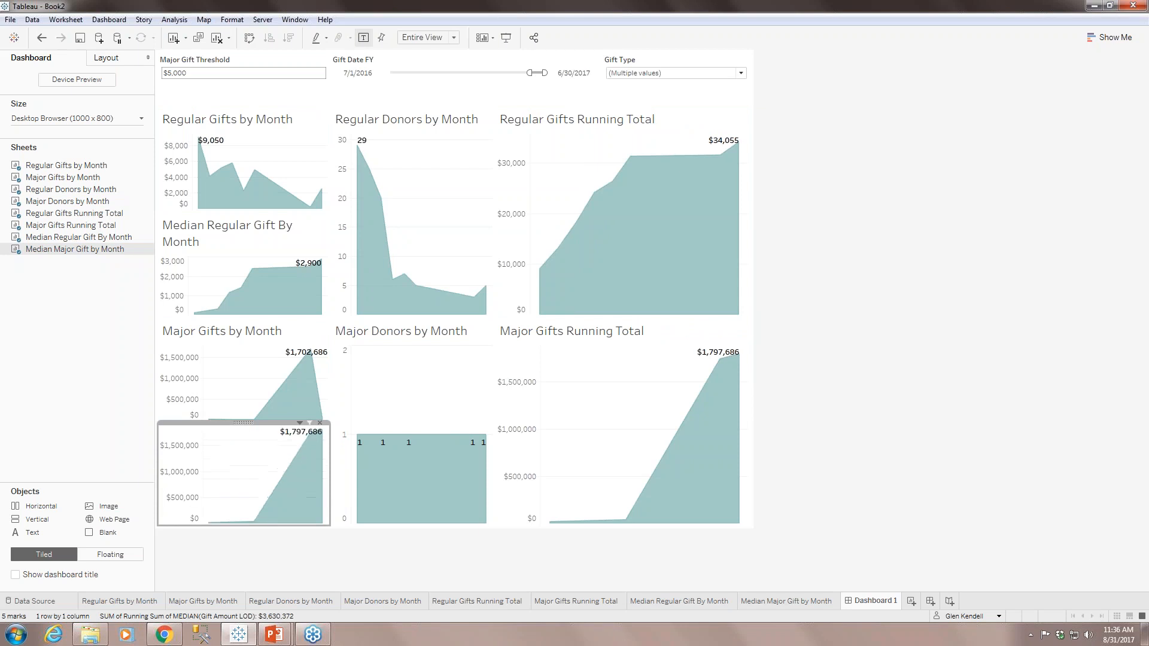
right_click(244, 427)
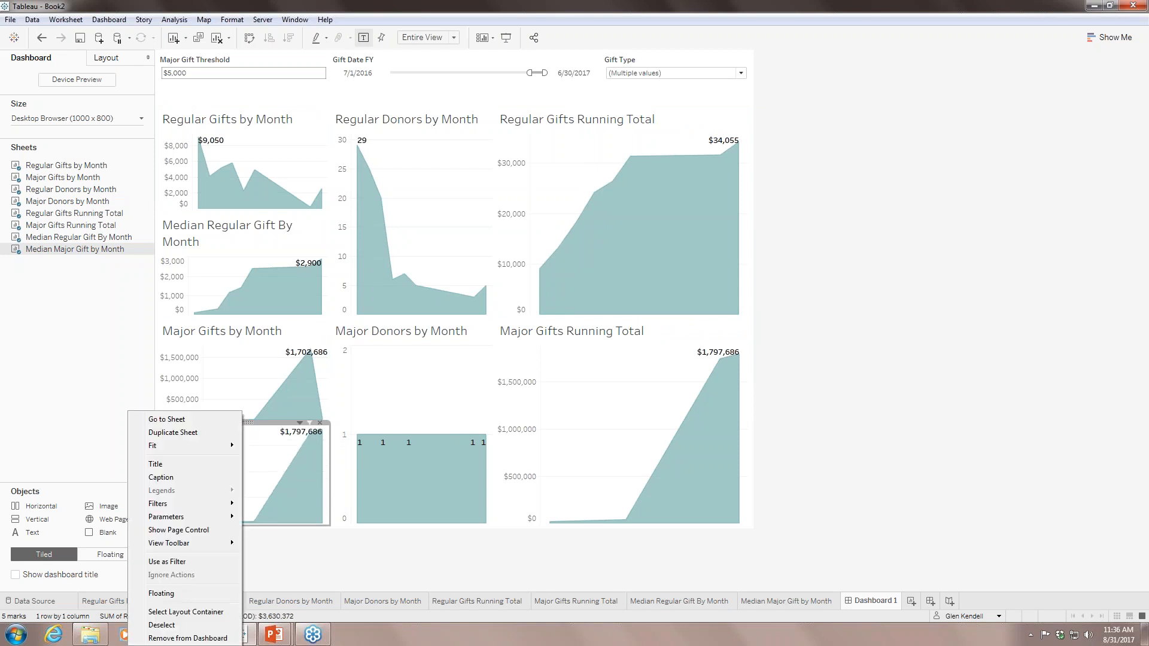
left_click(41, 39)
Step: Rename the dashboard sheet as Executive Gift Dashboard and show its title on the dashboard
left_click(598, 419)
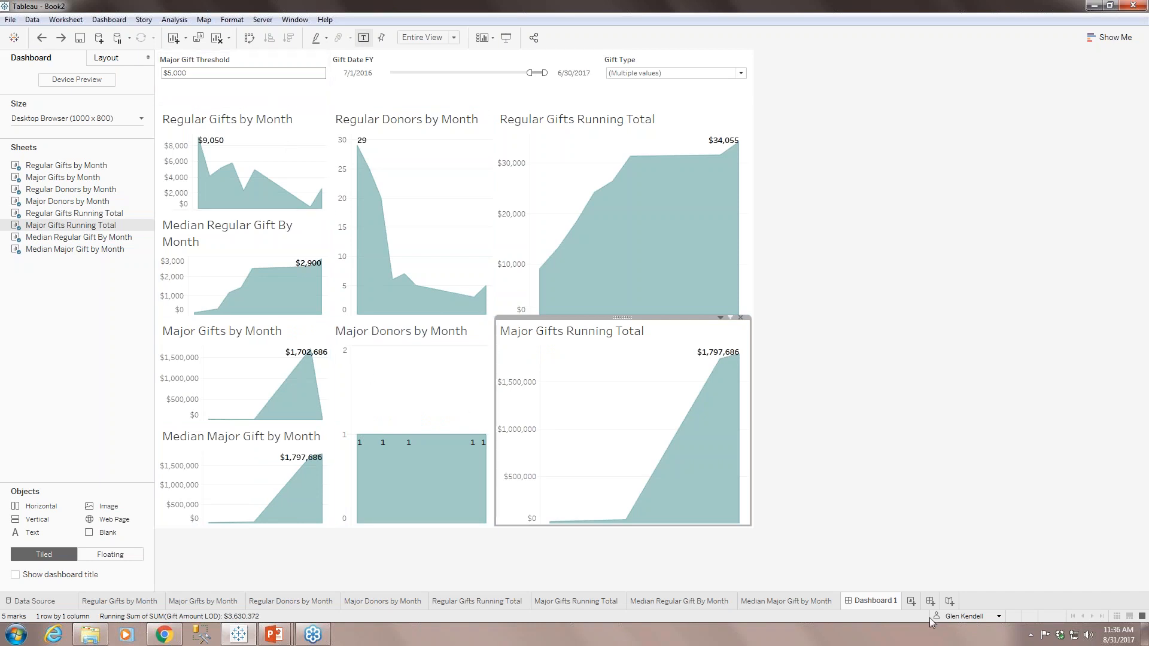
right_click(858, 605)
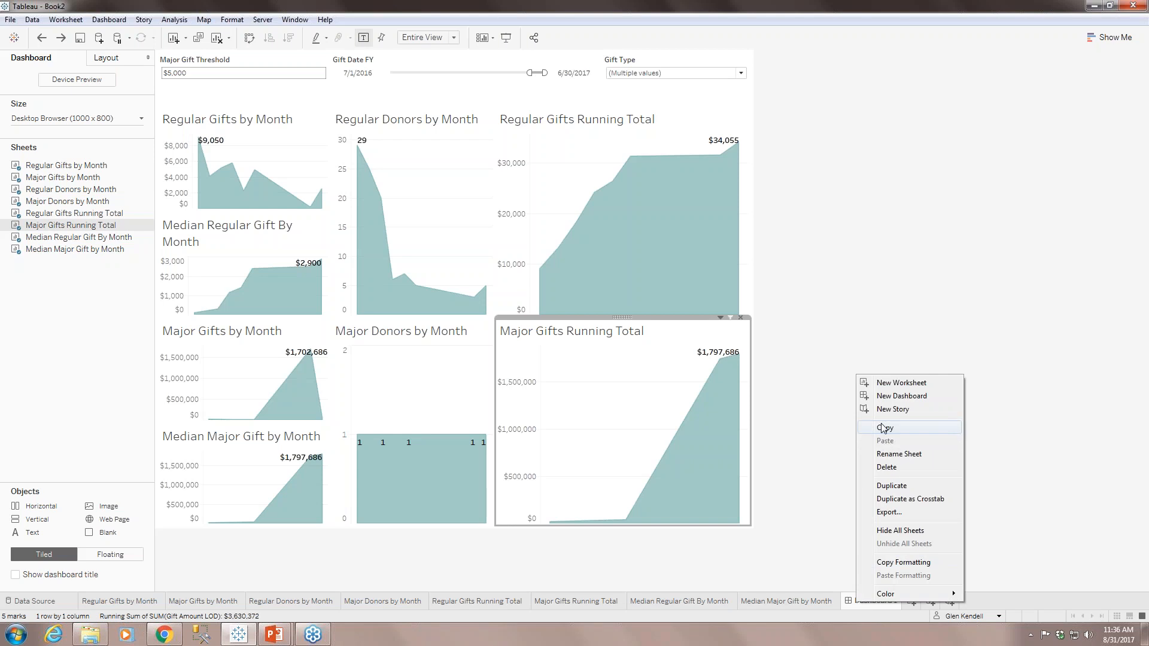
left_click(888, 454)
type("Executive Gift Dashboard")
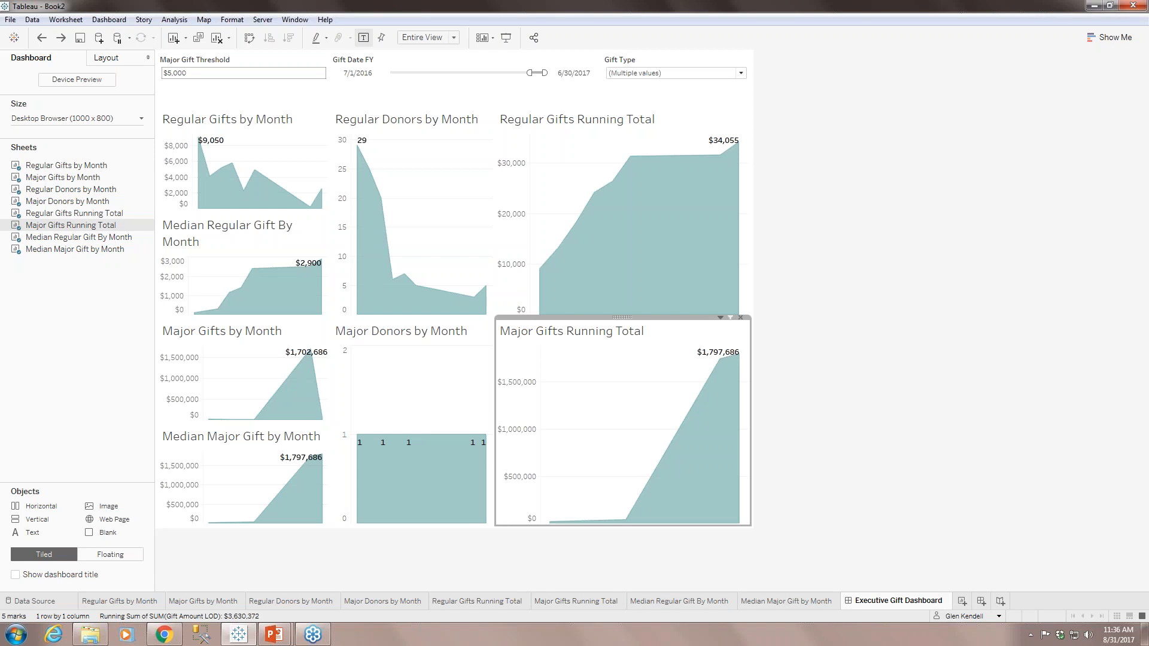
left_click(785, 582)
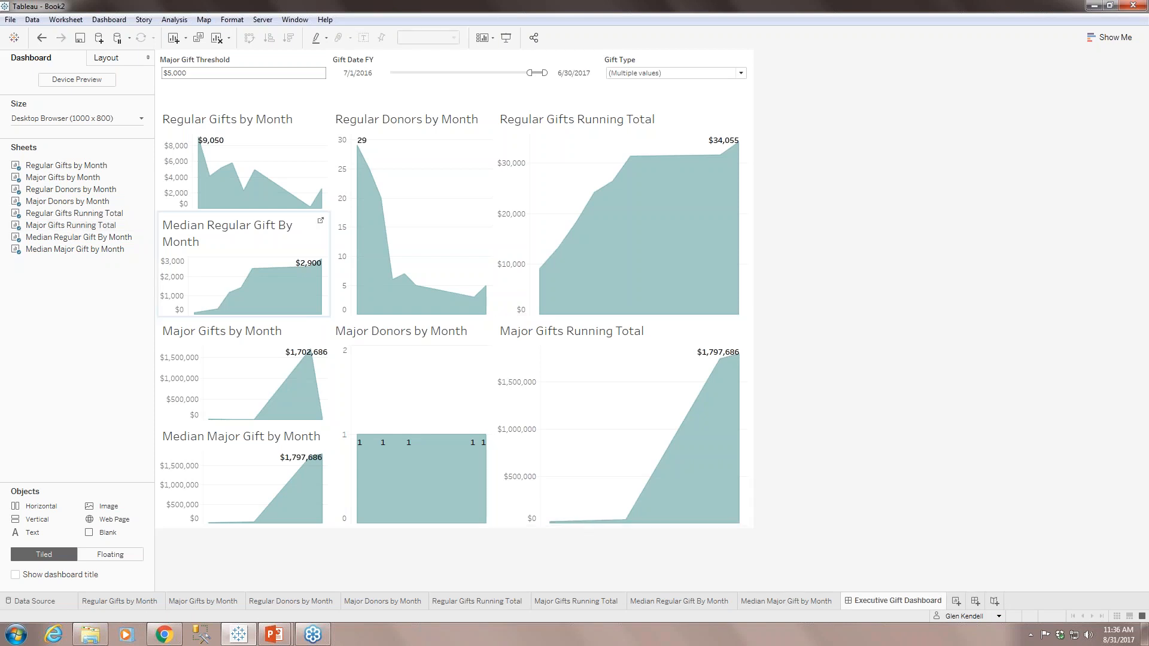
left_click(109, 20)
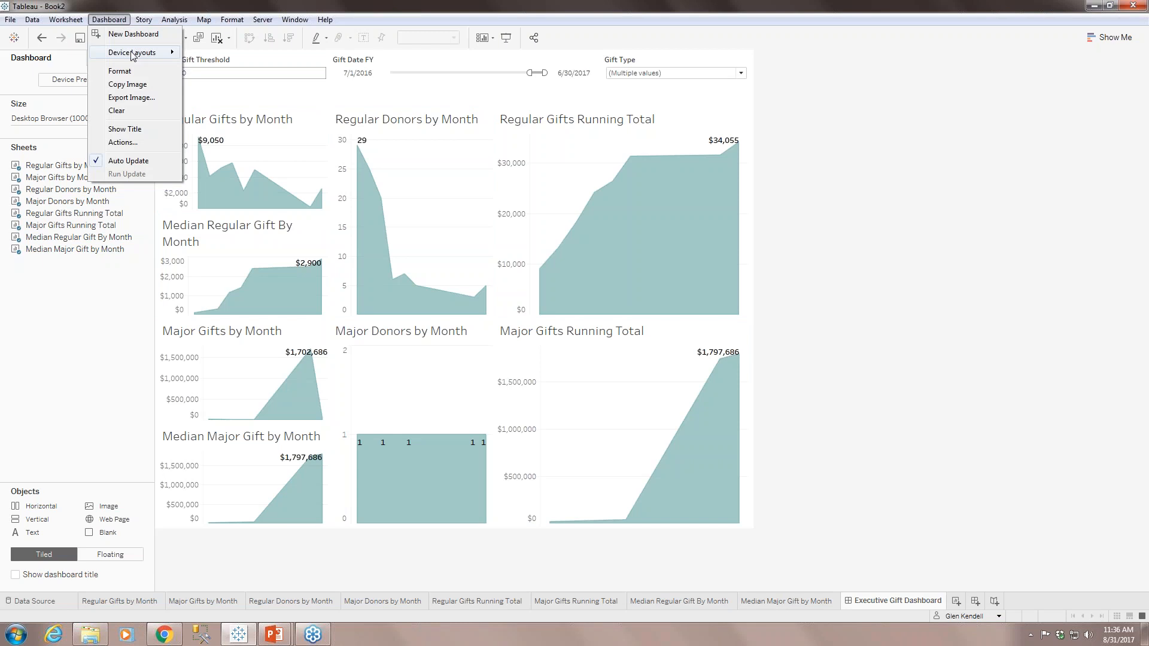
left_click(124, 129)
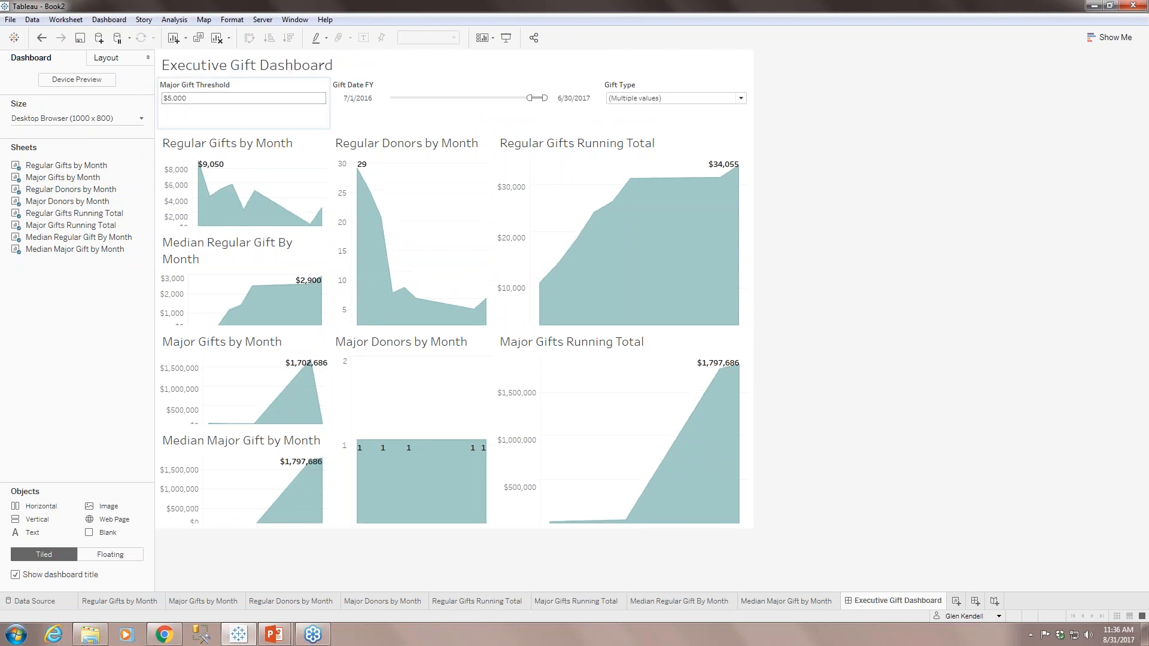
Step: Center the dashboard title and set its text to size 24 in orange
left_click(322, 66)
right_click(322, 66)
left_click(318, 75)
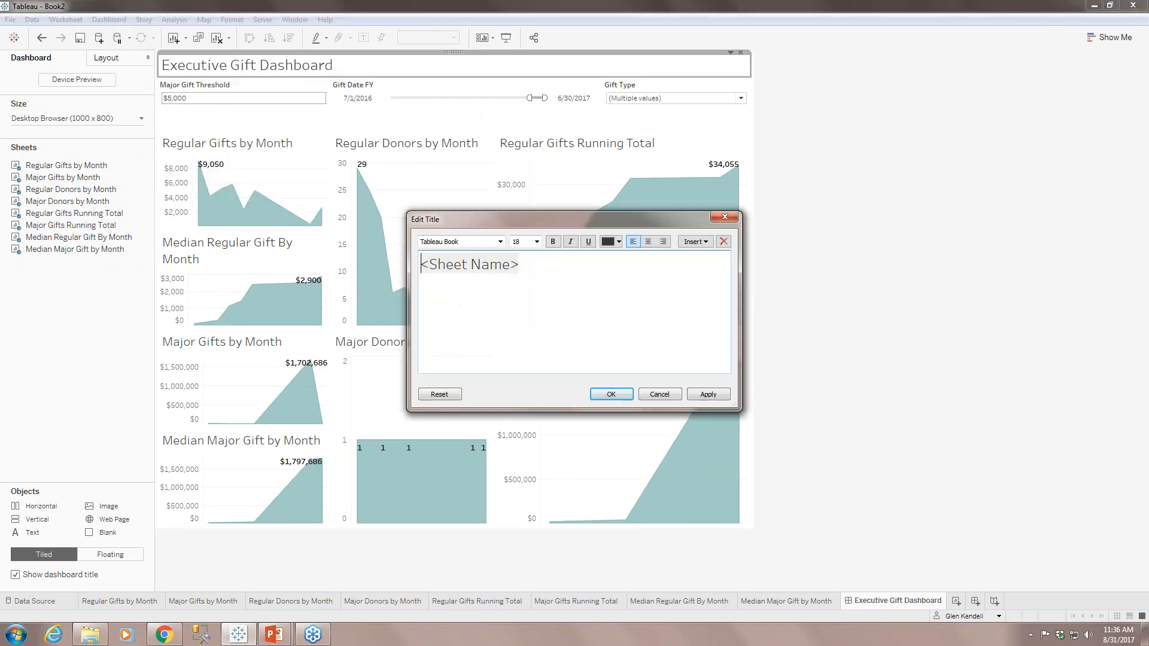
left_click_drag(536, 267, 339, 250)
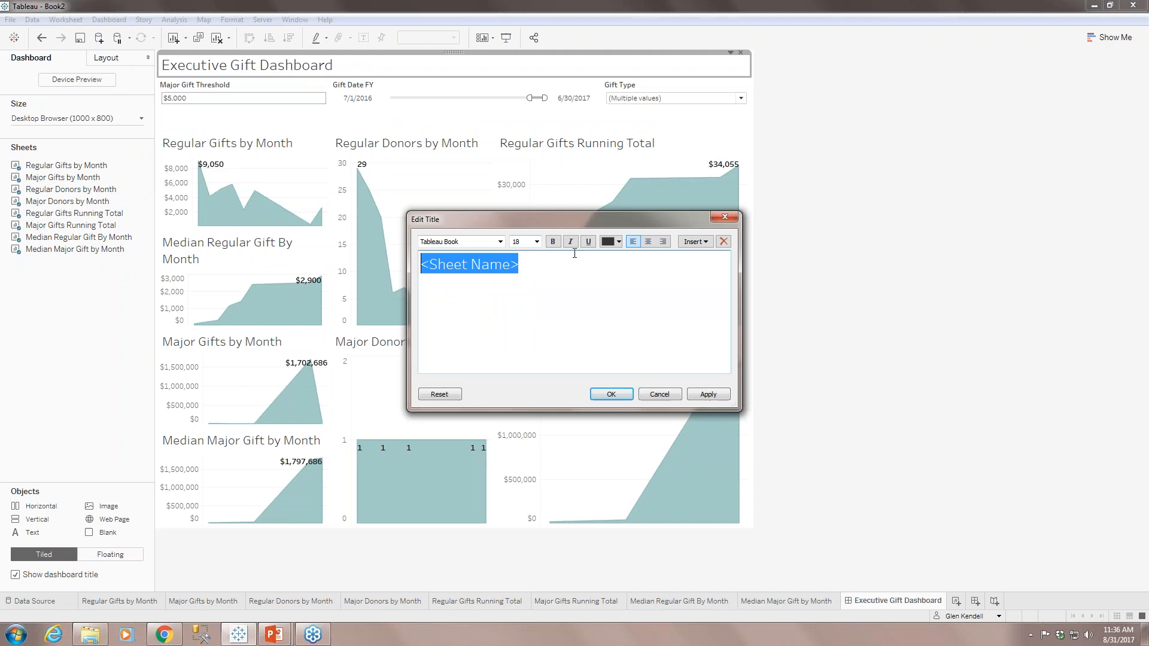
left_click(649, 242)
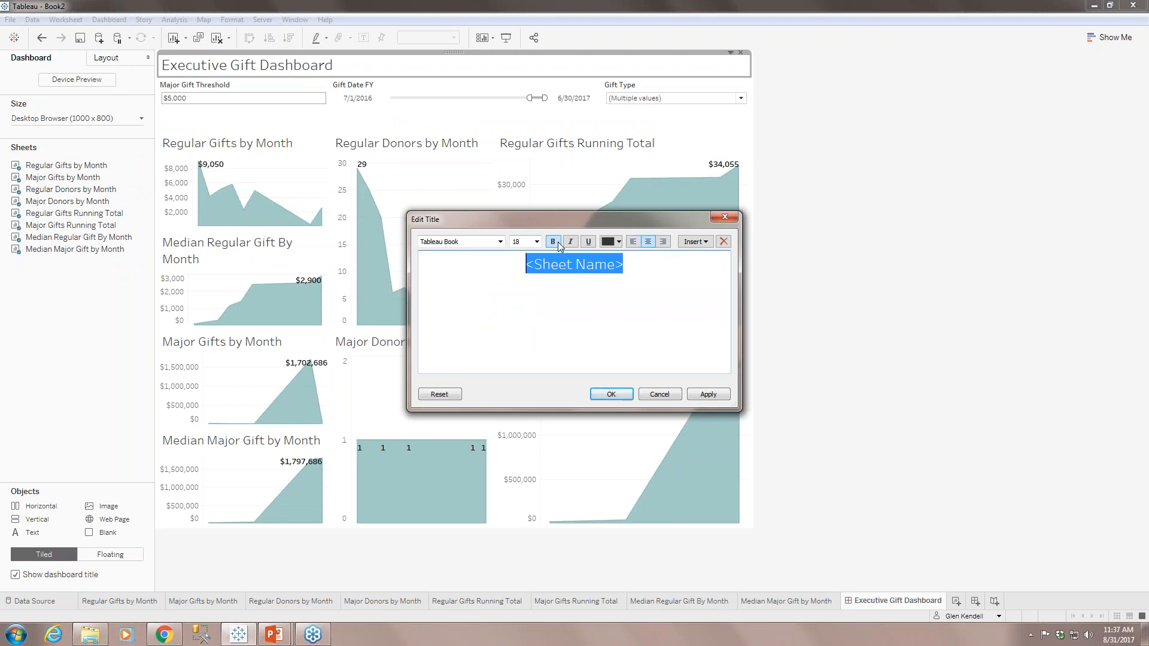
left_click(536, 241)
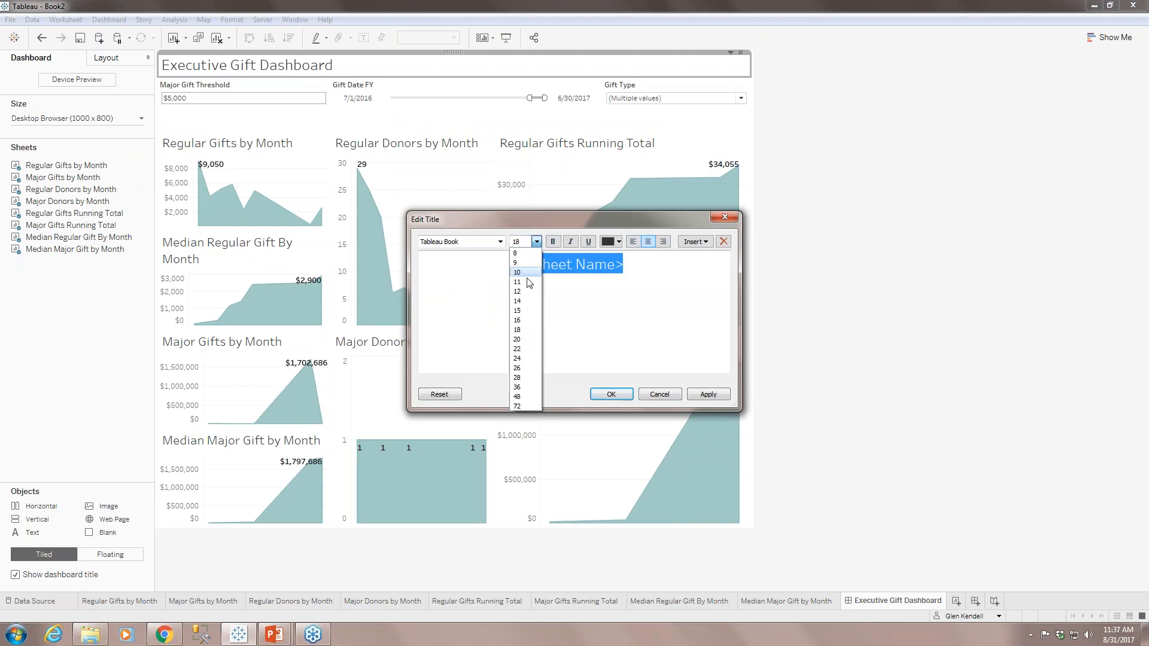
left_click(526, 358)
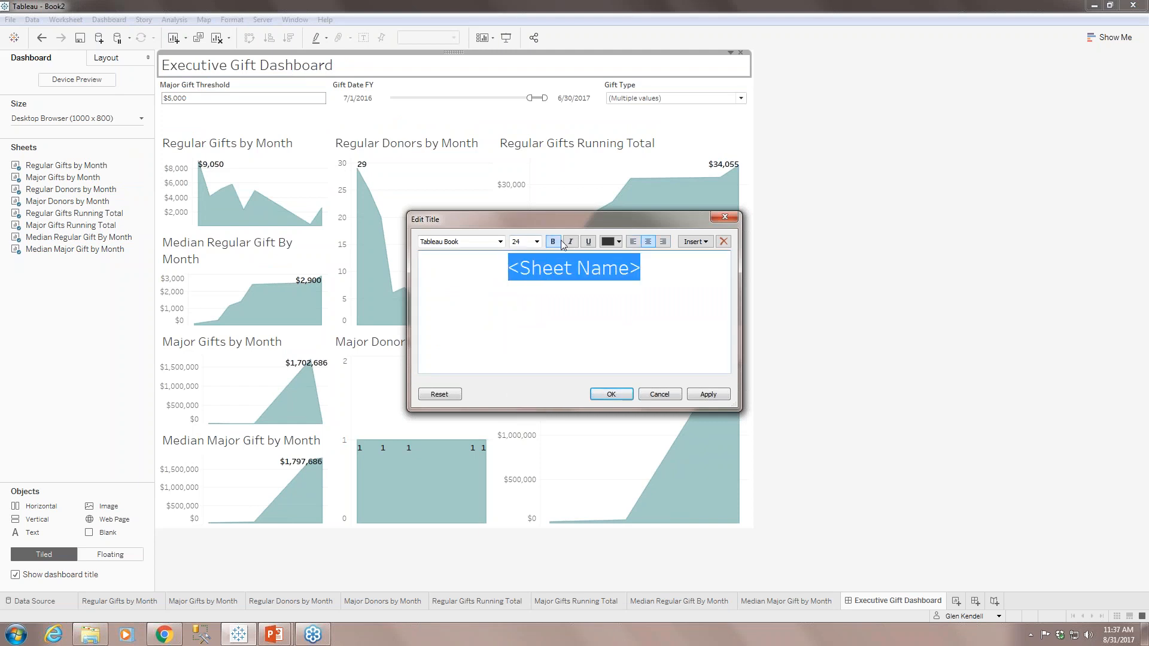
left_click(619, 242)
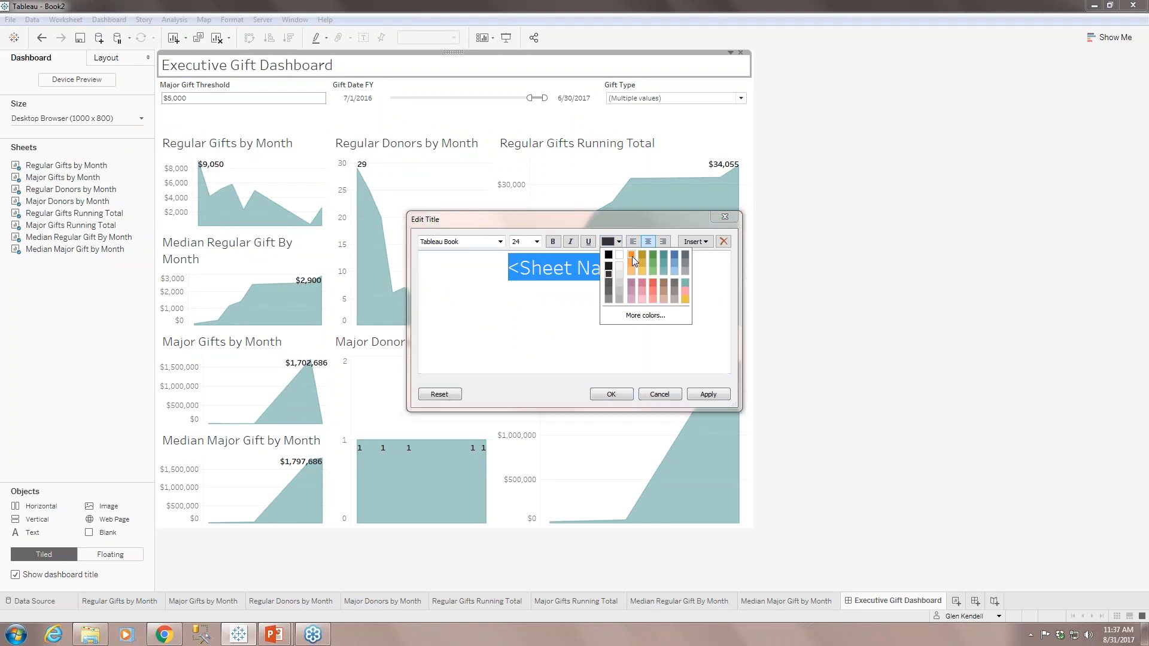
left_click(632, 255)
left_click(708, 395)
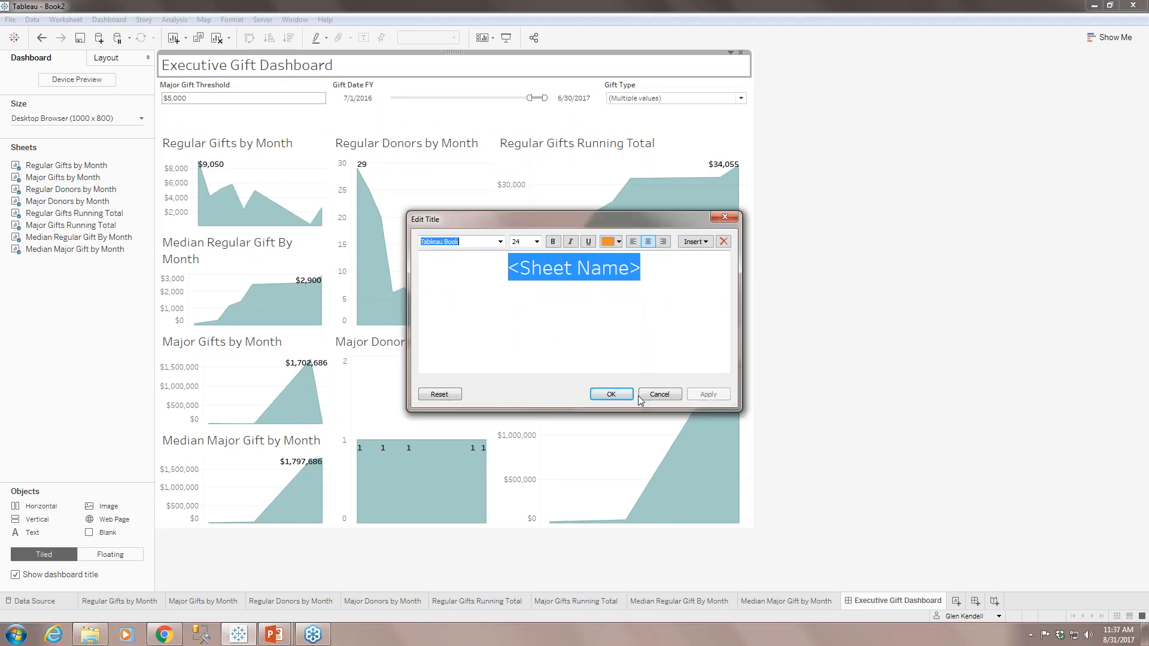
left_click(622, 395)
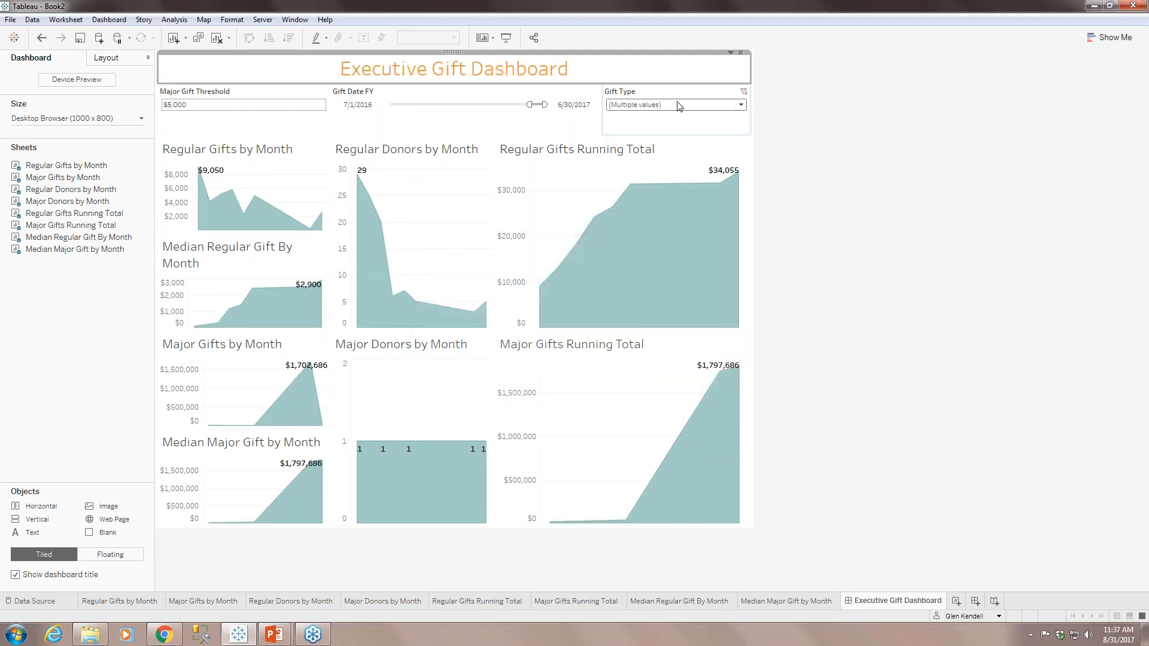
Step: Make the dashboard title text bold
right_click(401, 70)
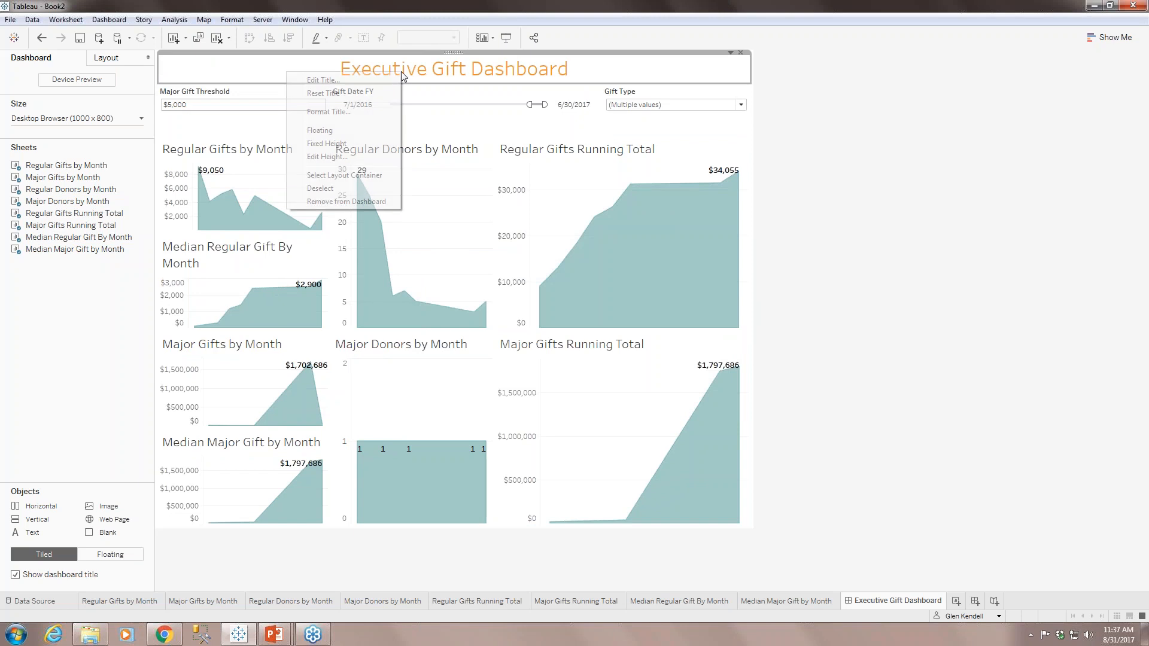
left_click(357, 76)
key("ctrl+a")
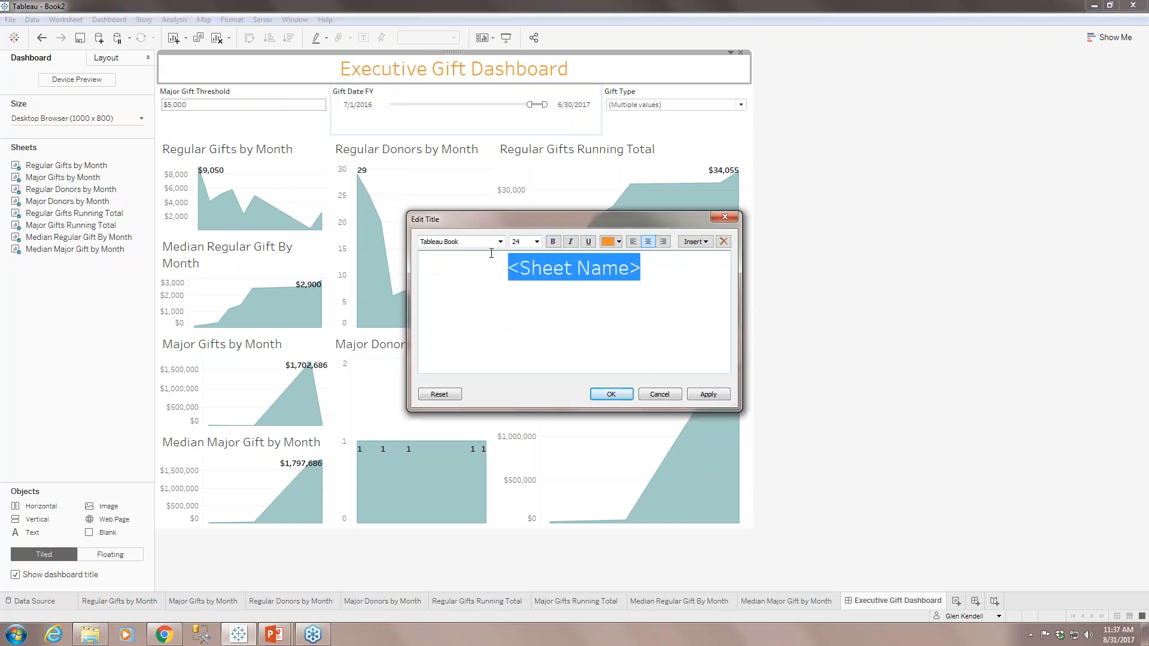
left_click(552, 242)
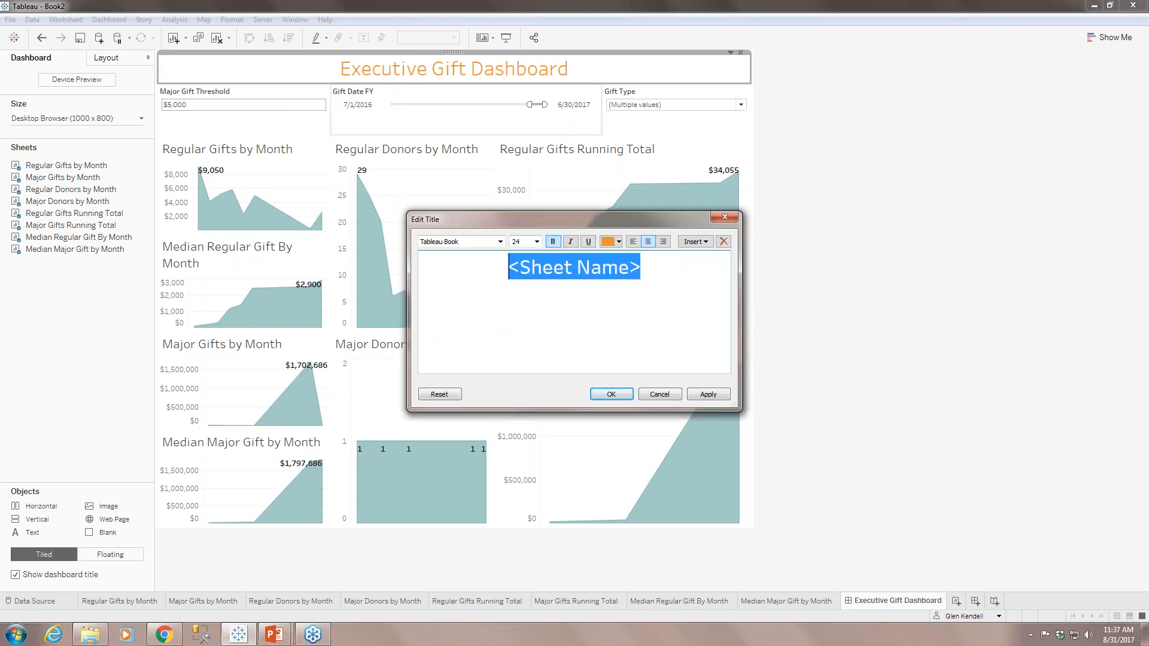
left_click(612, 393)
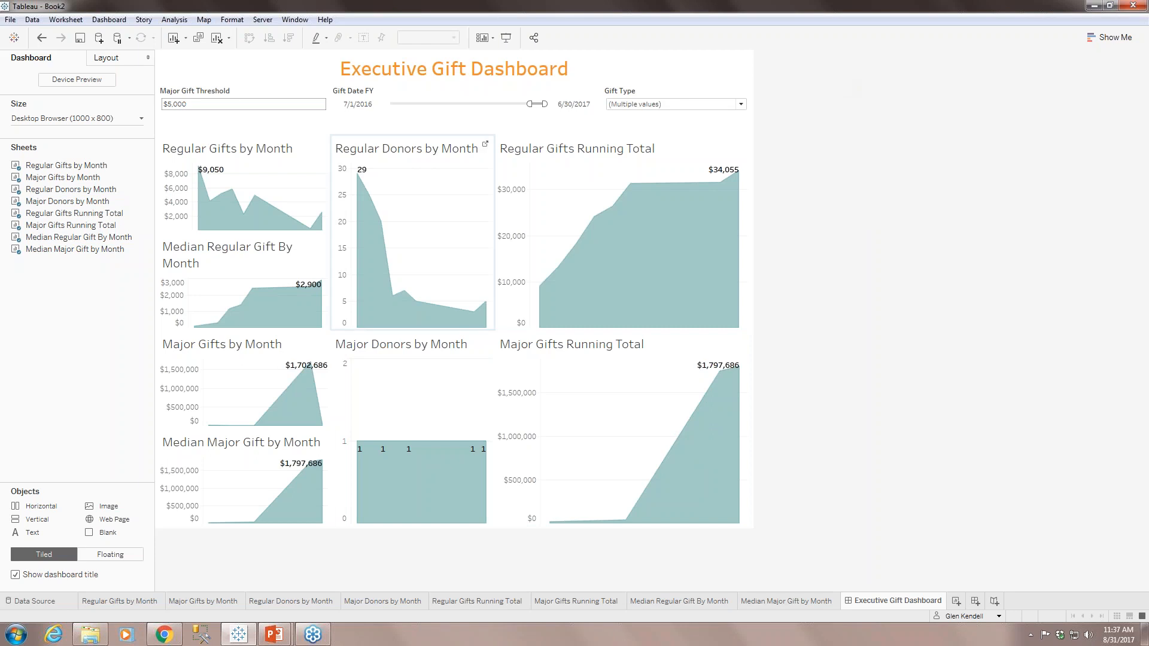
Step: Publish the workbook to the Gifts project on Tableau Server as Executive Gift Dashboard, overwriting the existing workbook
left_click(264, 20)
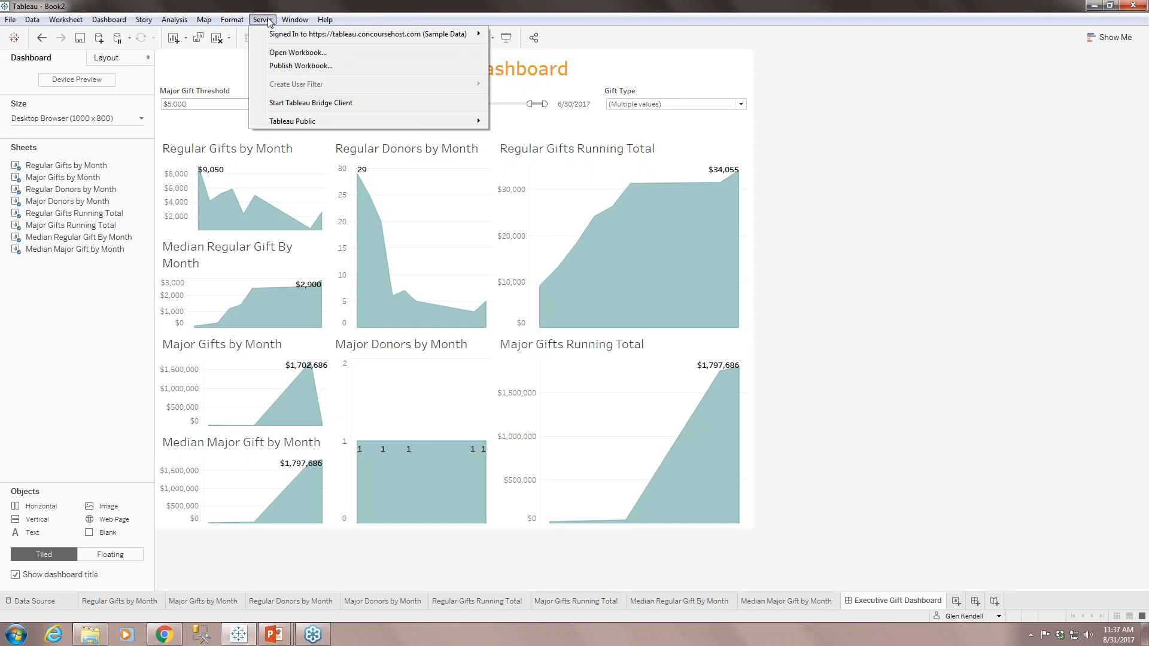
mouse_move(288, 123)
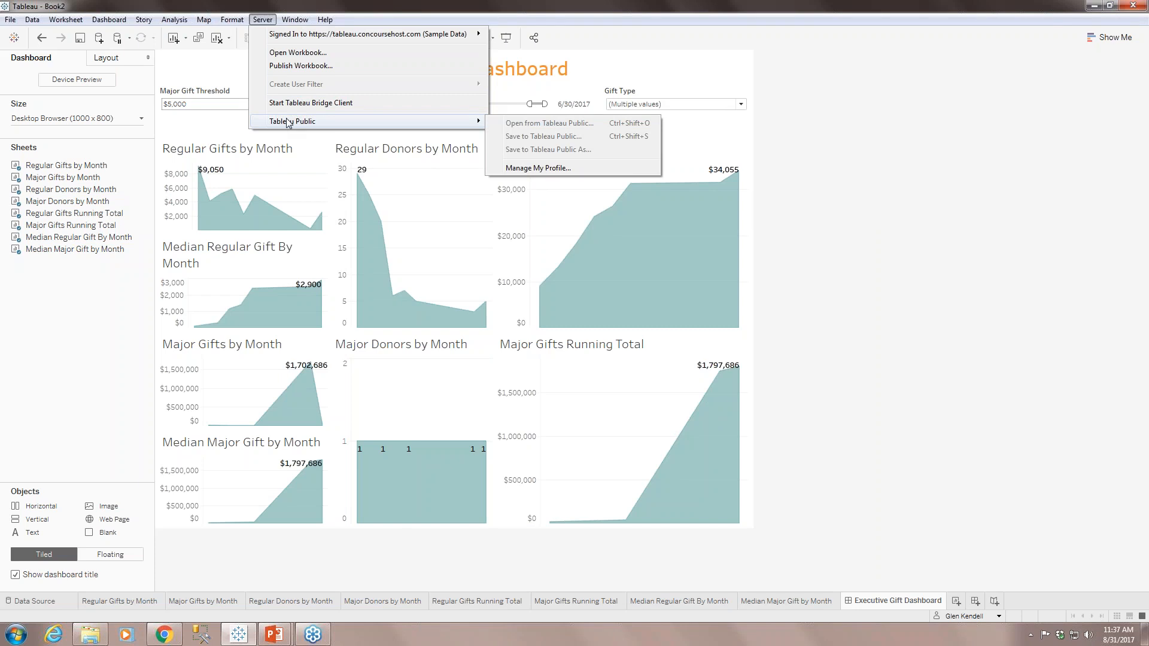
left_click(295, 65)
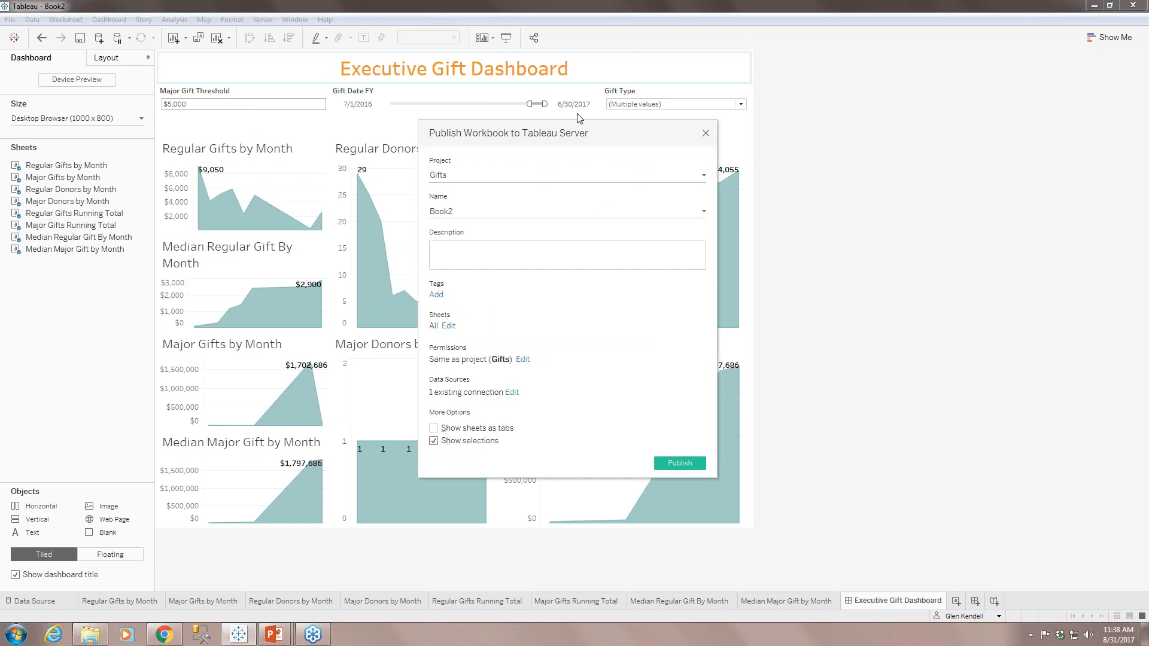
left_click(704, 211)
left_click(479, 238)
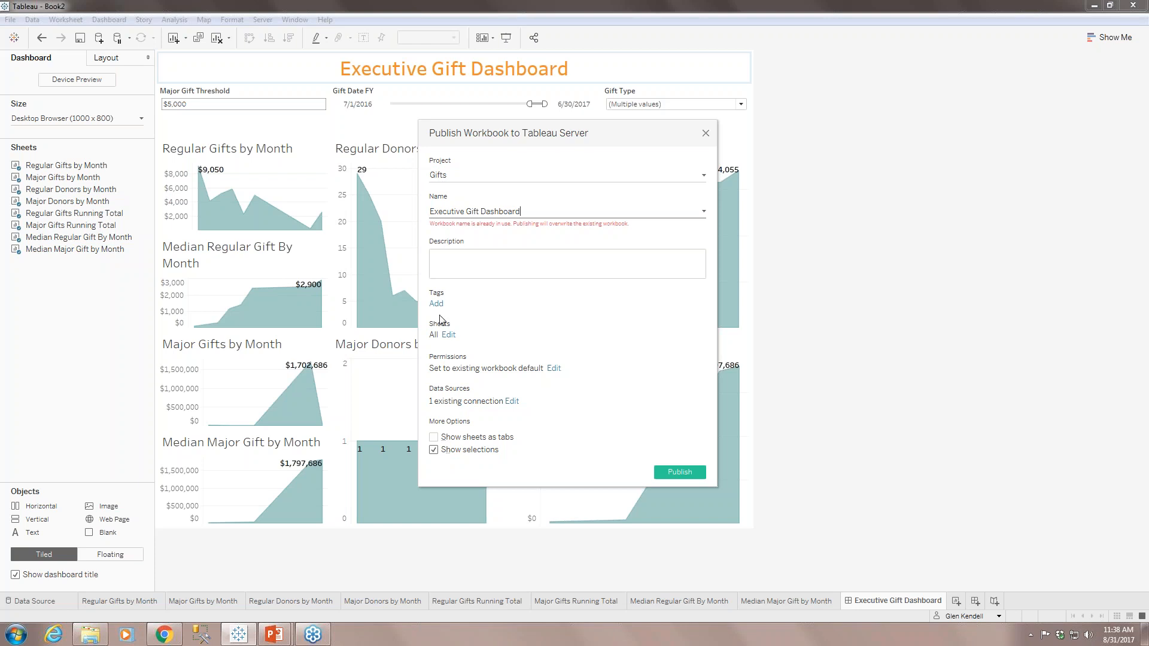
left_click(691, 475)
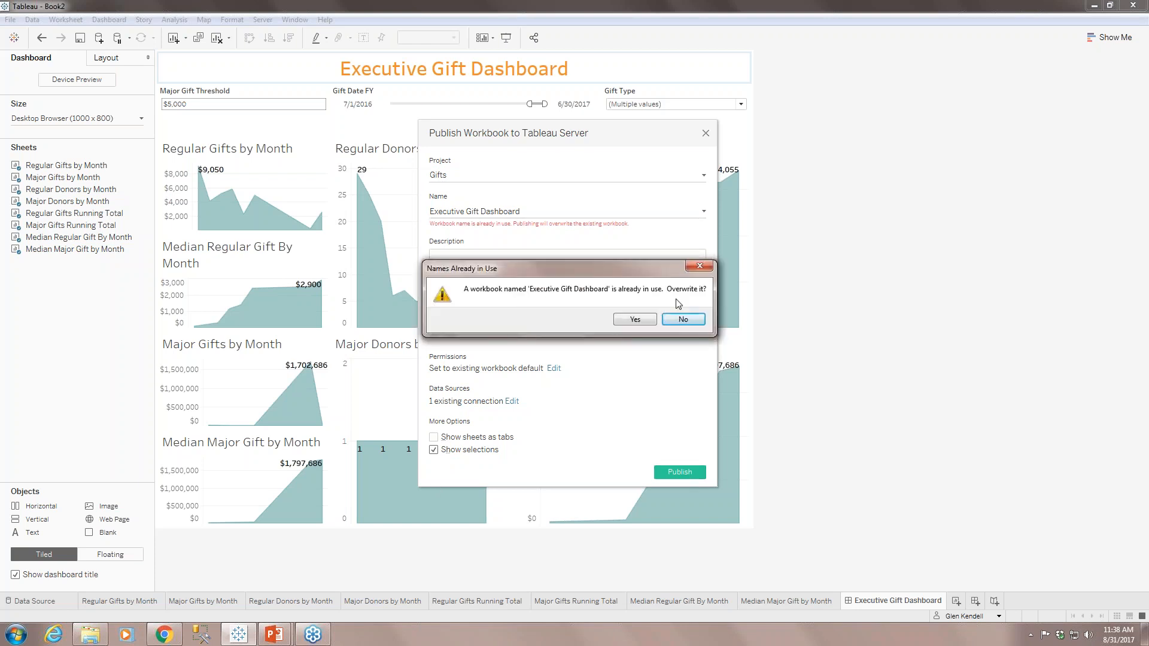
left_click(640, 319)
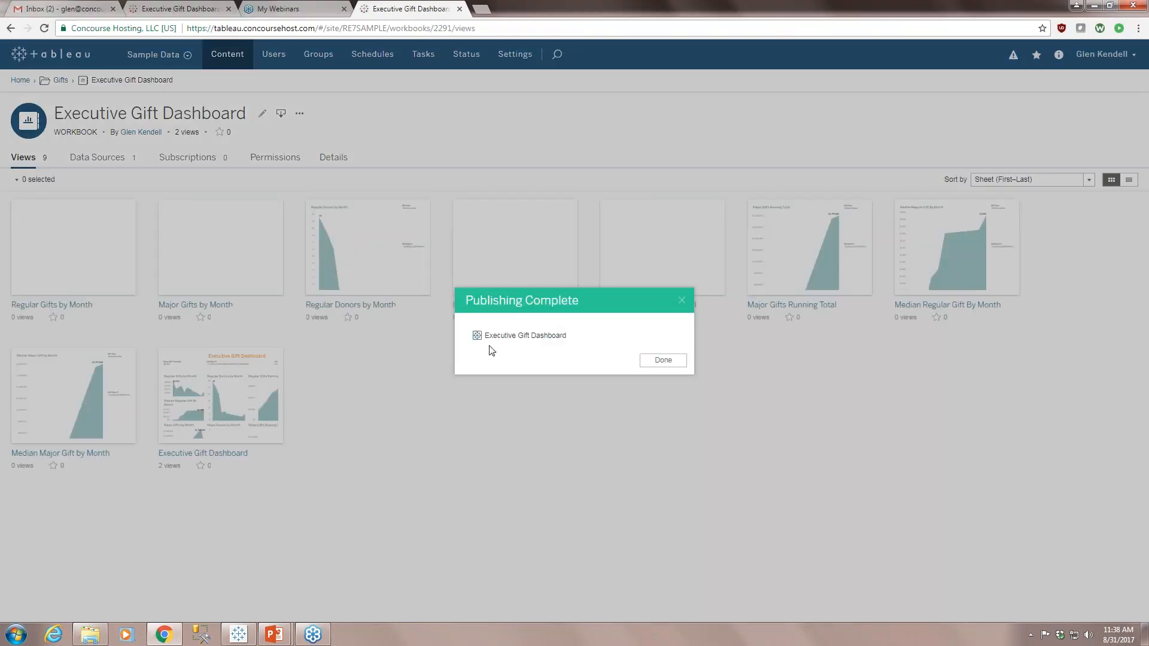
left_click(668, 362)
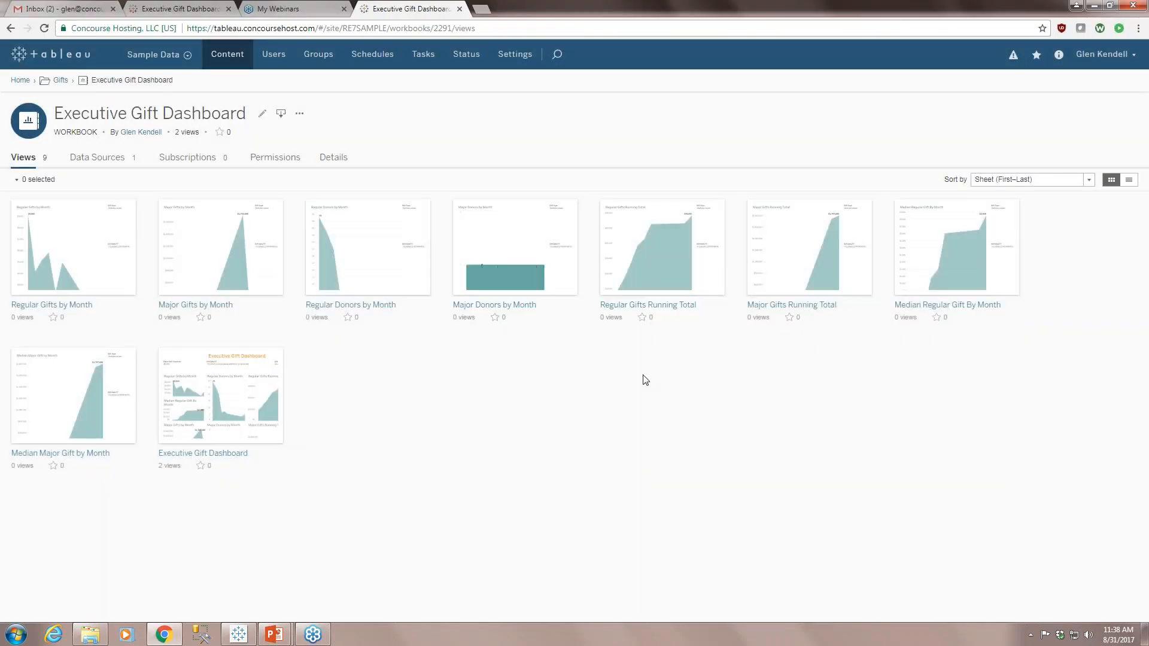
Step: Open the published Executive Gift Dashboard view and set its Major Gift Threshold to 50000
left_click(234, 455)
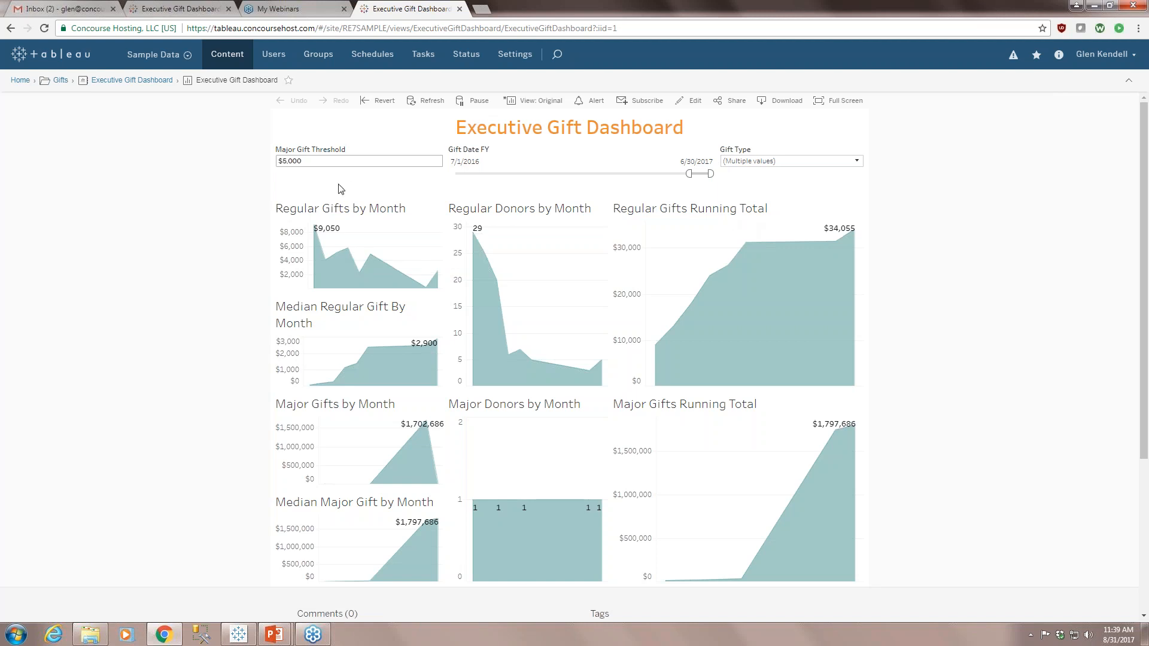
left_click(368, 162)
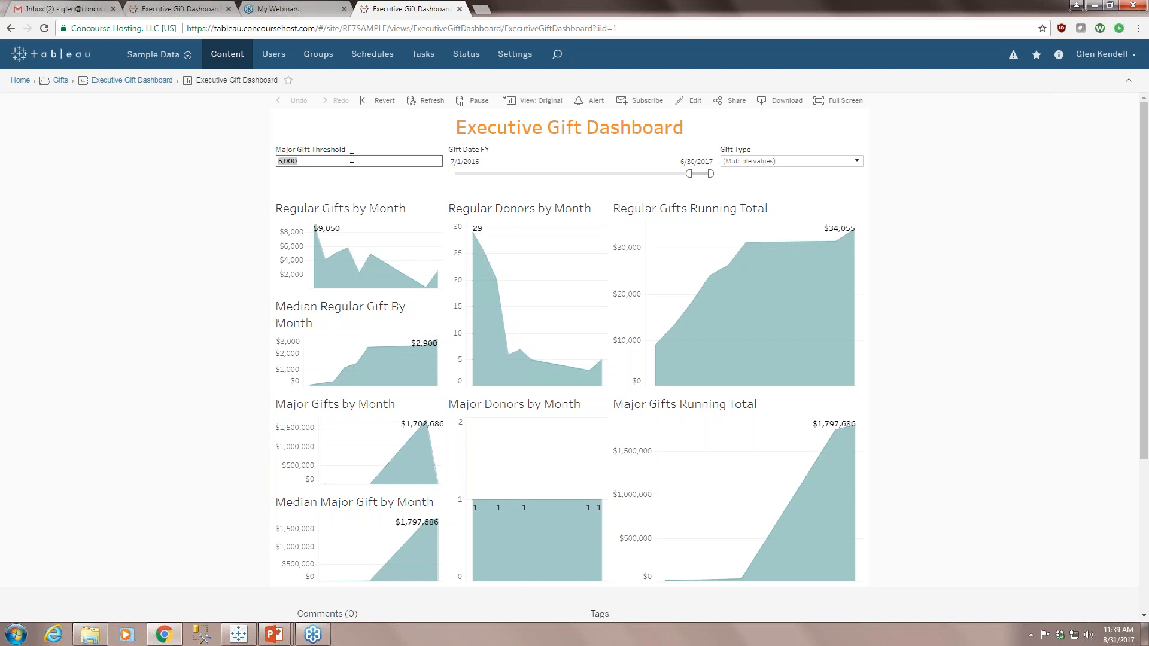
type("50000")
key("Return")
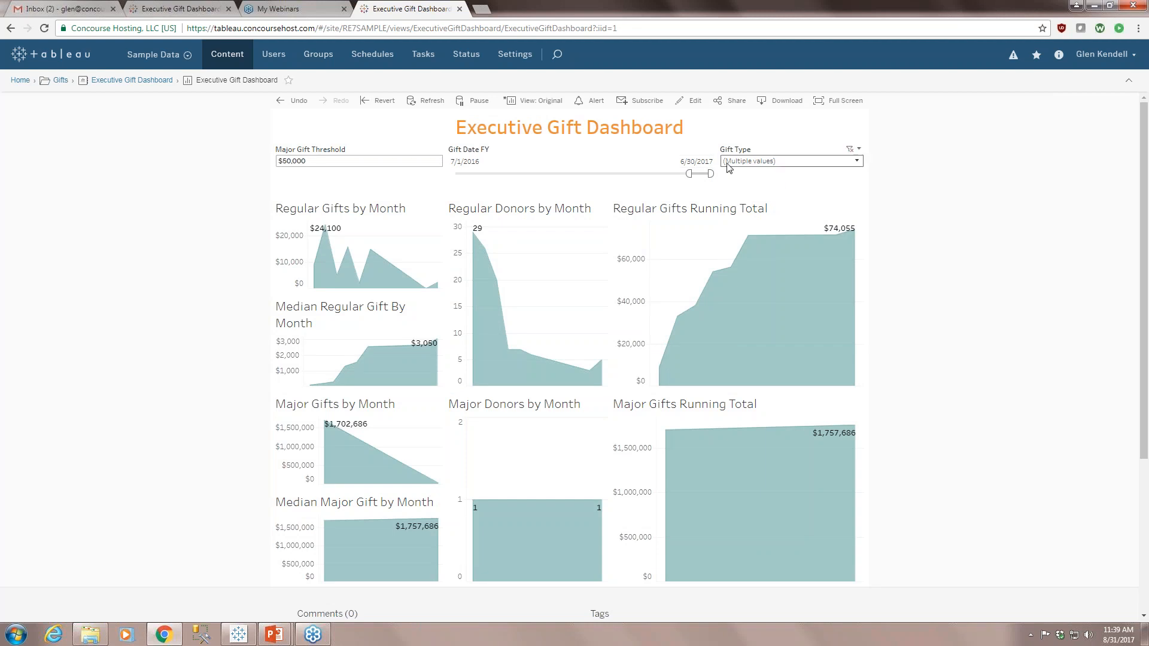
Step: Save the current dashboard state as a custom view named Demo, make it the default, and check the list of saved views
left_click(533, 103)
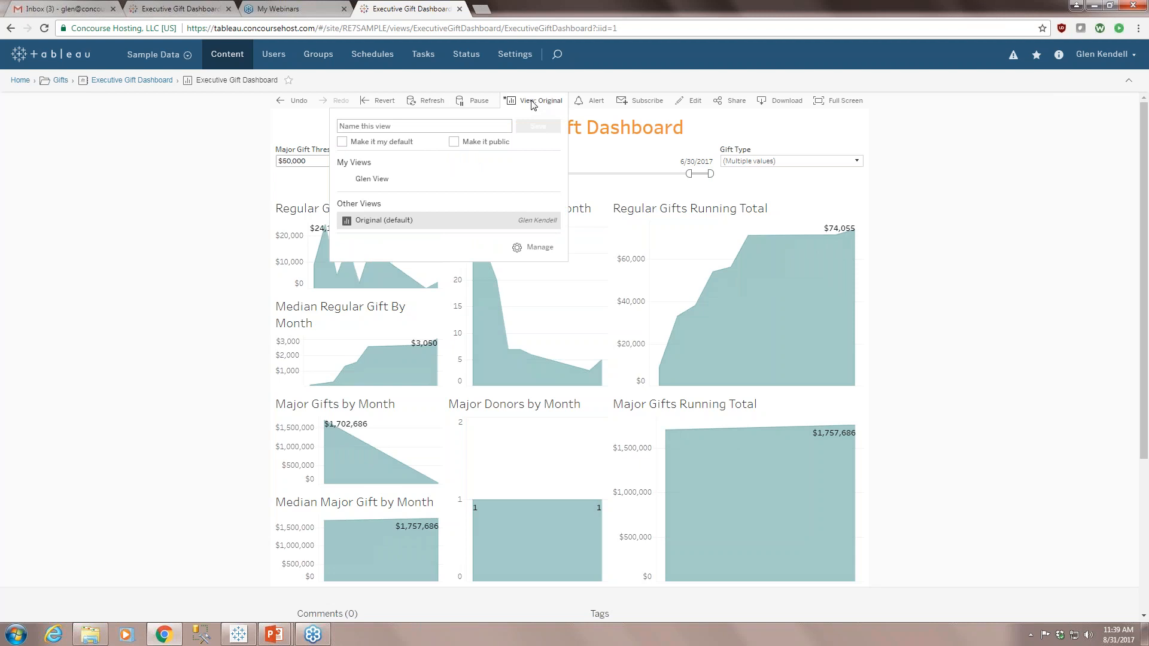
left_click(423, 127)
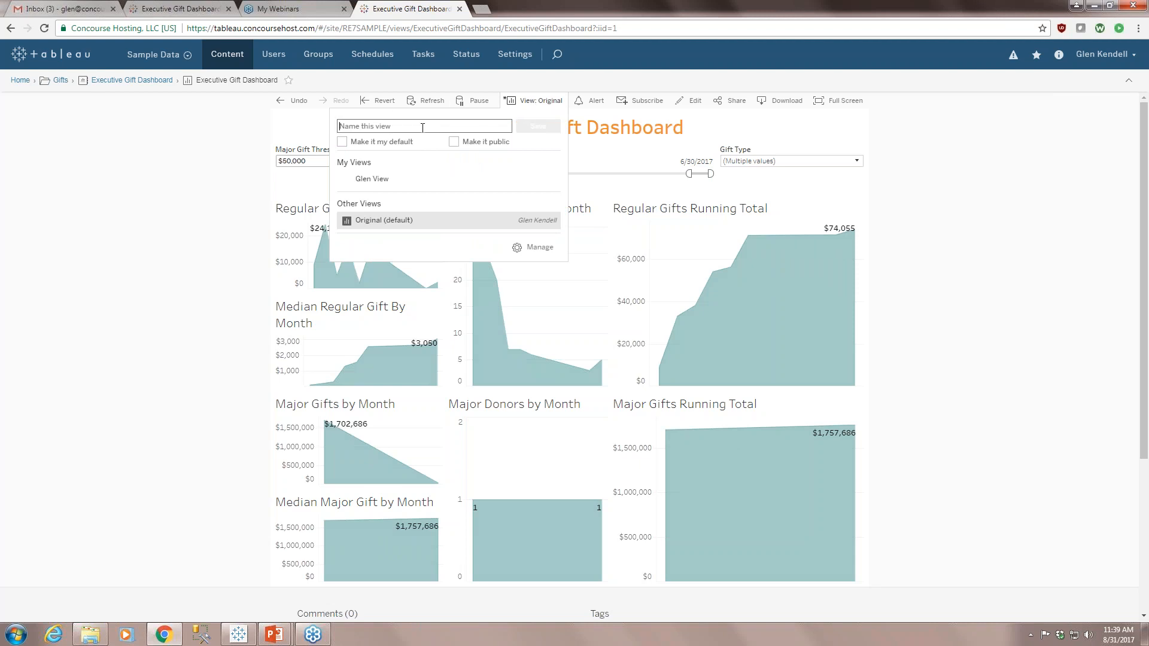
type("D")
key("BackSpace")
type("Demo")
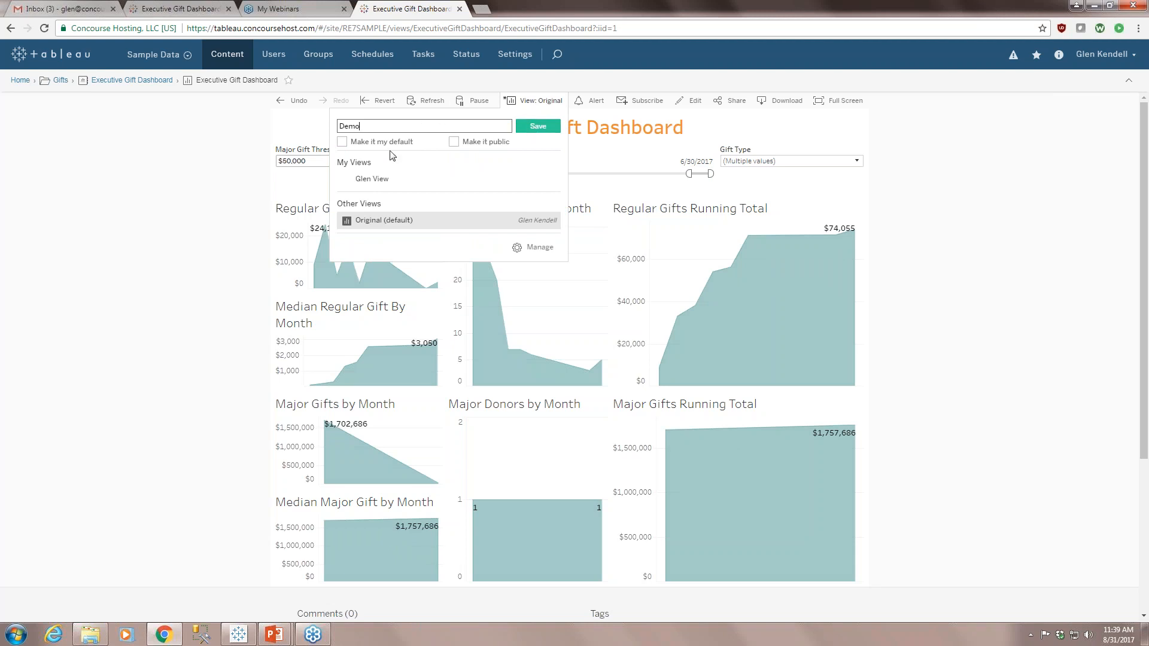
left_click(343, 143)
left_click(537, 126)
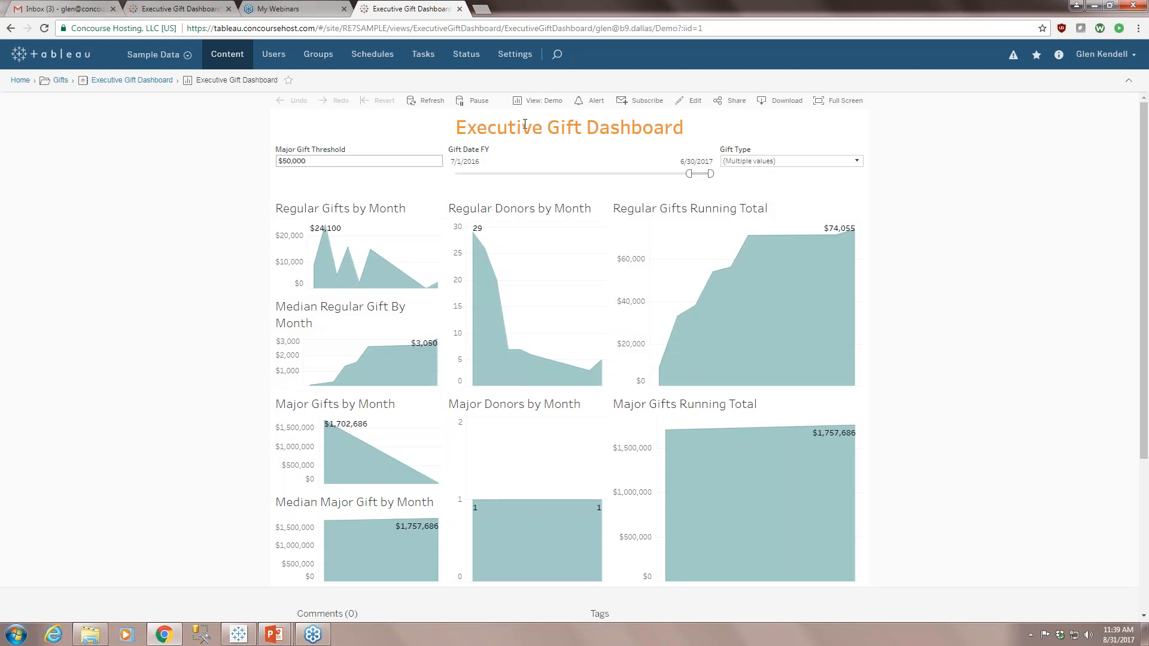
left_click(553, 101)
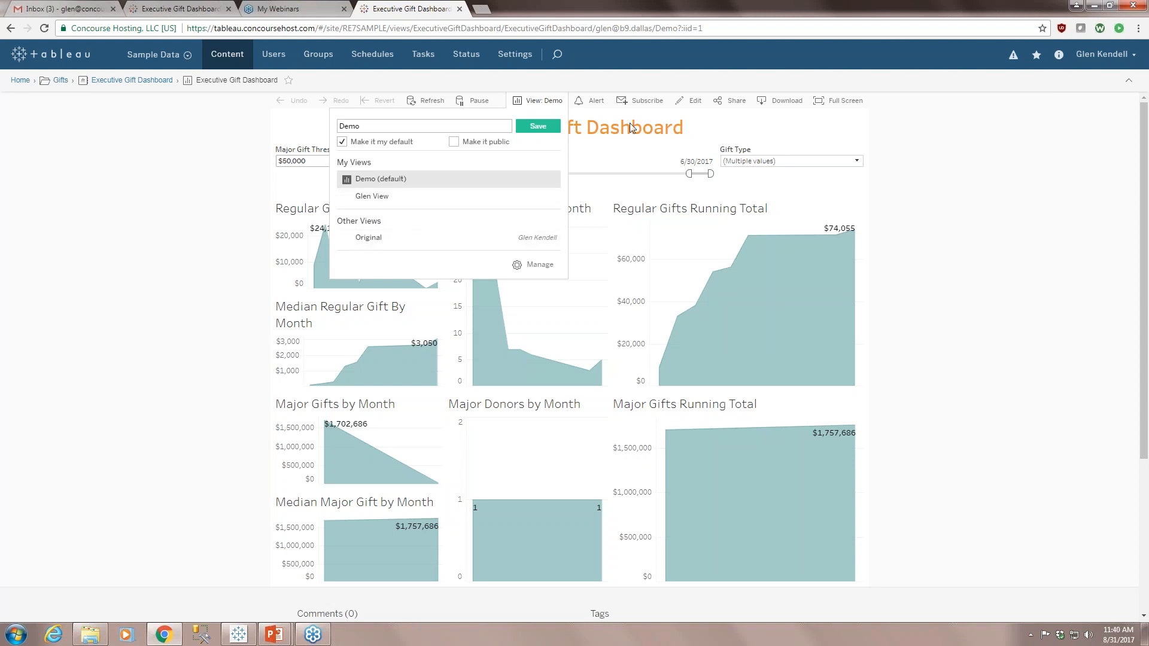
left_click(605, 163)
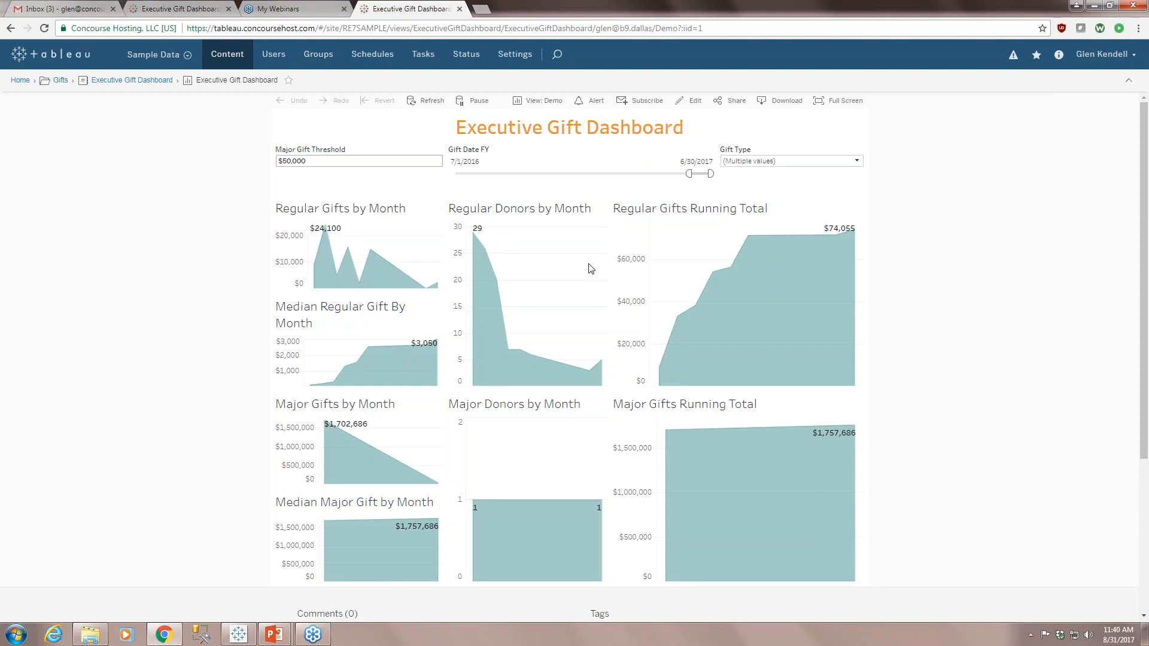
Step: Start a data alert on the value axis of Regular Gifts Running Total with the threshold set to 80000
scroll(161, 399, "down", 3)
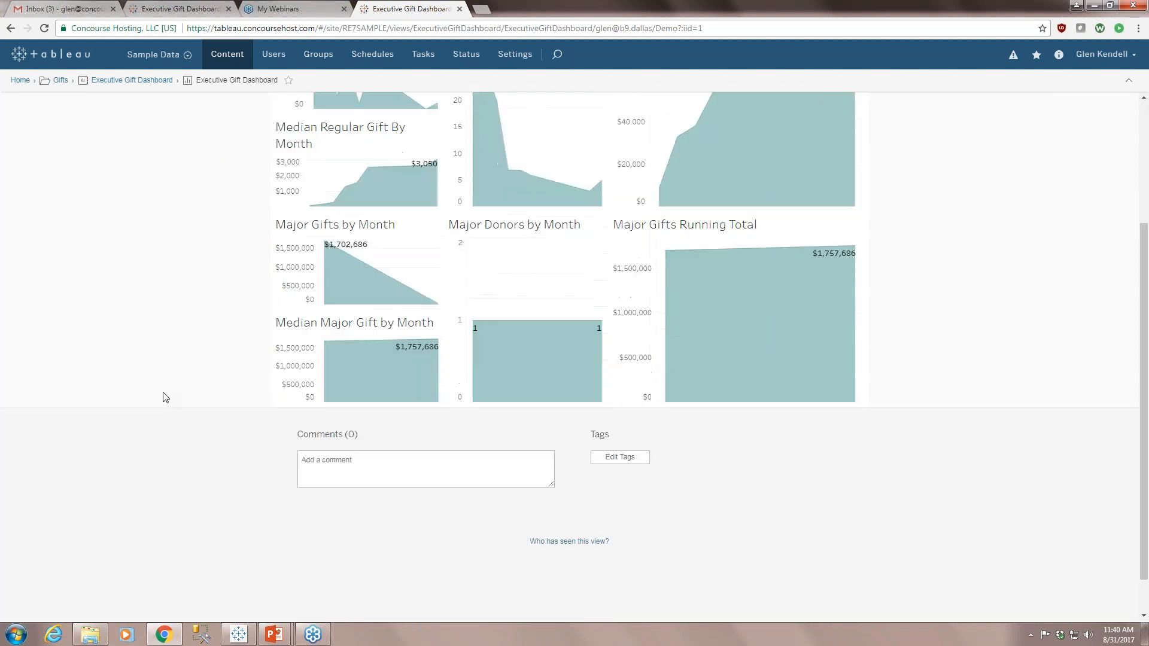
scroll(163, 398, "up", 3)
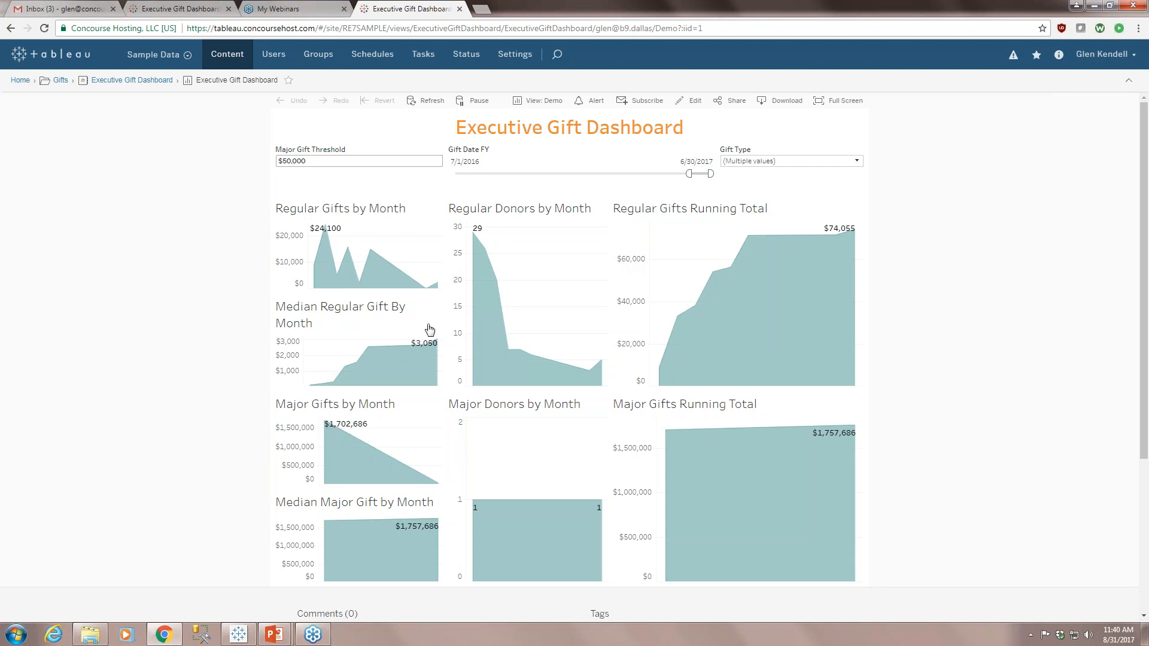
left_click(634, 266)
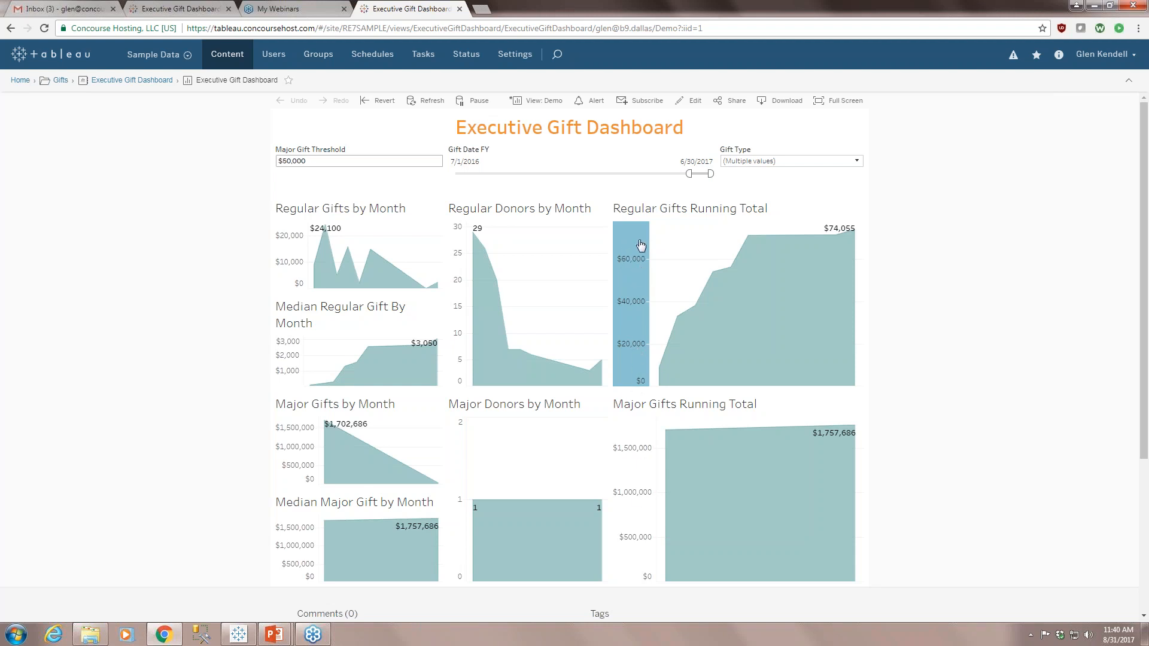
left_click(592, 101)
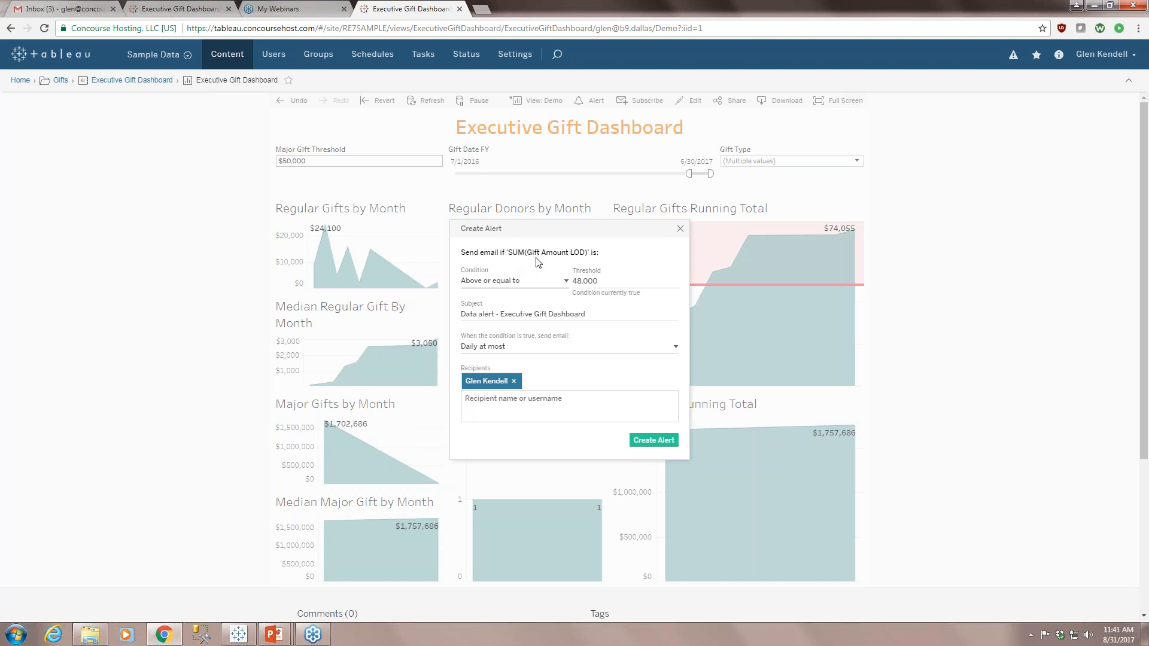
left_click(576, 283)
left_click_drag(587, 228, 437, 206)
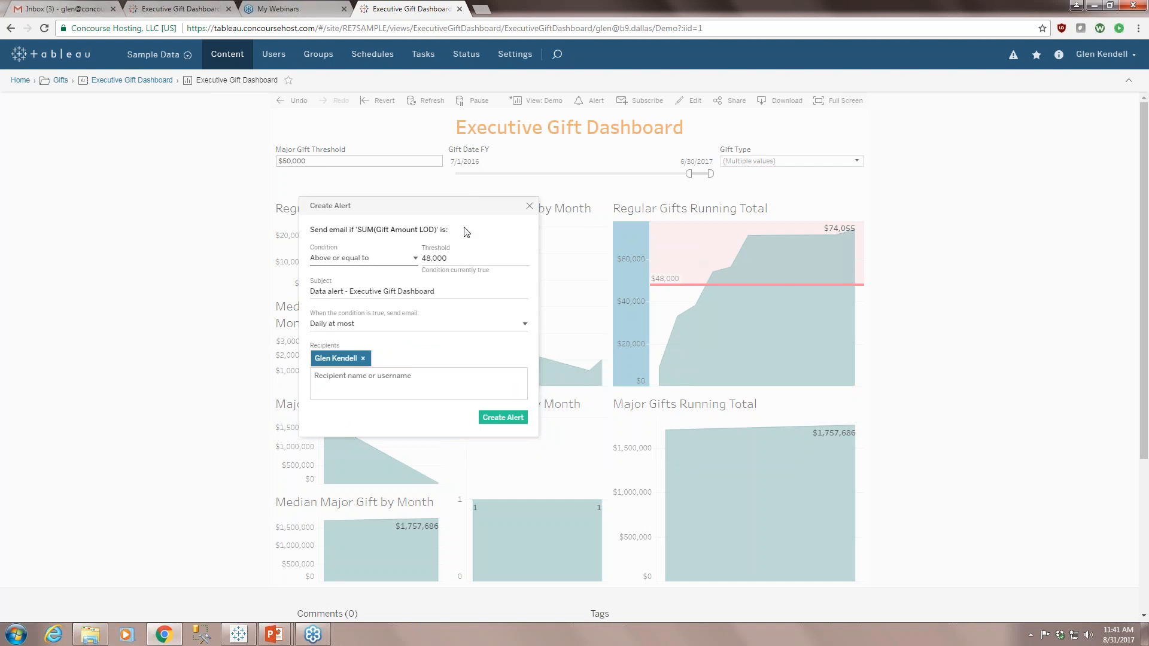
left_click_drag(432, 208, 556, 211)
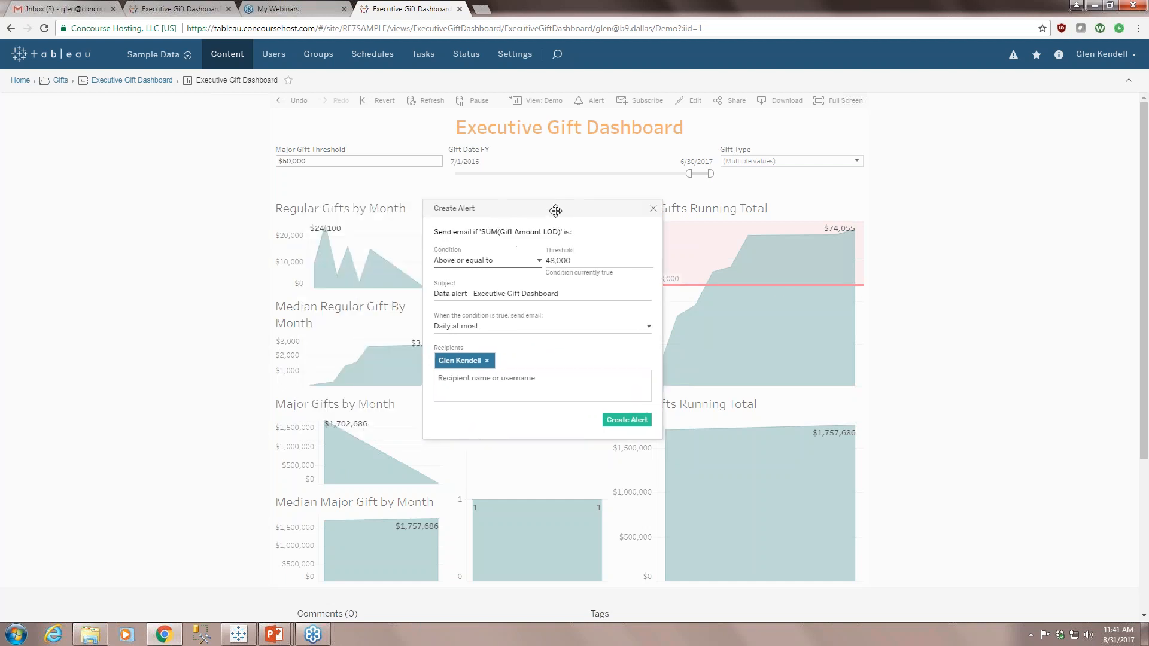
double_click(583, 263)
type("80000")
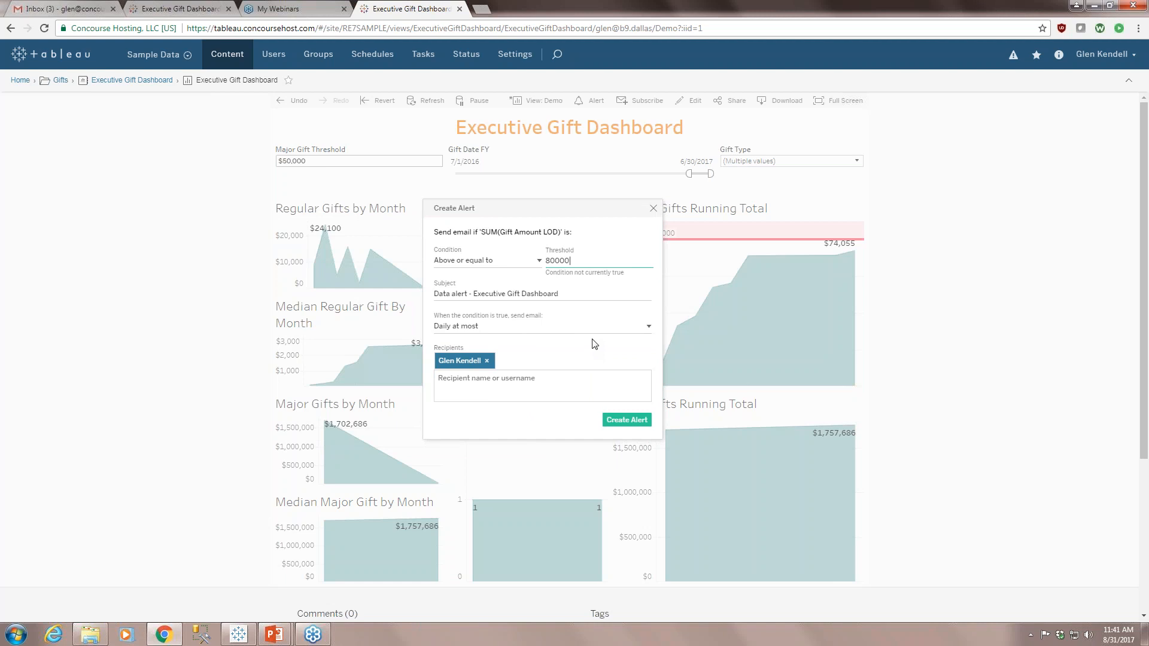
Step: Set the alert email to Once—the first time it's true, and add a colleague as a second recipient
left_click(651, 329)
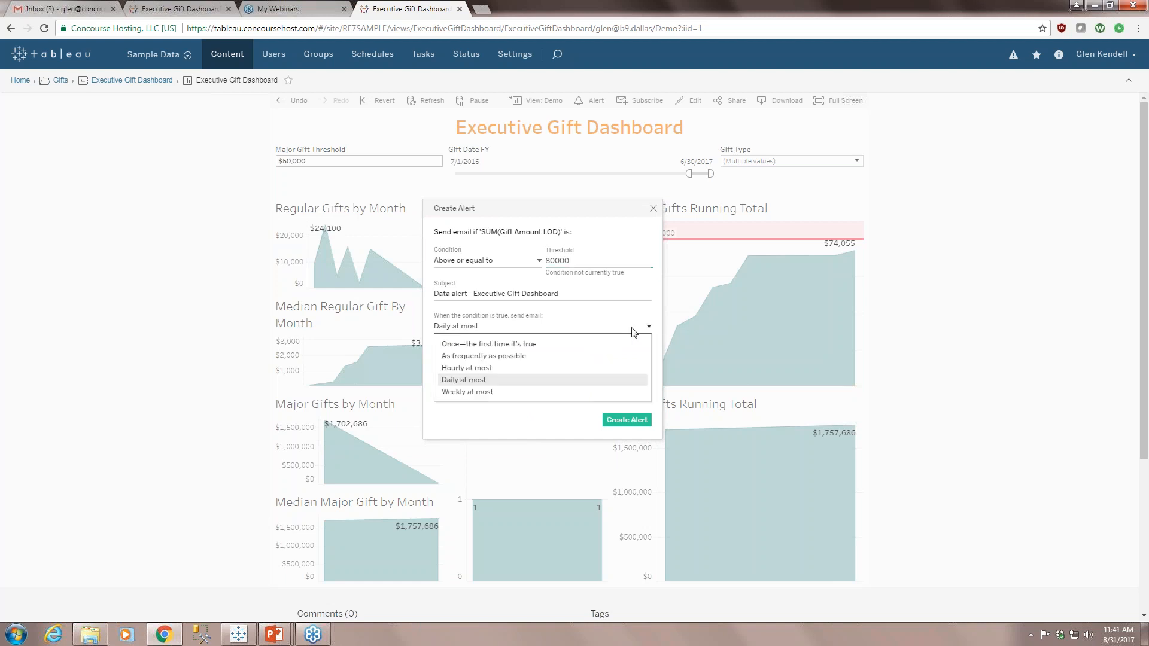
left_click(499, 346)
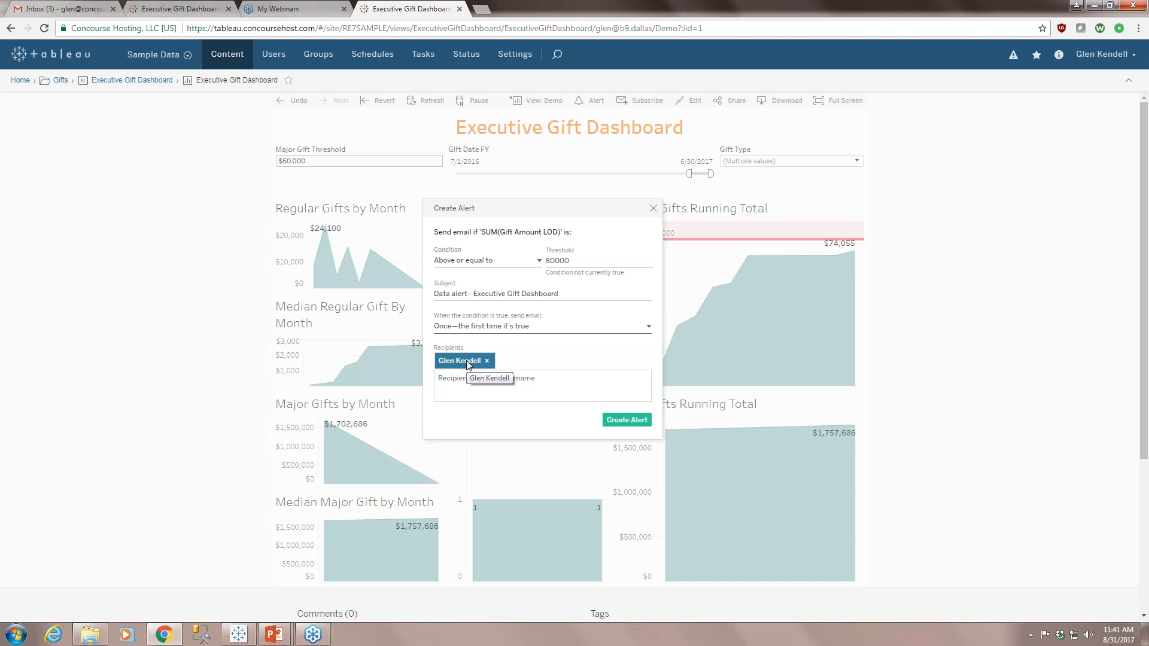
left_click(576, 377)
type("jason")
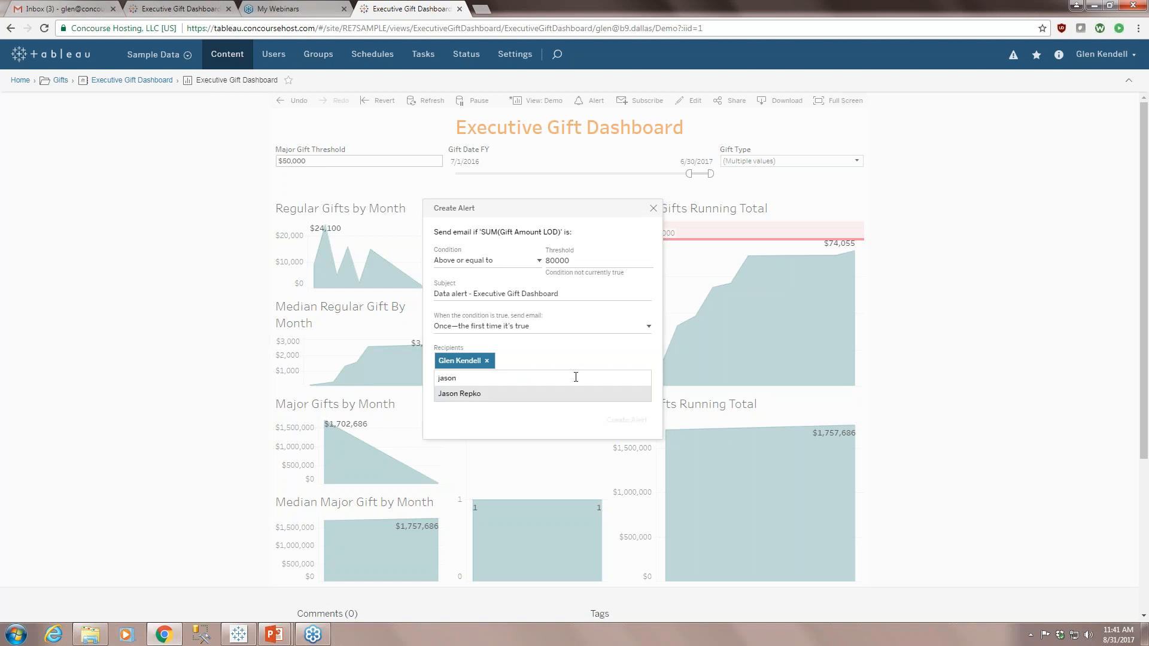
left_click(499, 397)
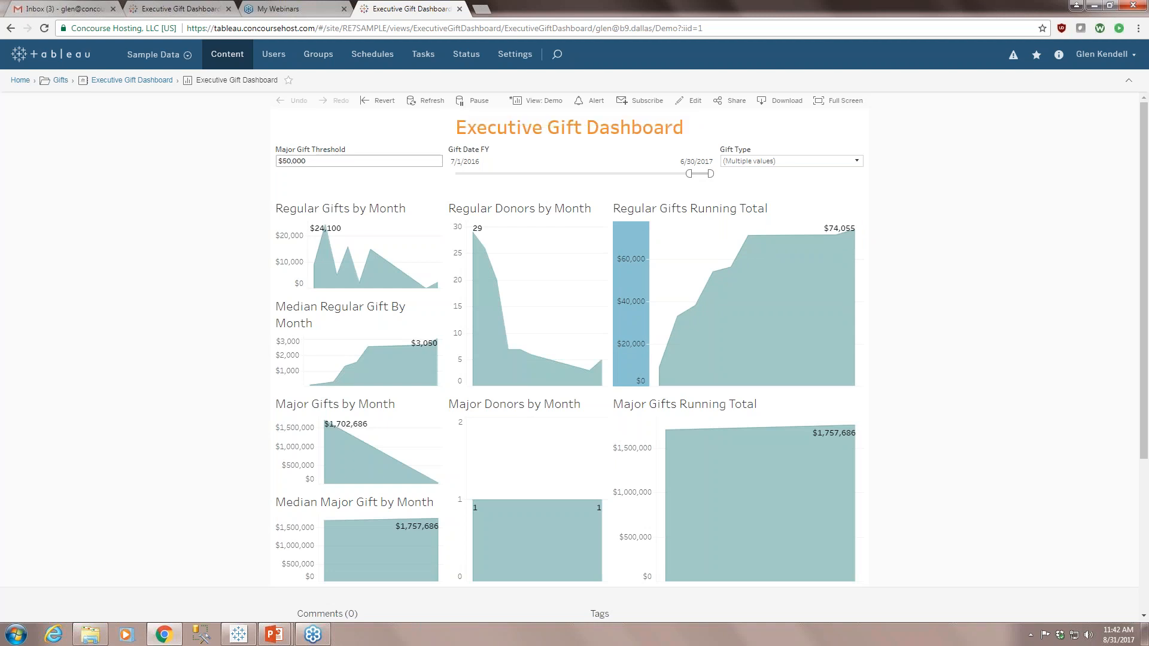
Step: Switch to Gmail, open the Executive Gift Dashboard data alert email under the Yesterbox label, and examine its charts and alert links
left_click(60, 9)
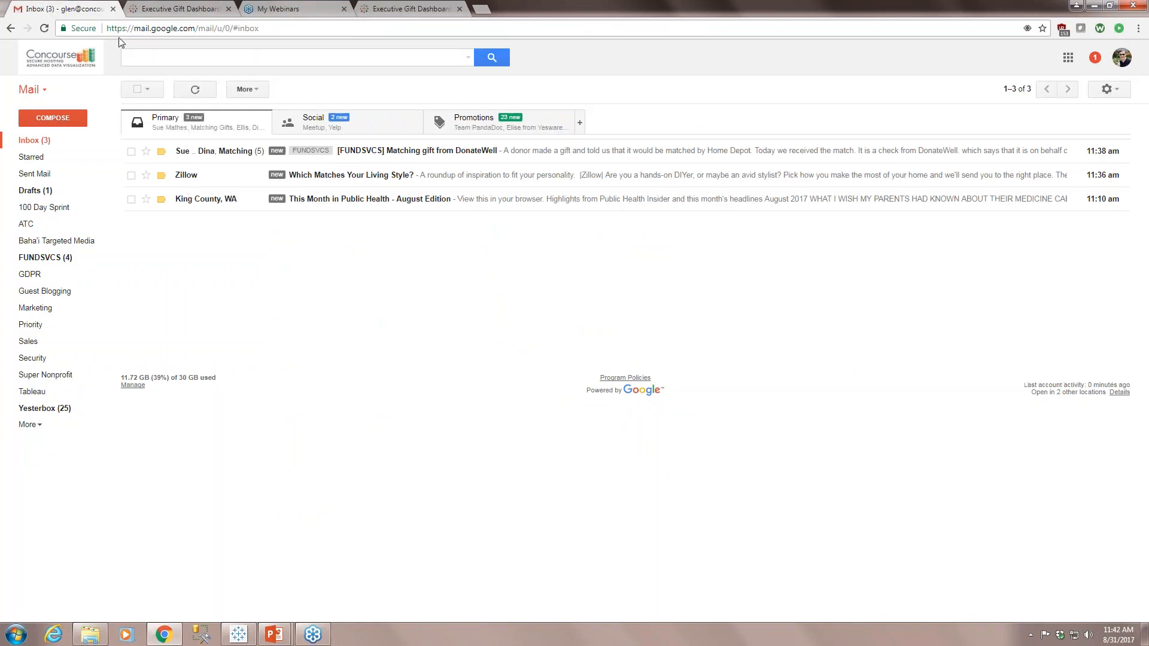
left_click(63, 409)
left_click(339, 112)
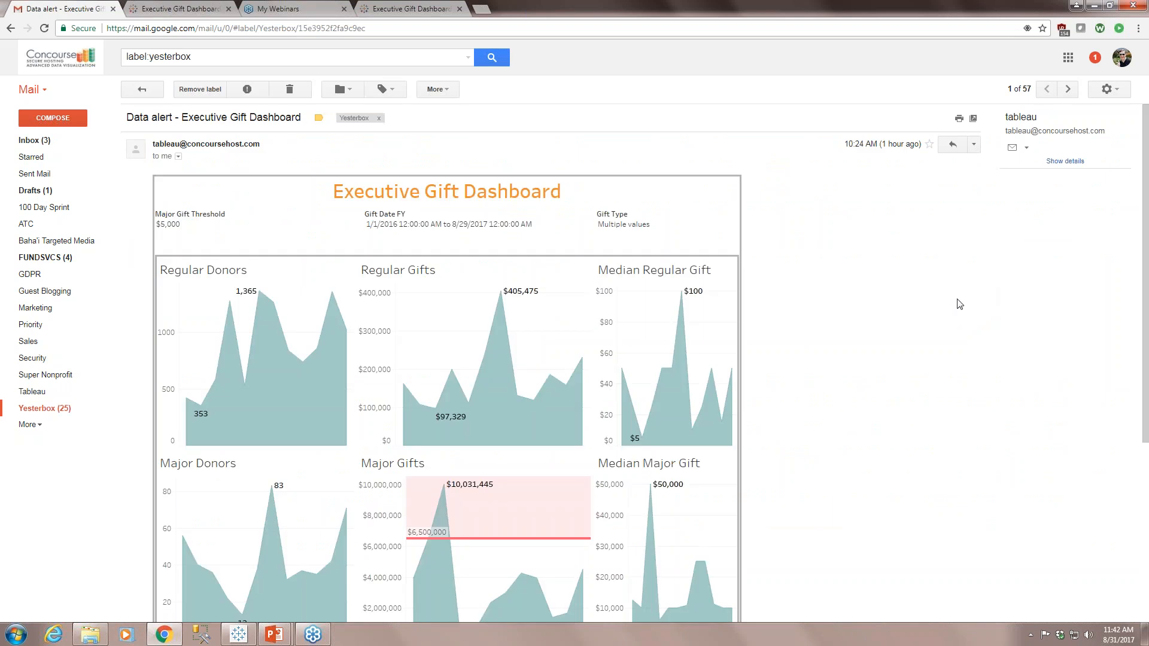
scroll(809, 374, "down", 3)
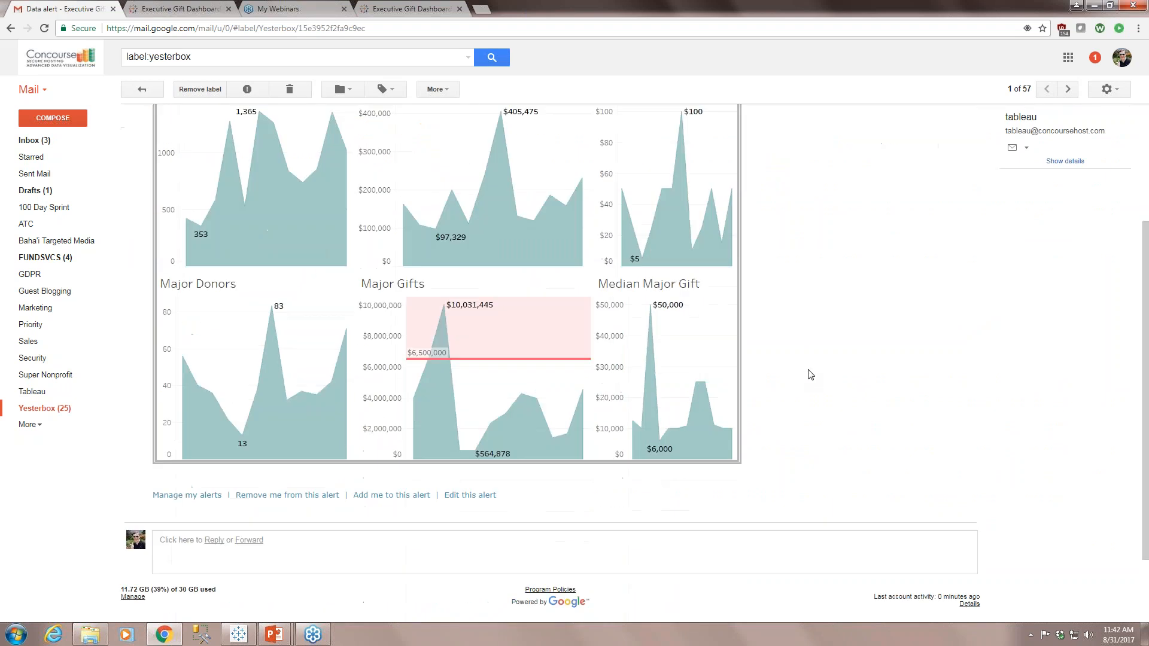
scroll(811, 375, "up", 2)
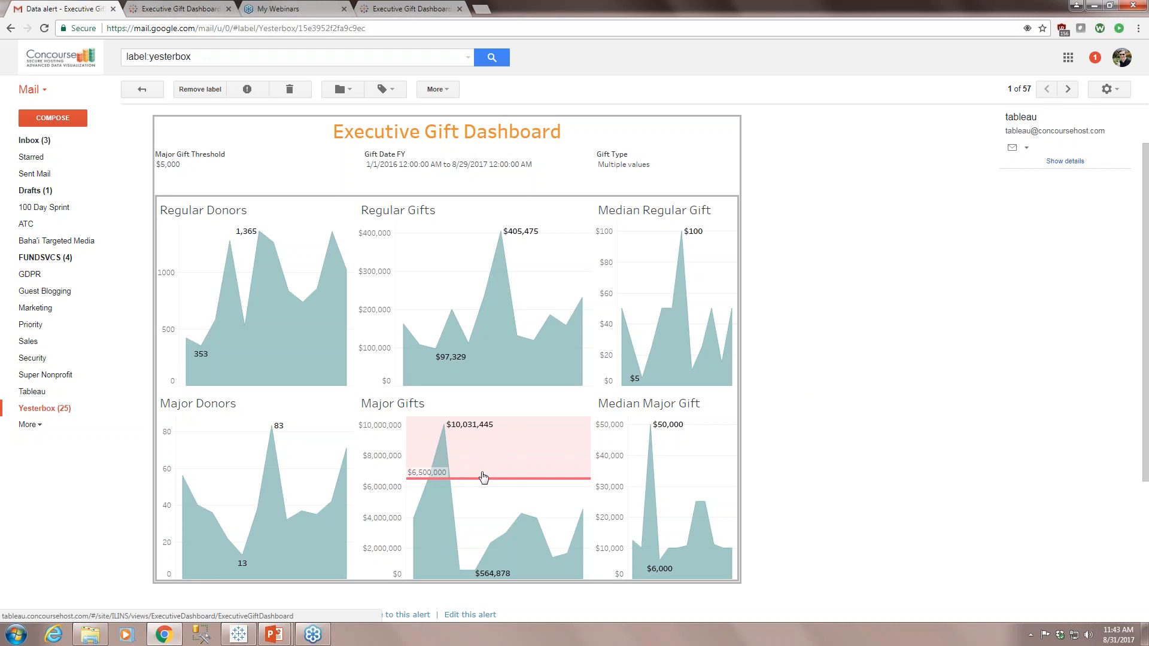
Step: Check the alert links below the email's charts, then return to Tableau Server and open the signed-in user's own list of data alerts
scroll(529, 491, "down", 2)
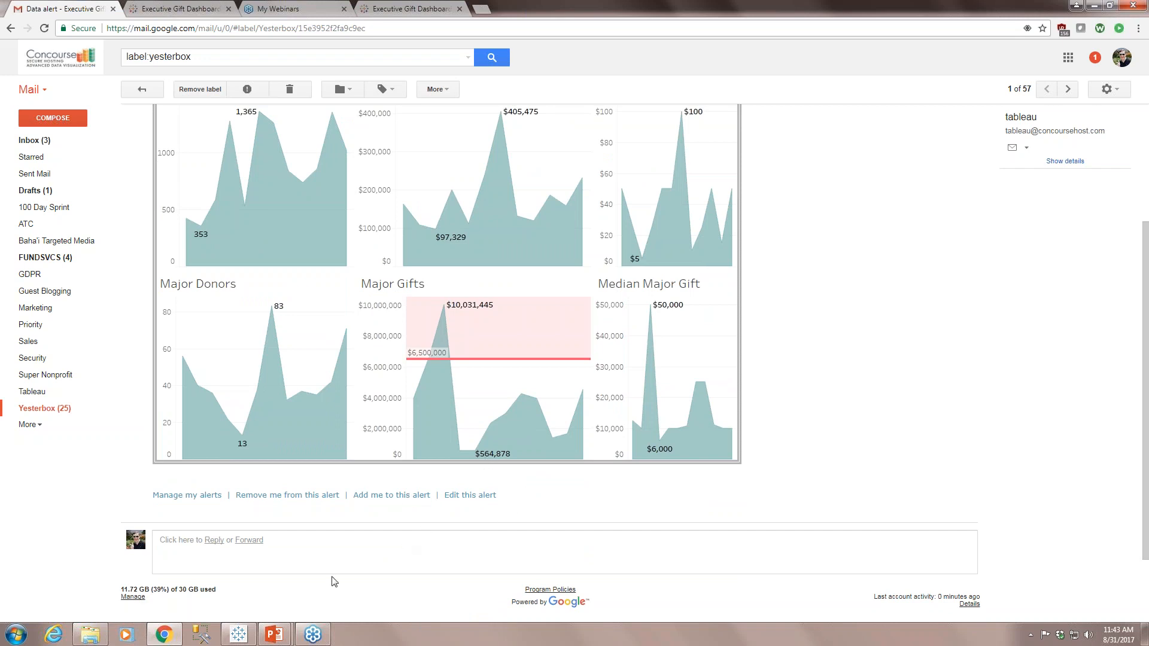
left_click(168, 638)
left_click(401, 9)
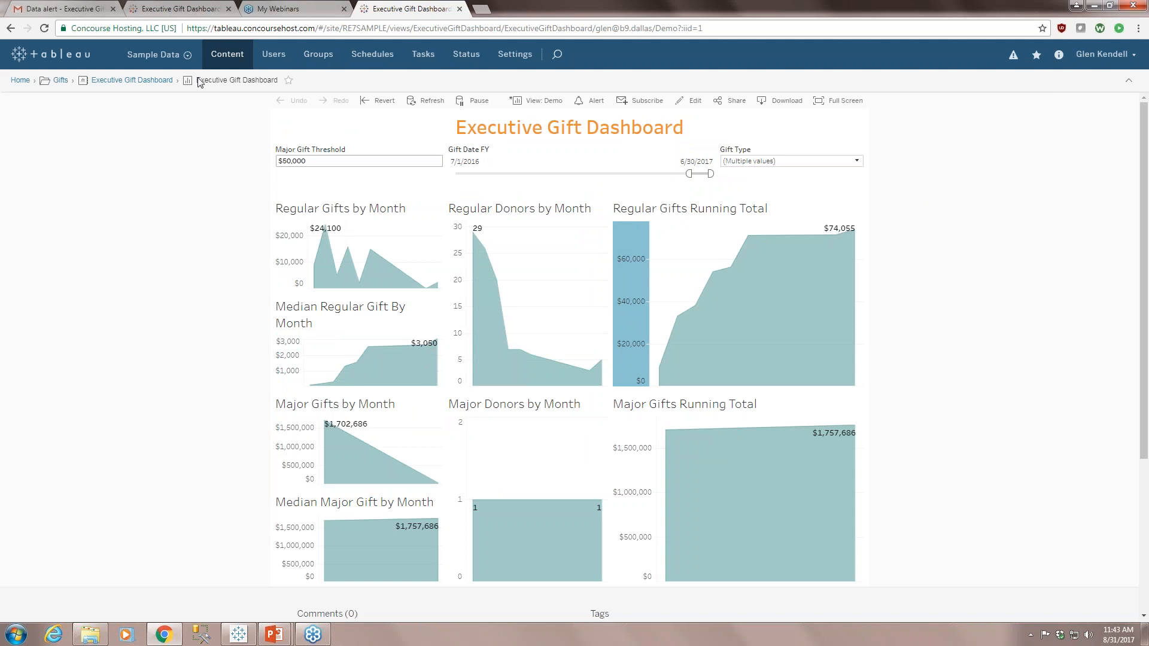
left_click(268, 57)
left_click(218, 164)
left_click(260, 158)
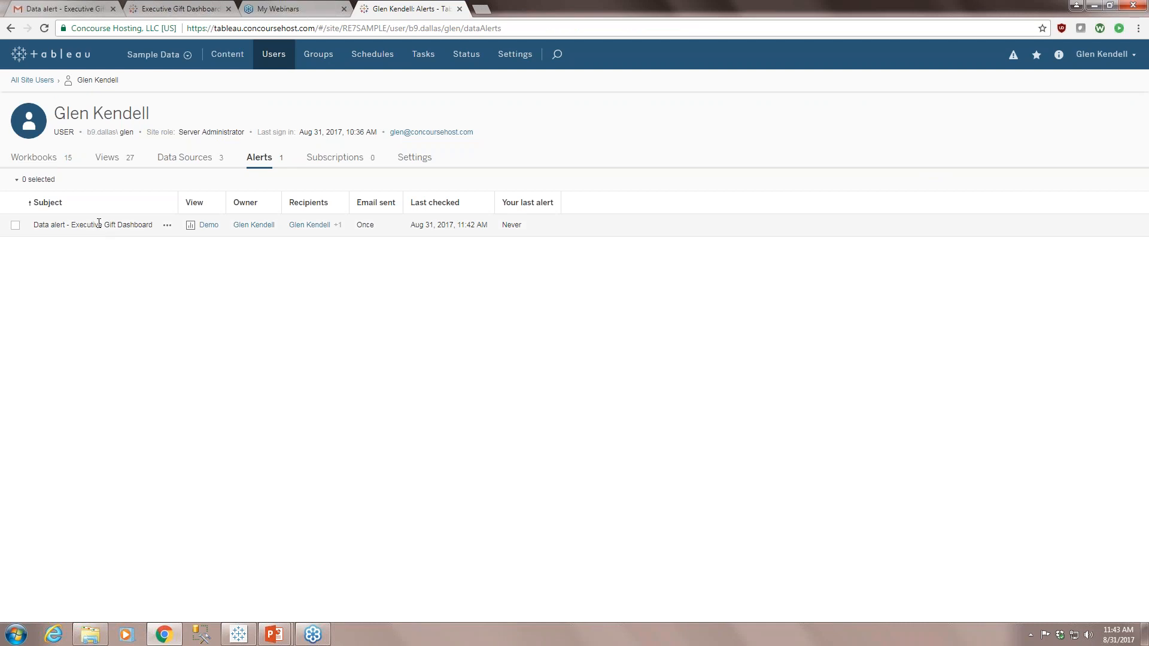
Step: Select the Executive Gift Dashboard data alert and examine its available management actions, then switch to the dashboard in Tableau Desktop
left_click(15, 226)
left_click(94, 179)
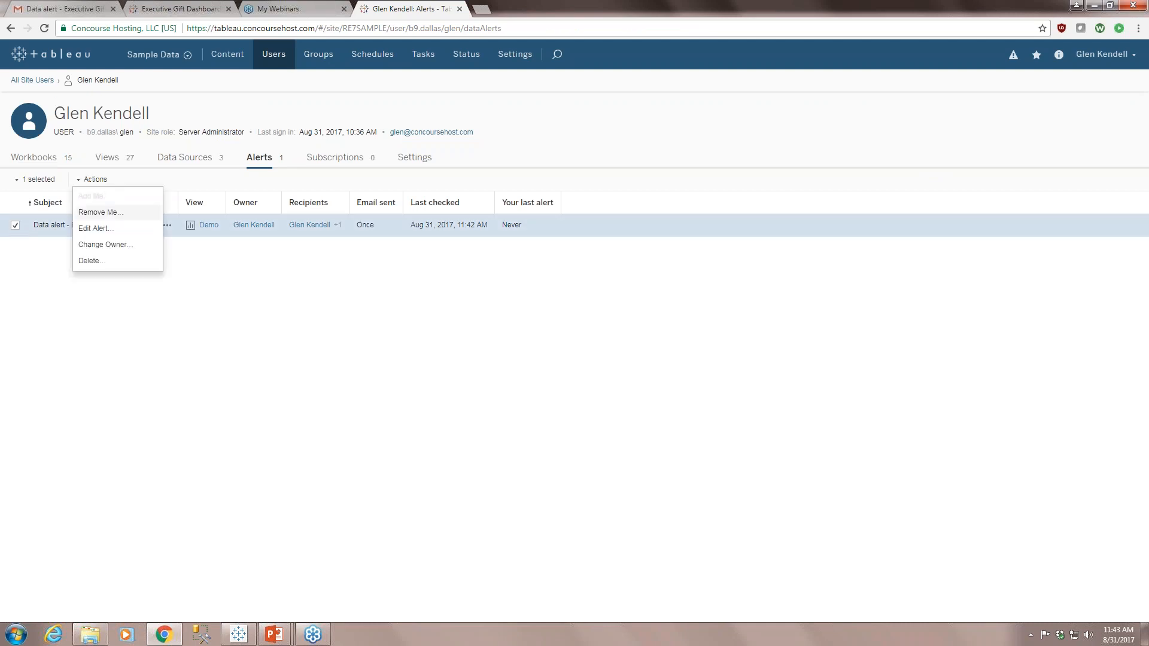
left_click(96, 232)
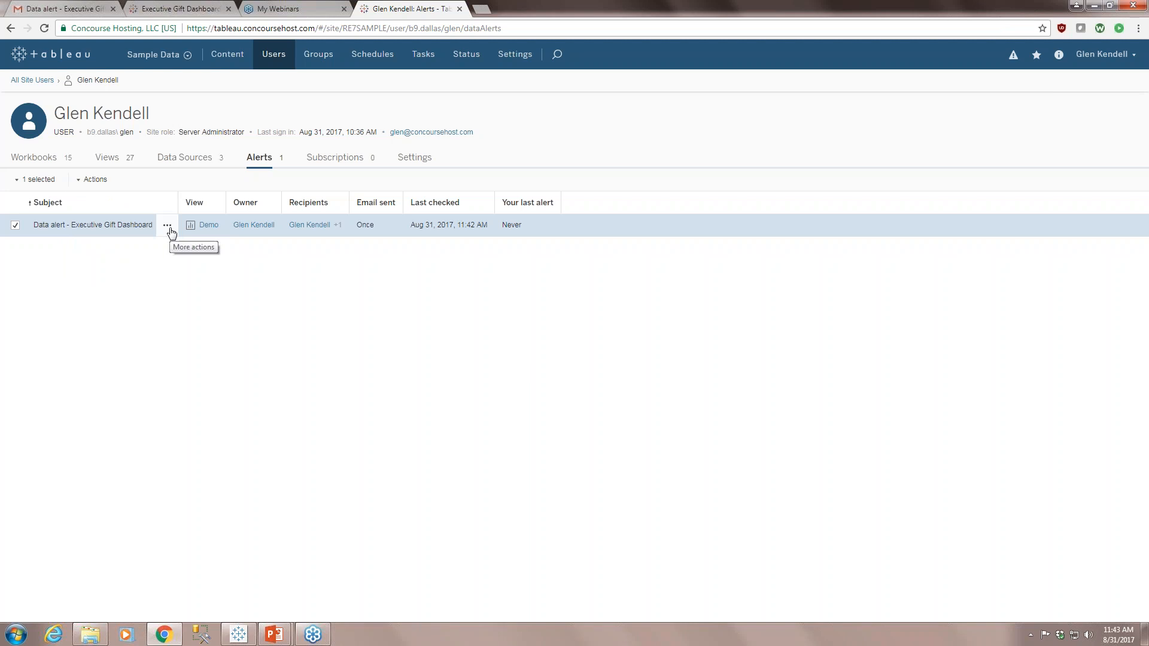
left_click(243, 634)
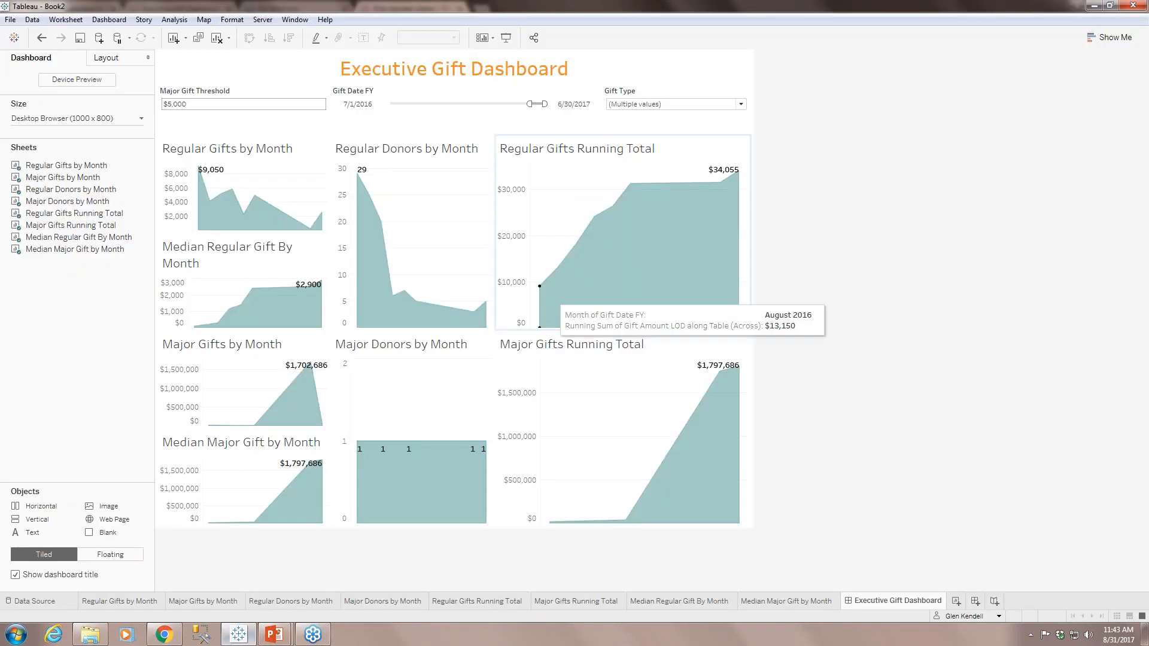